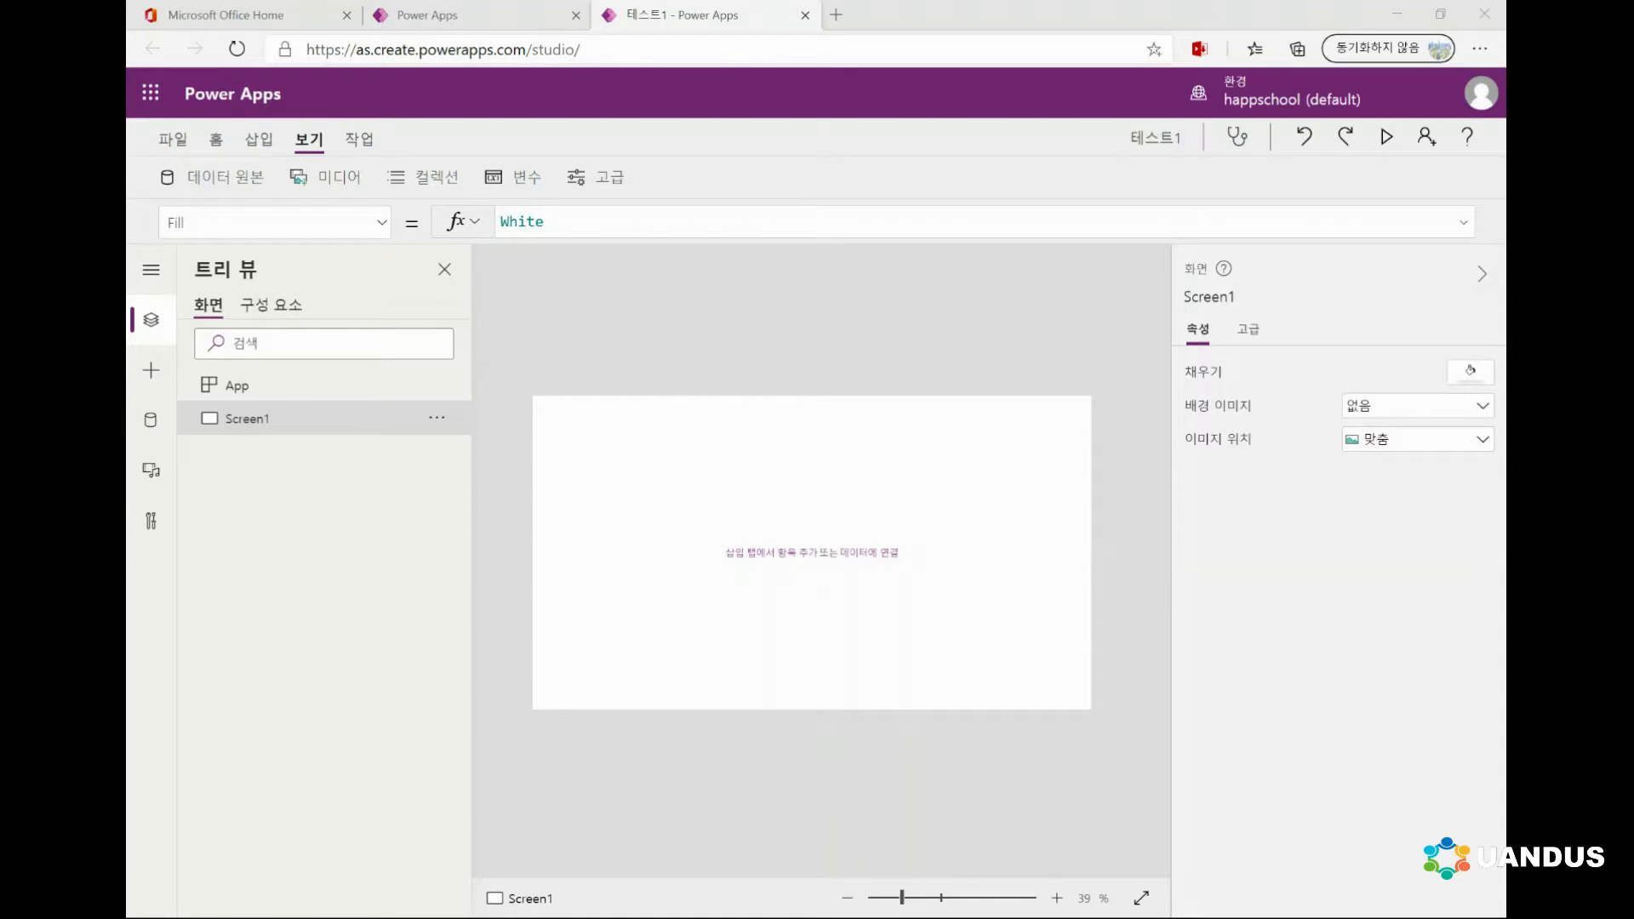
Step: Collapse the properties pane and the tree view, and enlarge the canvas to 69%
left_click(1481, 274)
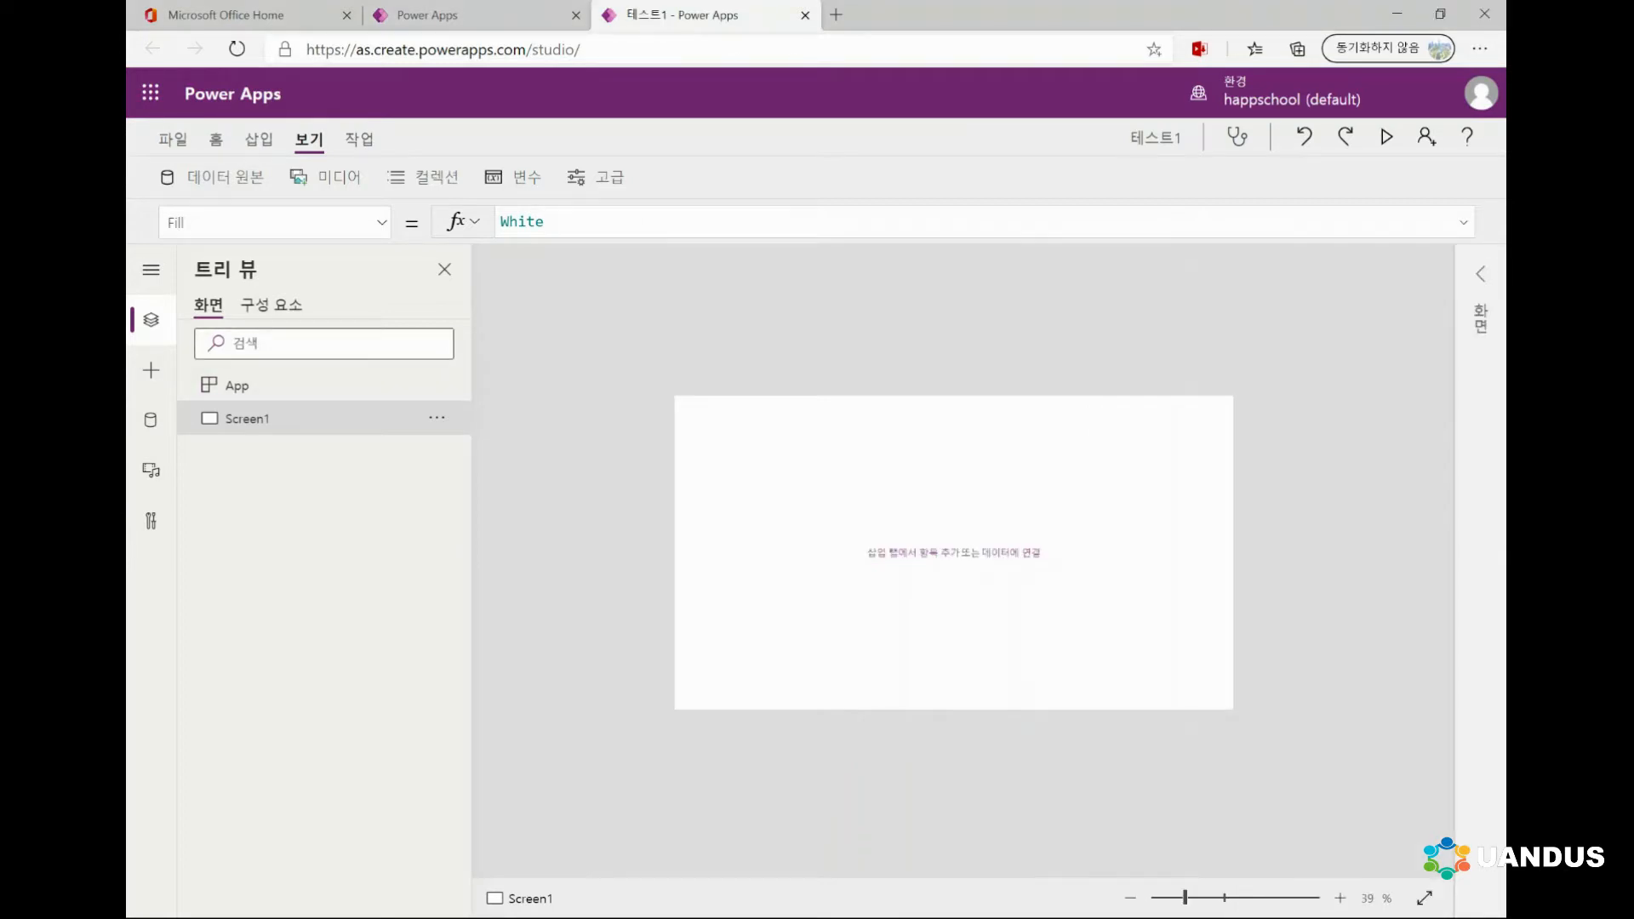
left_click(444, 269)
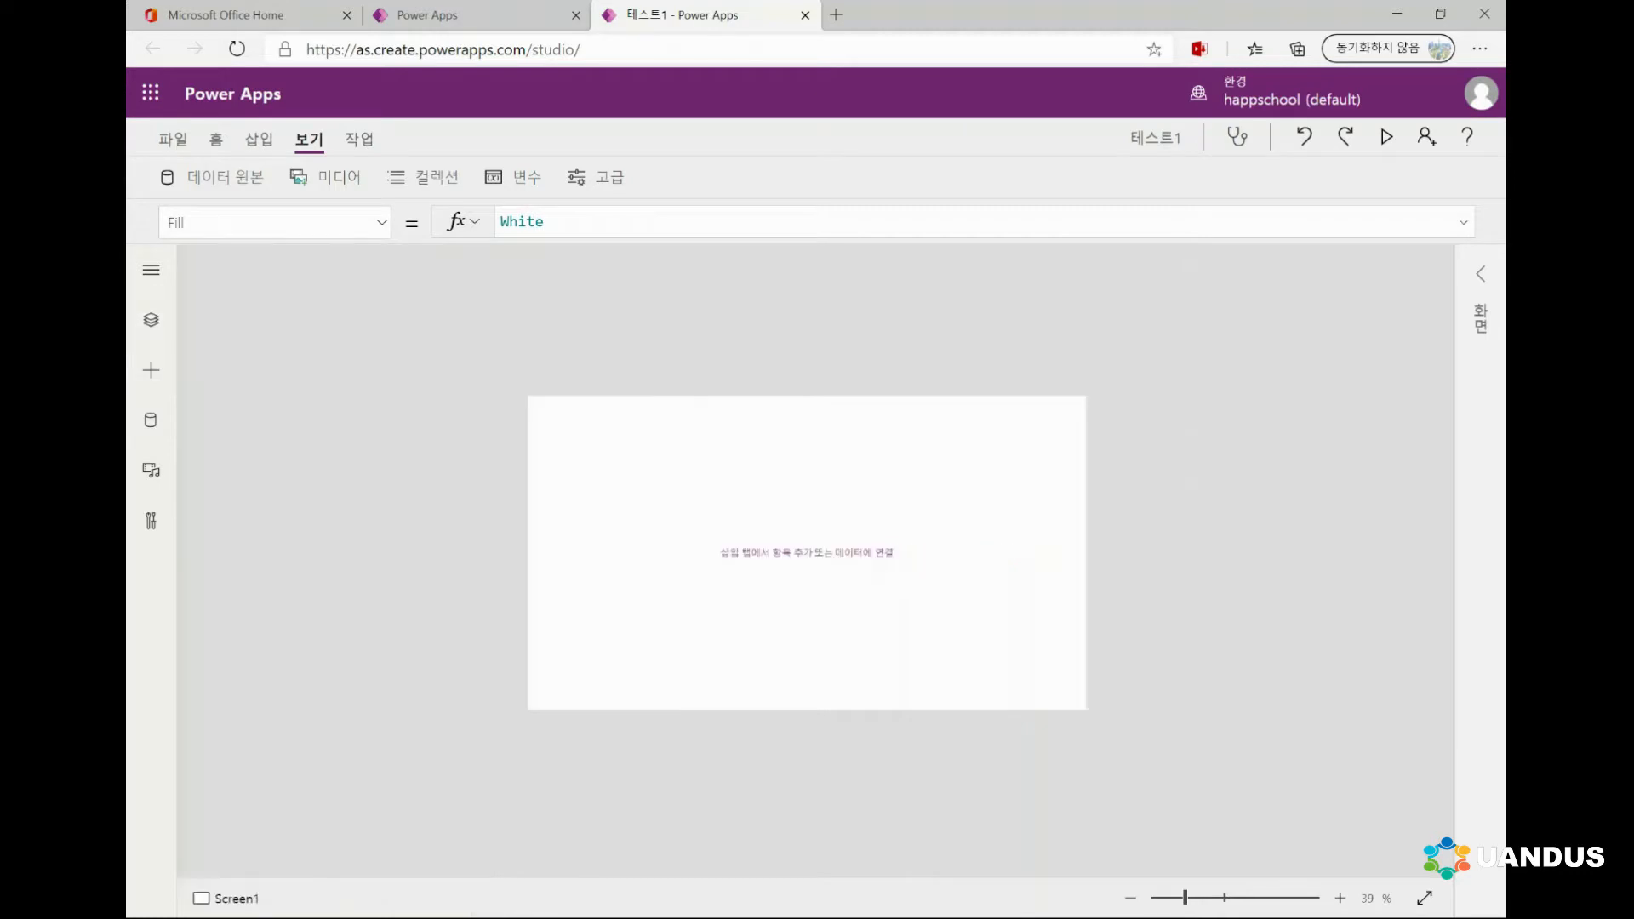
scroll(807, 553, "up", 2)
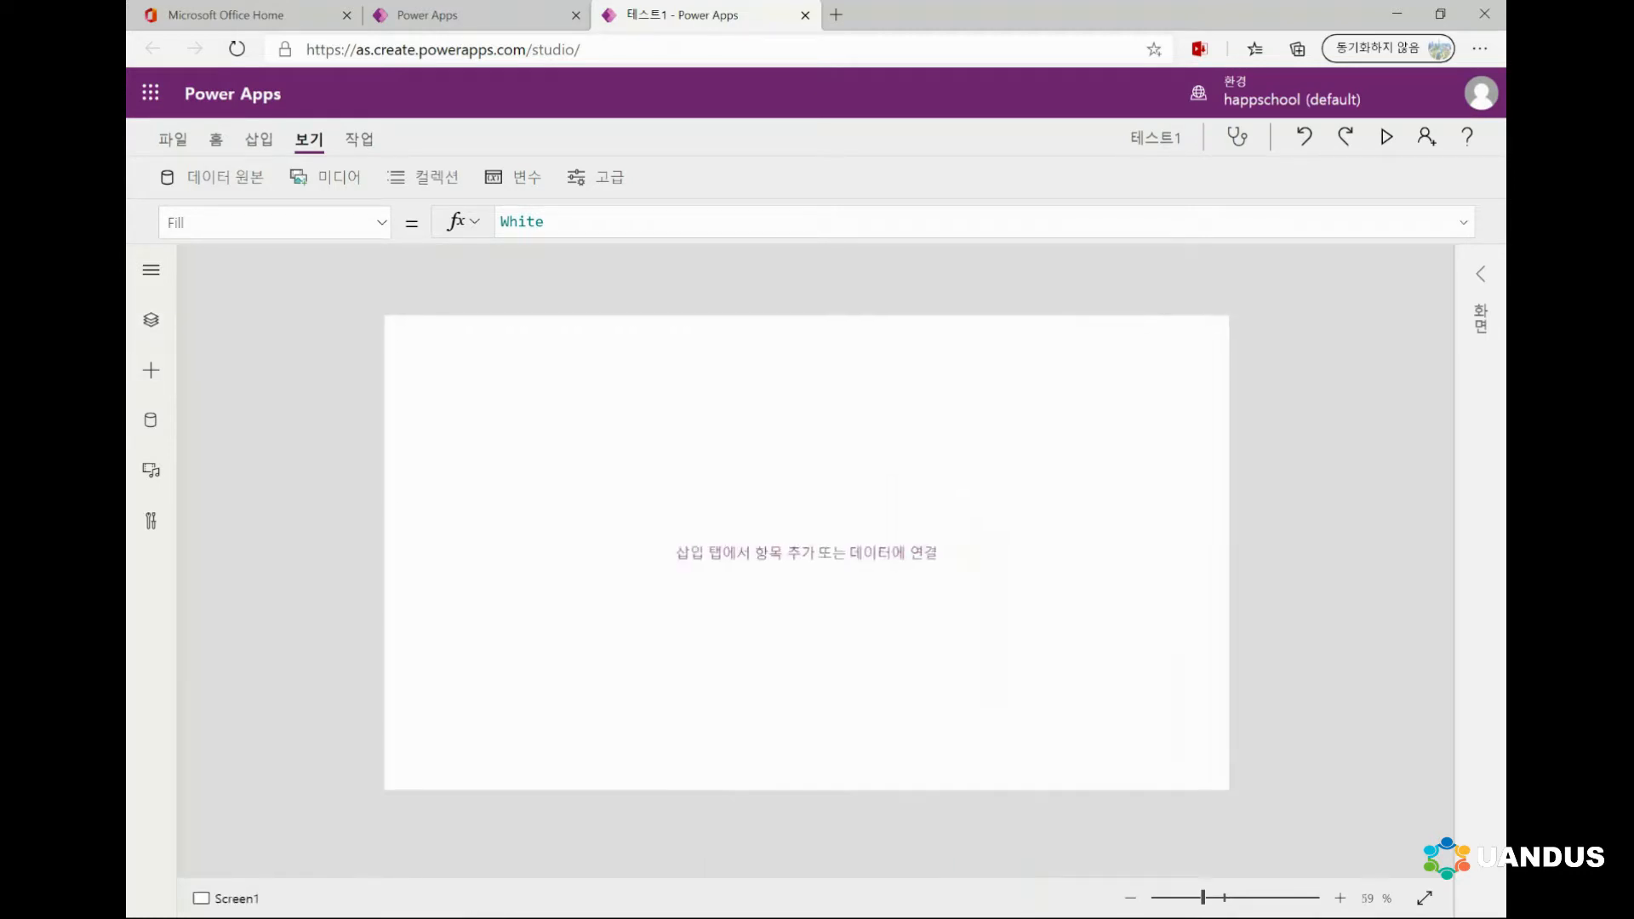
scroll(807, 552, "up", 1)
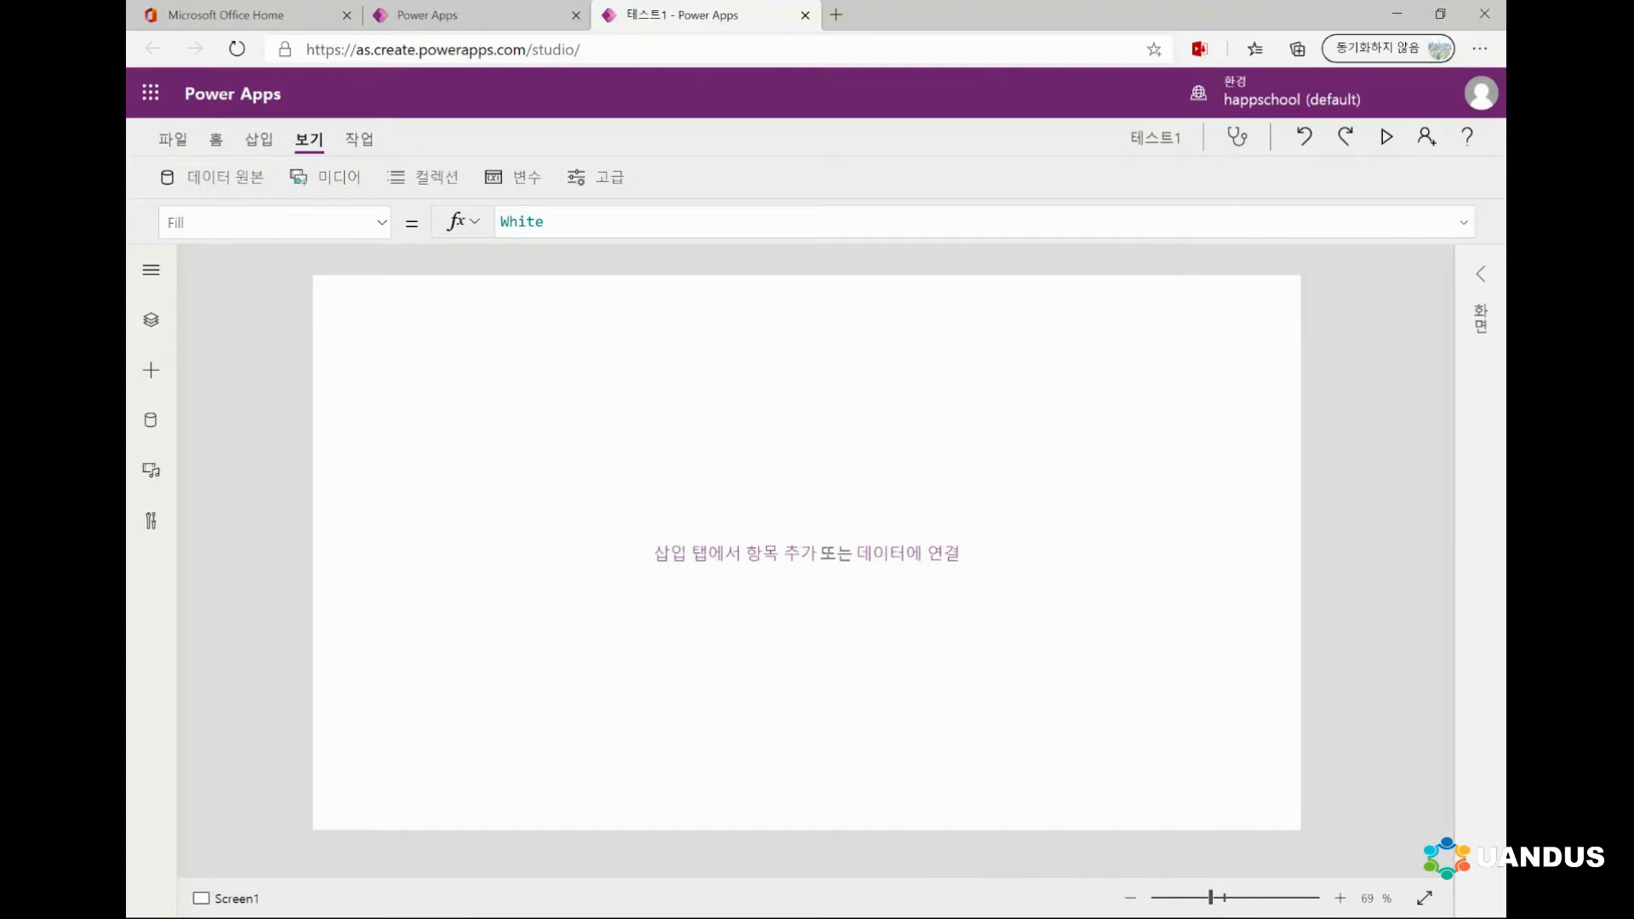
Step: Insert two text labels and stack them directly below each other near the screen's upper-left corner
left_click(259, 139)
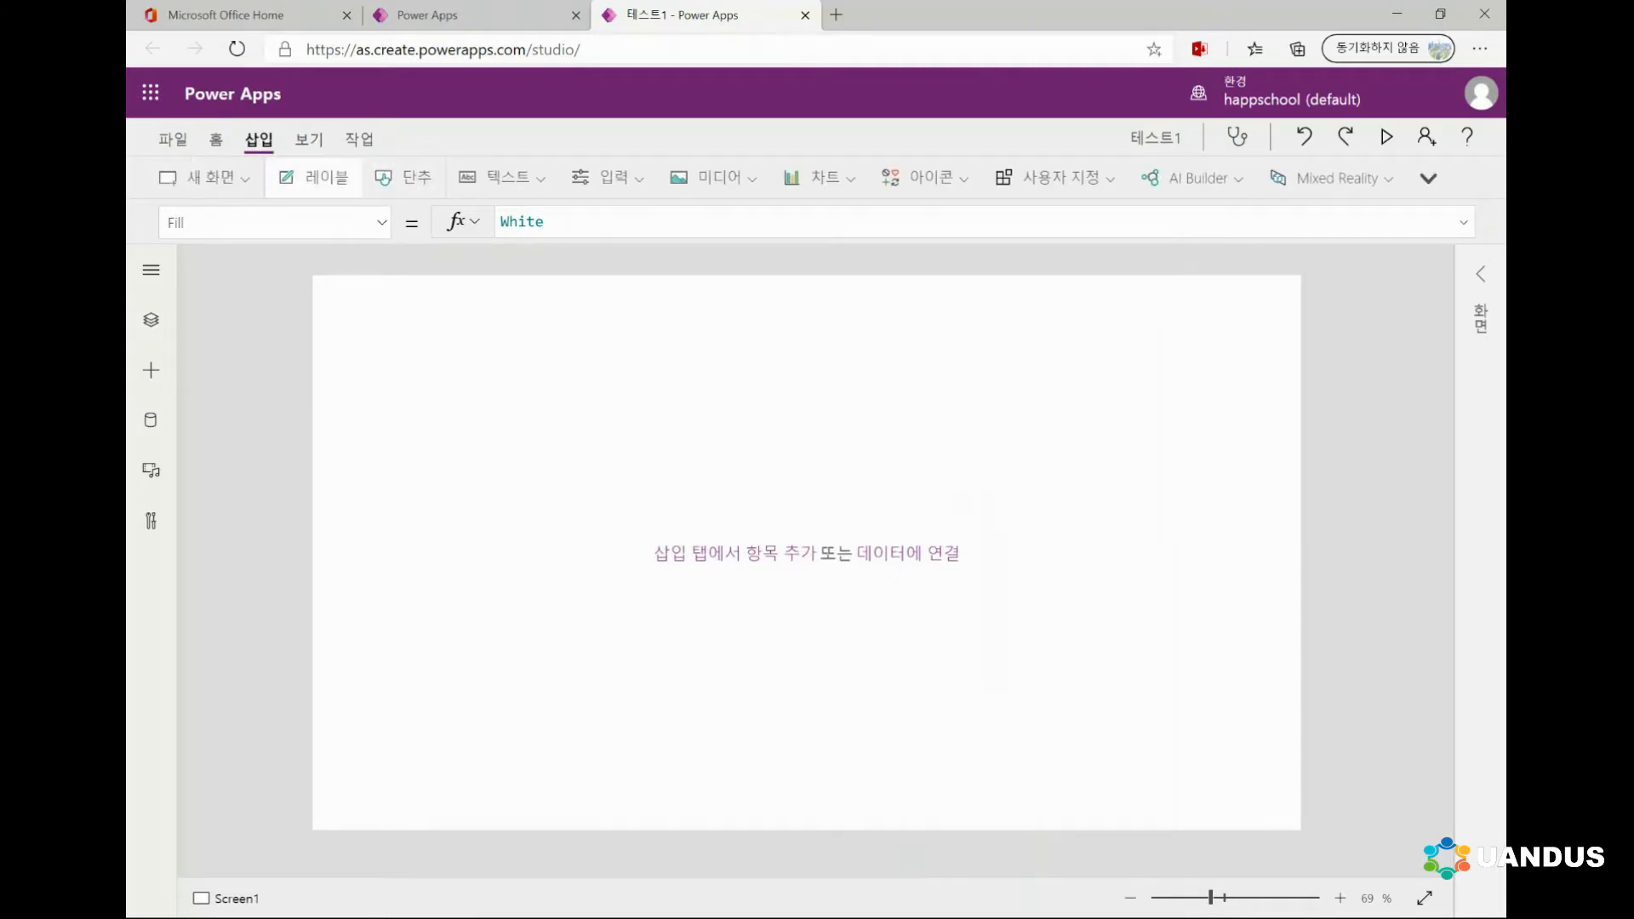
left_click(313, 177)
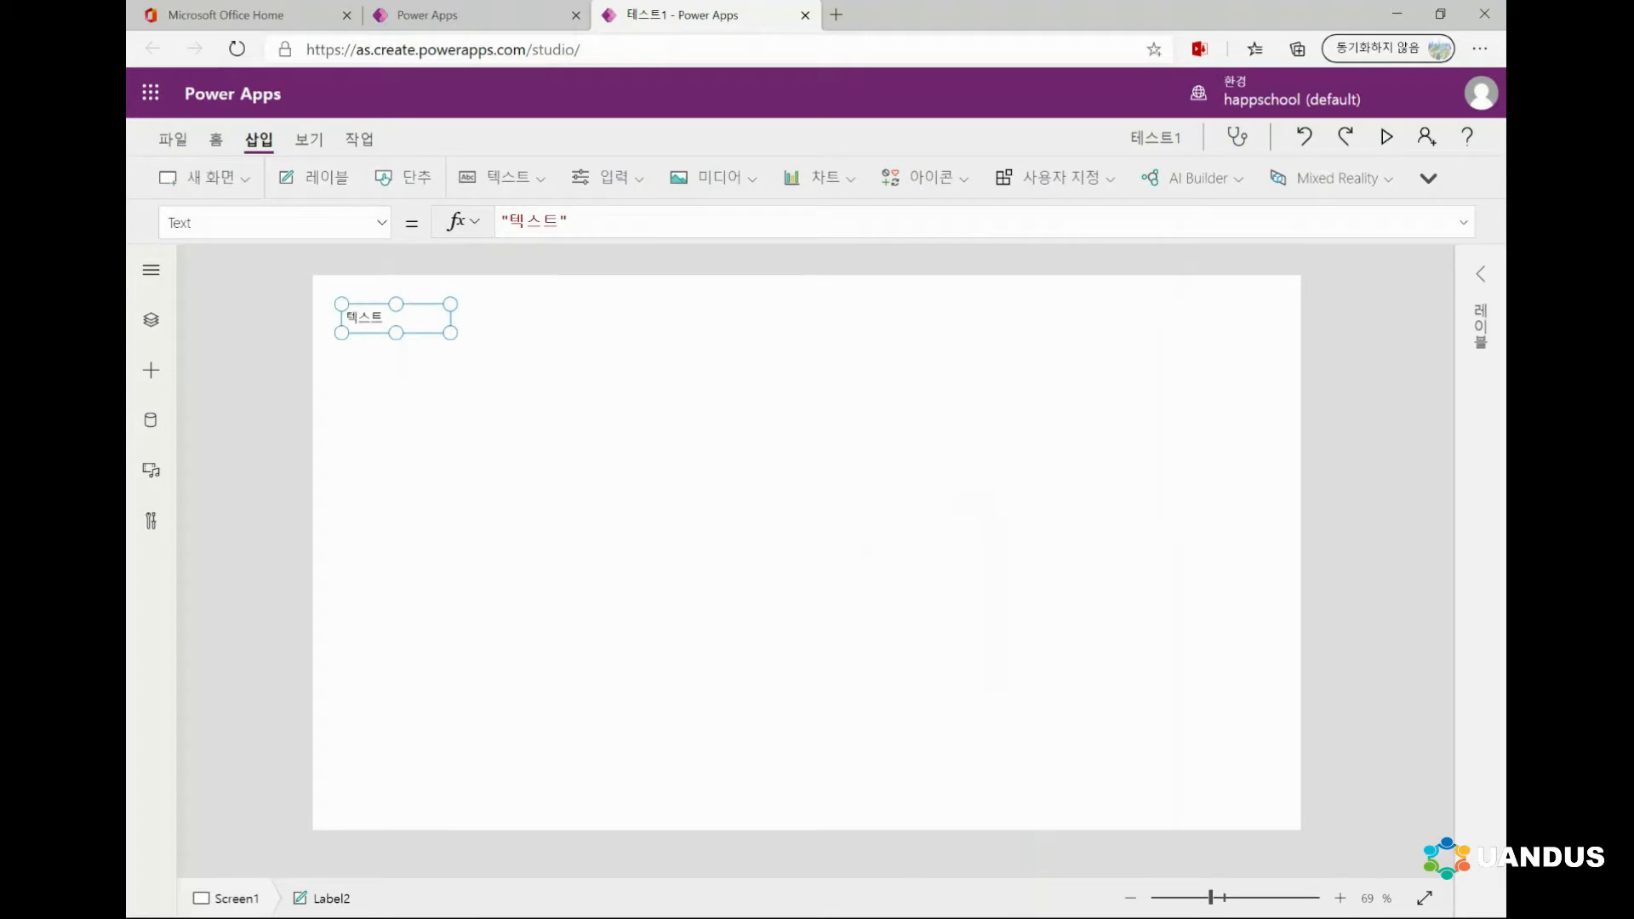
left_click_drag(396, 319, 505, 350)
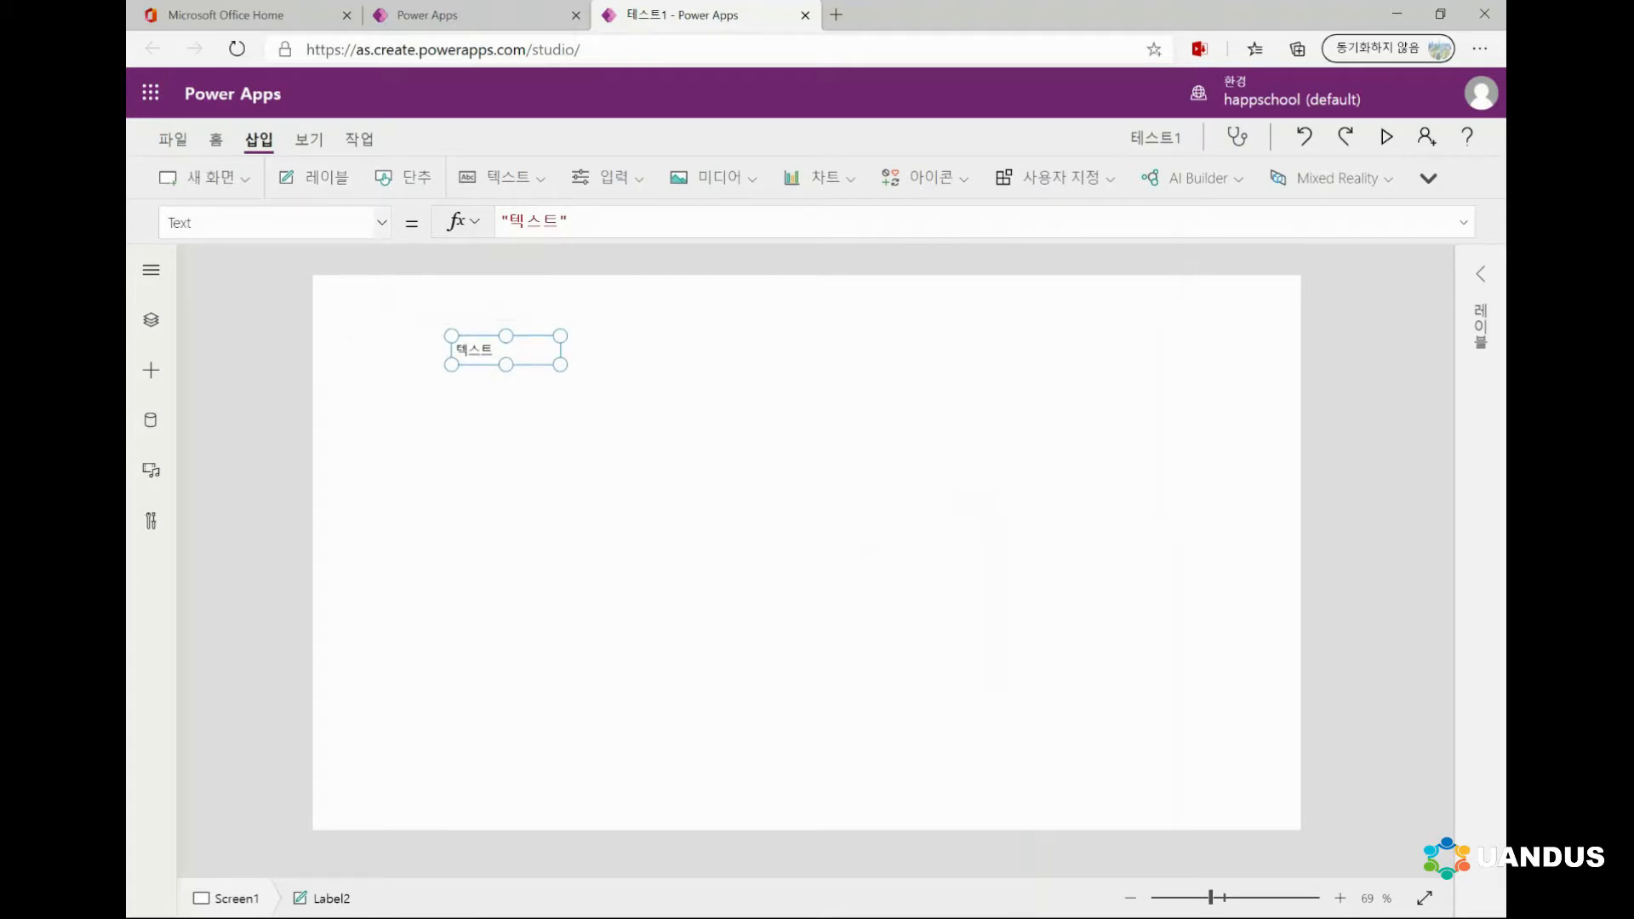
left_click(313, 177)
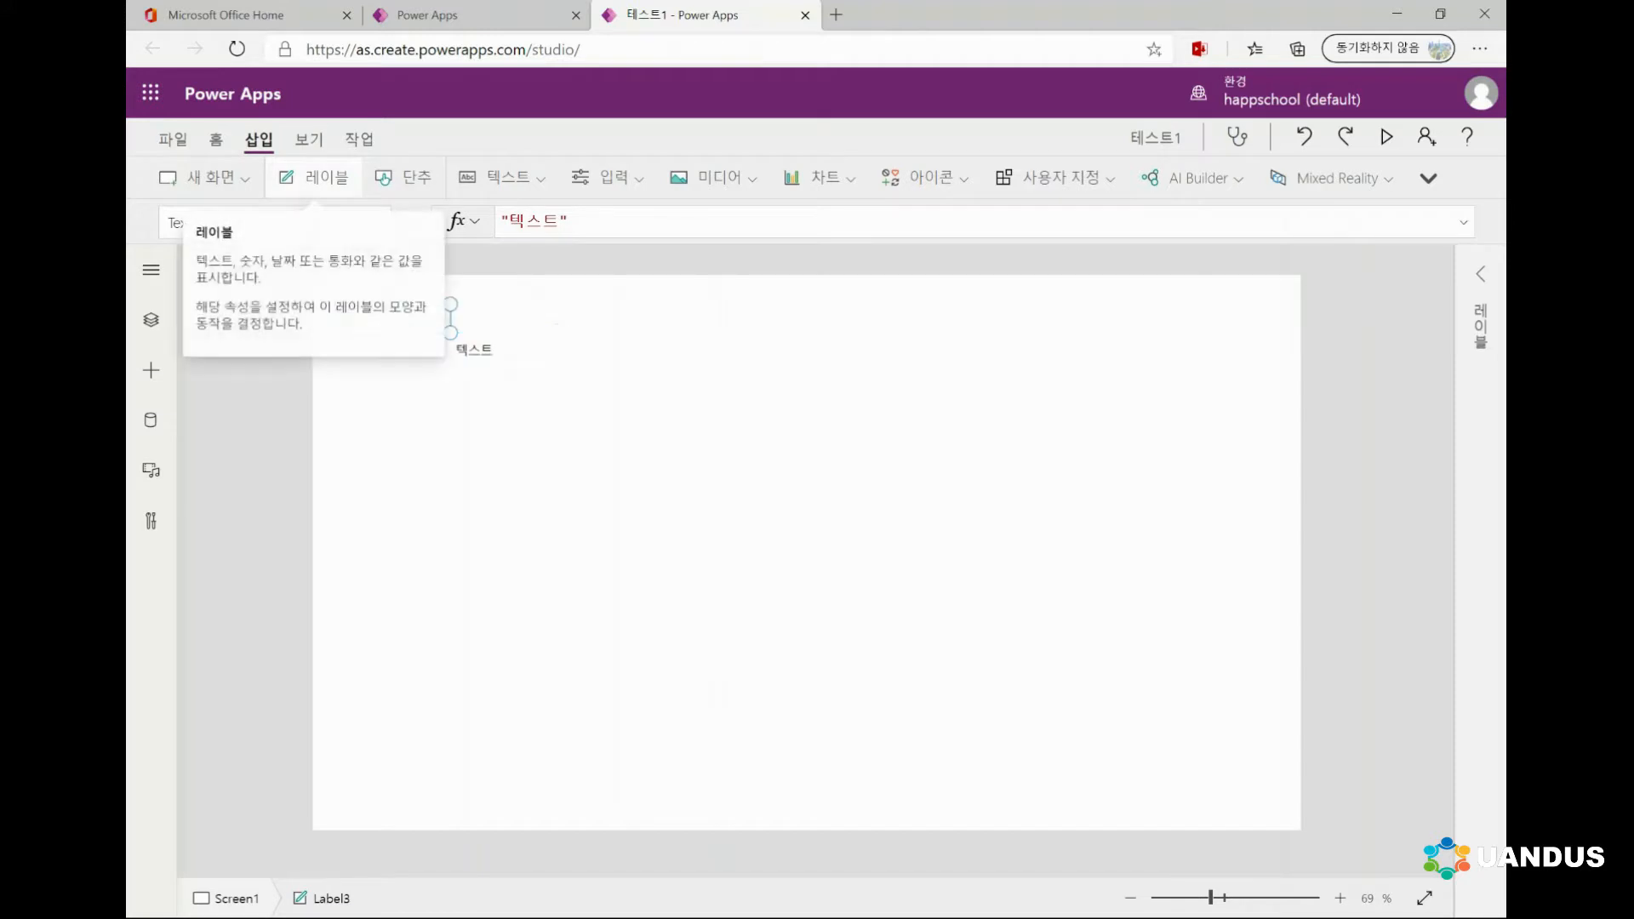
left_click_drag(396, 318, 506, 379)
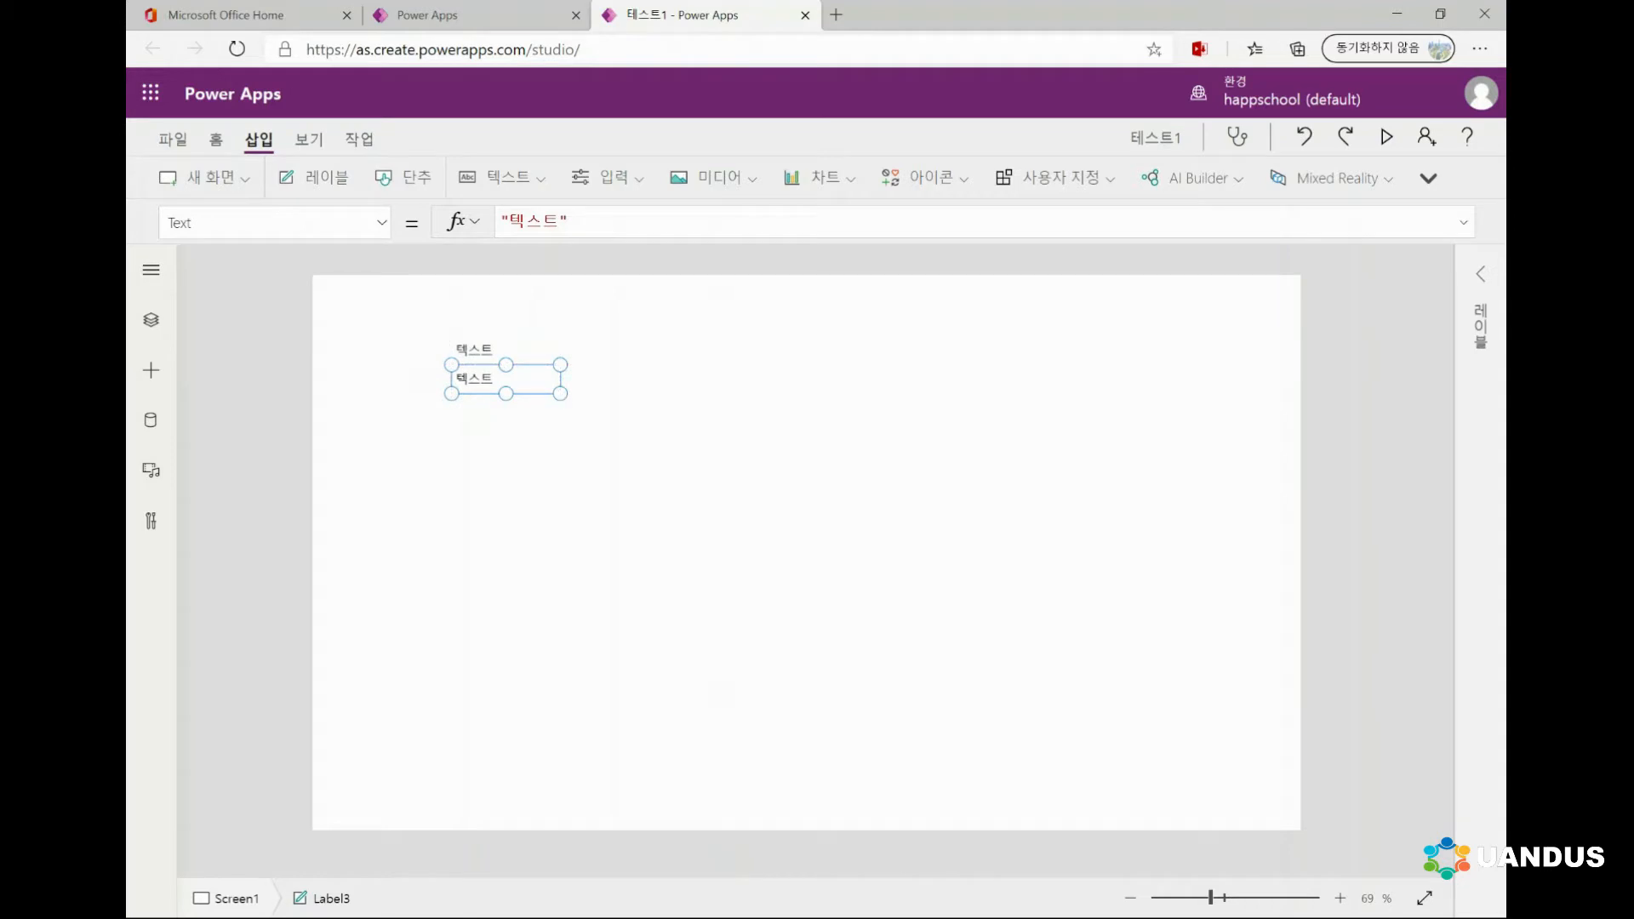
Step: Change the displayed text of the upper label to "이름"
left_click(510, 349)
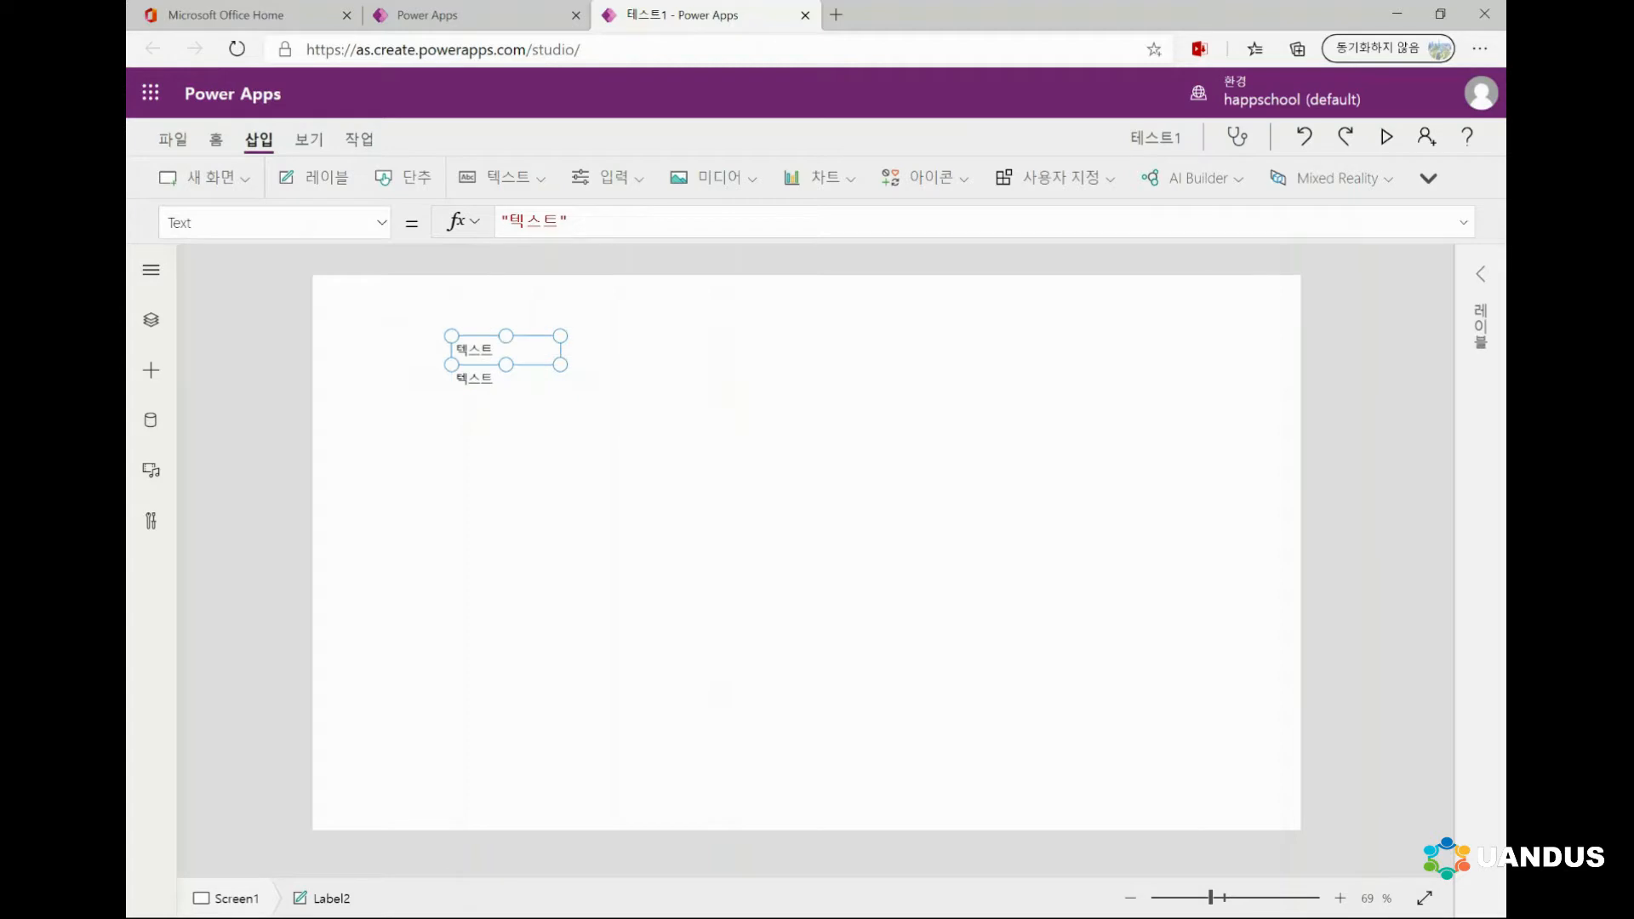
double_click(511, 349)
type("이름")
left_click(517, 378)
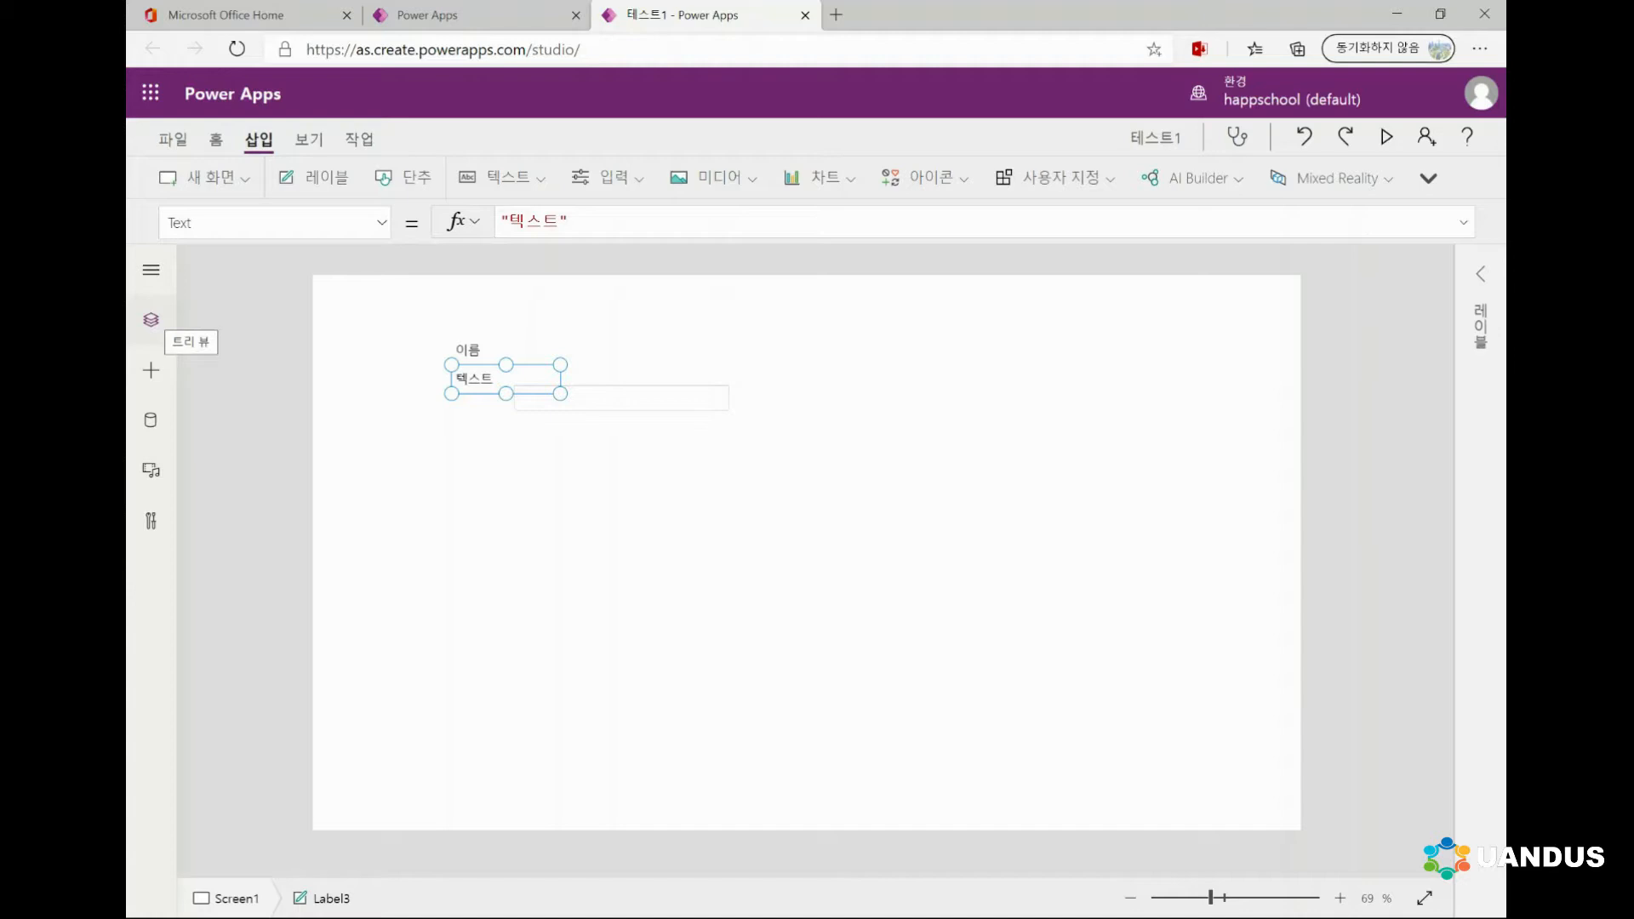
left_click(151, 320)
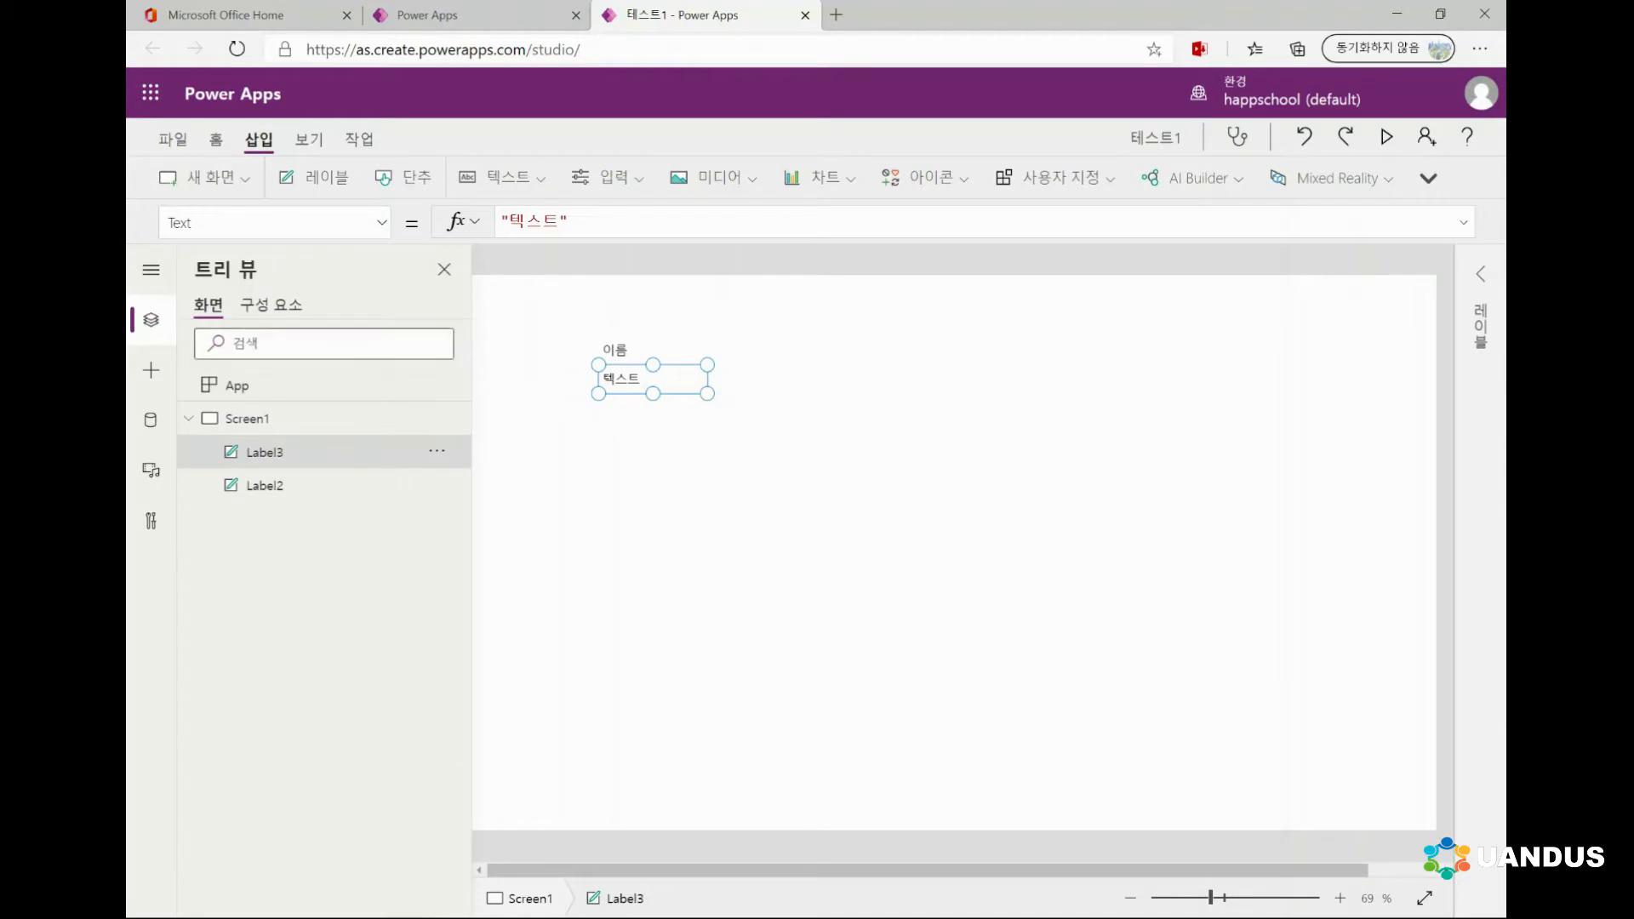
left_click(445, 270)
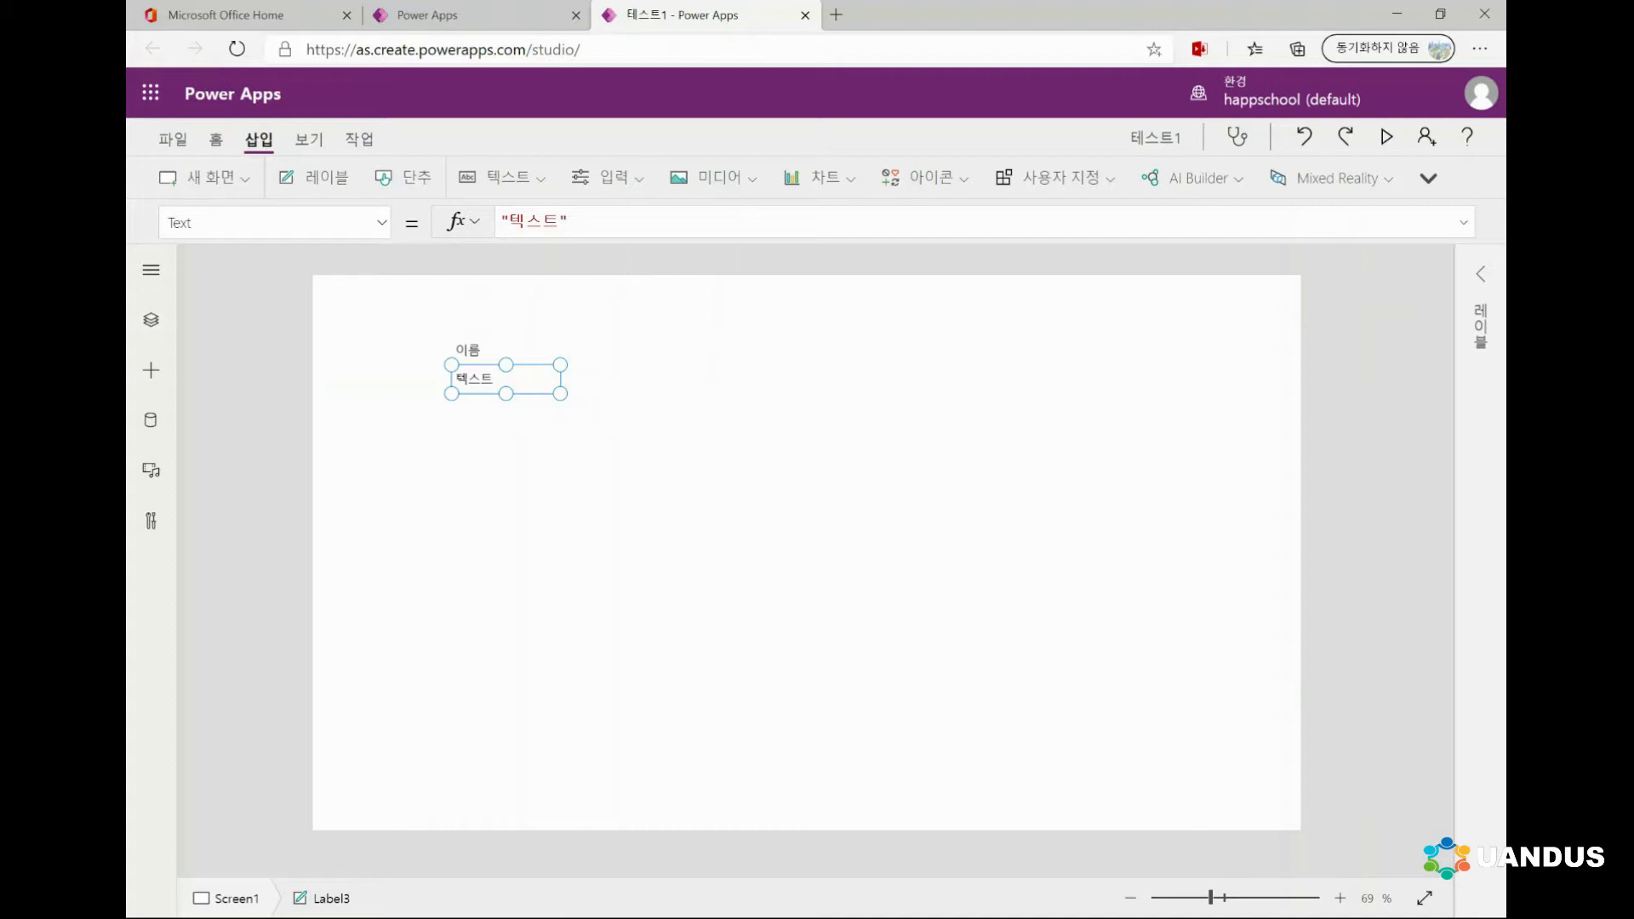
left_click(506, 349)
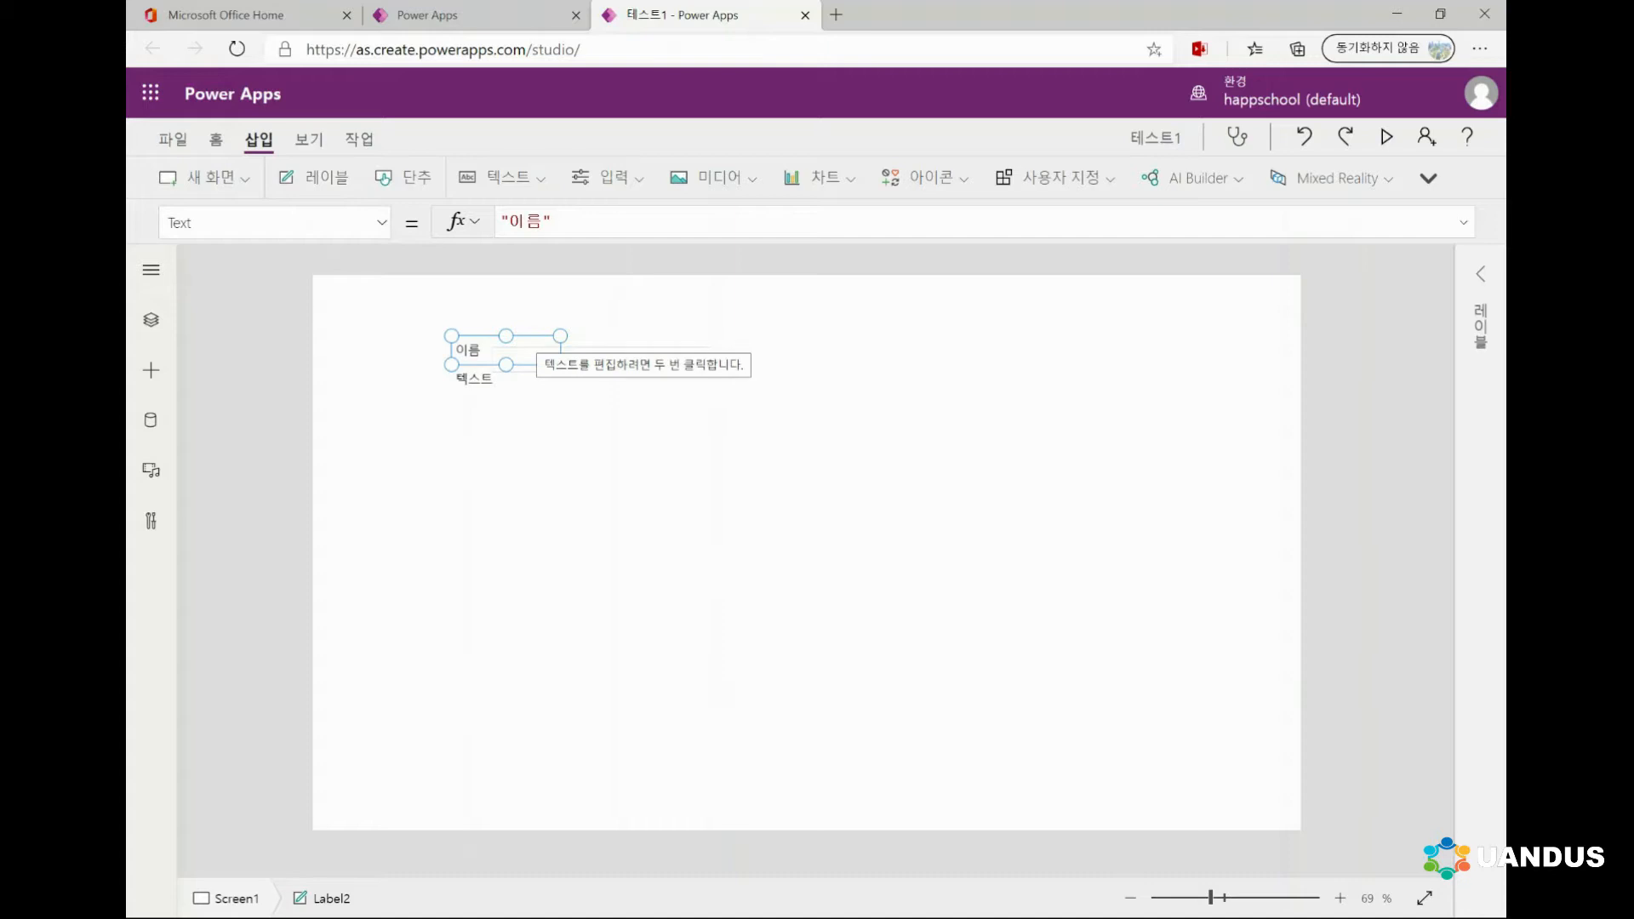
left_click(510, 379)
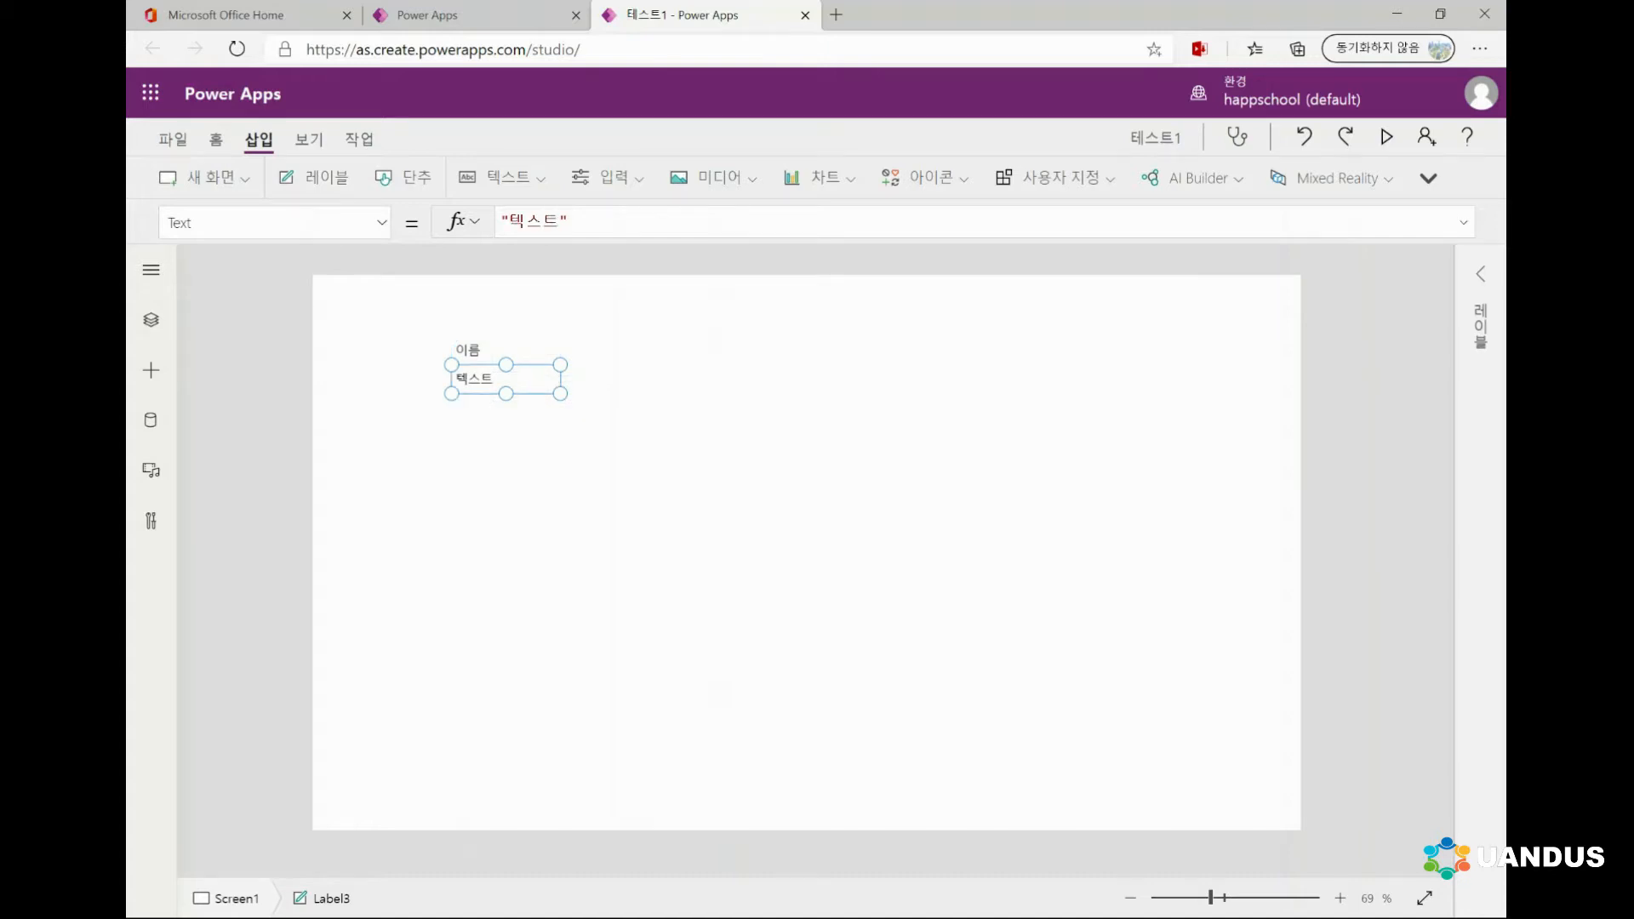
Step: Rename the upper label control as lb이름 in the tree view
left_click(150, 320)
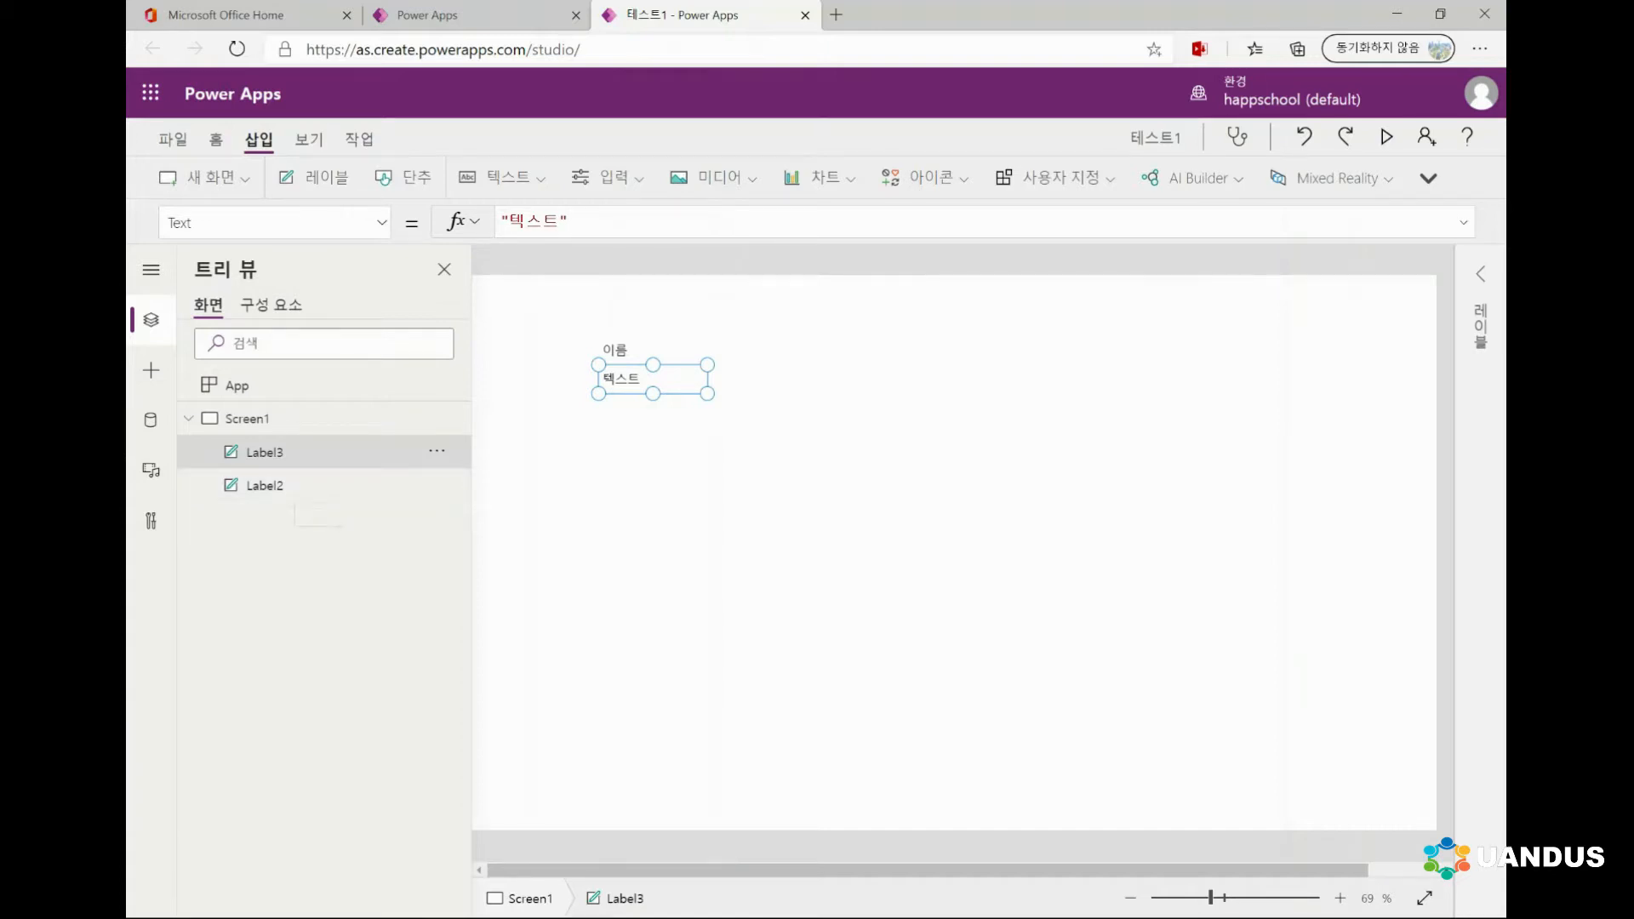
left_click(285, 486)
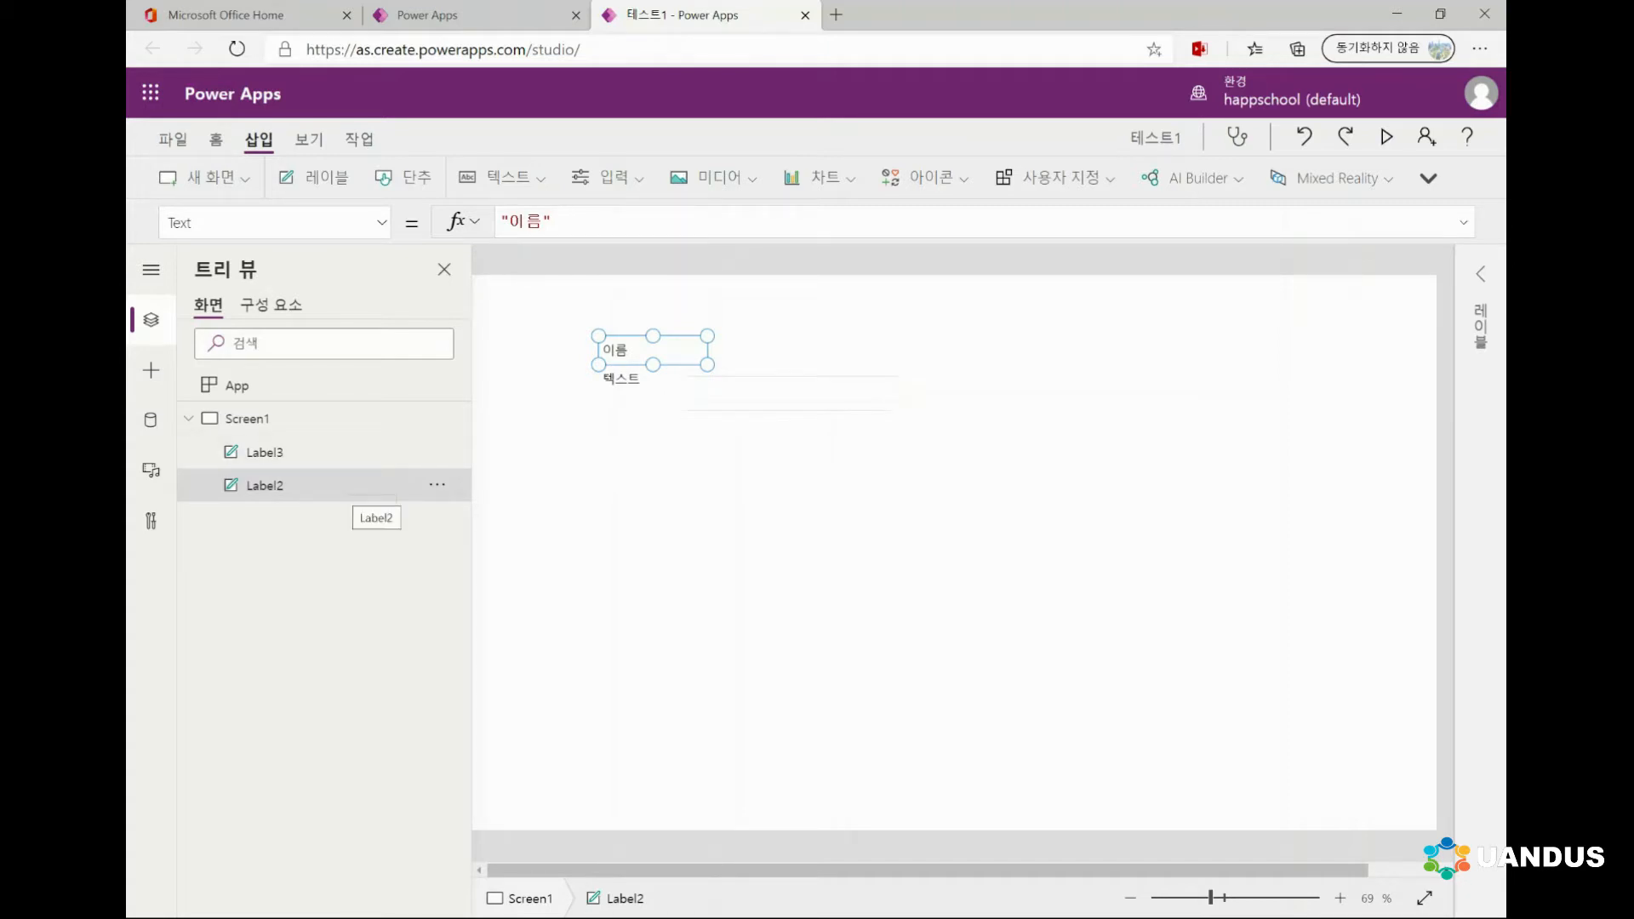
double_click(352, 487)
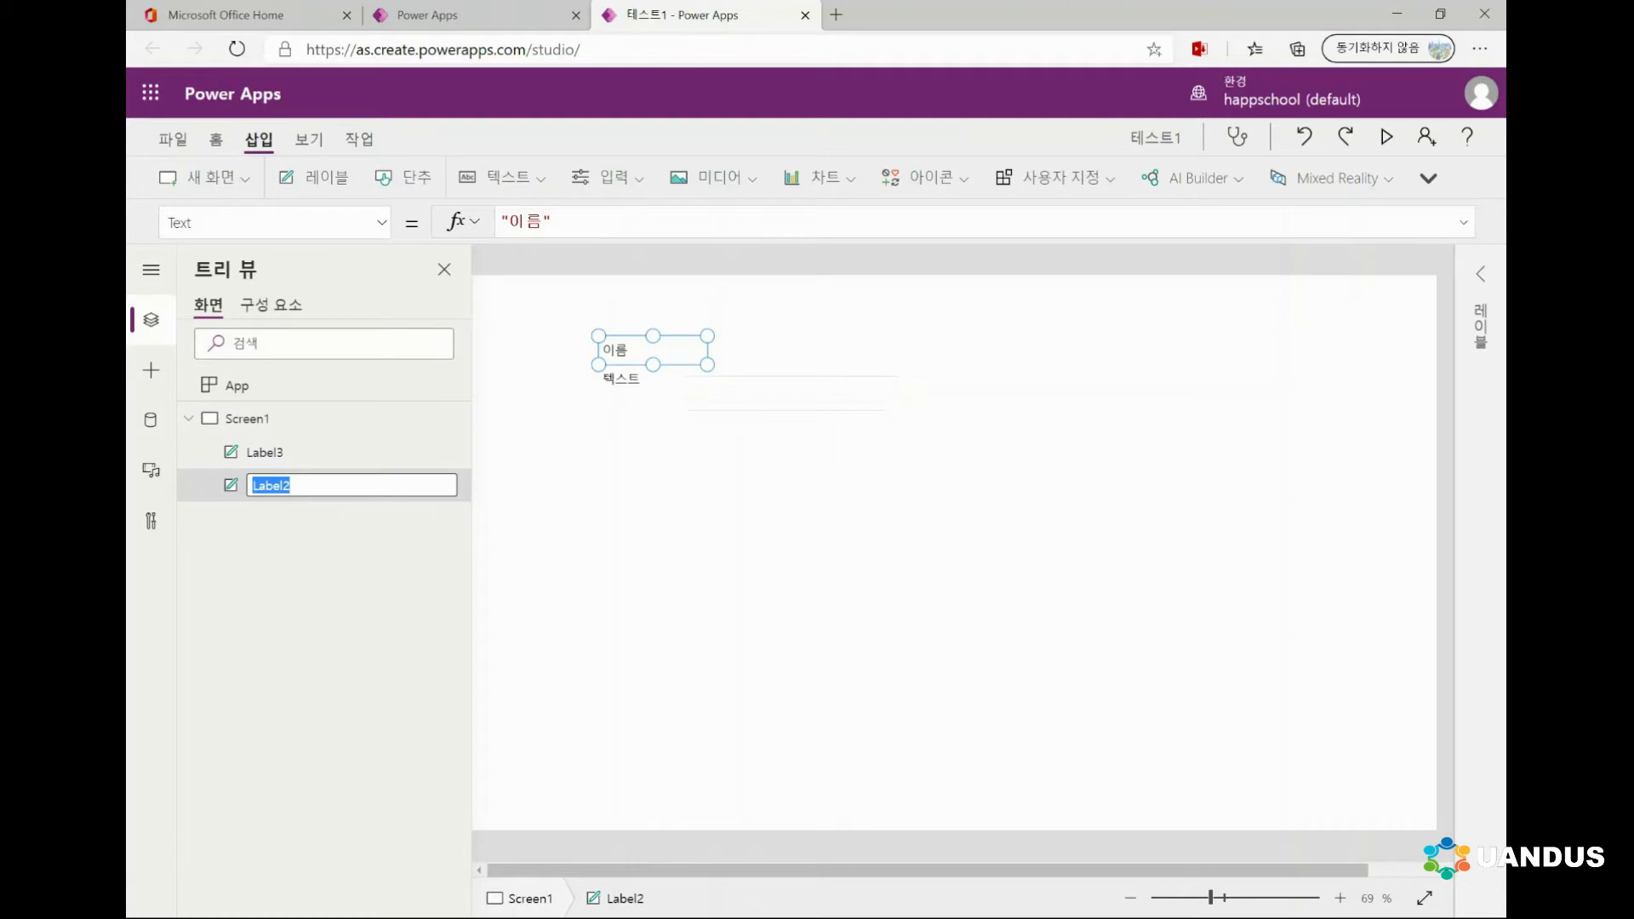
type("lb이름")
key("Return")
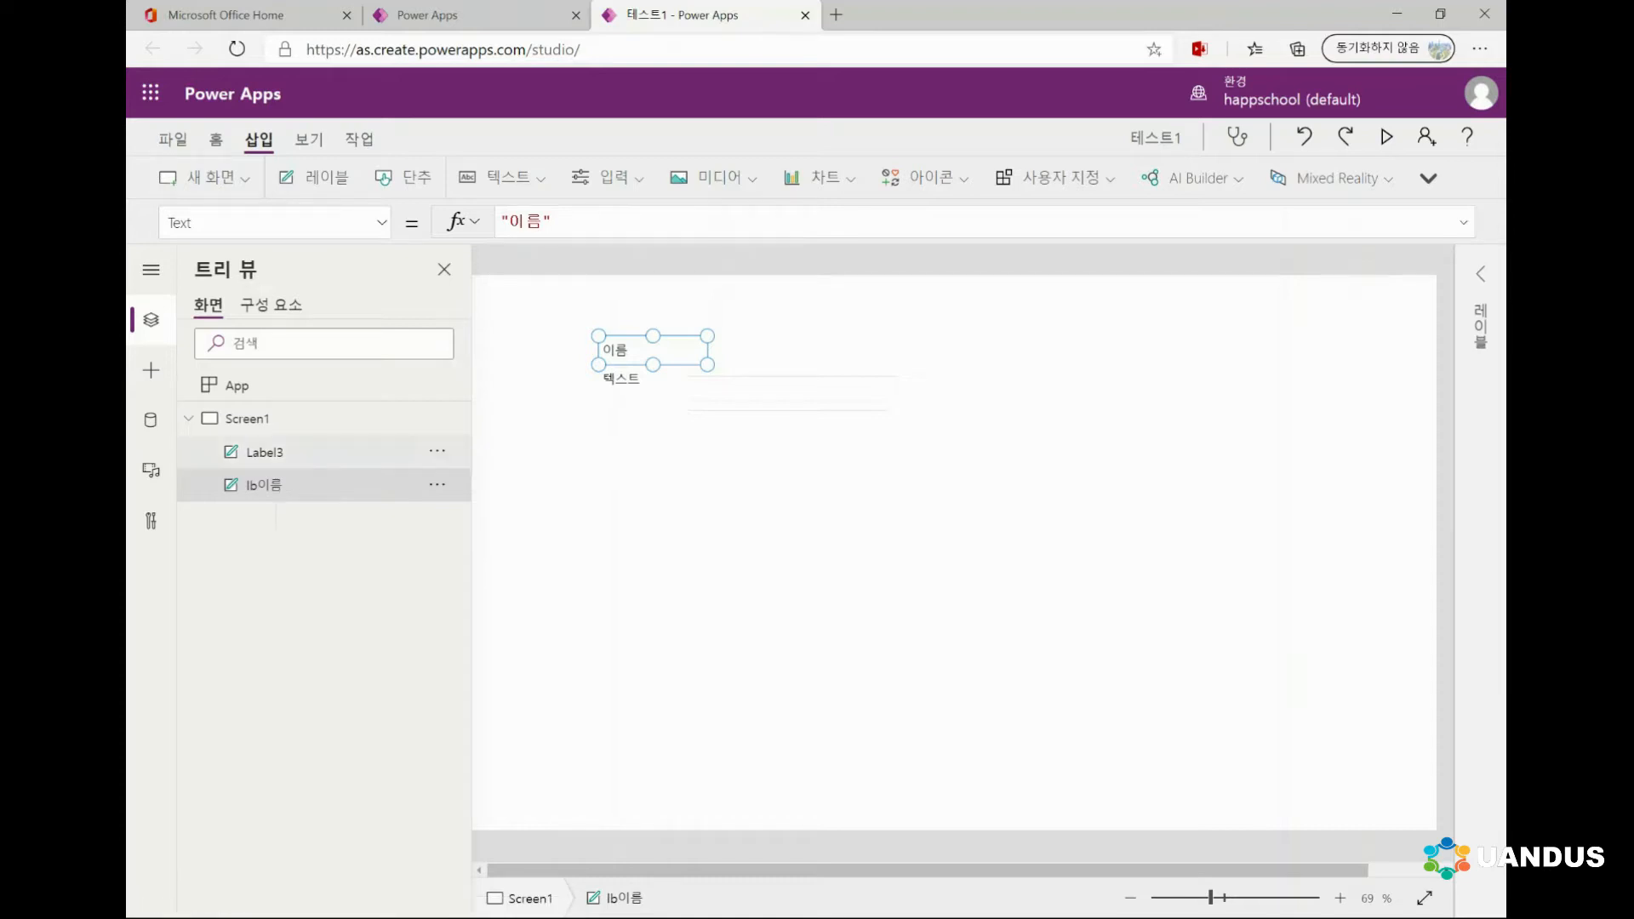
Step: Rename the lower label control as lb부서 in the tree view
double_click(268, 452)
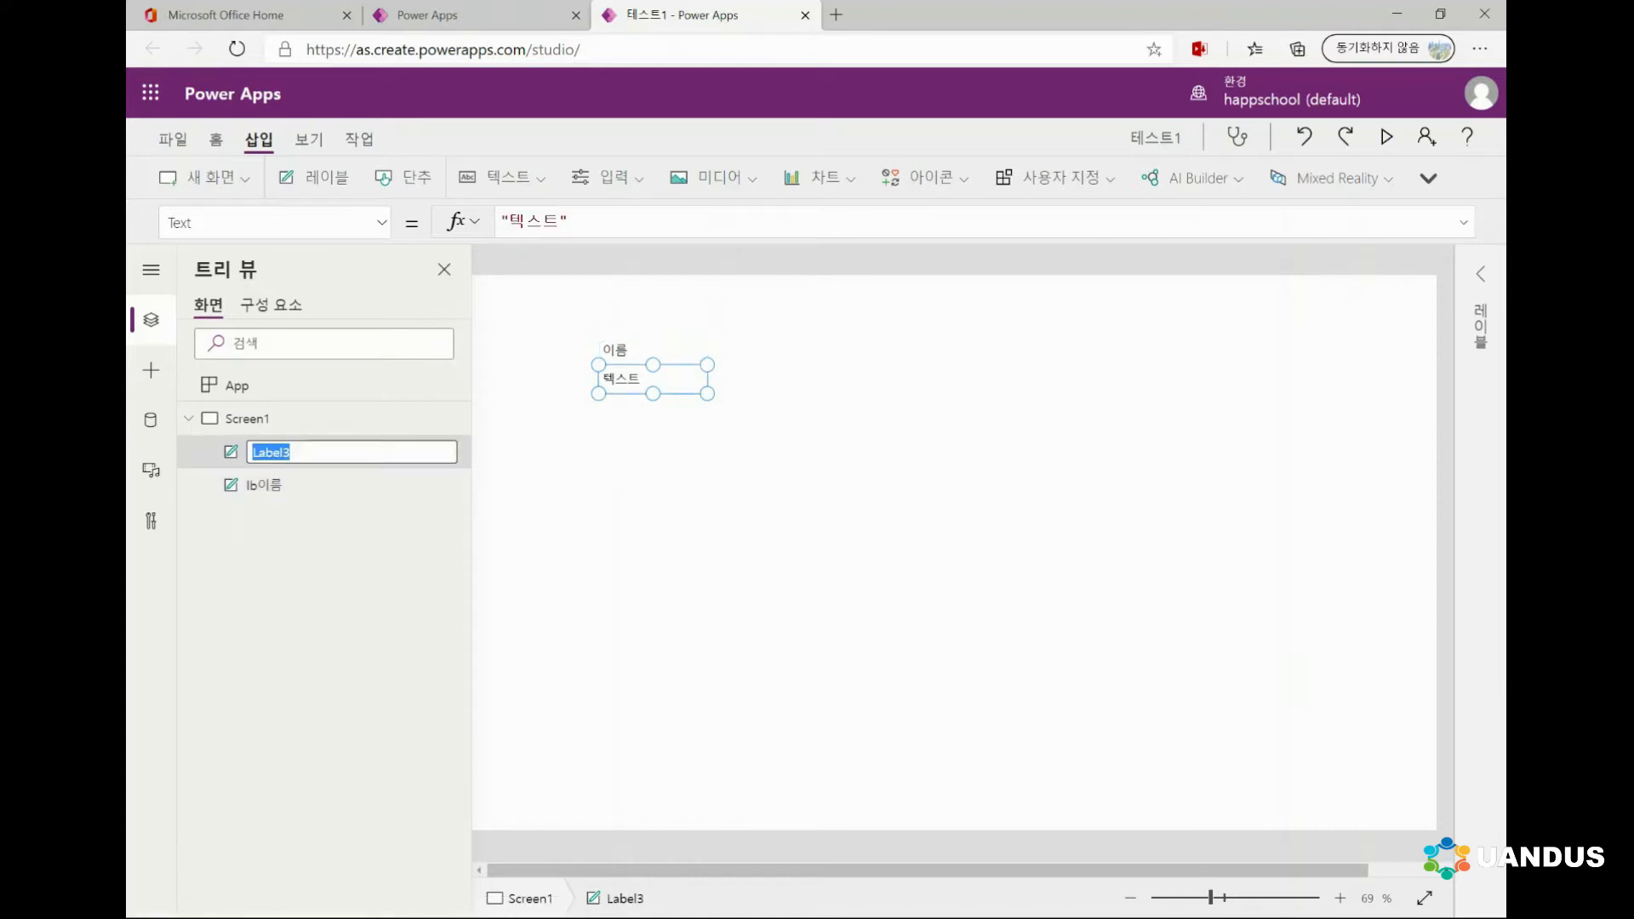
type("lb부사")
key("Return")
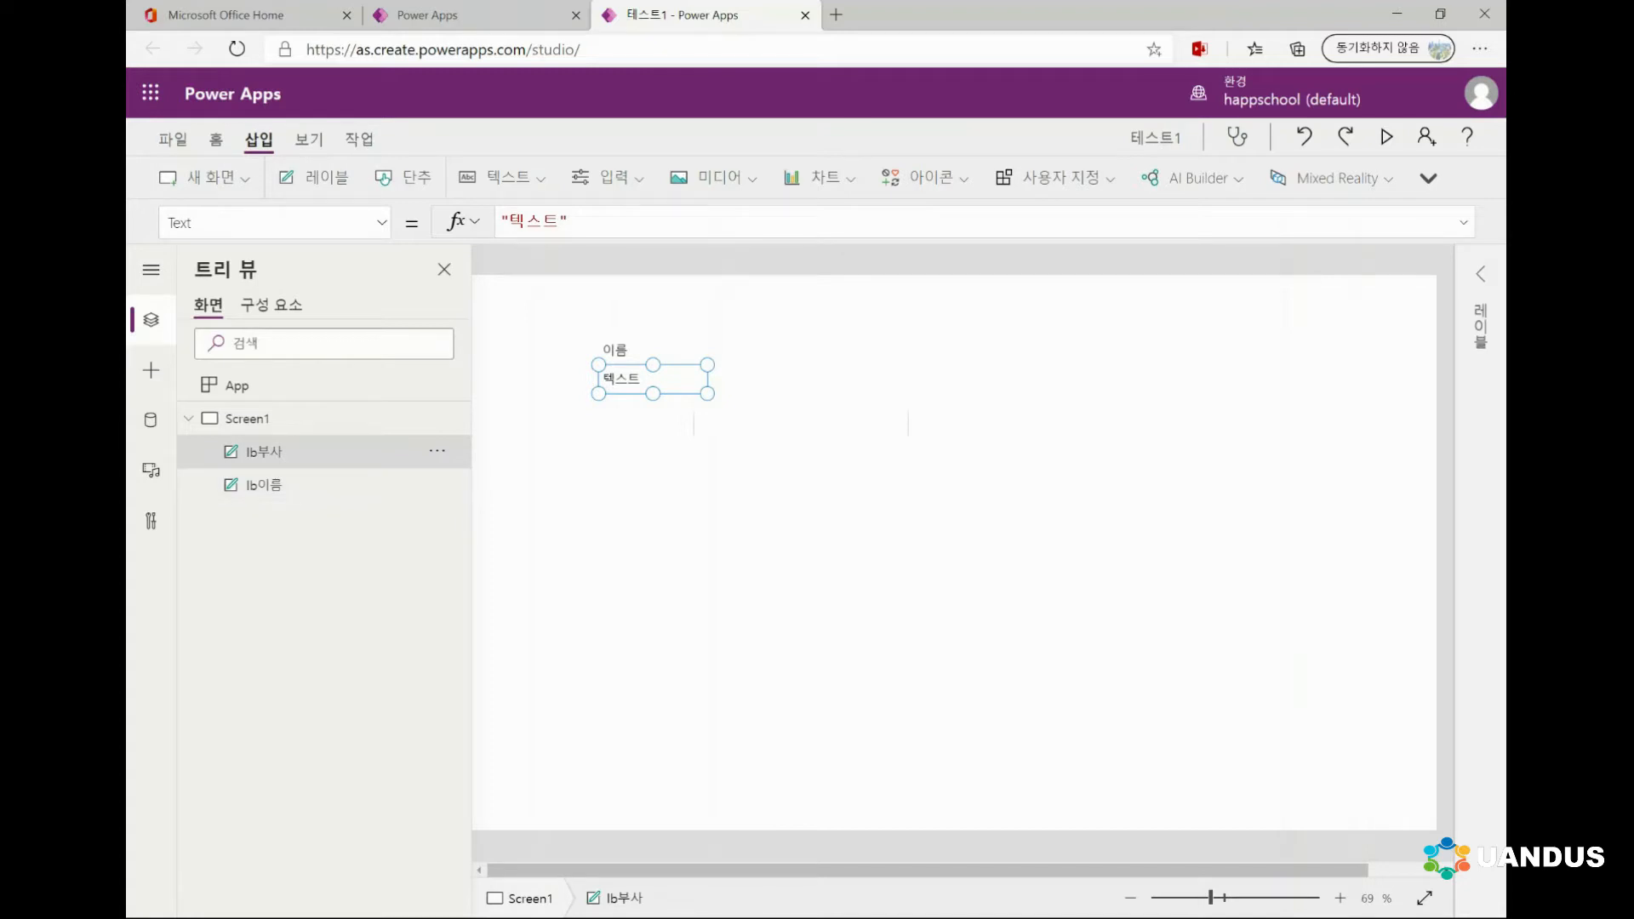
double_click(264, 452)
left_click(290, 451)
key("BackSpace")
type("서")
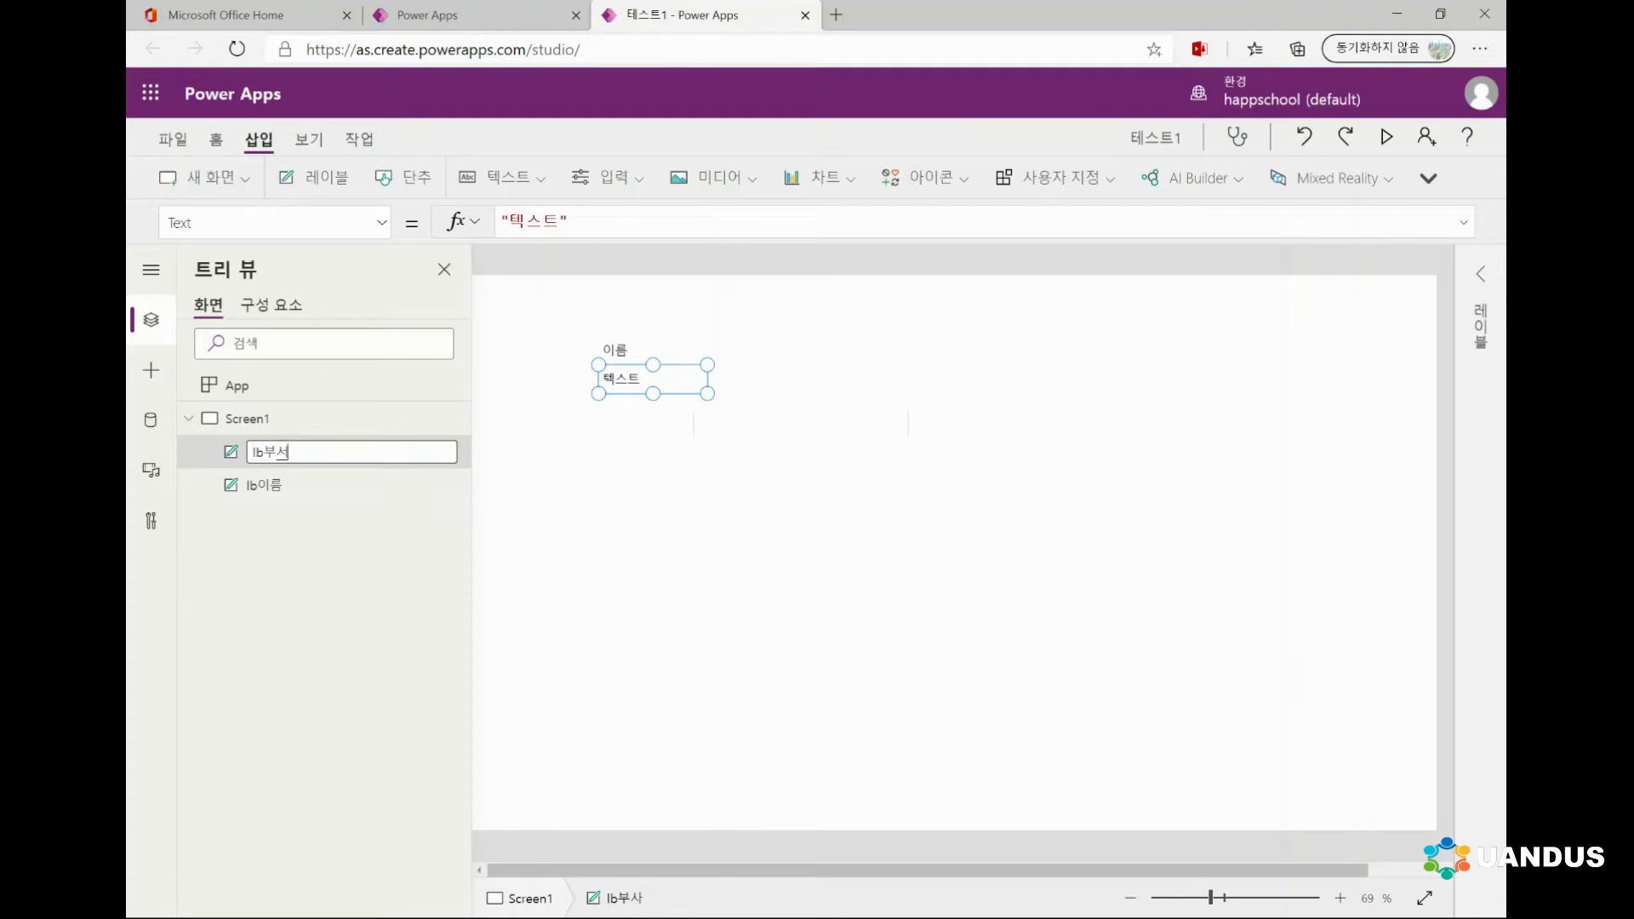
key("Return")
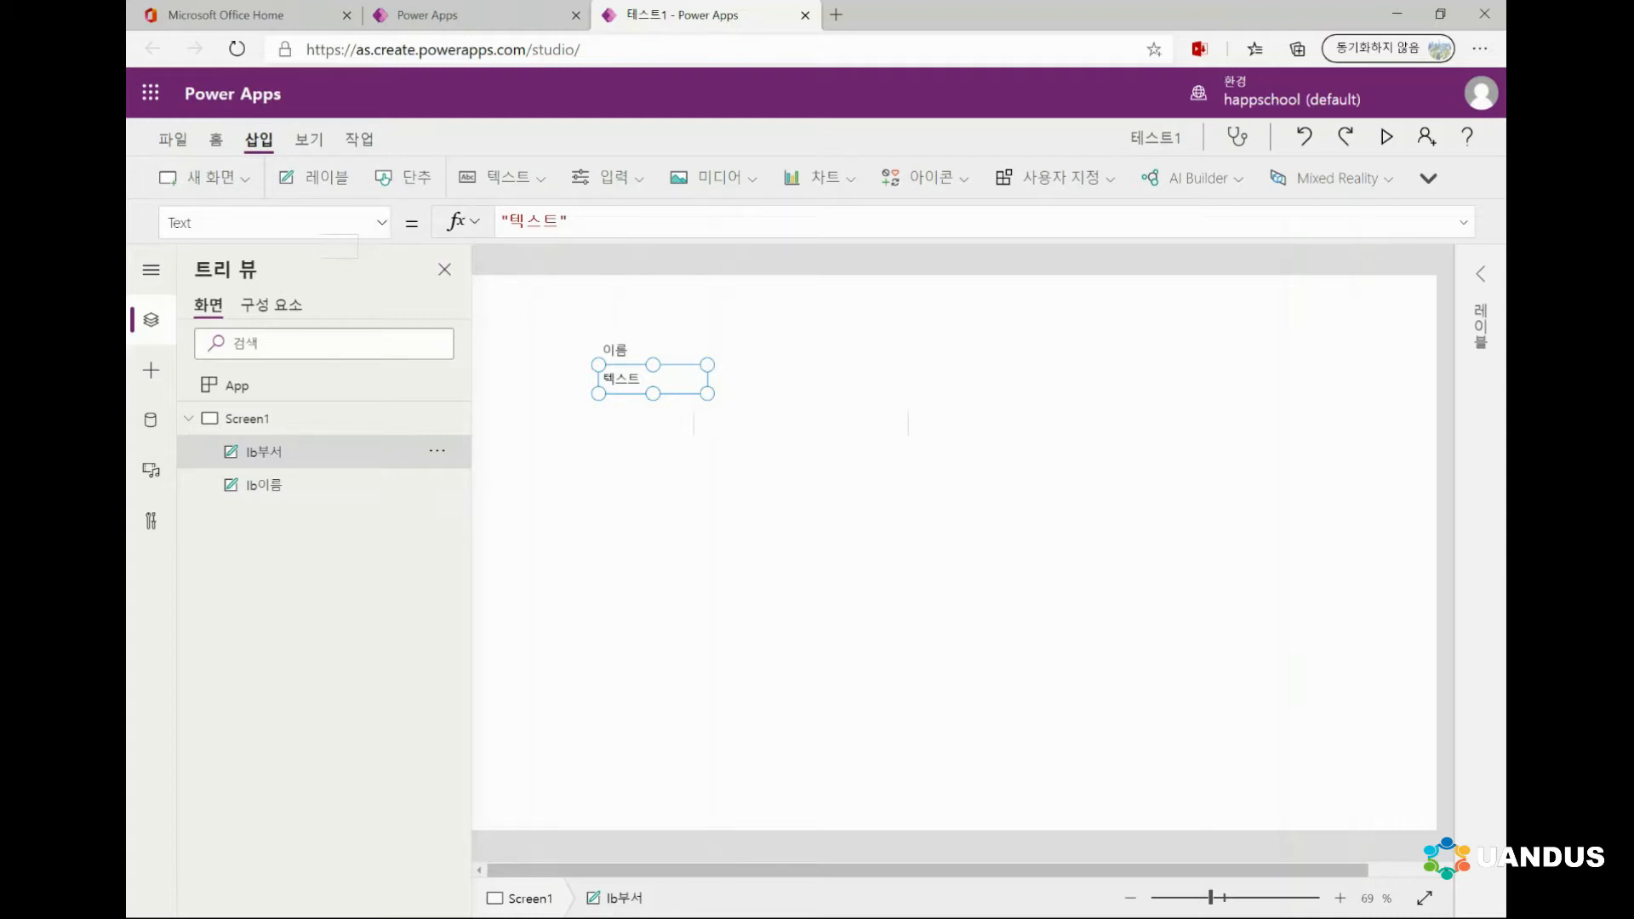
Step: Set the Text property of the lb부서 label to "부서"
key("BackSpace")
key("BackSpace")
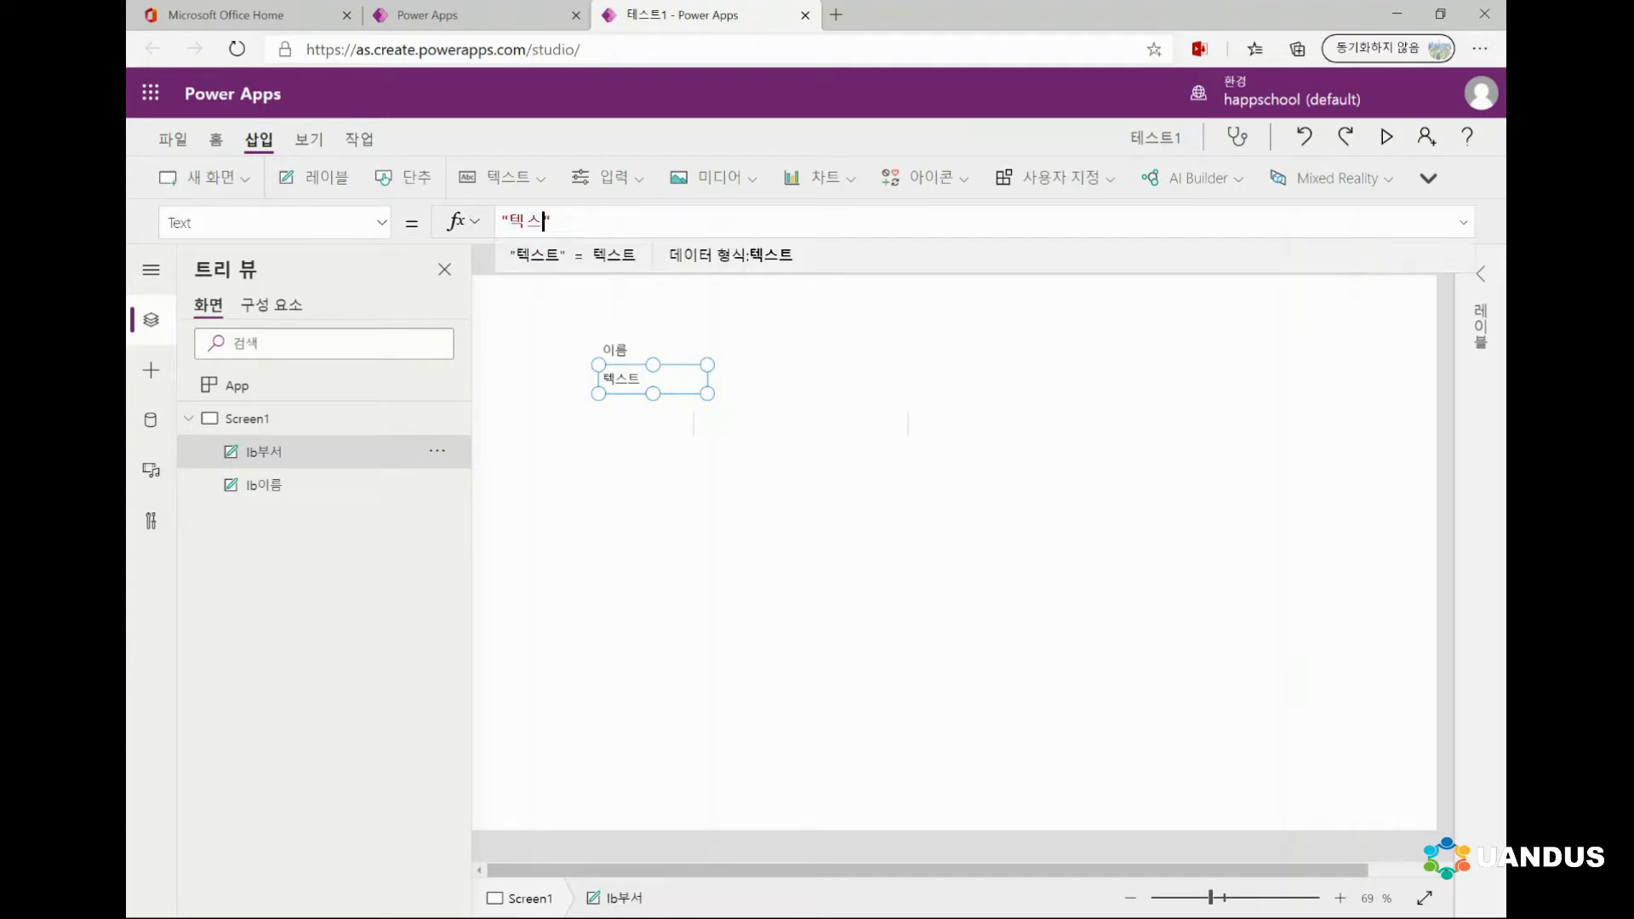
key("BackSpace")
type("부서")
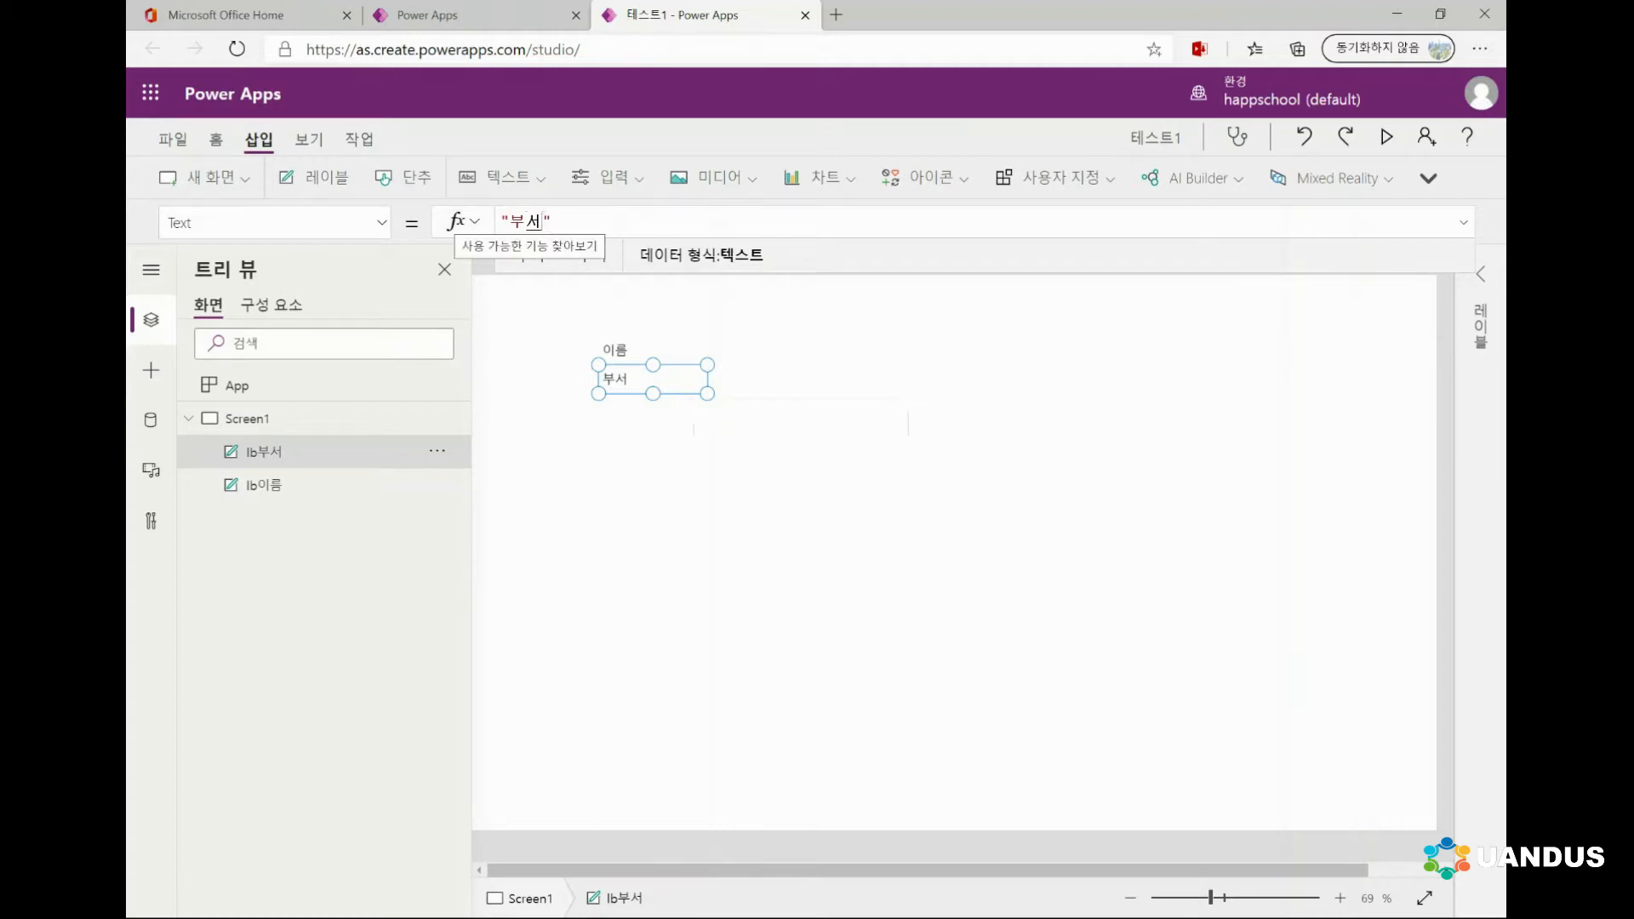
Step: Examine the function categories available for formulas and the functions in the 텍스트 category
left_click(460, 221)
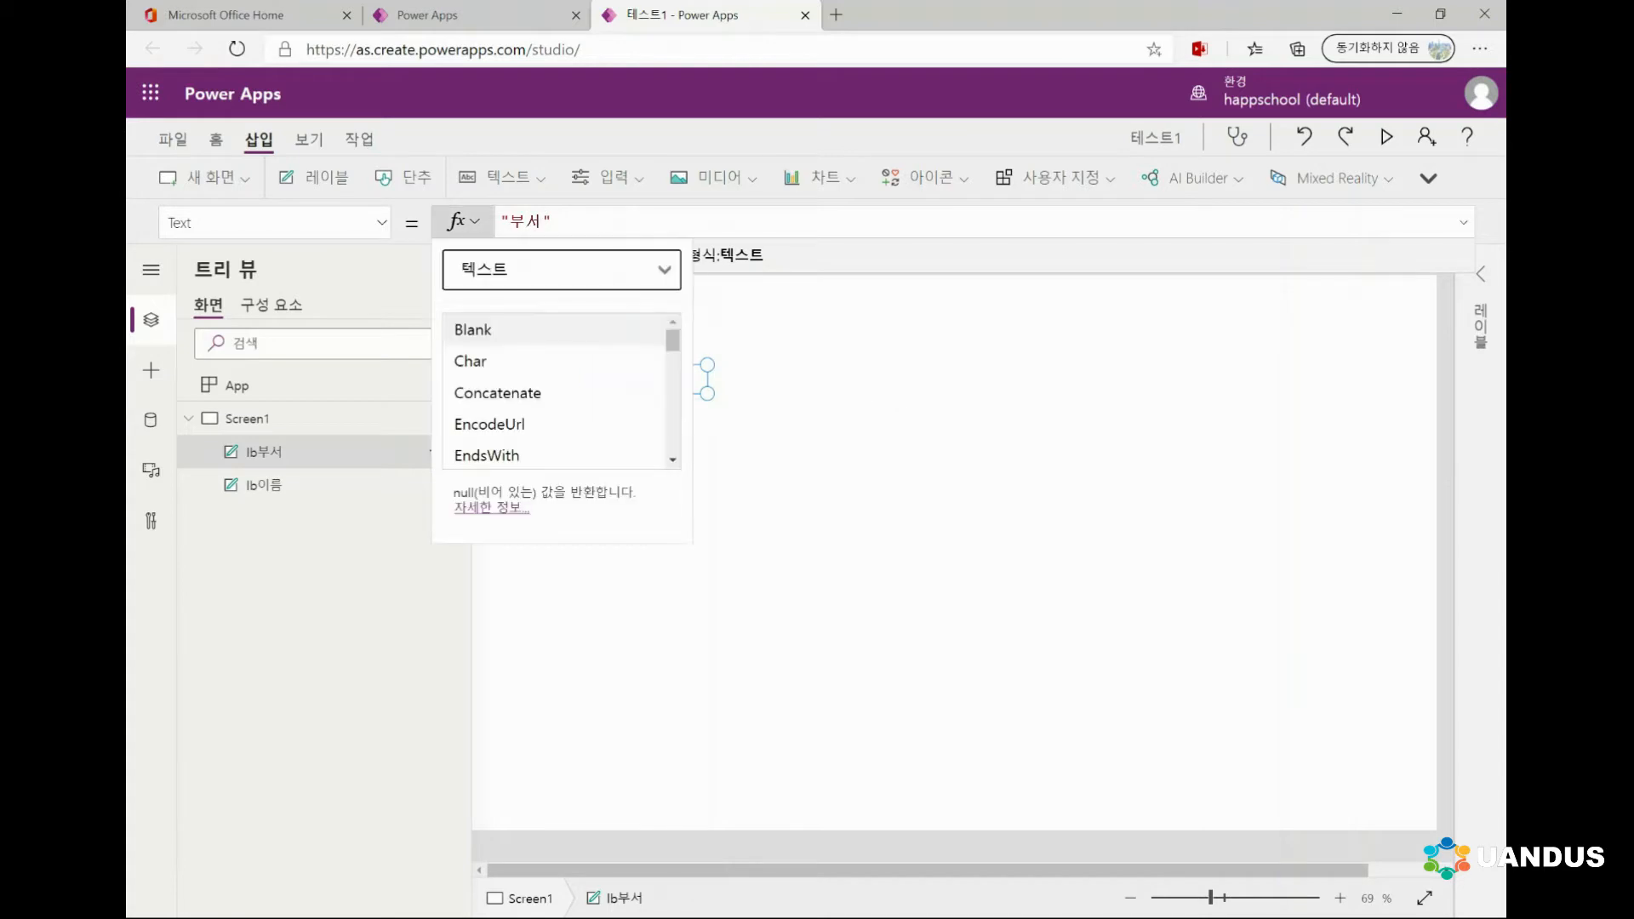
left_click(459, 222)
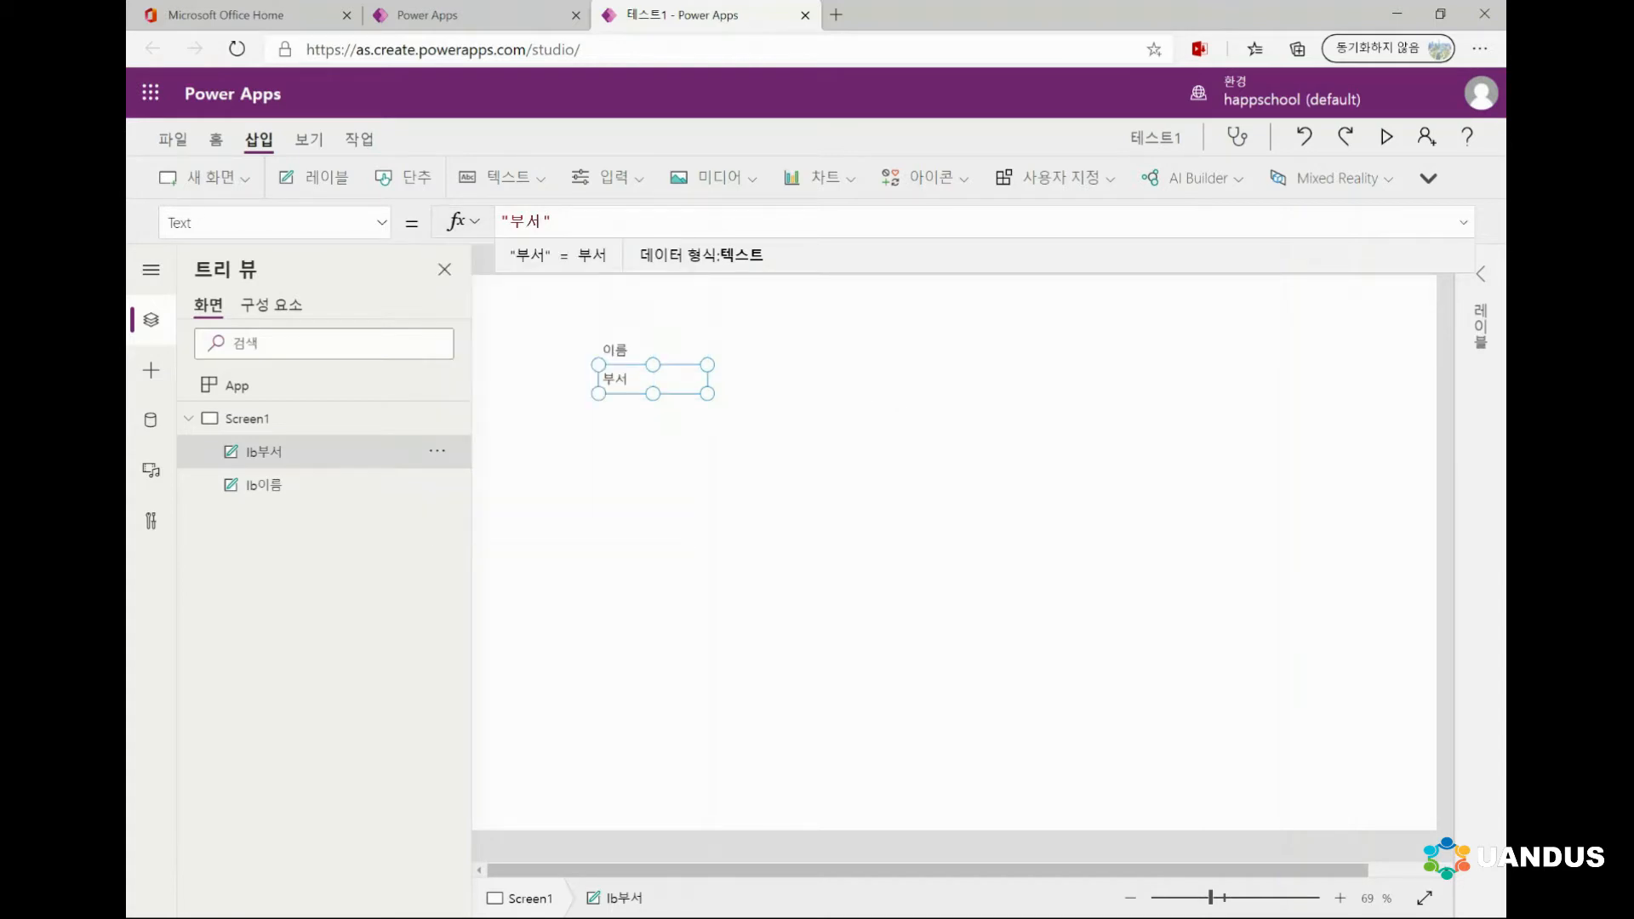
left_click(459, 222)
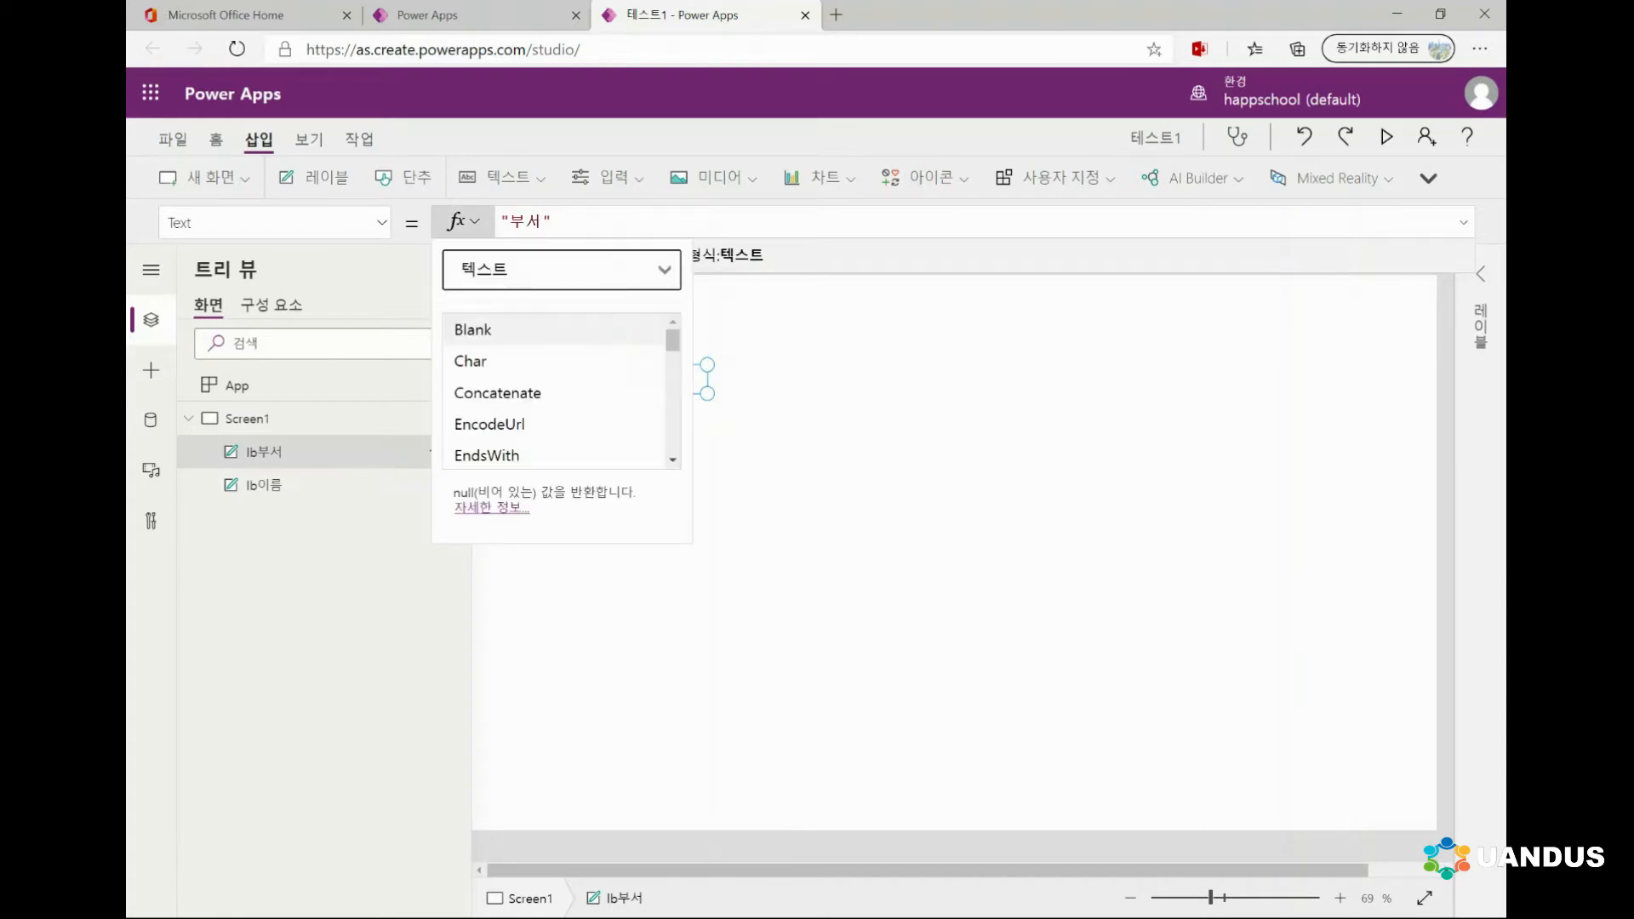
left_click(663, 270)
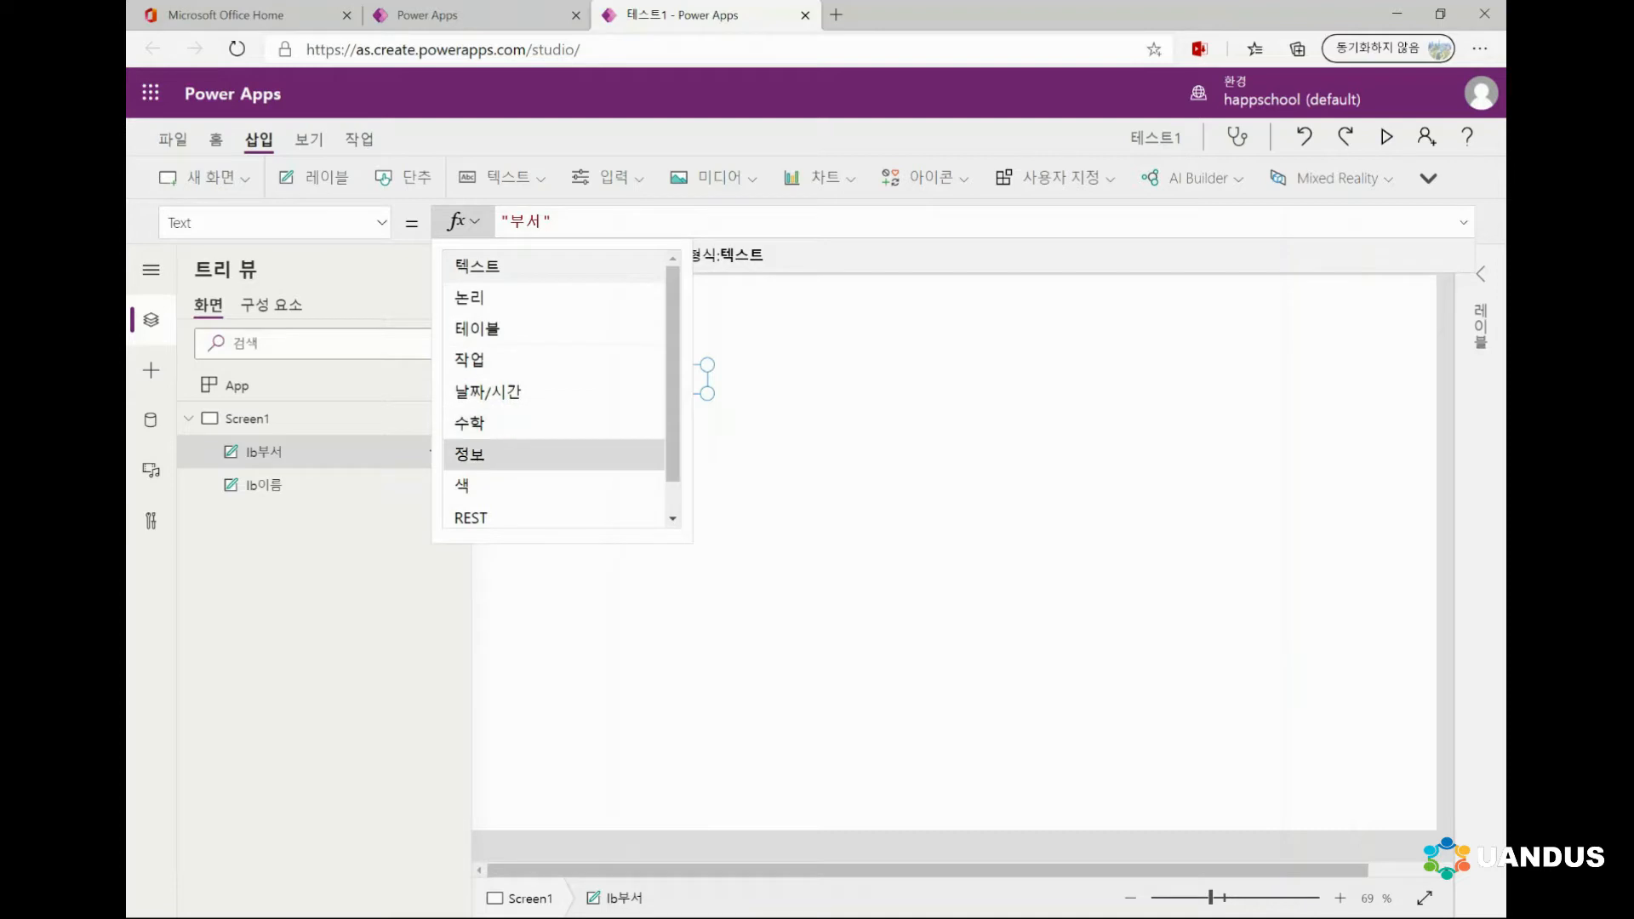
scroll(553, 485, "down", 1)
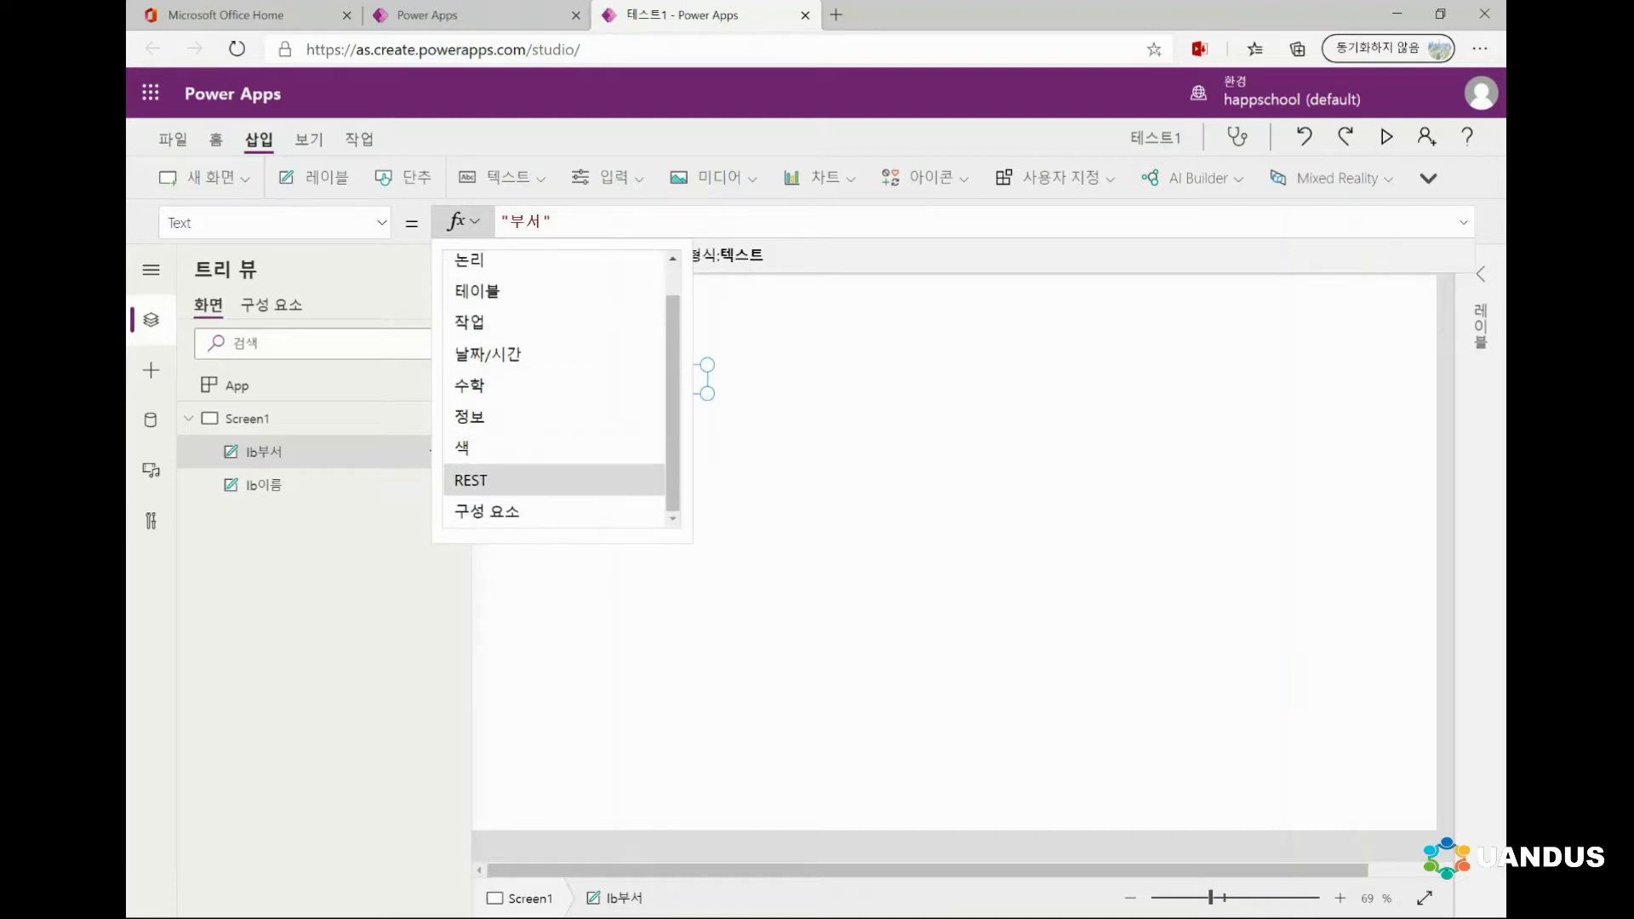
scroll(553, 485, "up", 1)
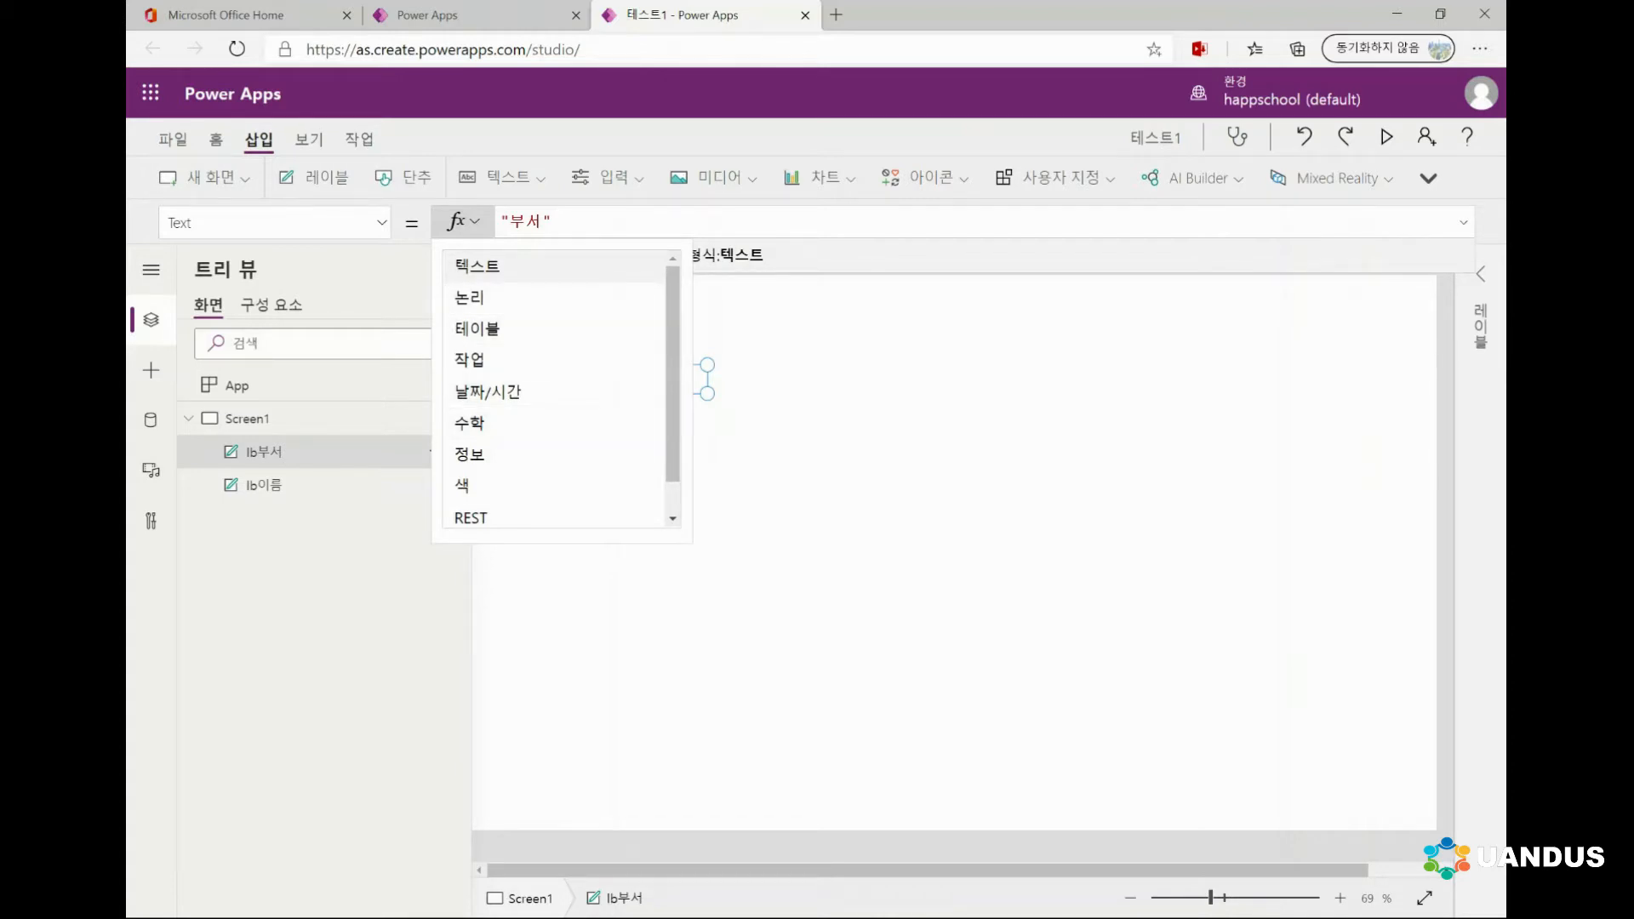
left_click(476, 266)
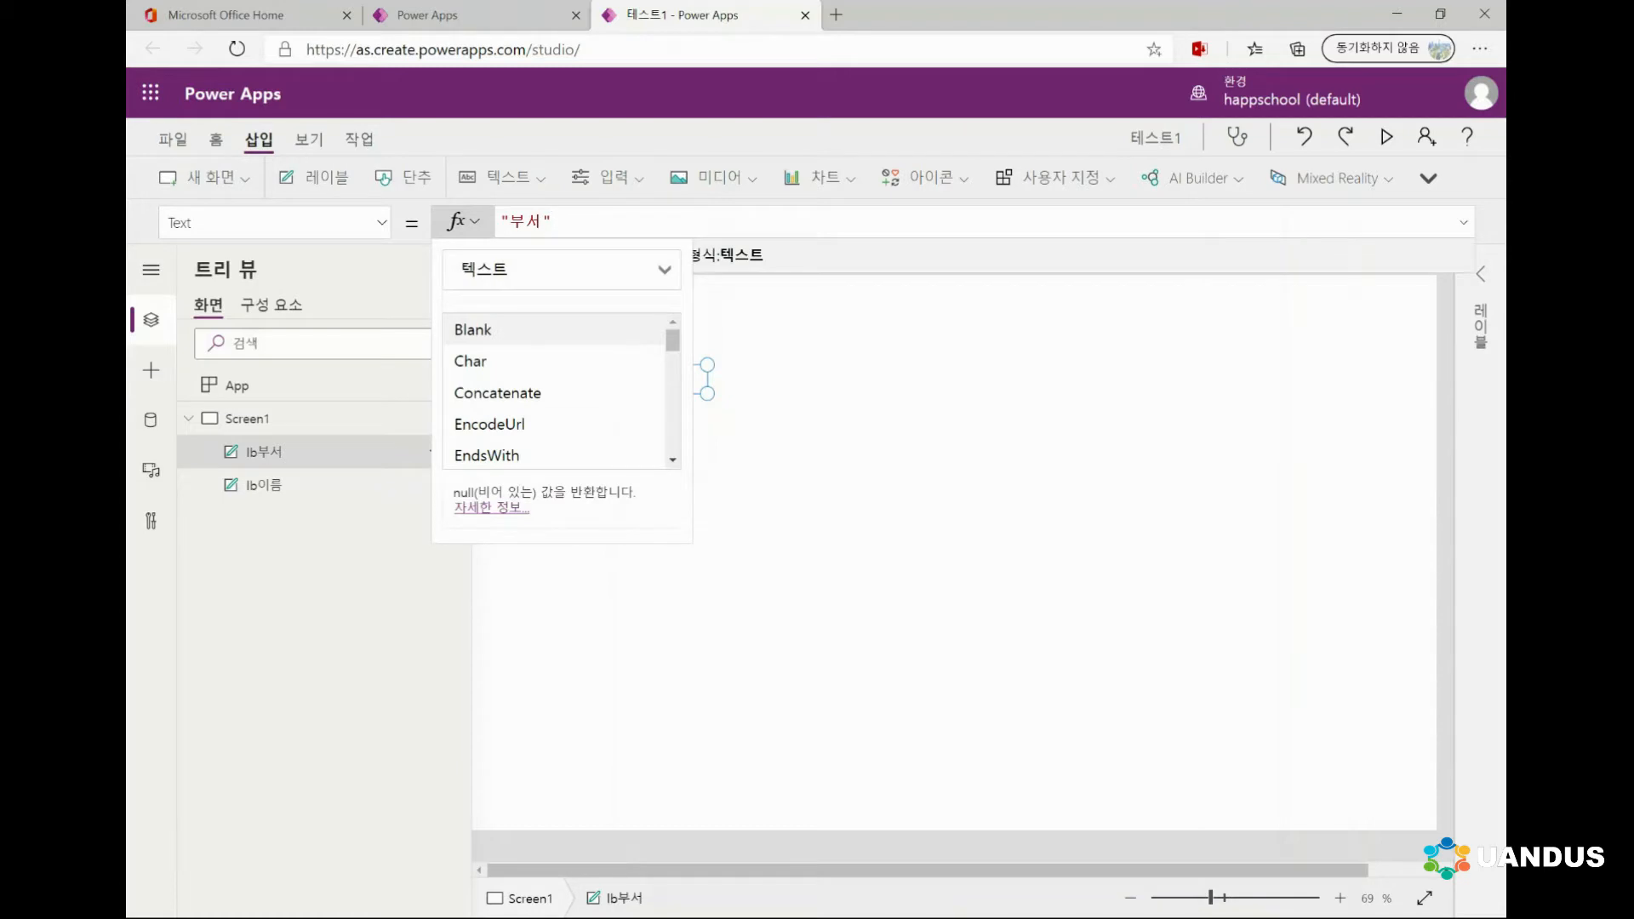
left_click(859, 477)
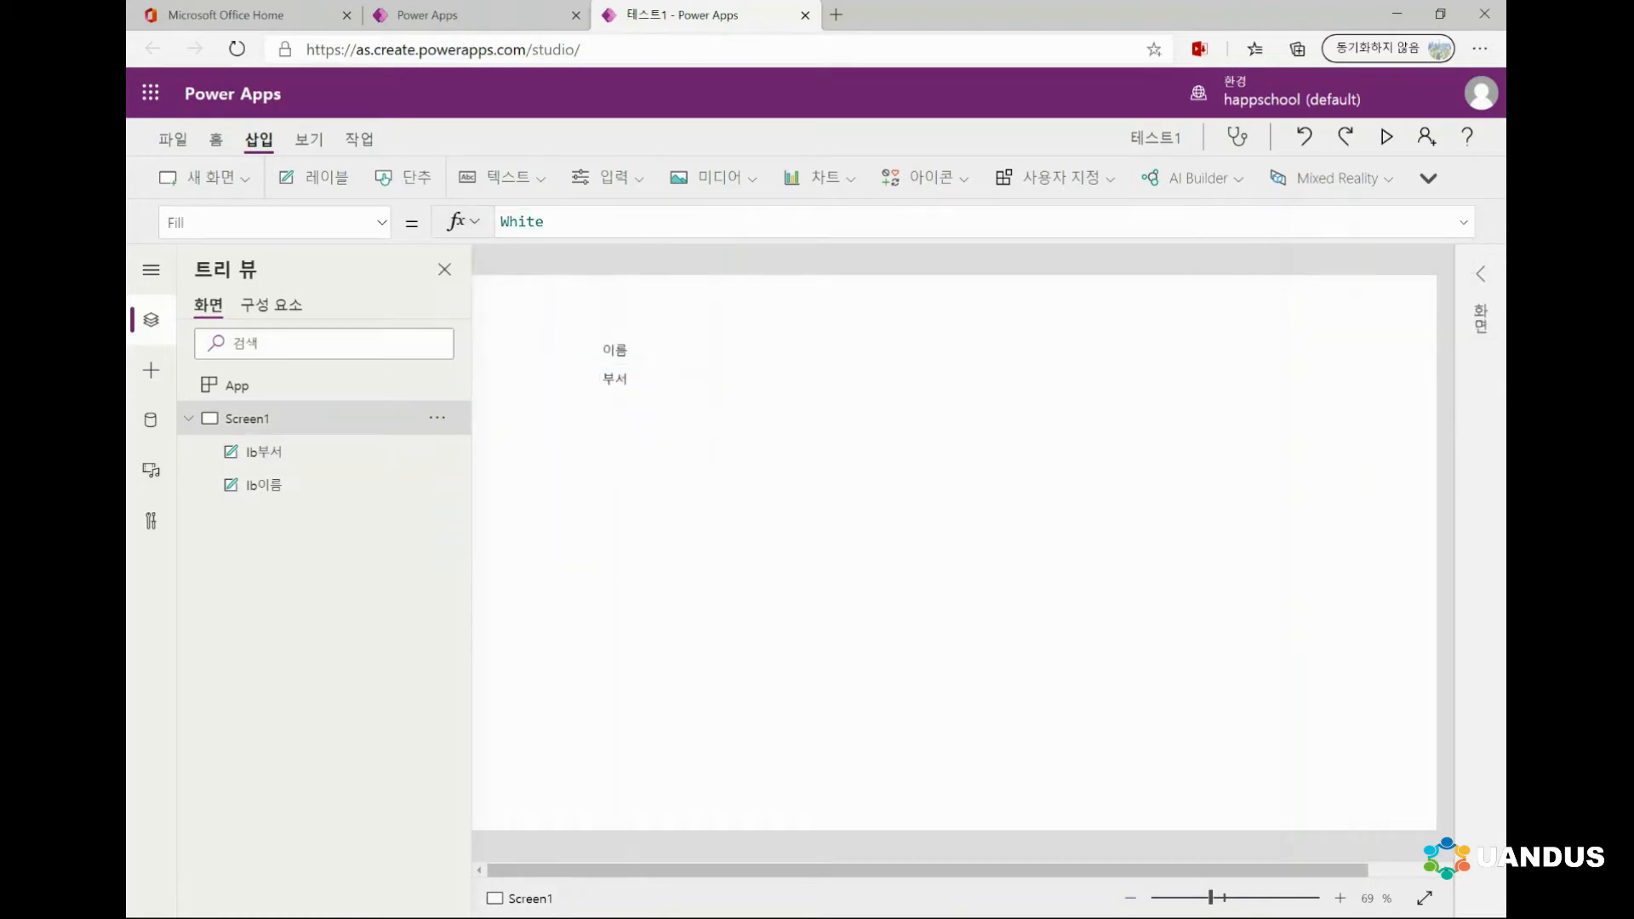
Step: Insert a text input (텍스트 입력) control on Screen1 and place it beside the 이름 label
left_click(634, 379)
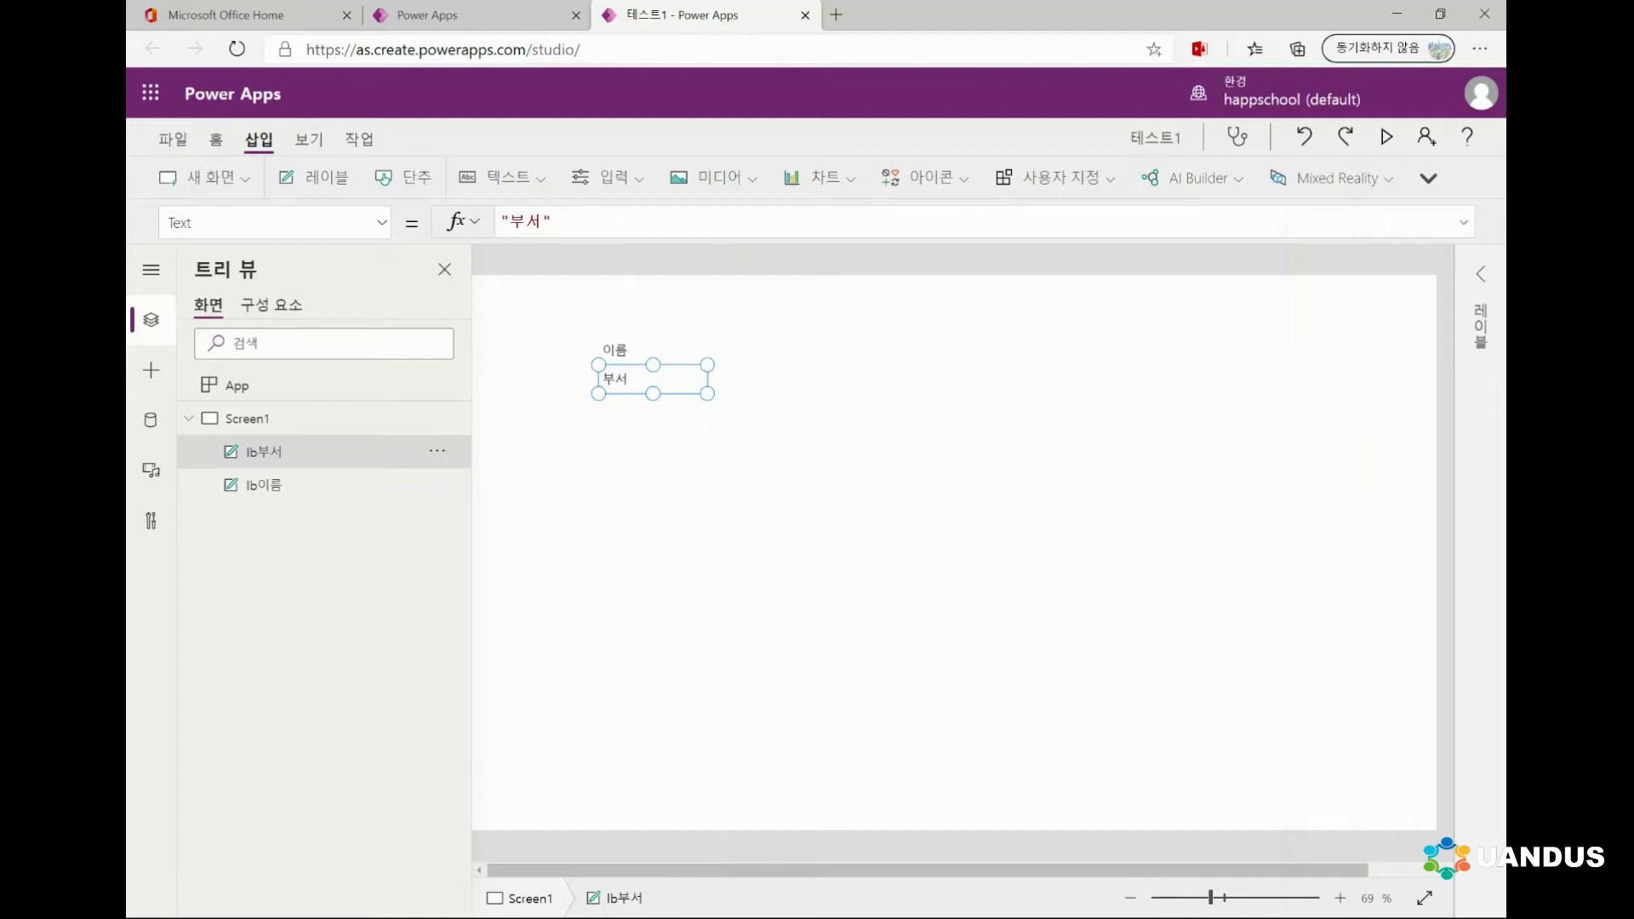
left_click(247, 418)
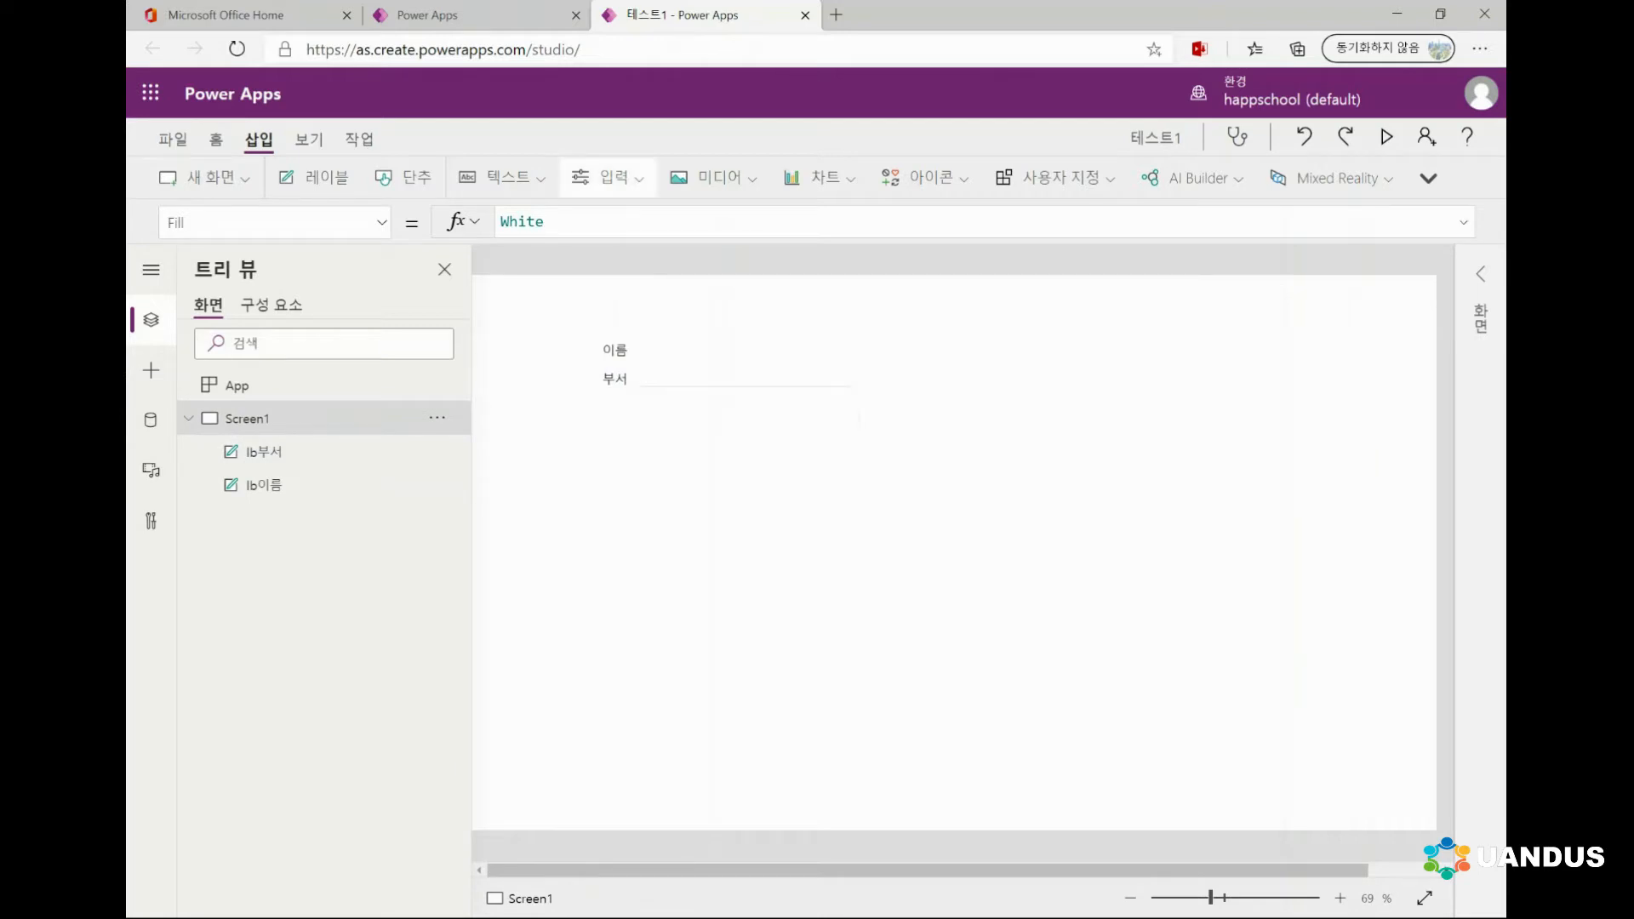
left_click(607, 177)
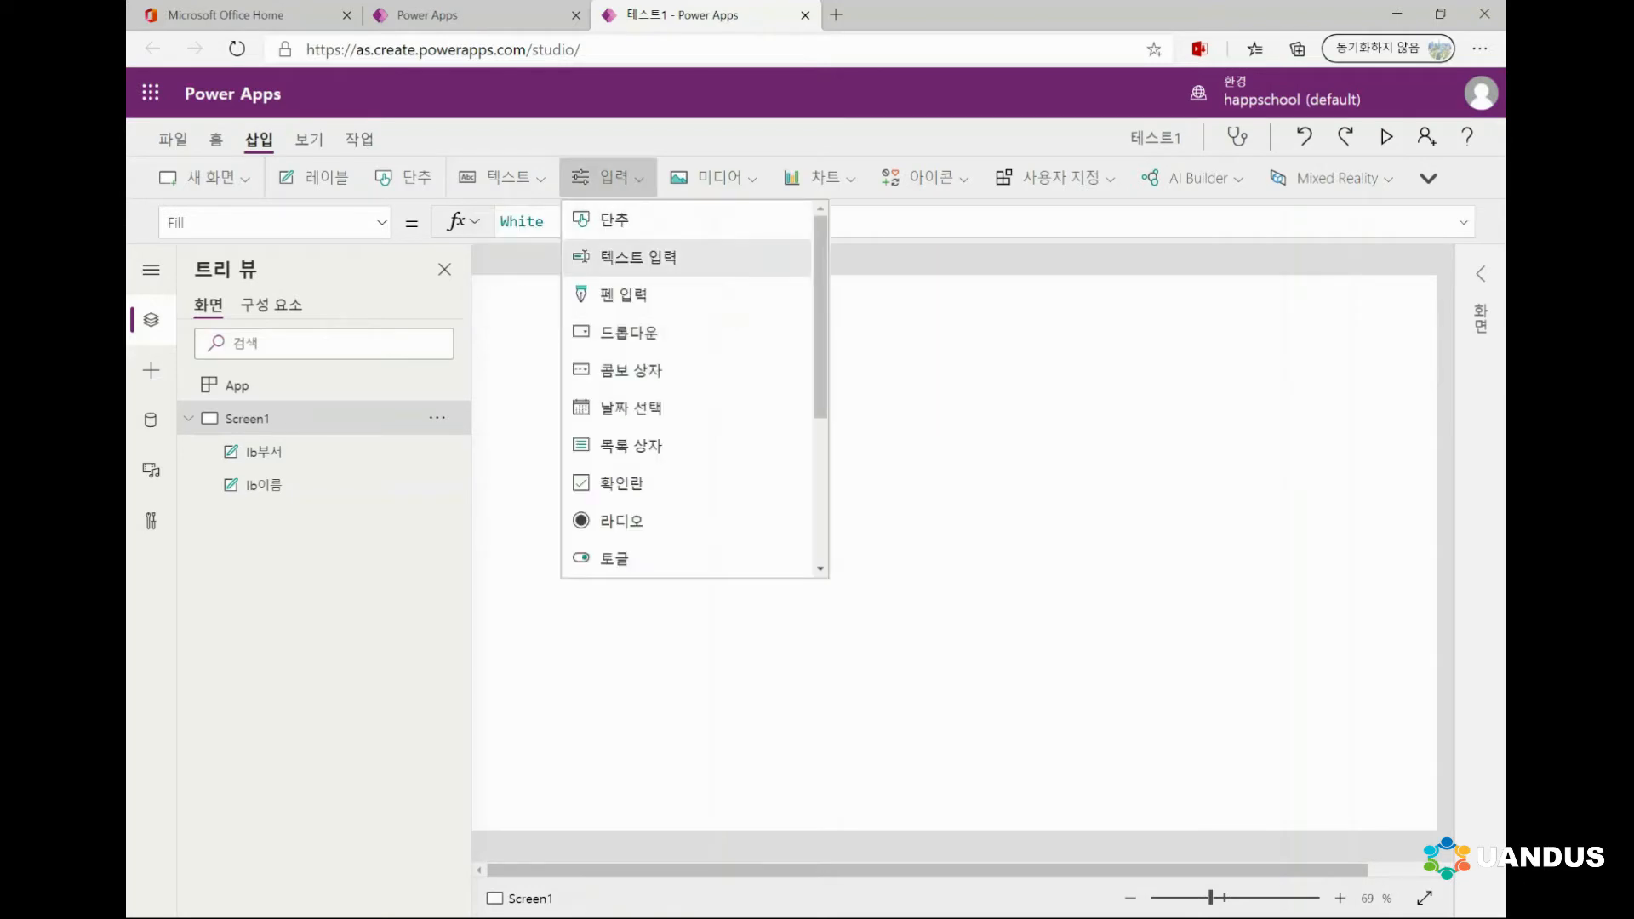
left_click(621, 257)
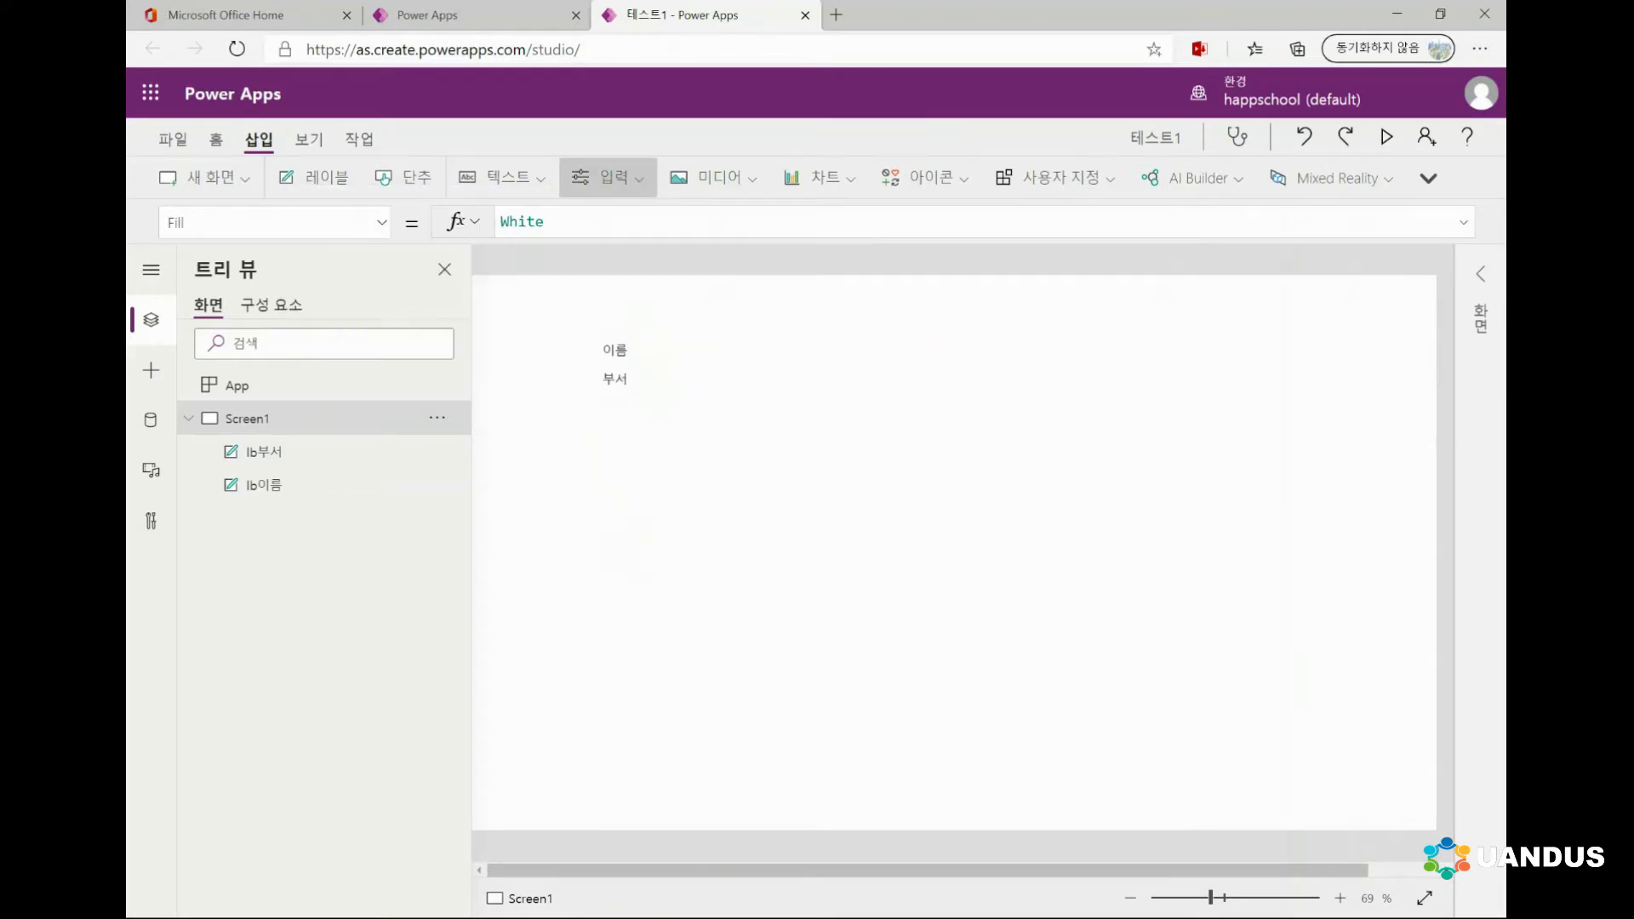
left_click_drag(596, 318, 783, 350)
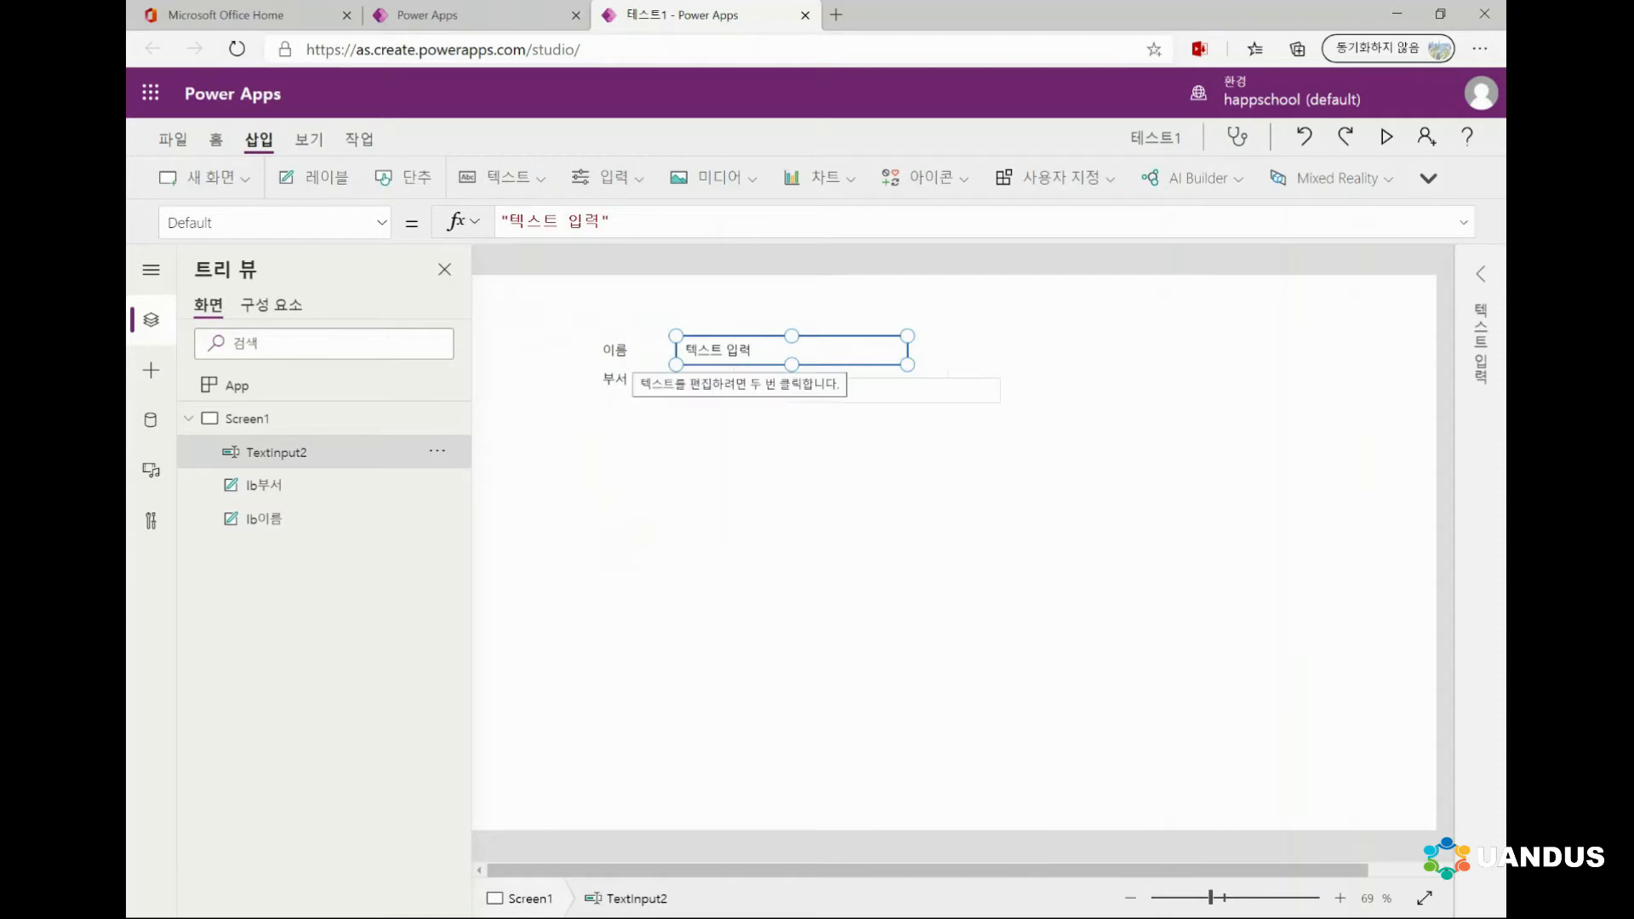
Step: Remove the Left value from the lb이름 label's Align property formula, keeping only "Align."
left_click(628, 350)
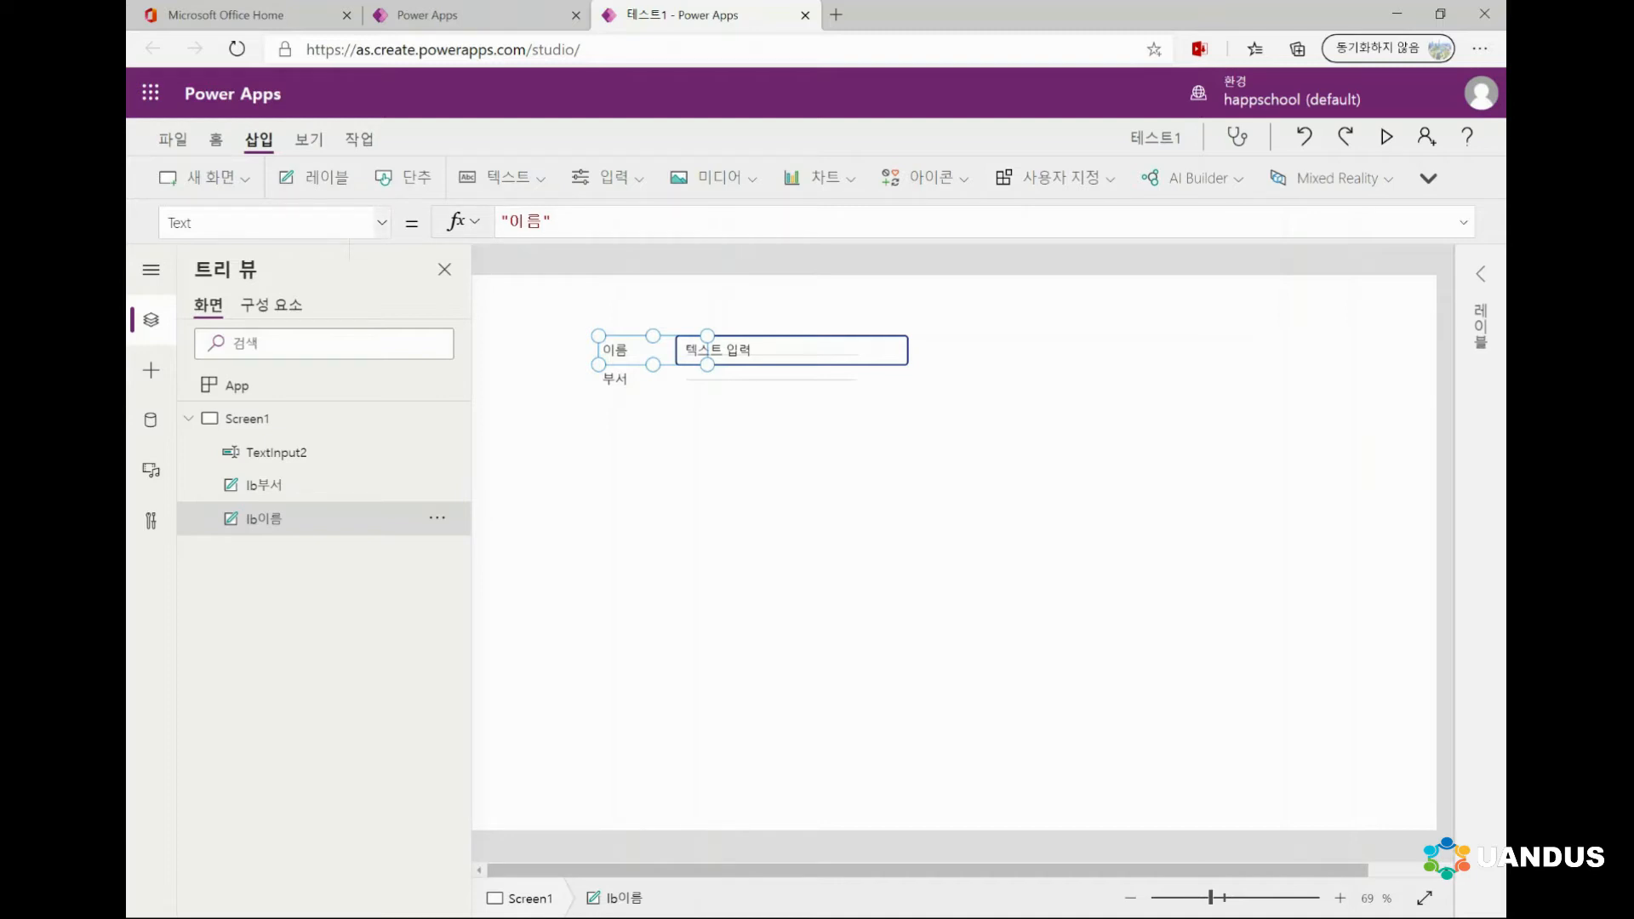
left_click(381, 223)
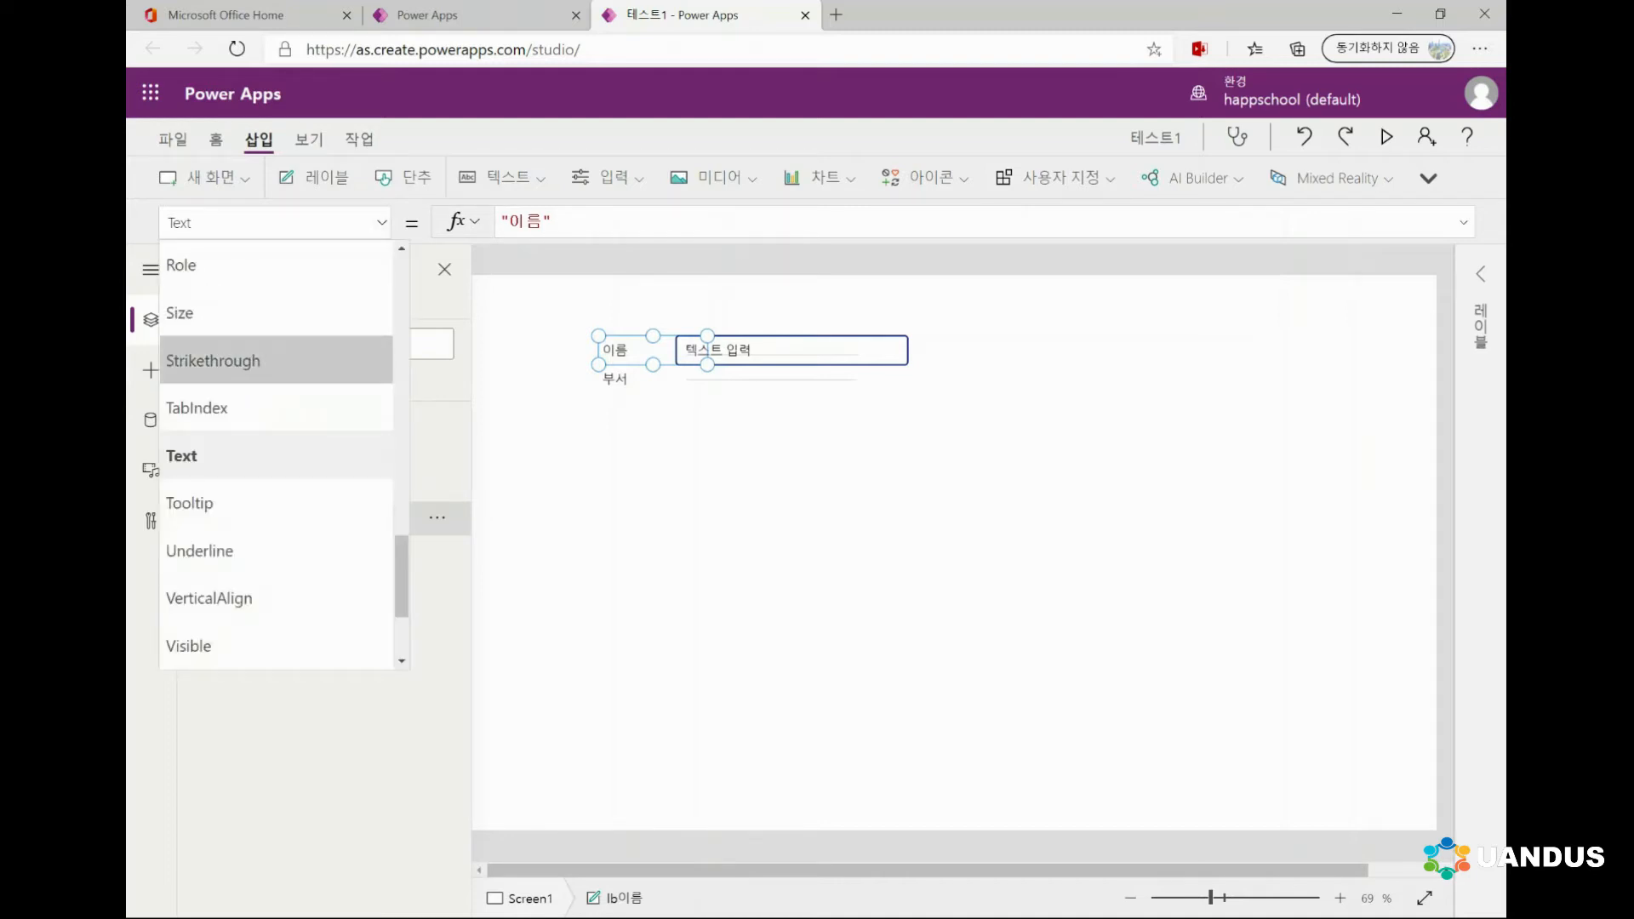
scroll(273, 511, "down", 2)
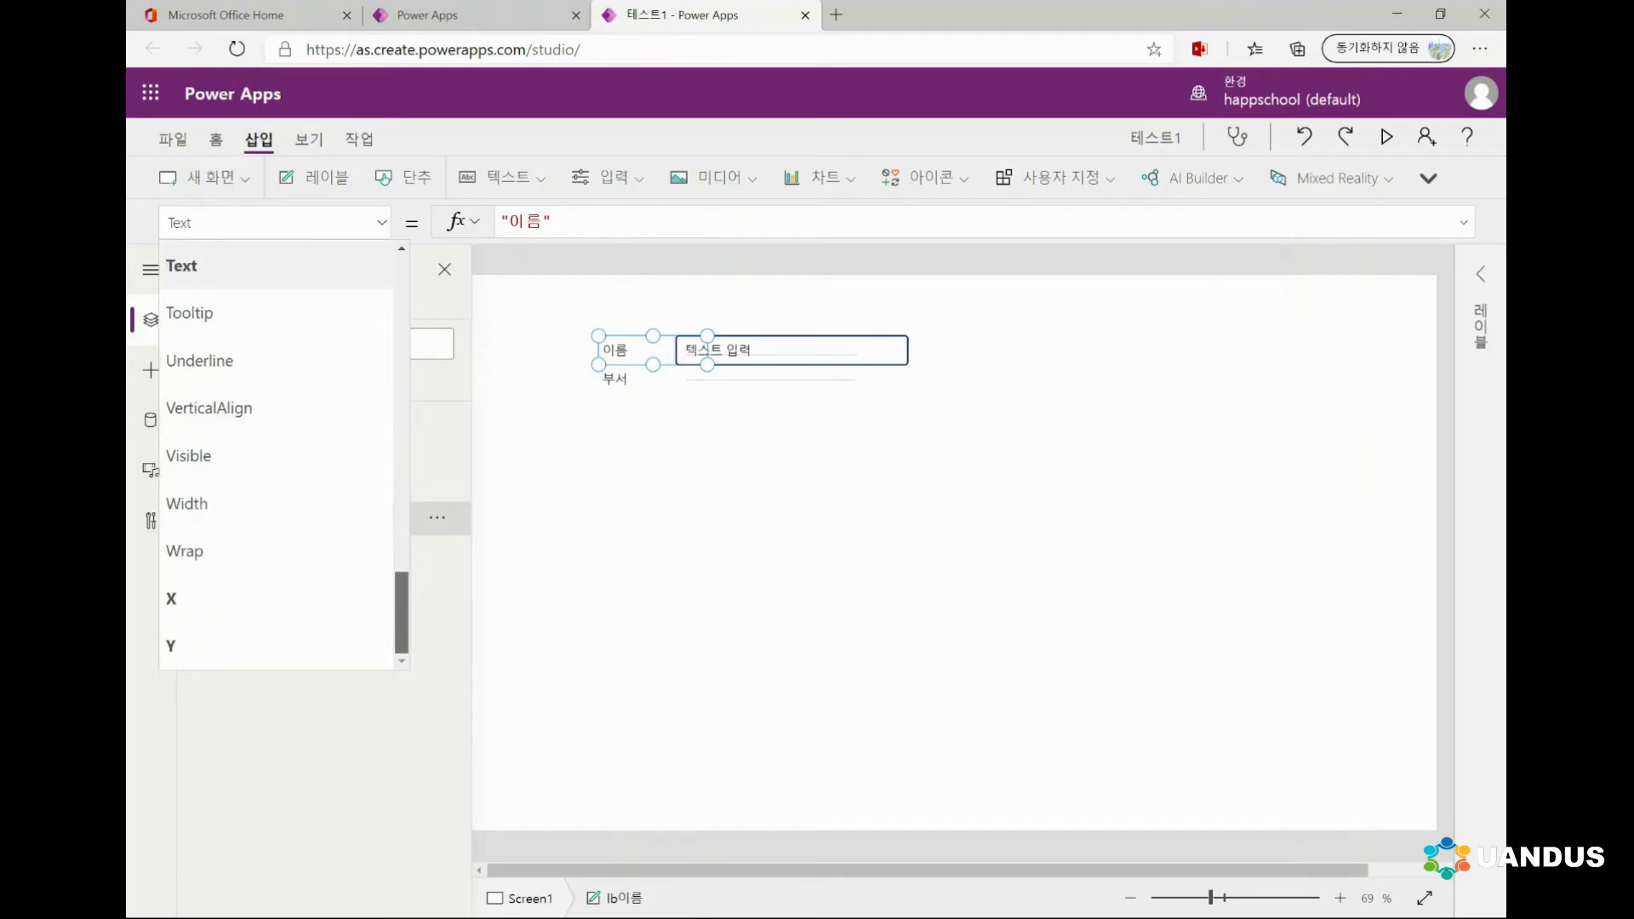
scroll(281, 455, "up", 10)
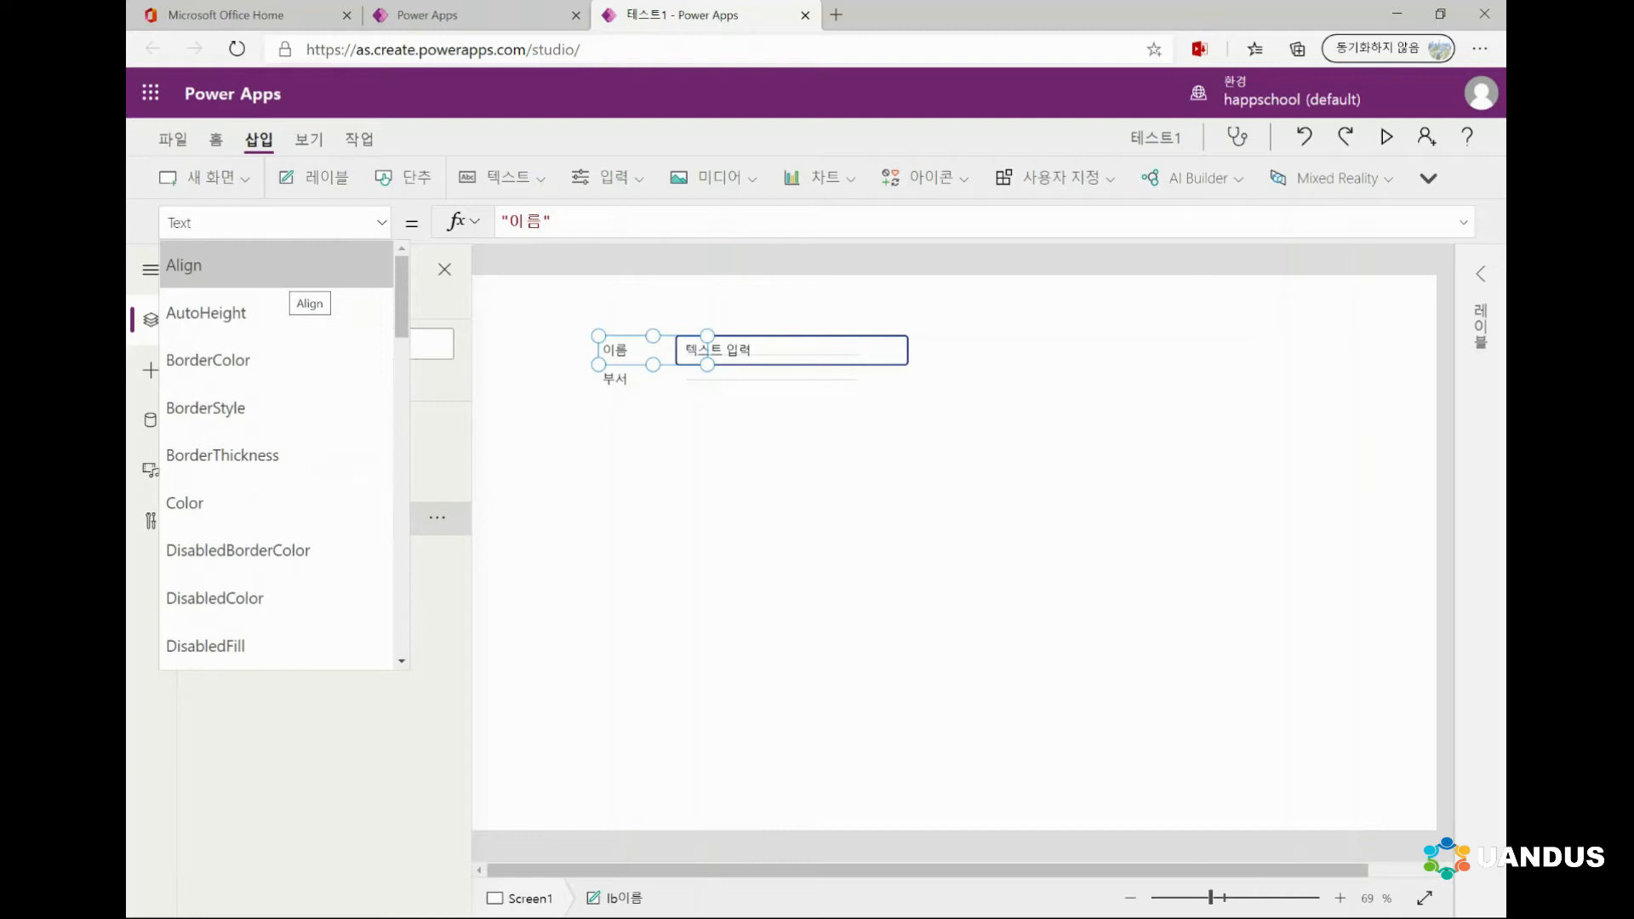
left_click(281, 270)
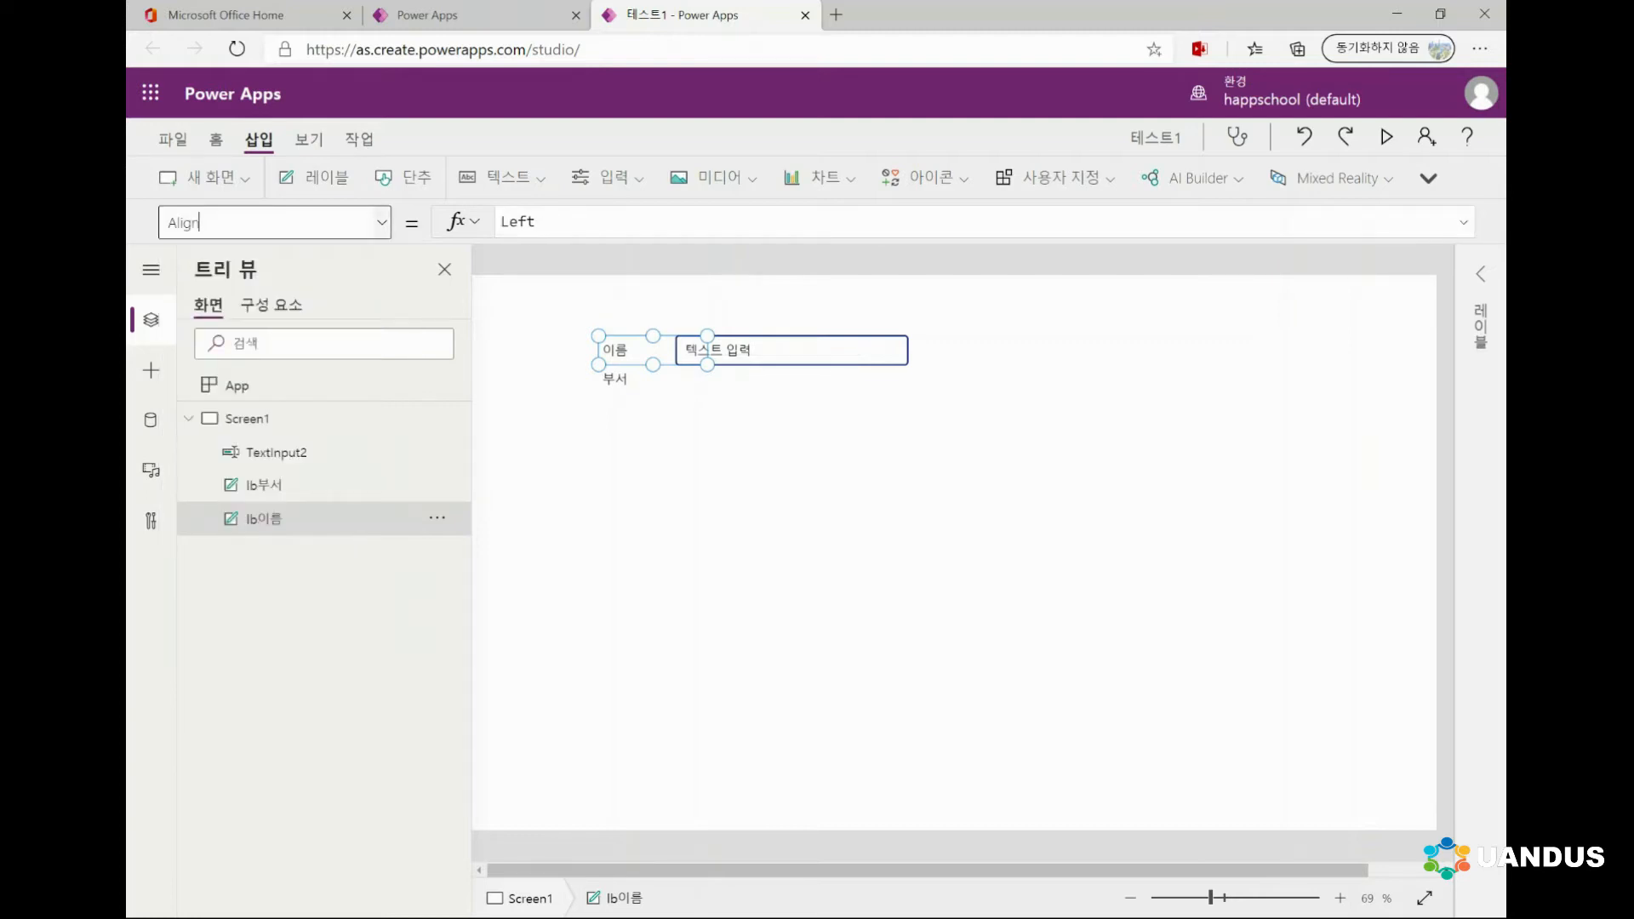
left_click_drag(595, 222, 500, 222)
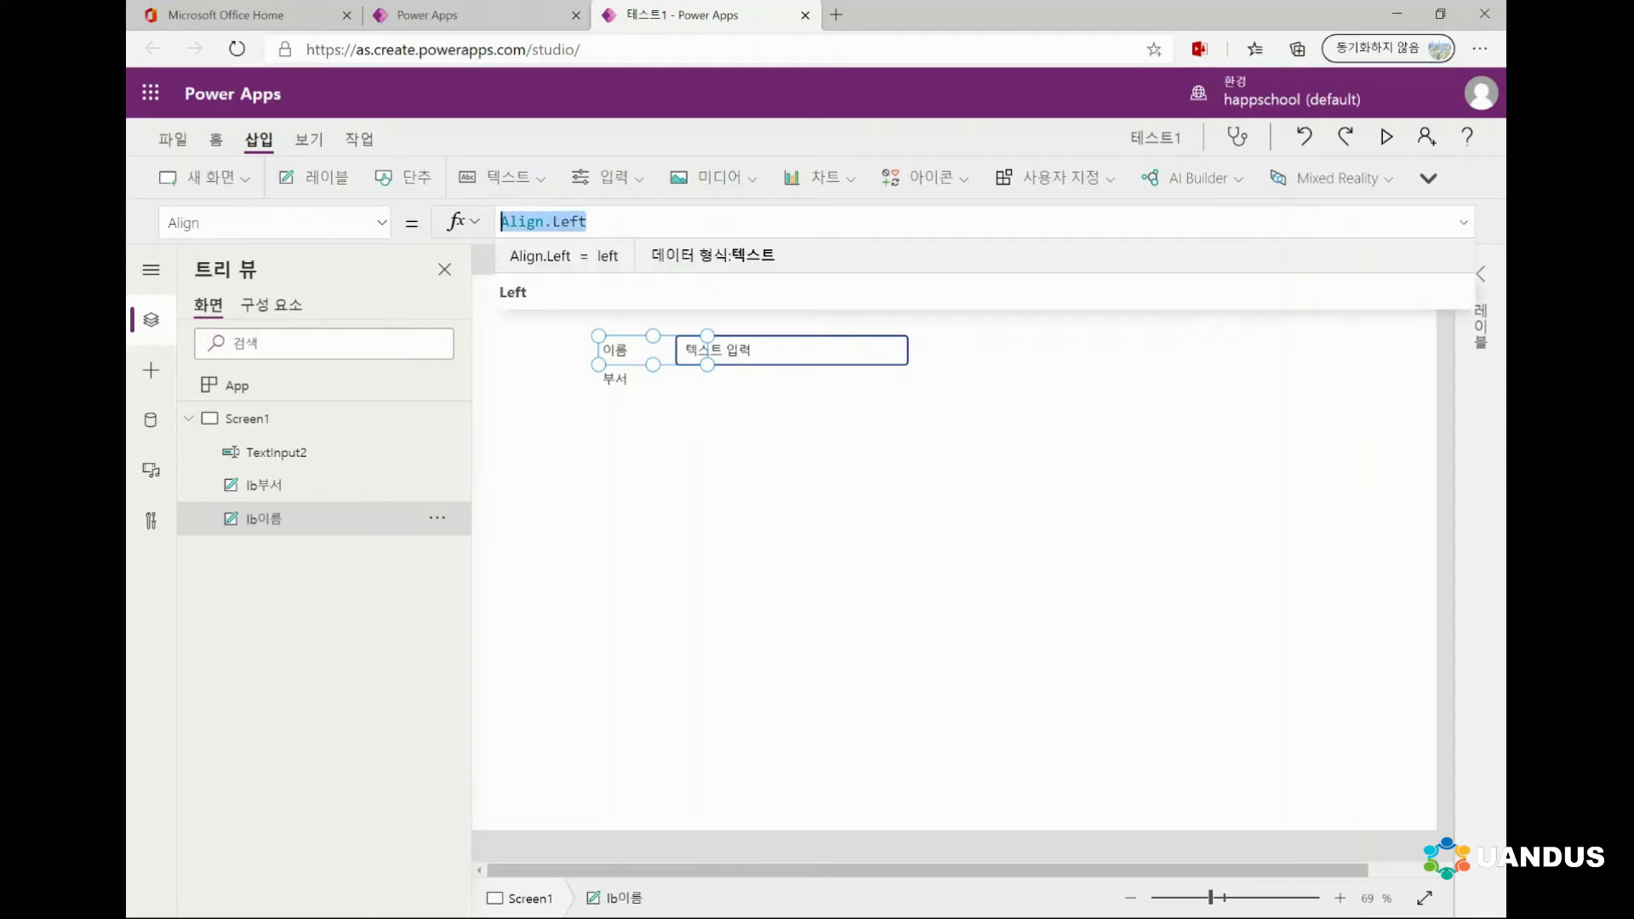
left_click(589, 222)
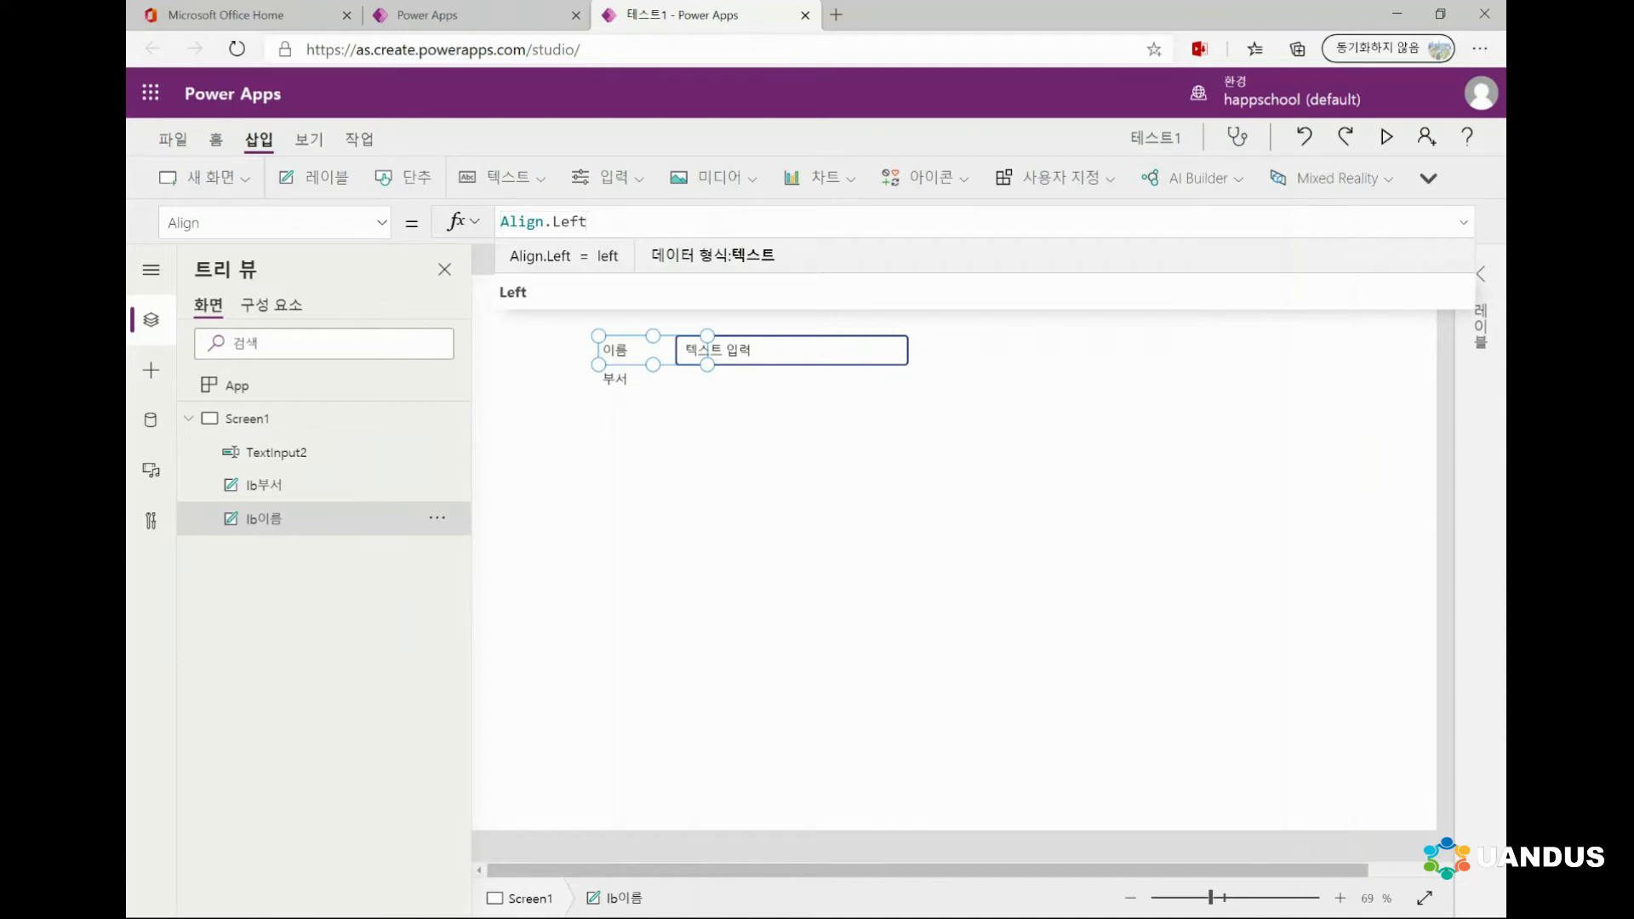
key("BackSpace")
key("BackSpace")
key("BackSpace")
key("BackSpace")
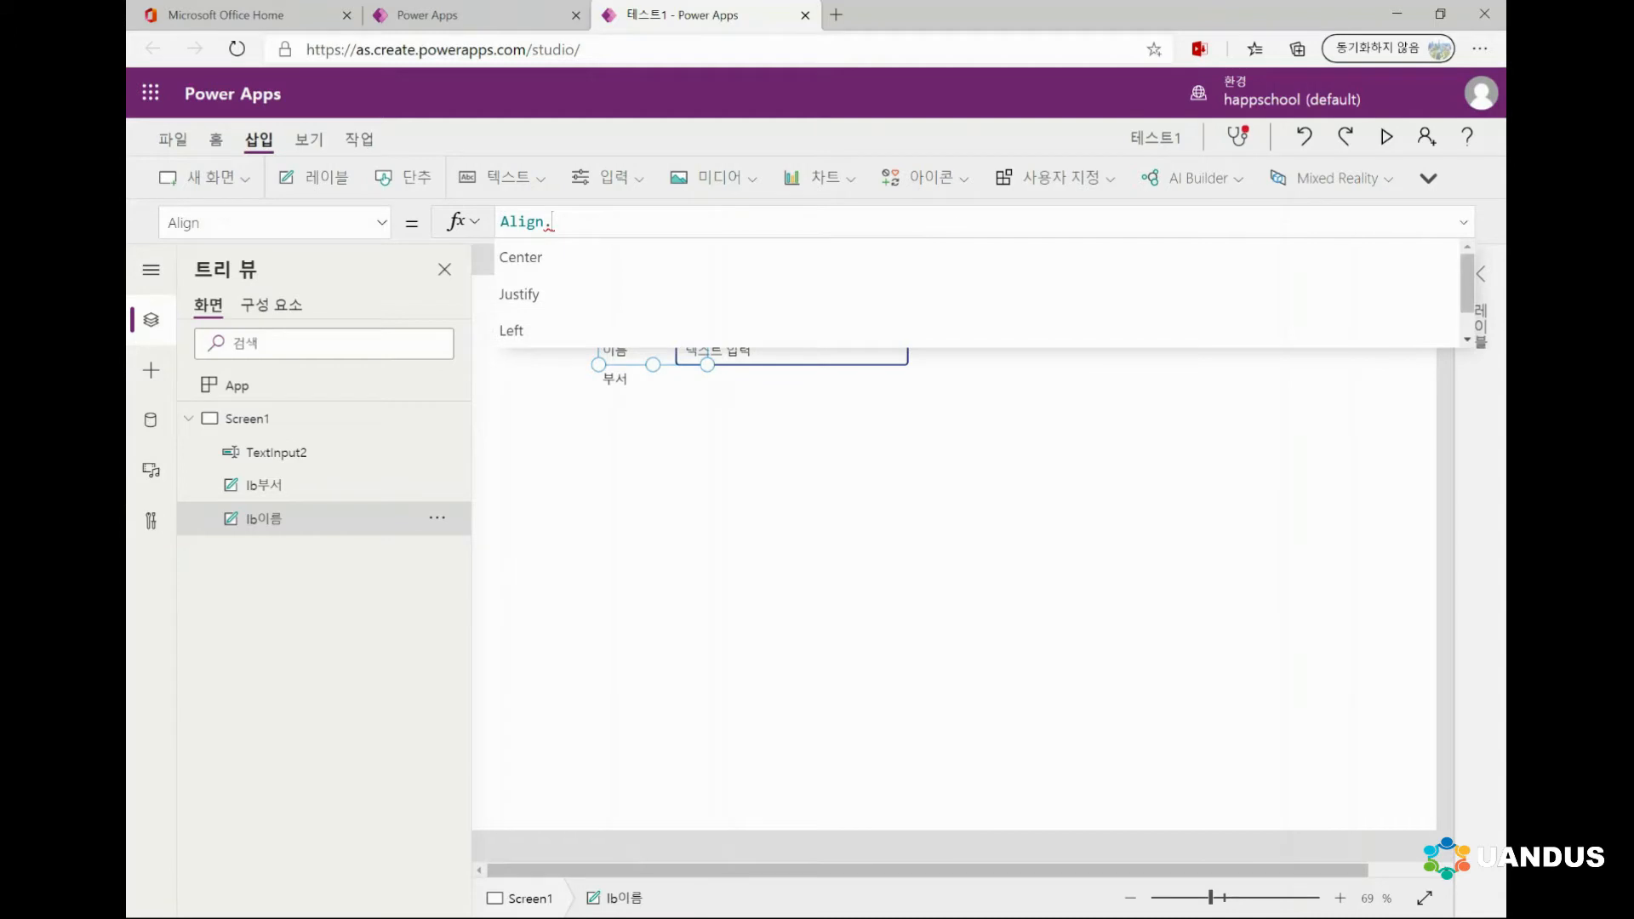
type("ri")
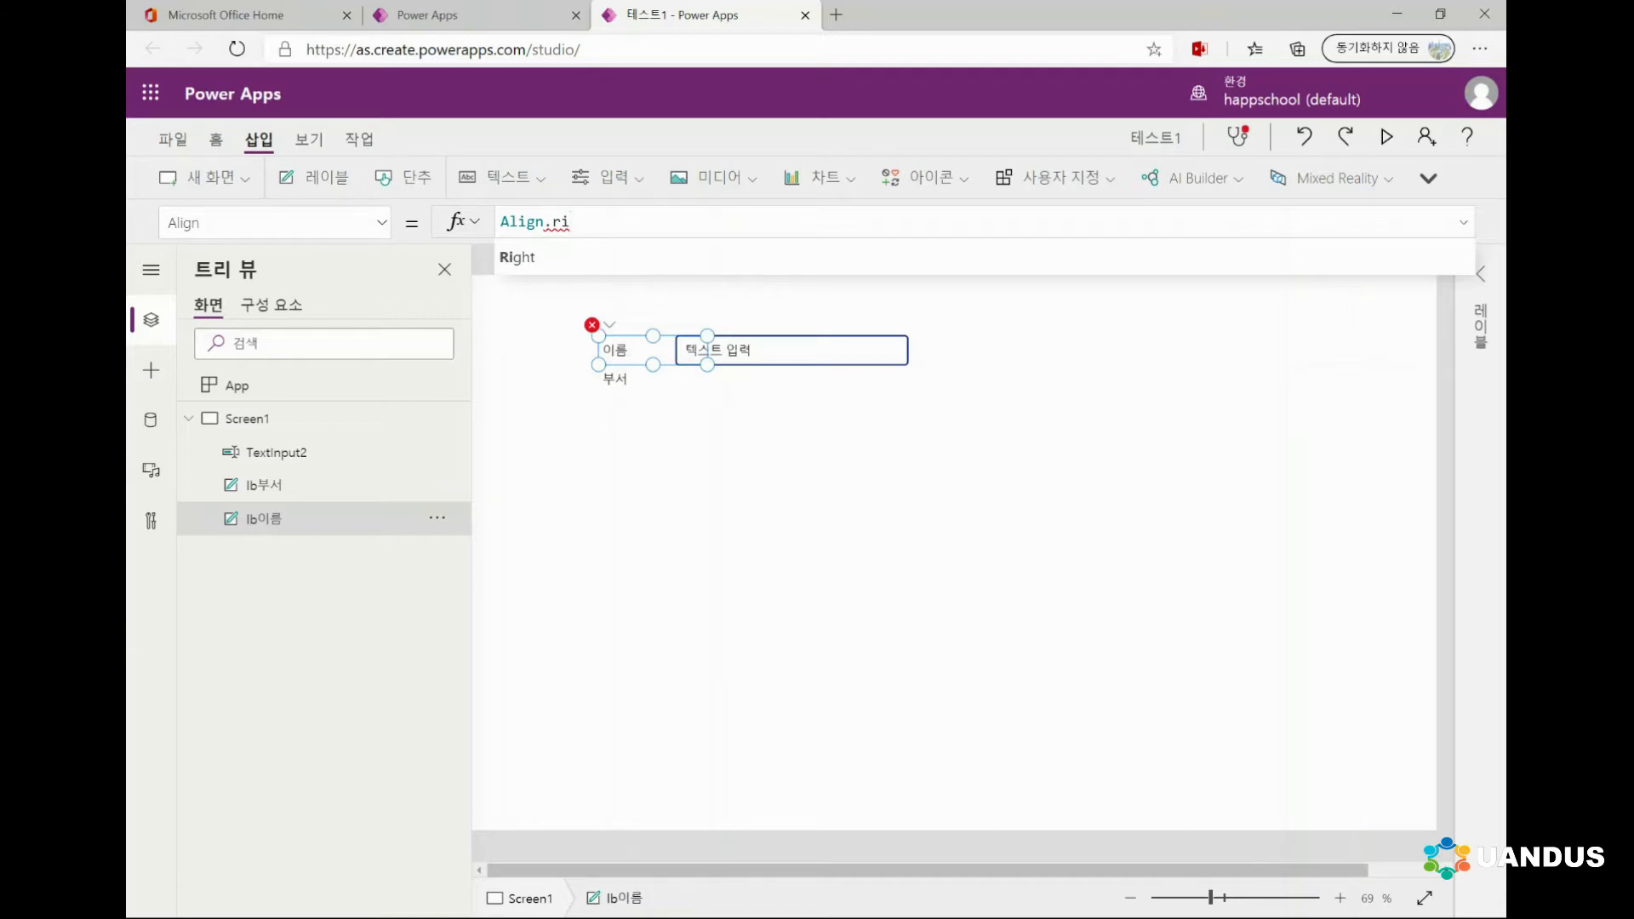
key("BackSpace")
key("BackSpace")
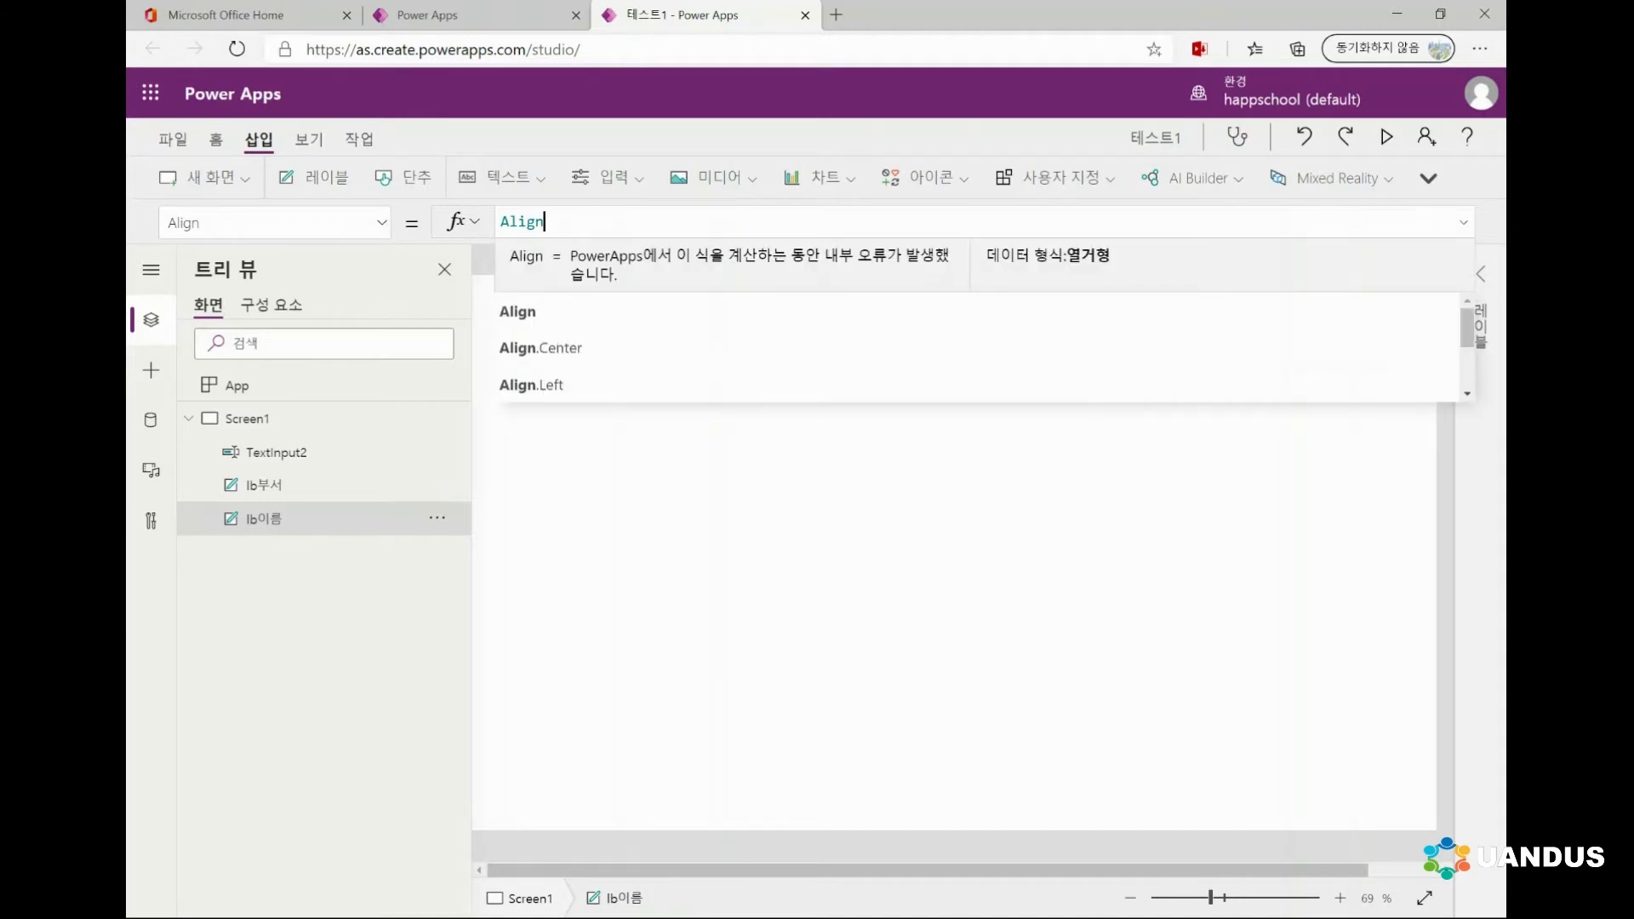
type(".")
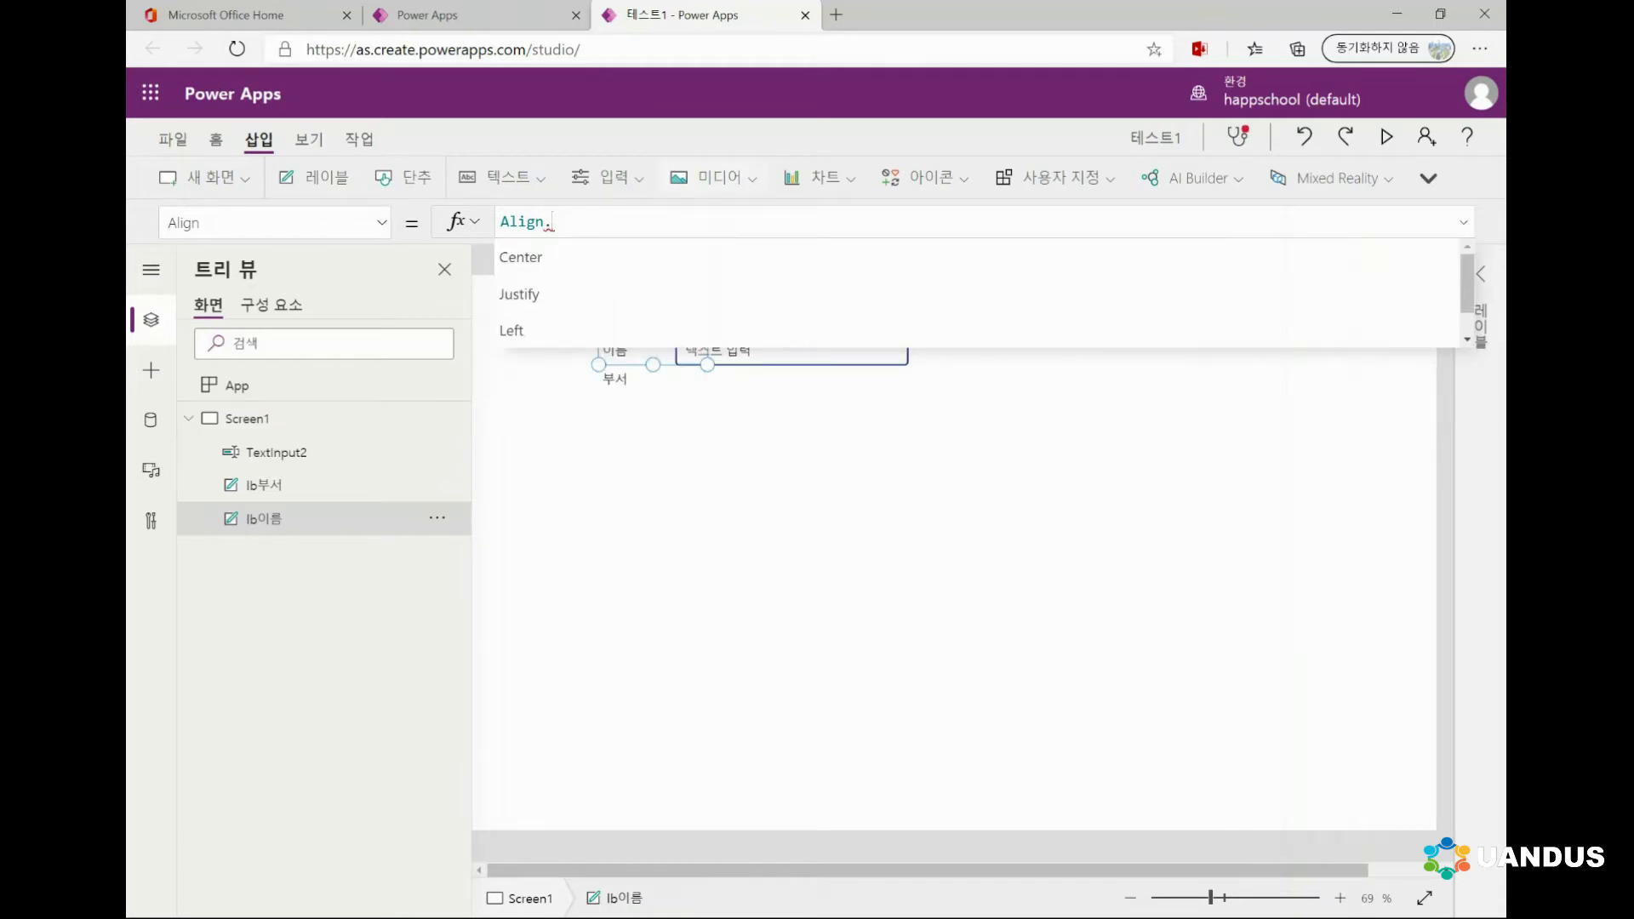
Step: Complete the lb이름 label's Align formula as Align.Right
mouse_move(1467, 285)
left_mouse_down()
mouse_move(1467, 305)
mouse_move(1467, 284)
left_mouse_up()
key("Down")
key("Down")
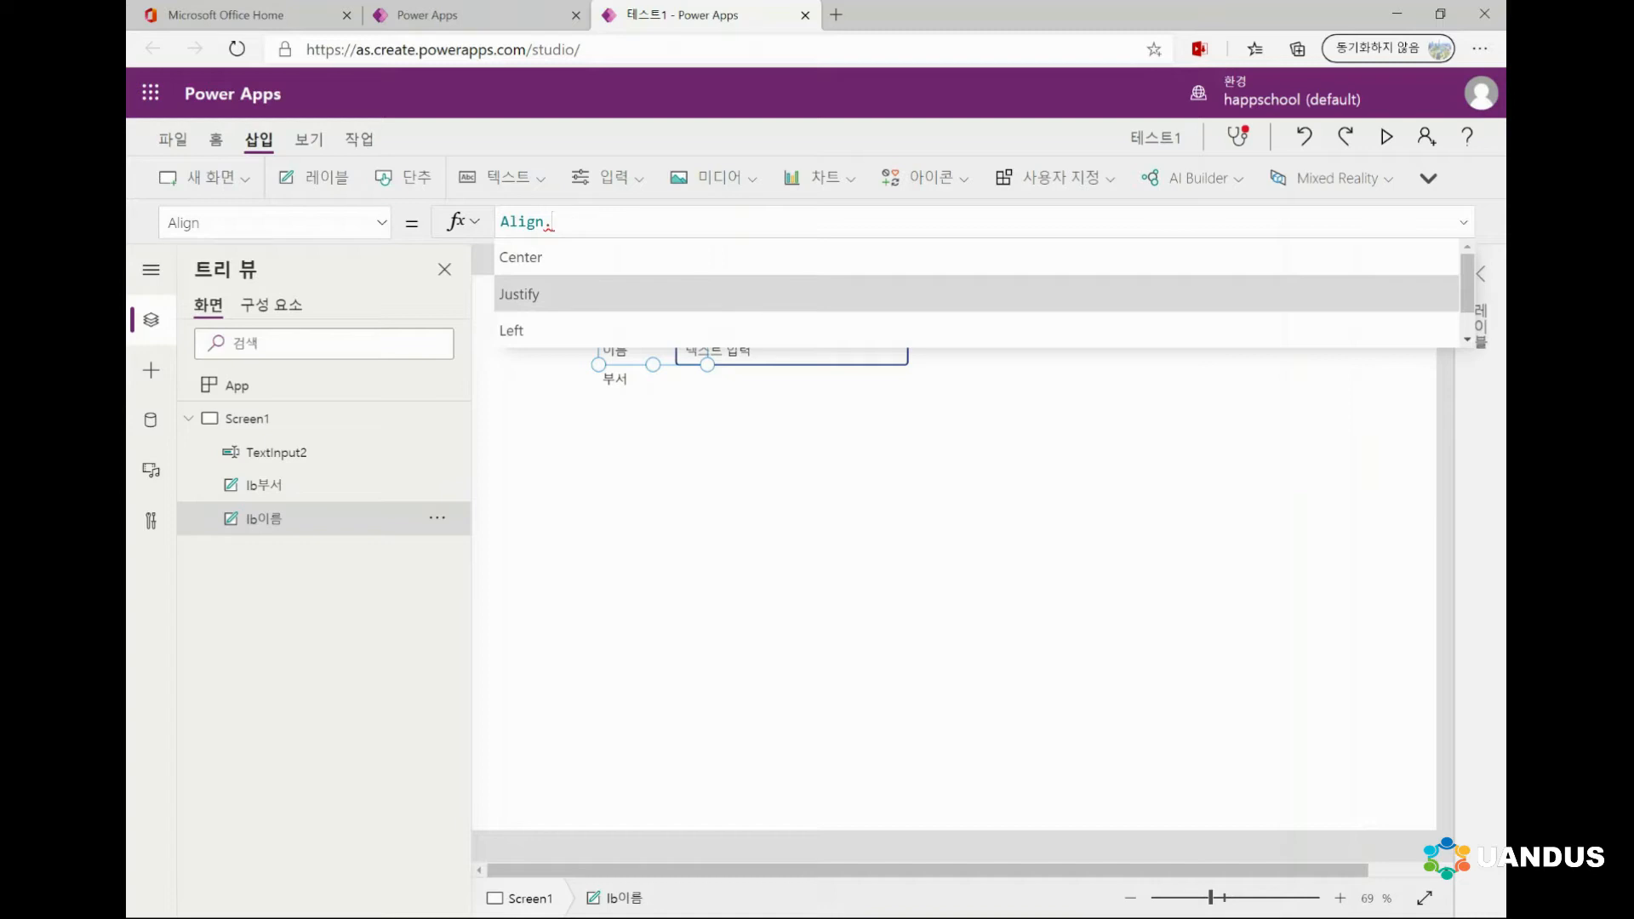
scroll(976, 316, "down", 1)
key("Down")
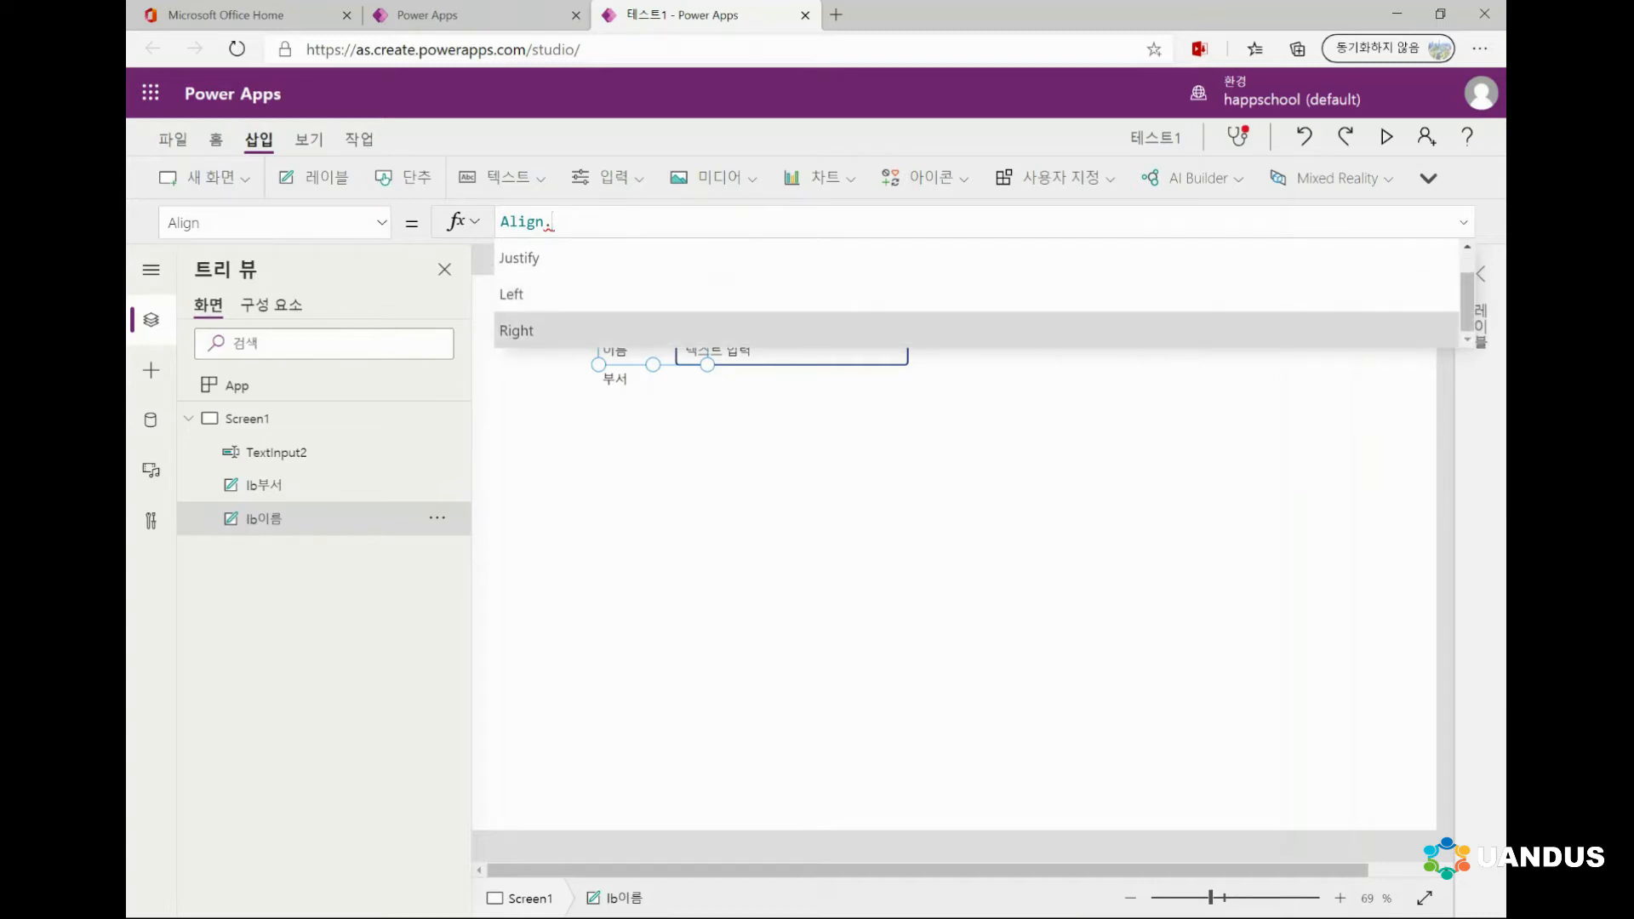
key("Return")
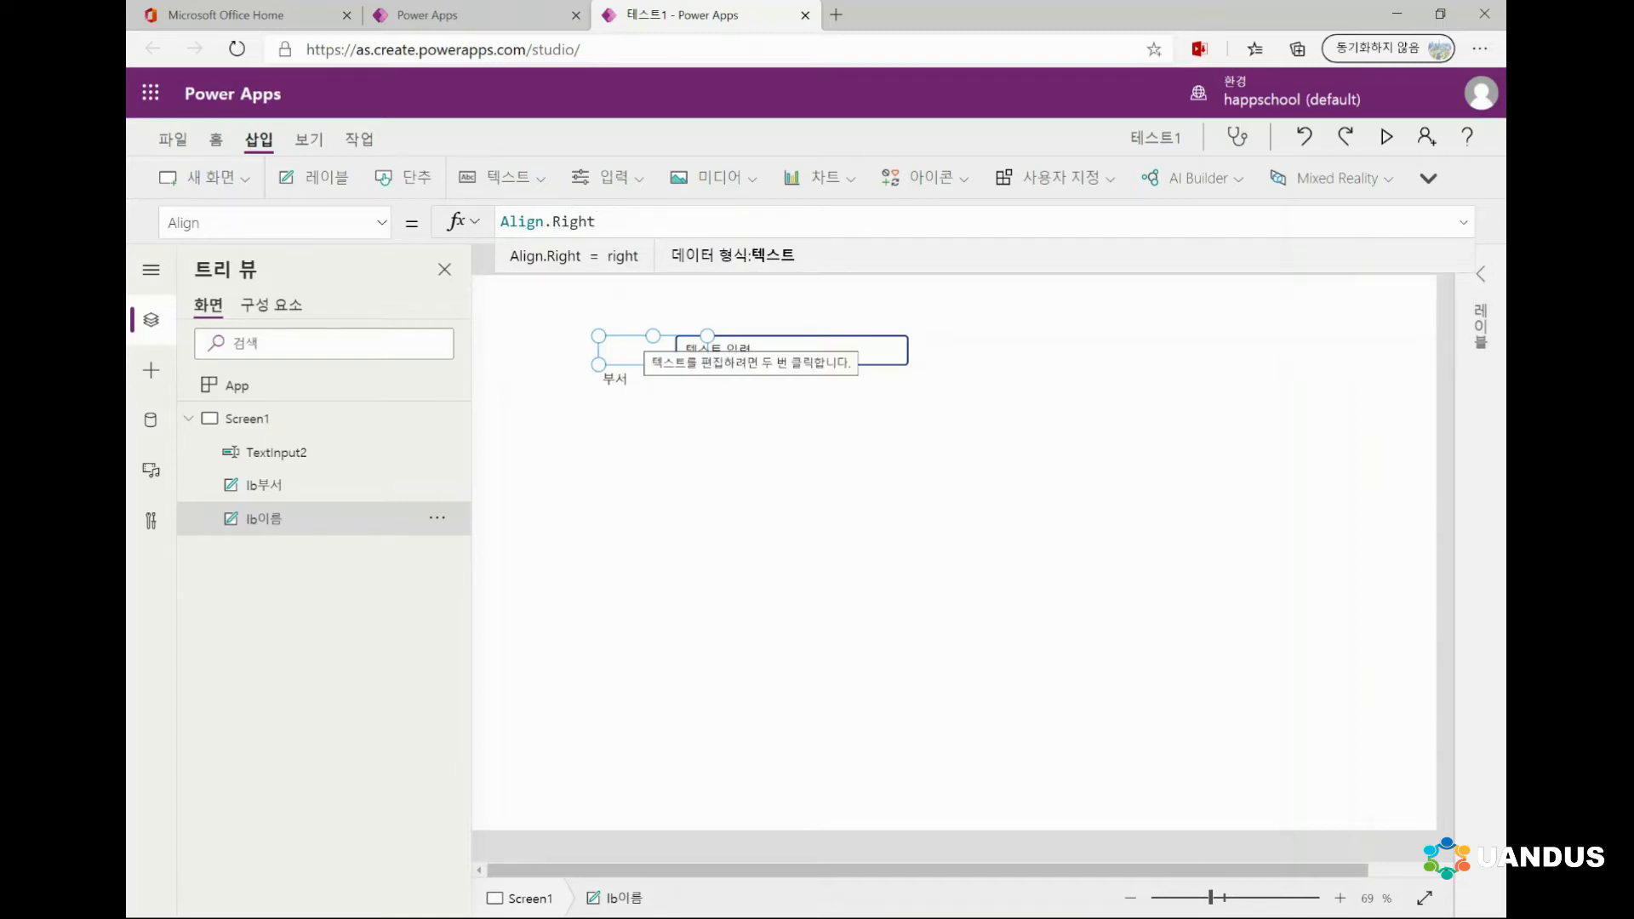
Step: Move the lb이름 label left so it clears the text input, and set its X property to 12
left_click_drag(644, 342, 586, 342)
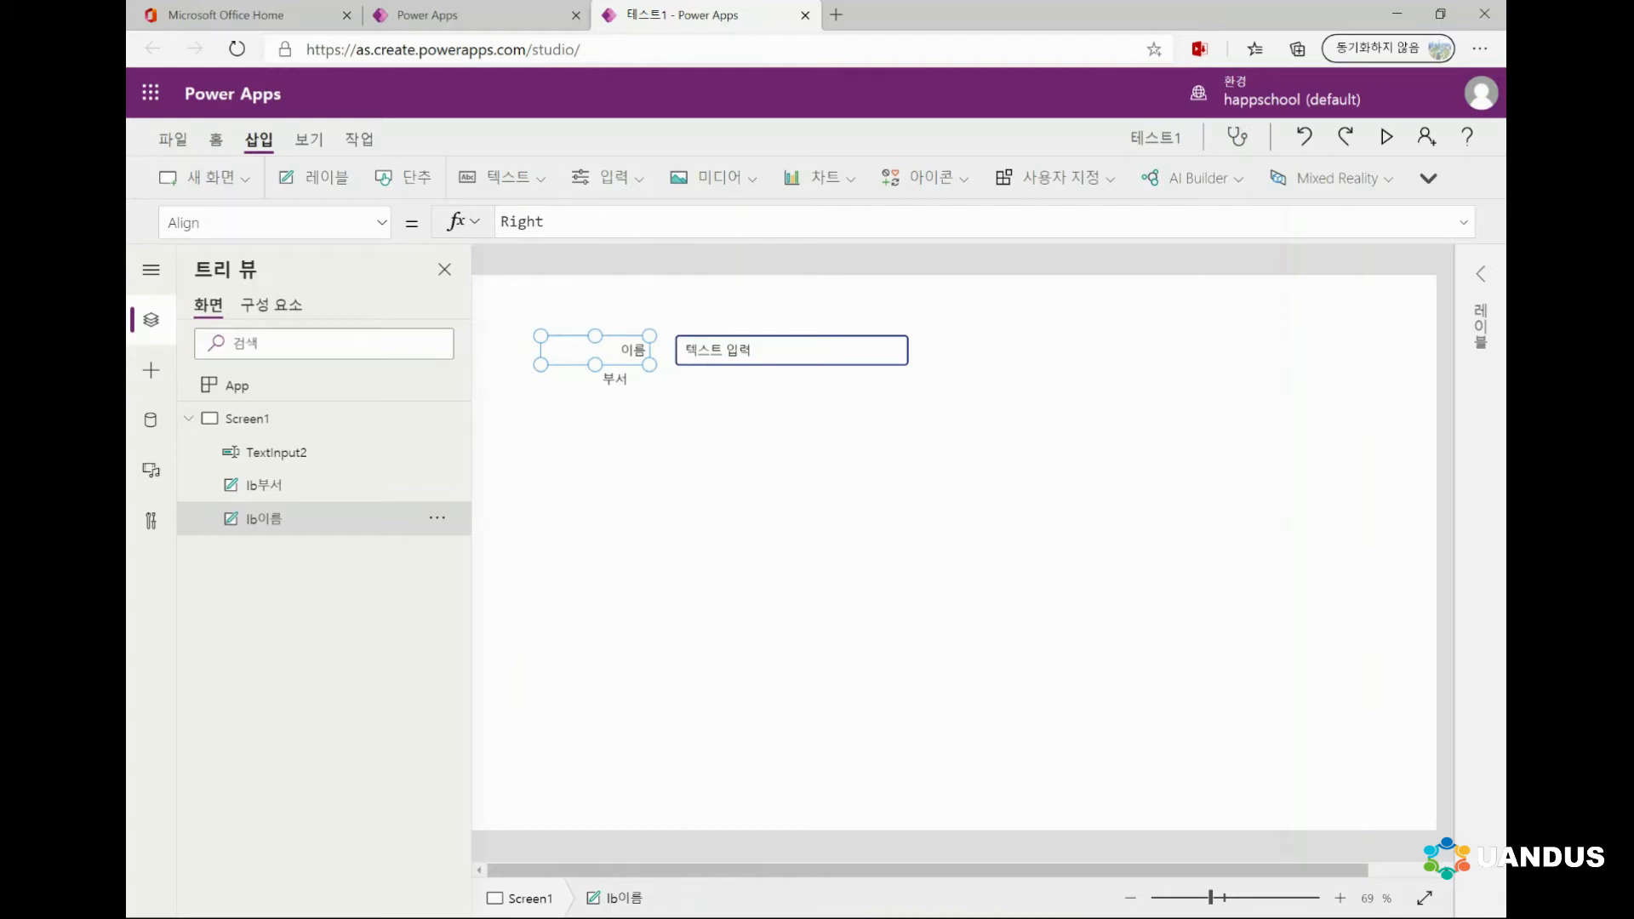
left_click(381, 222)
left_click_drag(401, 297, 402, 615)
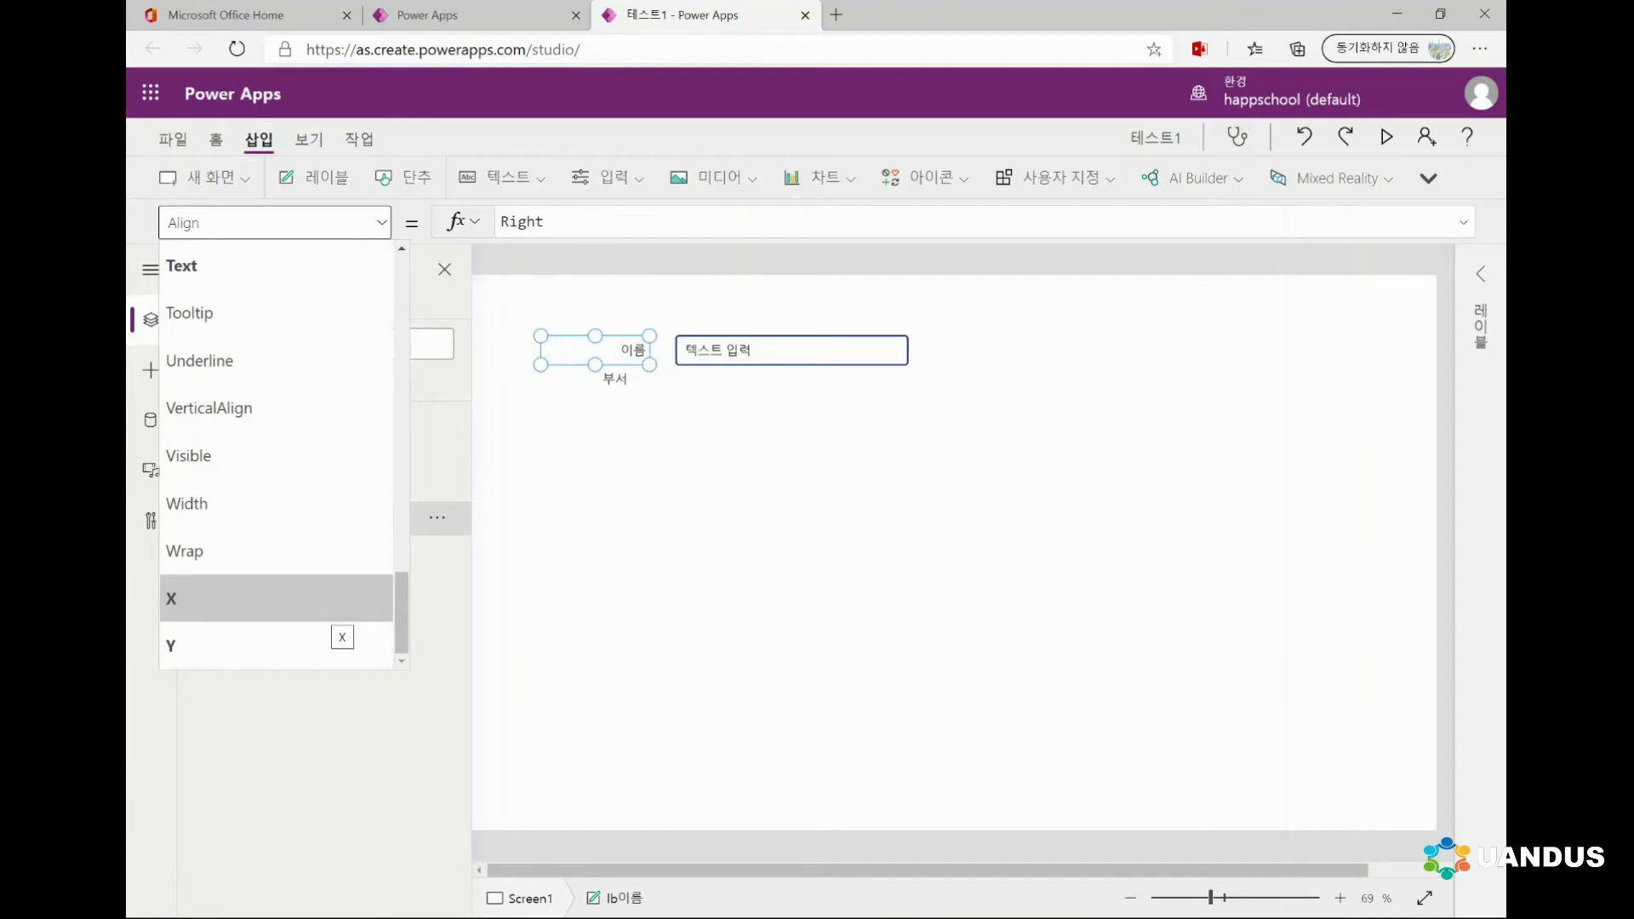
left_click(332, 606)
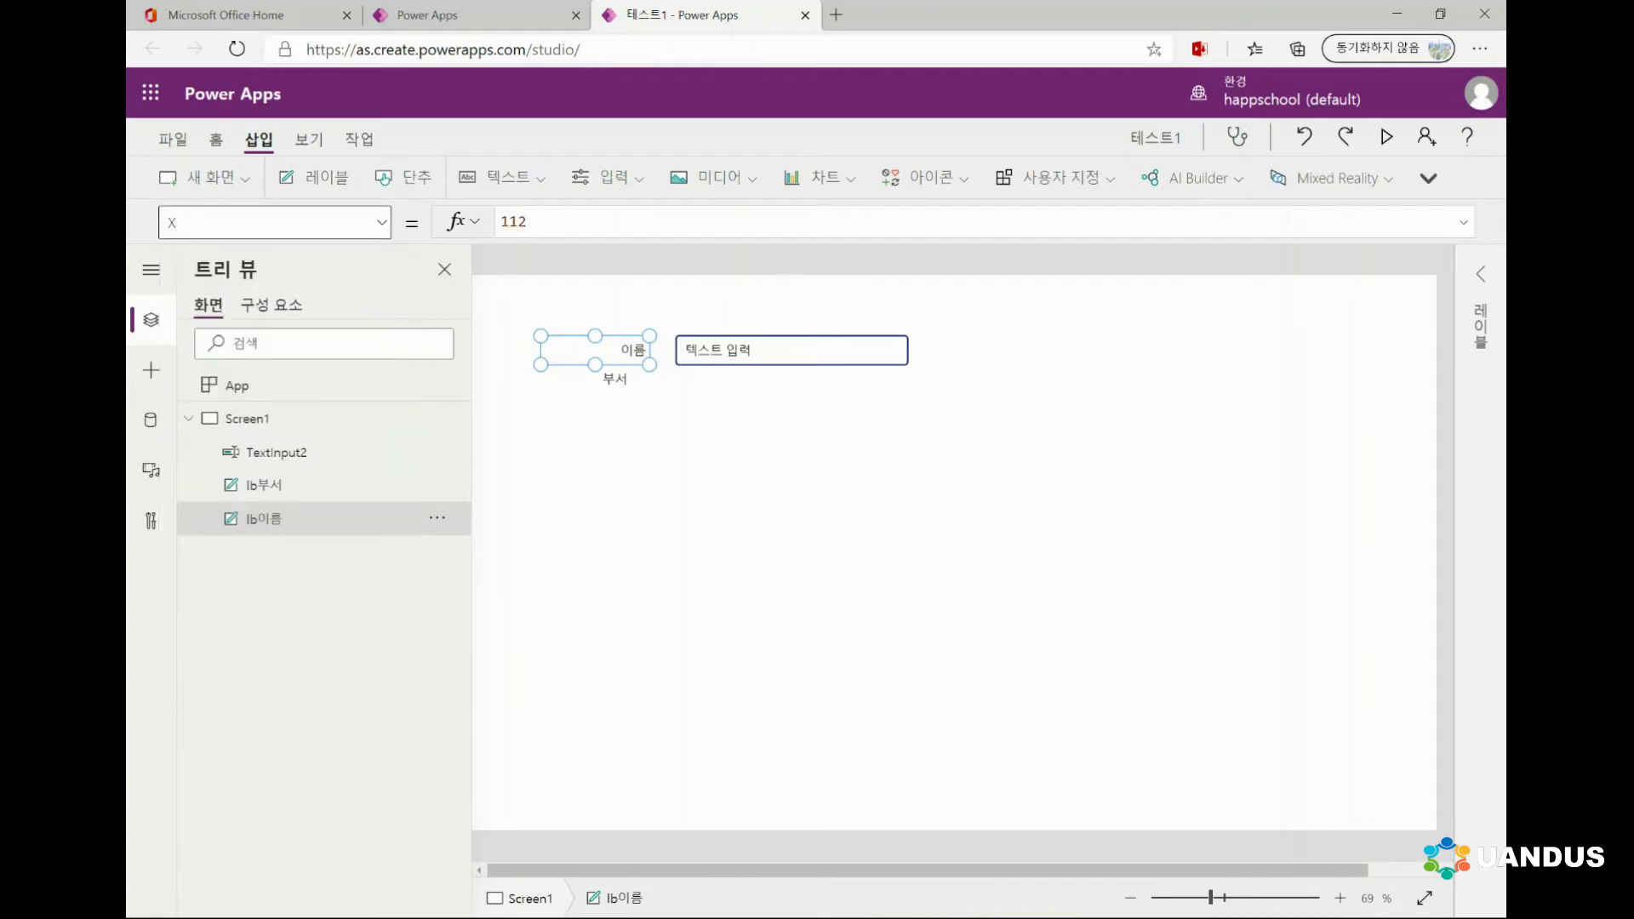
left_click(529, 222)
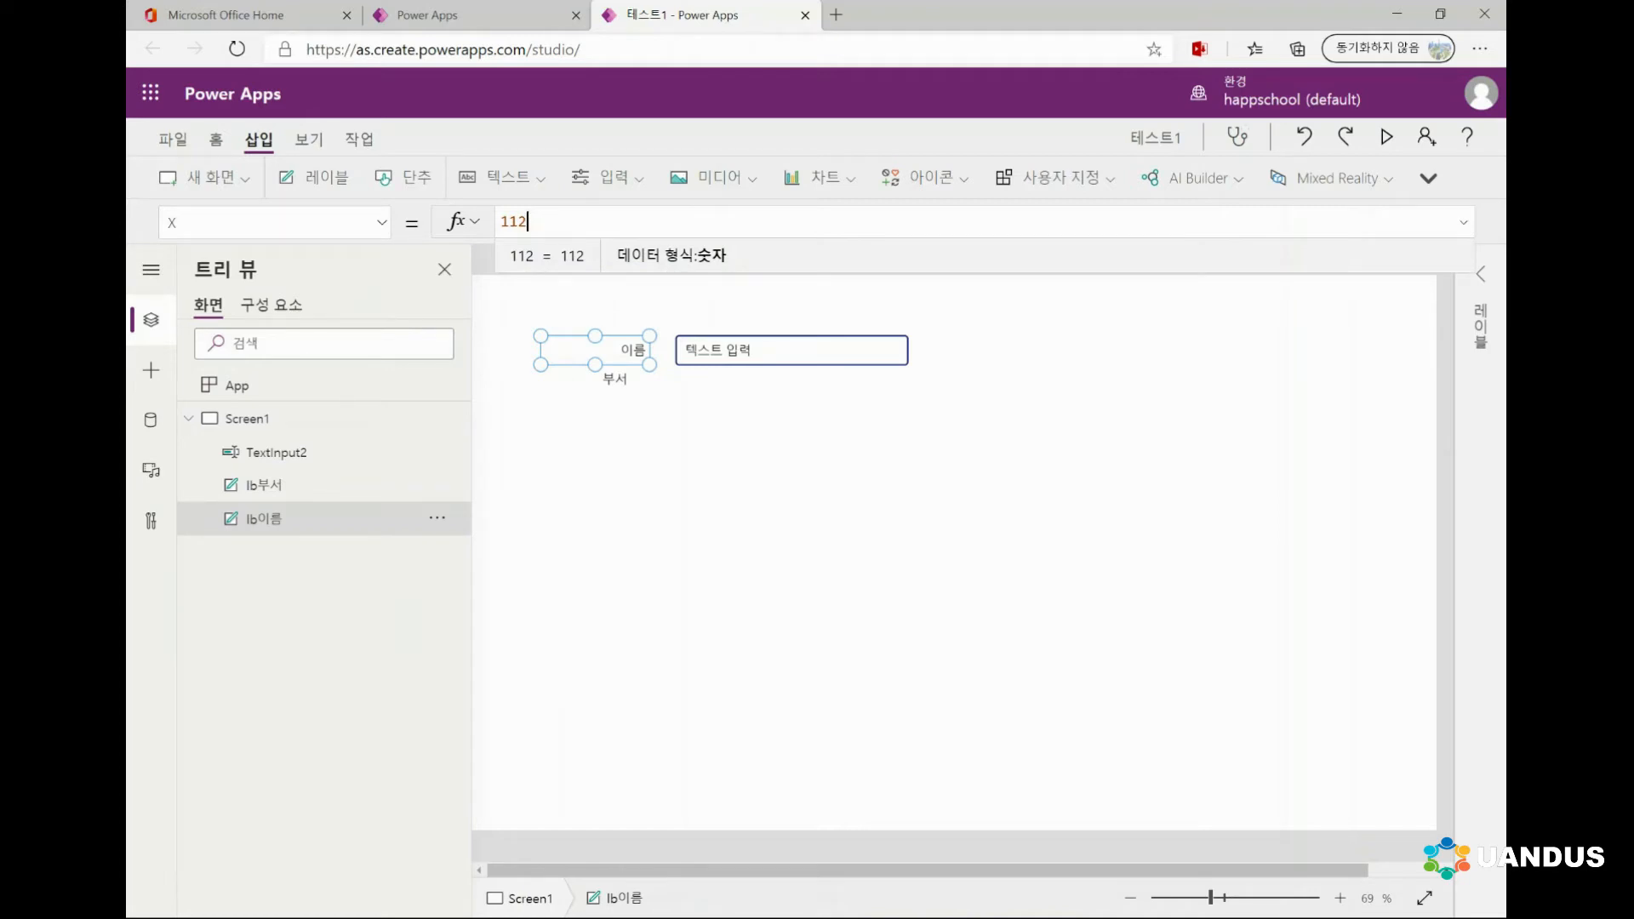
key("BackSpace")
key("BackSpace")
type("2")
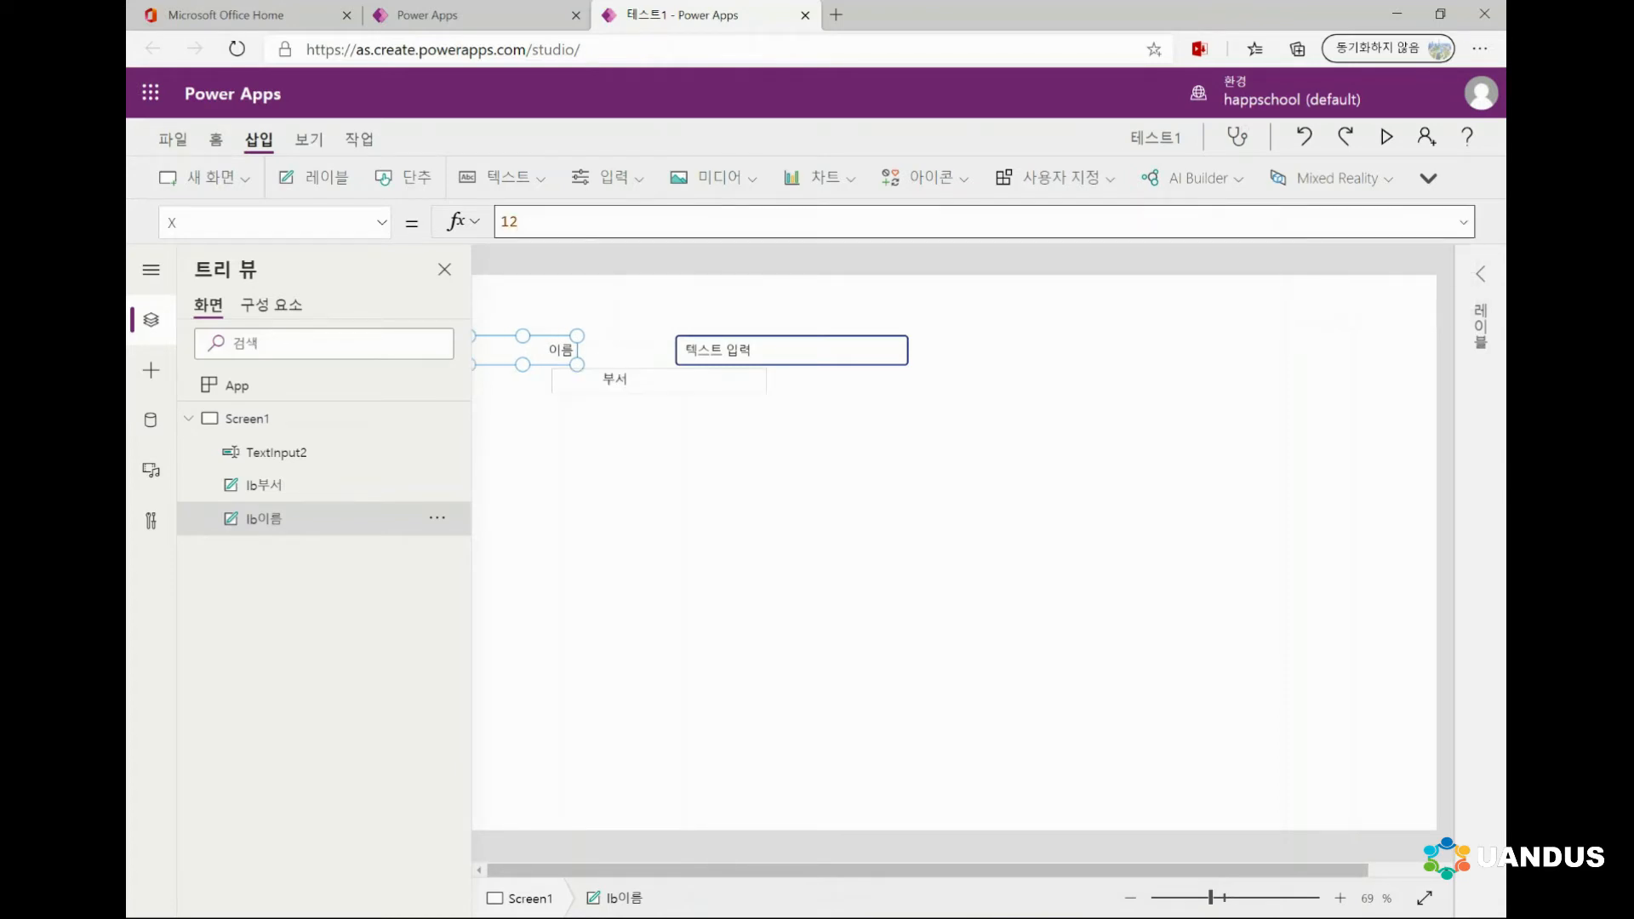
Step: Set the Y property of the lb이름 label to 200
left_click(381, 222)
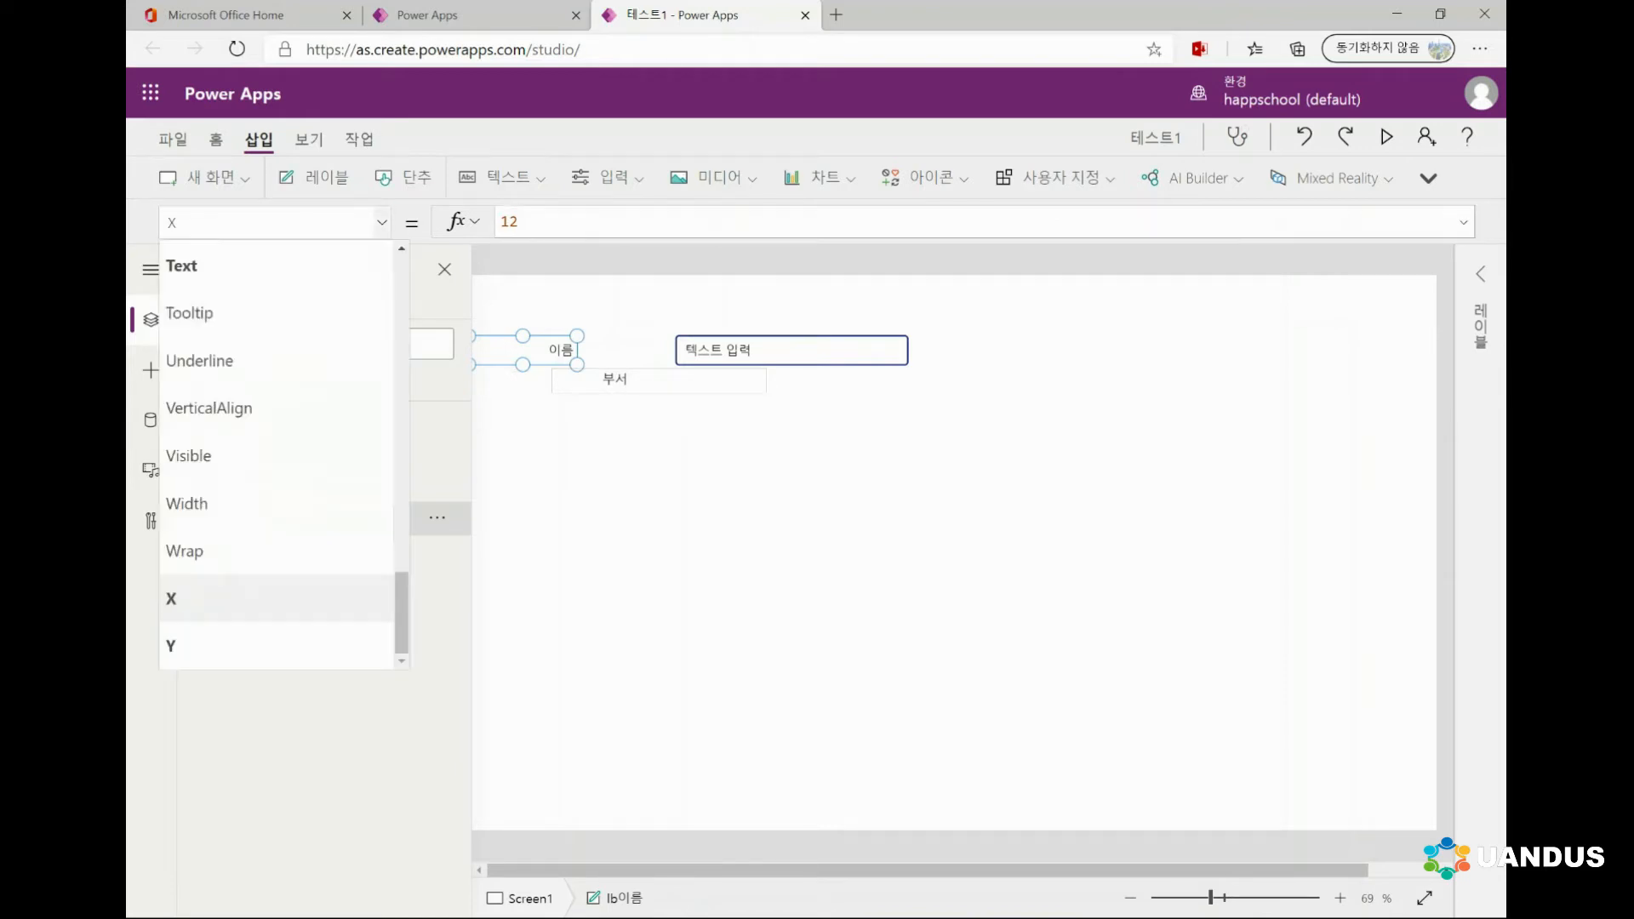
left_click(170, 646)
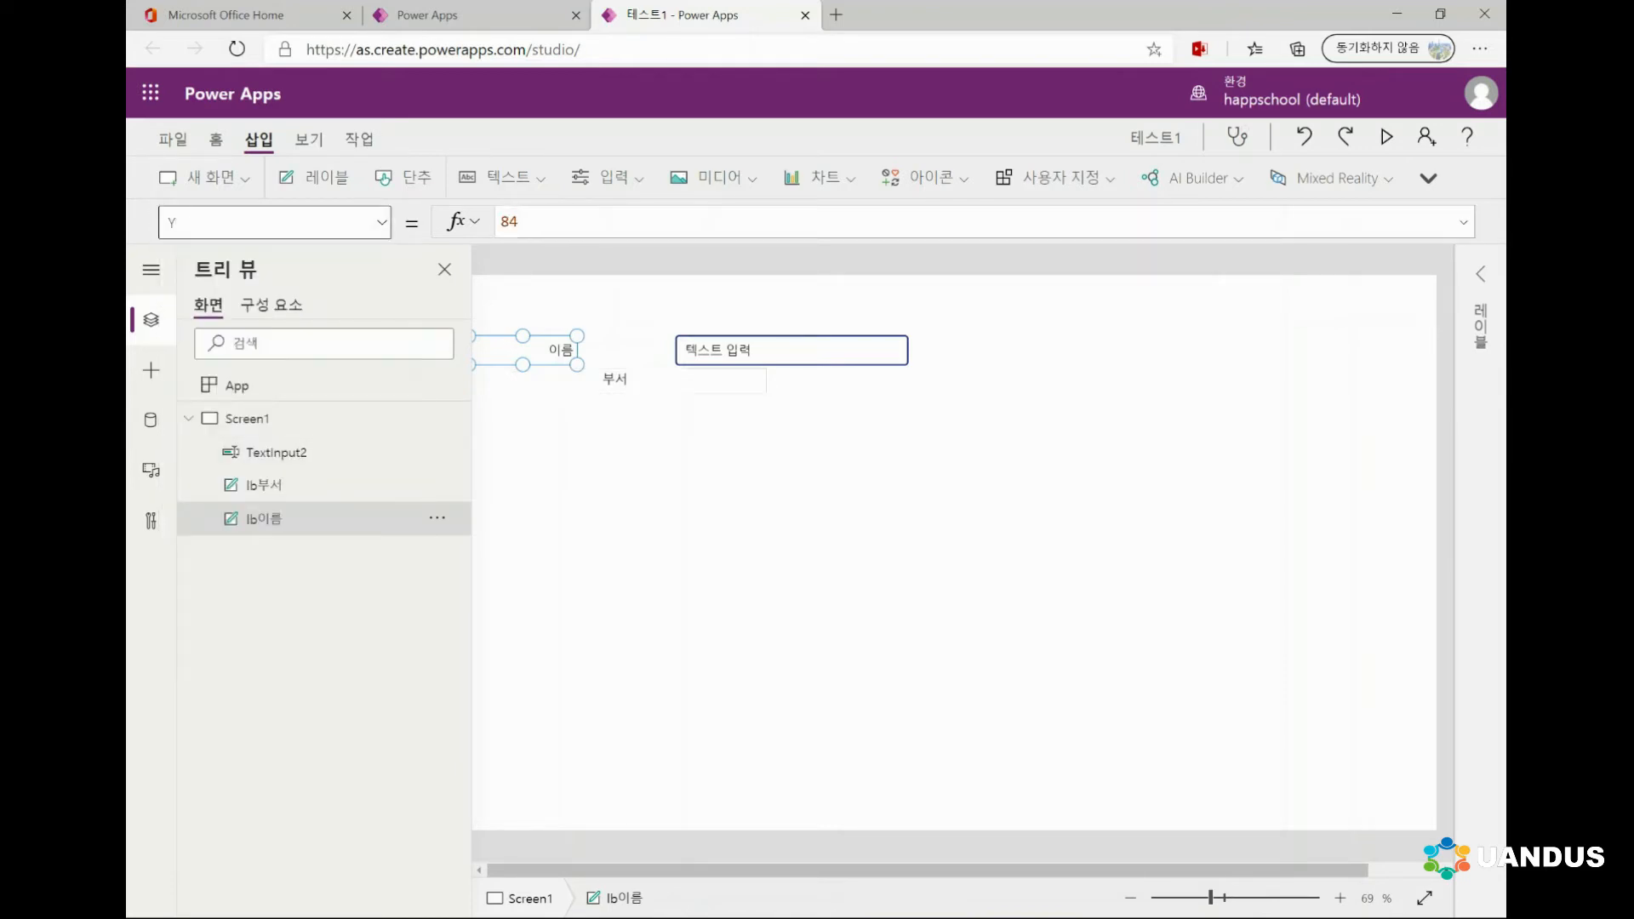
type("200")
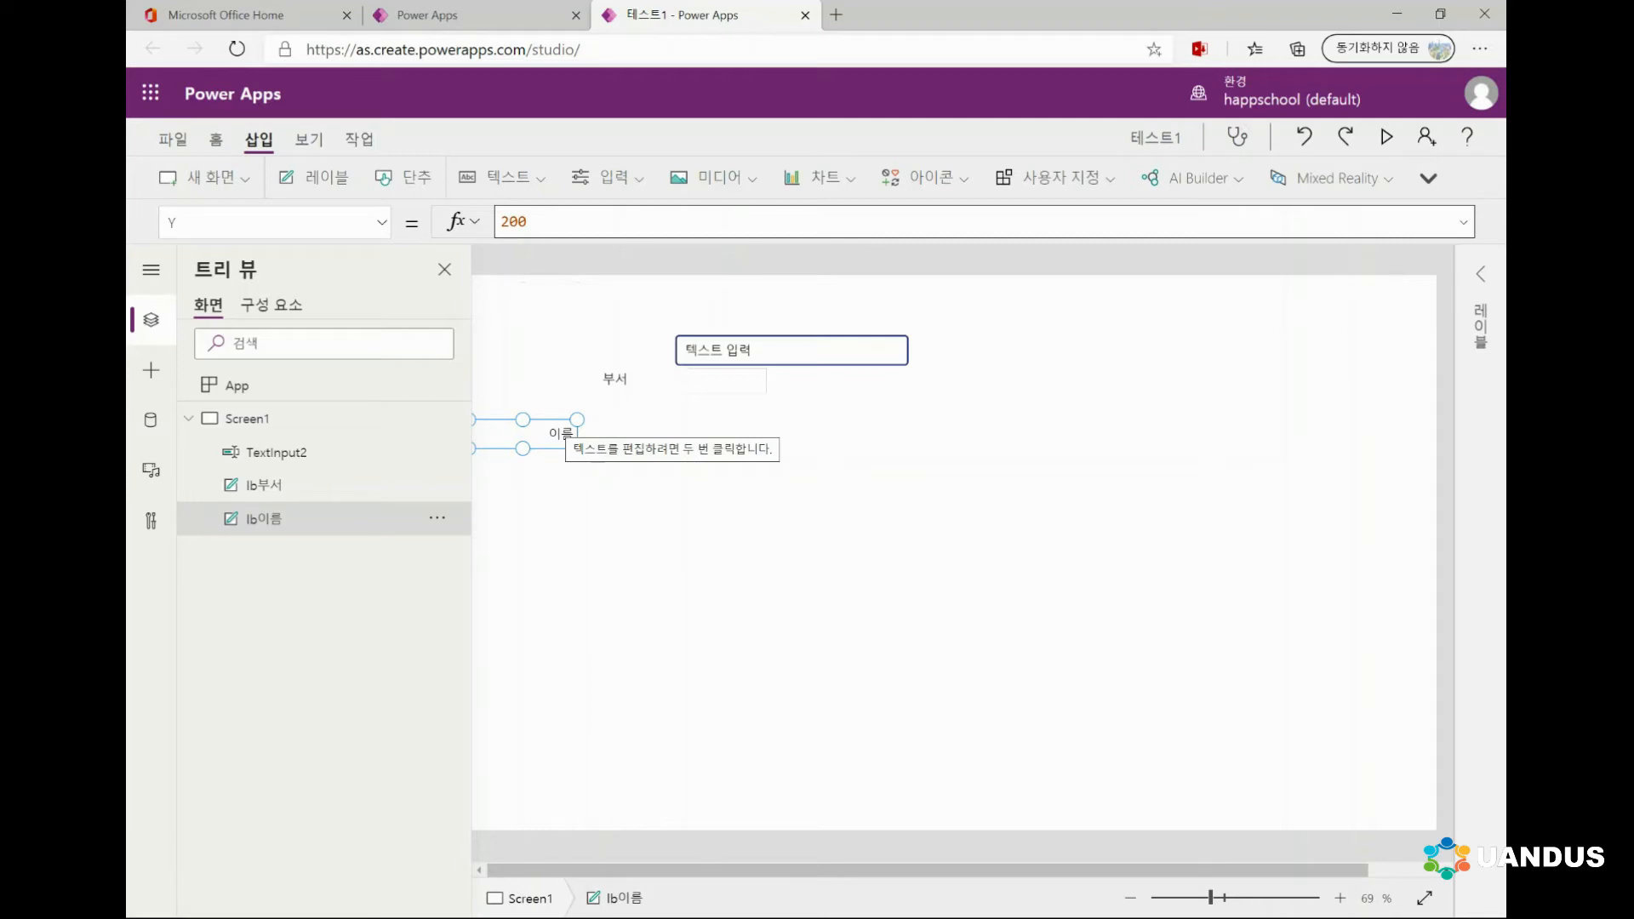
Step: Move the lb이름 label beside the text input at Y about 84, with its text directly above 부서
left_click_drag(576, 434, 630, 350)
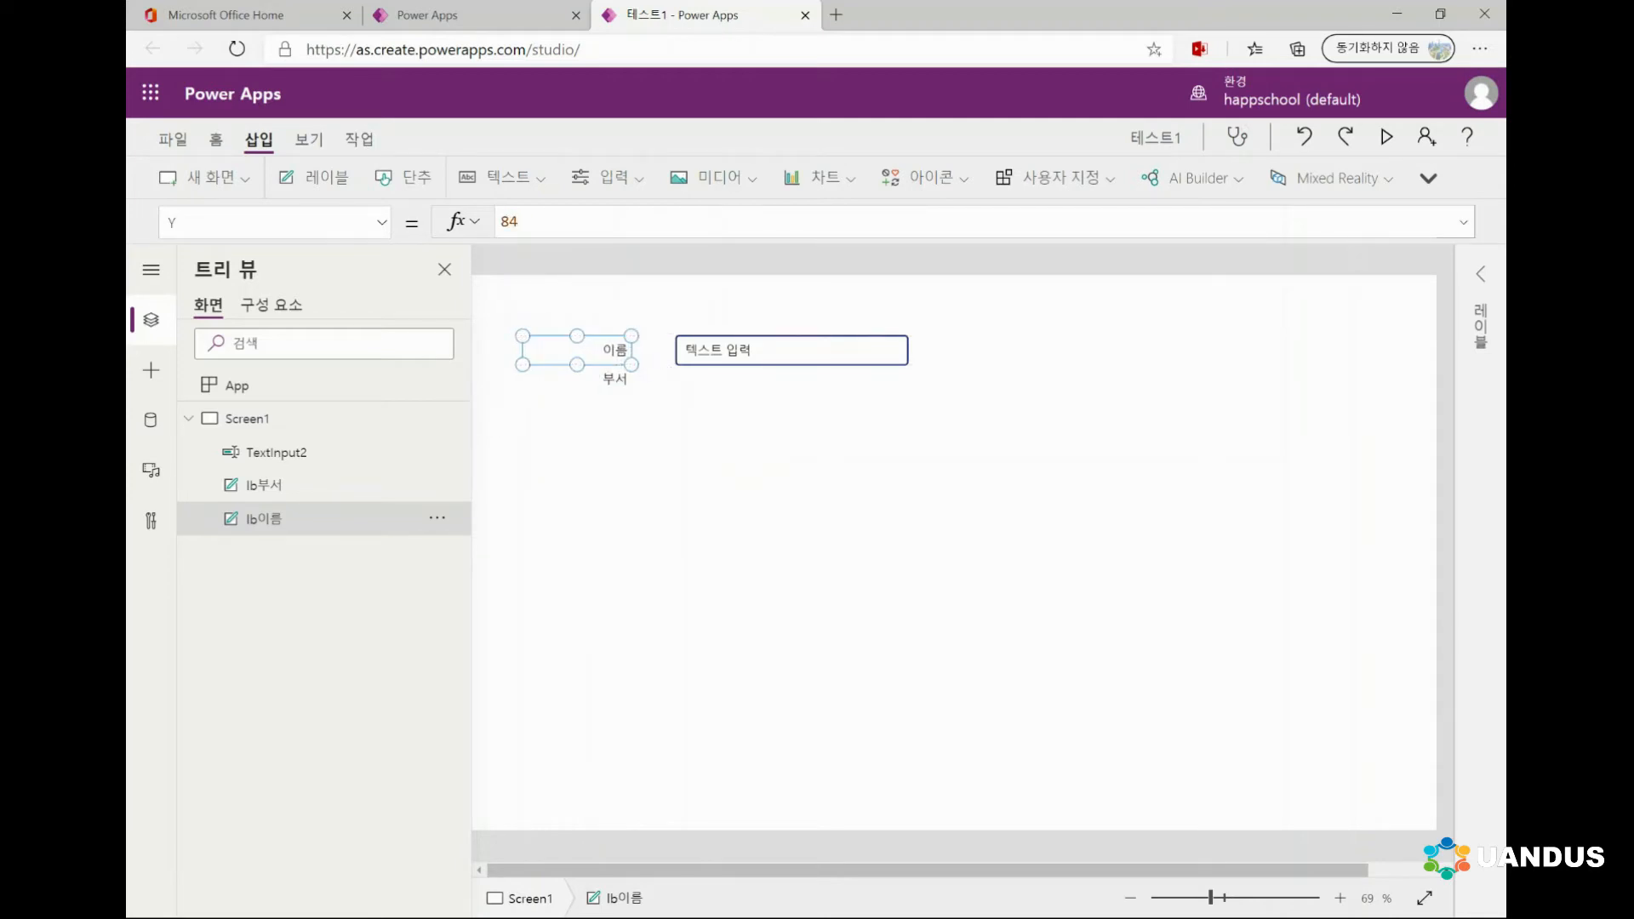
Step: Set the X property of the lb부서 label to the formula lb이름.X+ 20
left_click(634, 379)
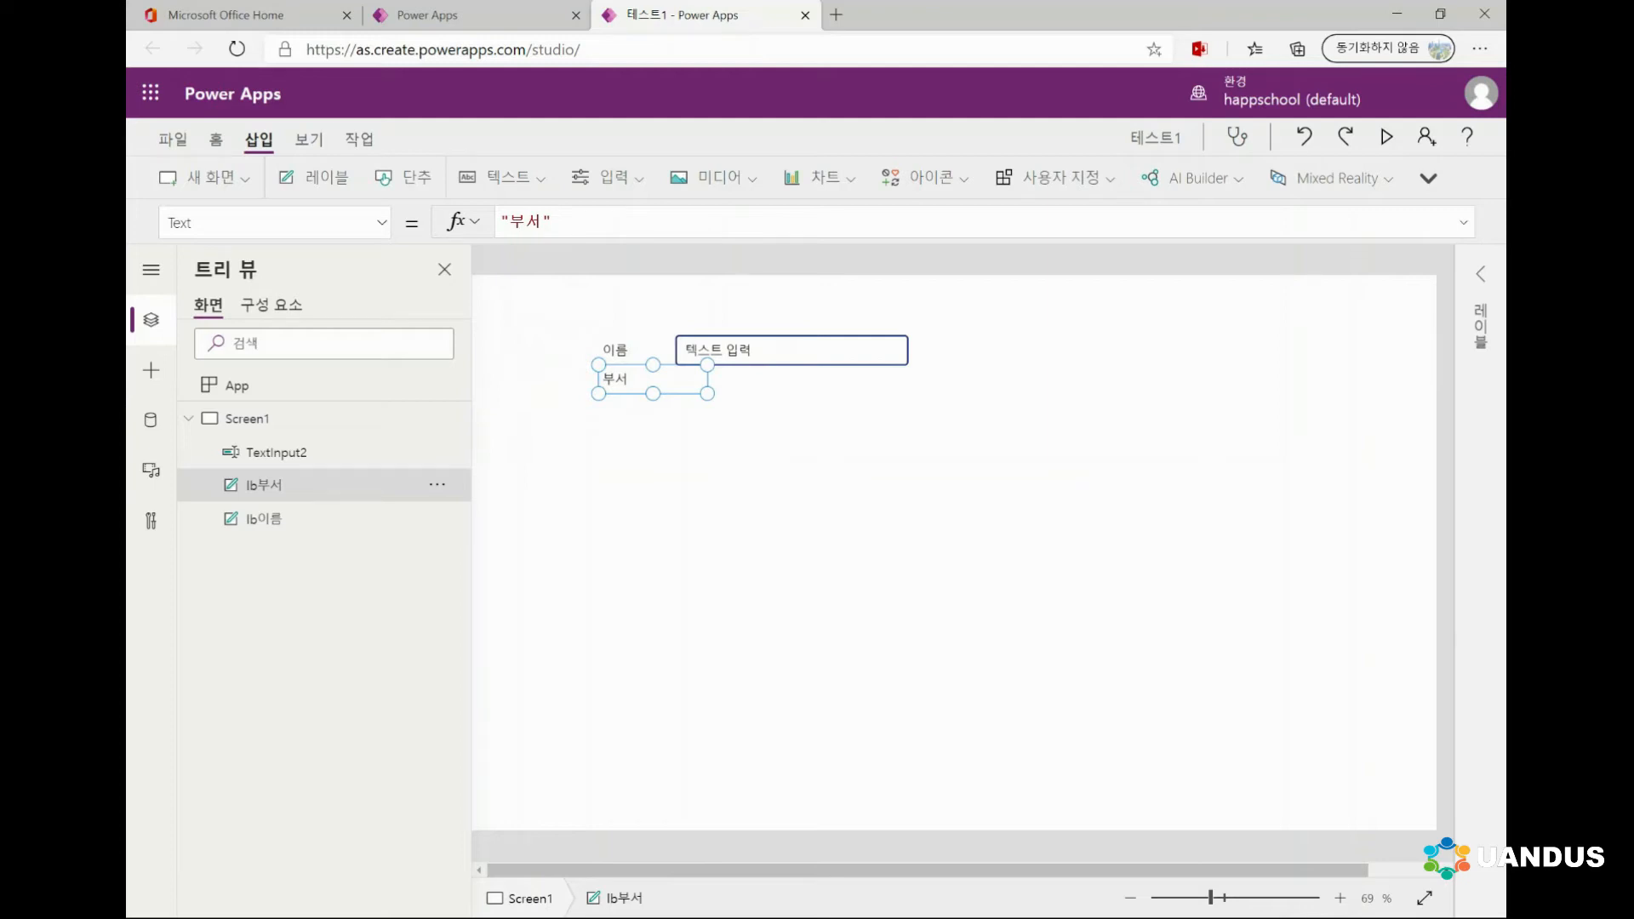
left_click(382, 222)
left_click(255, 598)
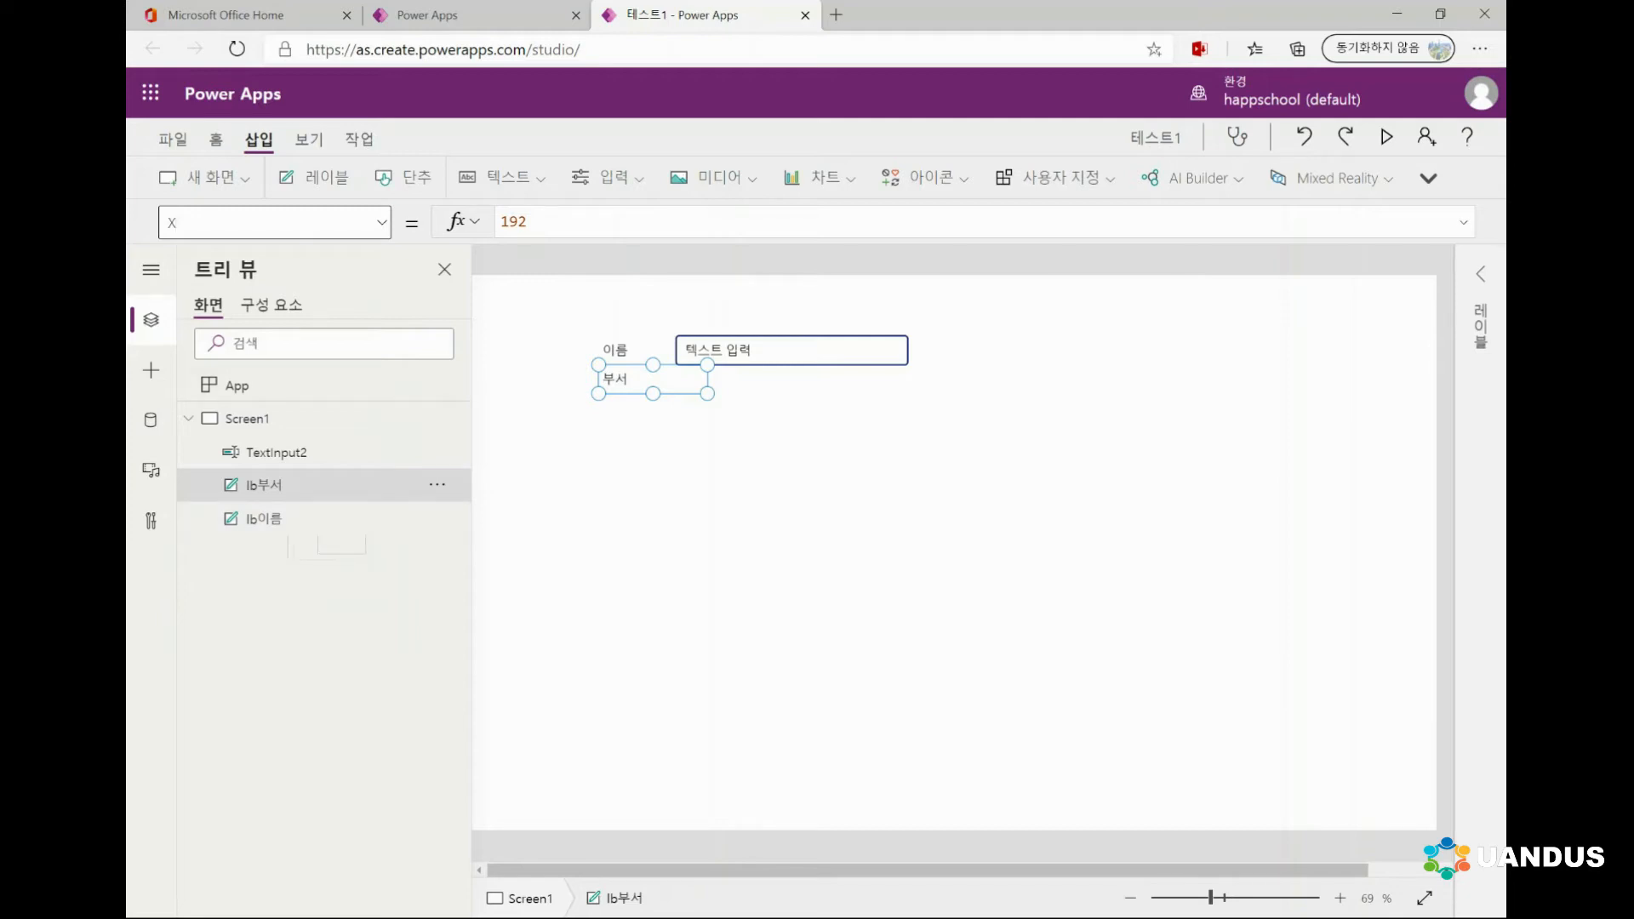
key("Tab")
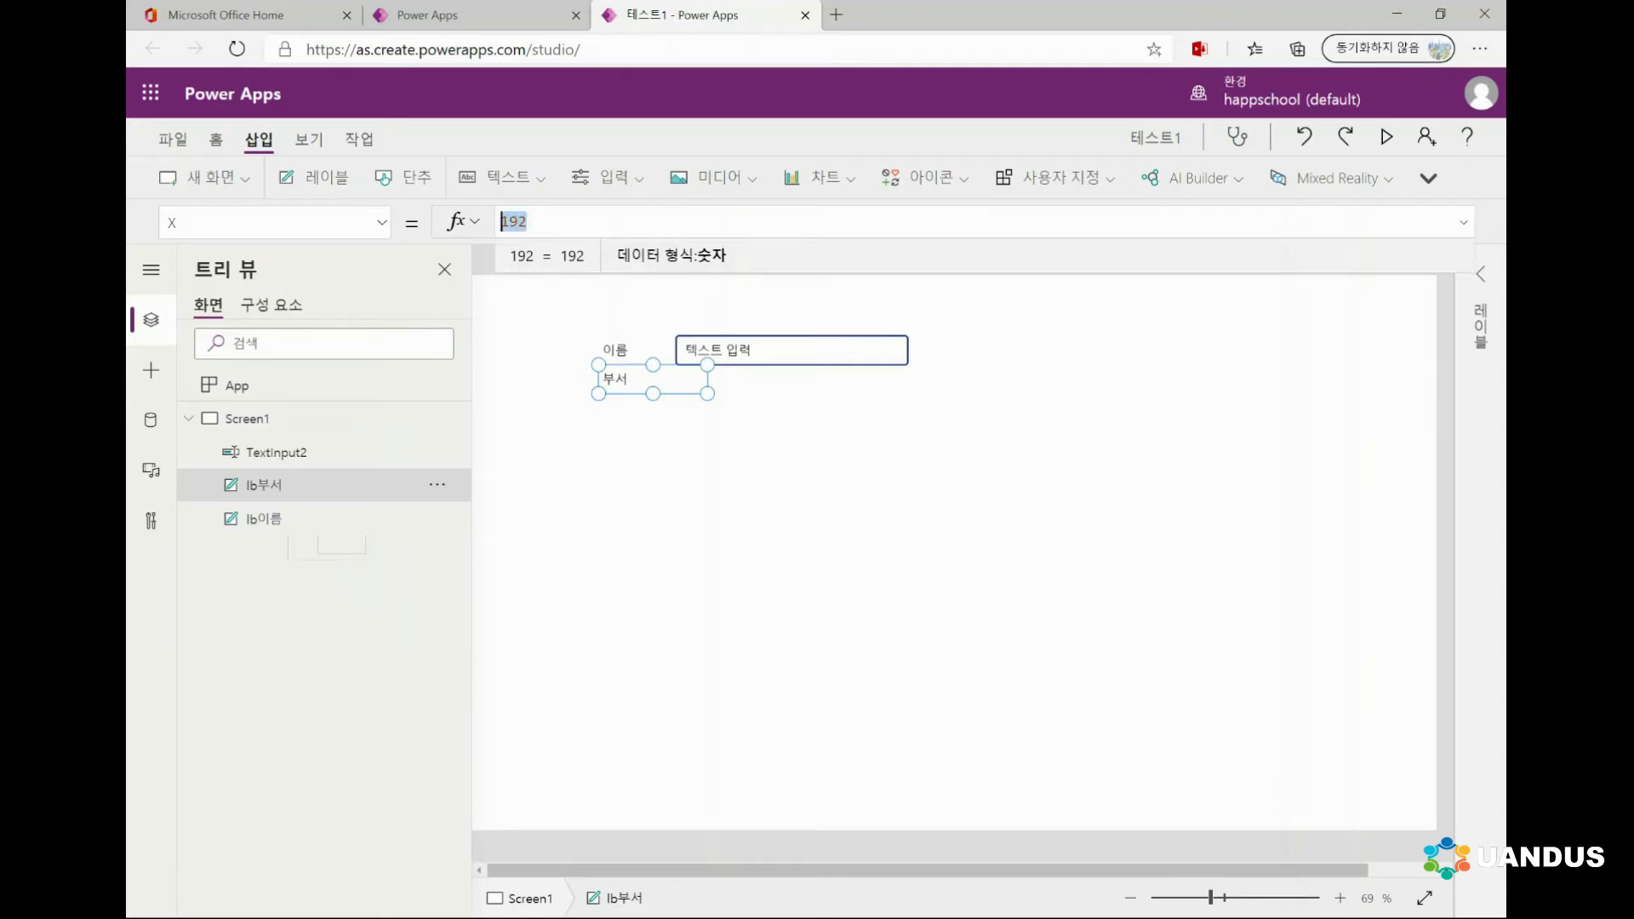
type("lb")
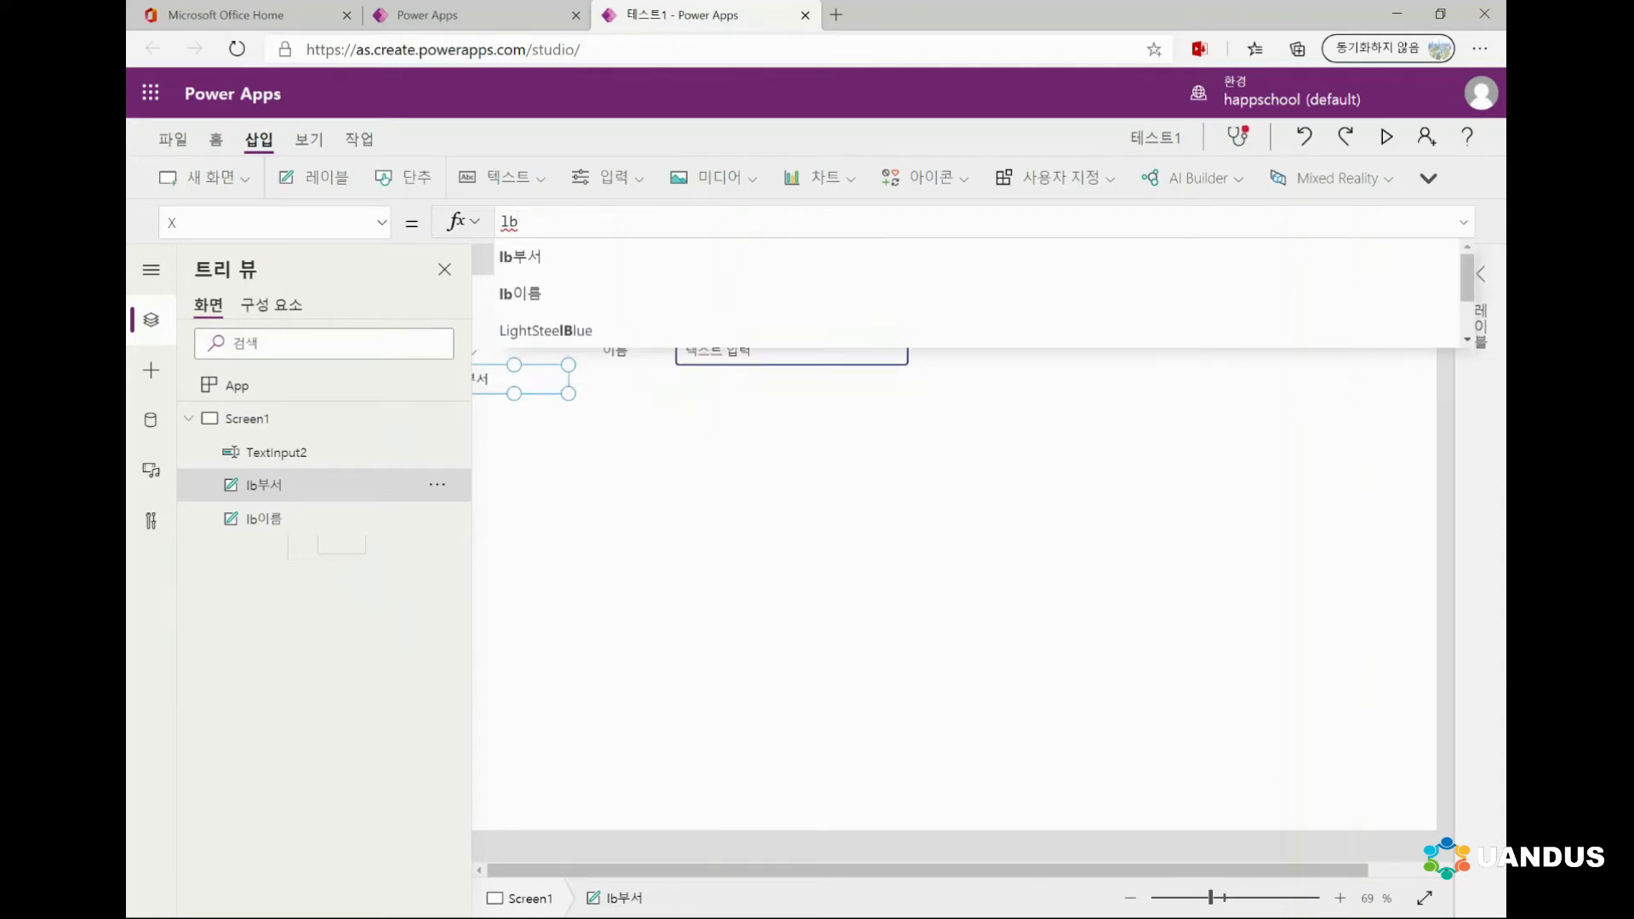
type("이르ㅁ.")
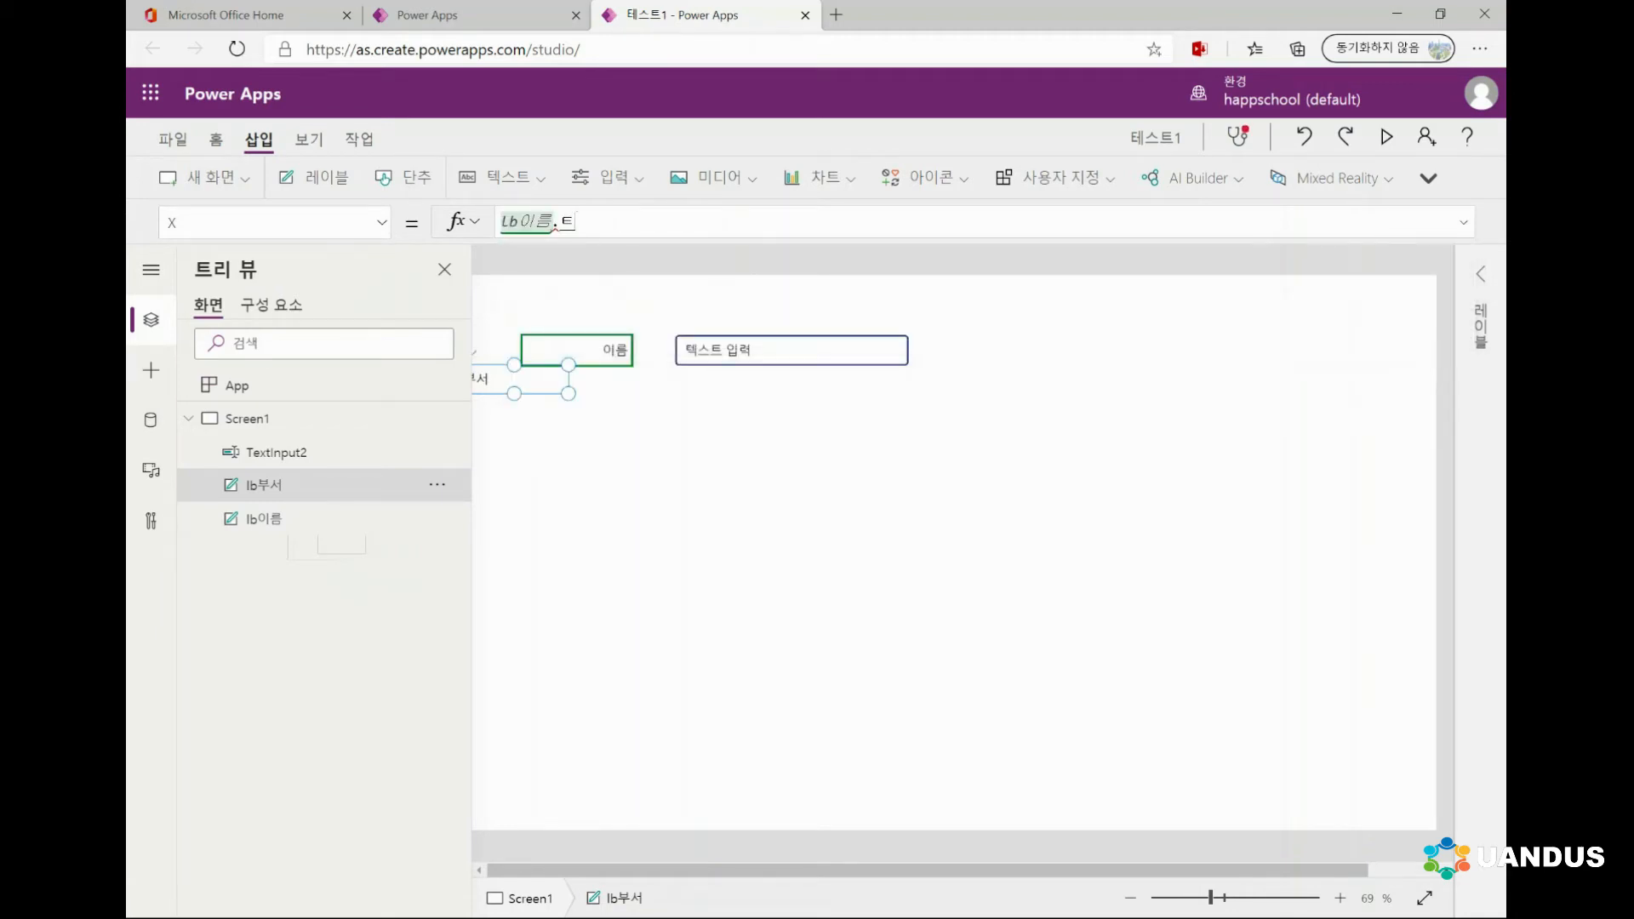
type("x")
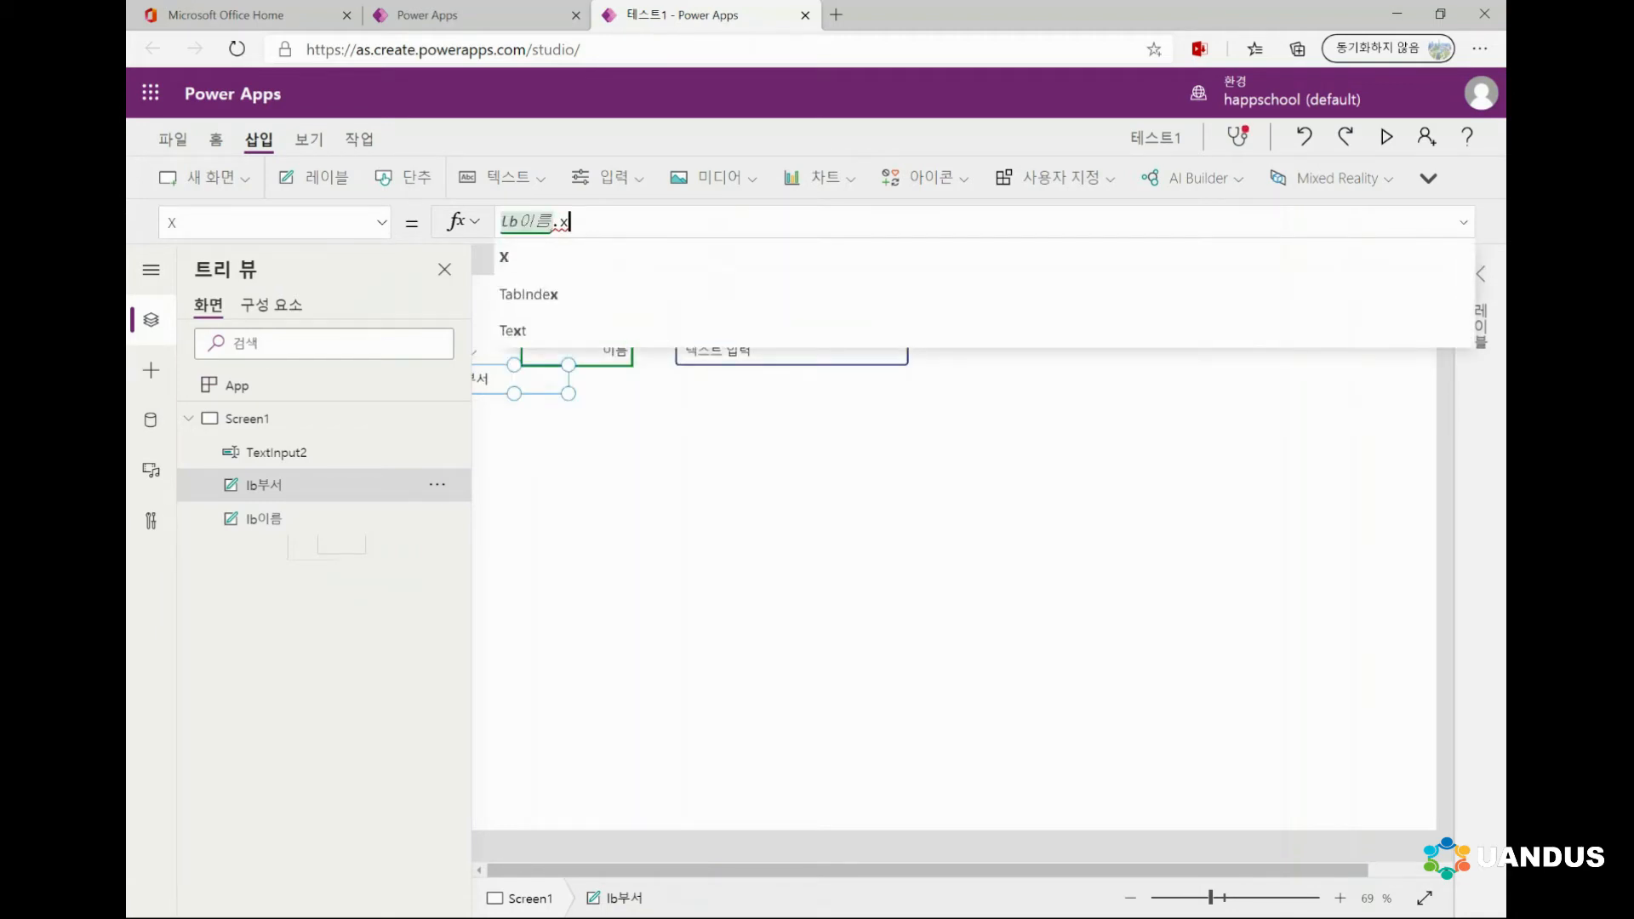
key("Tab")
type("+ 20")
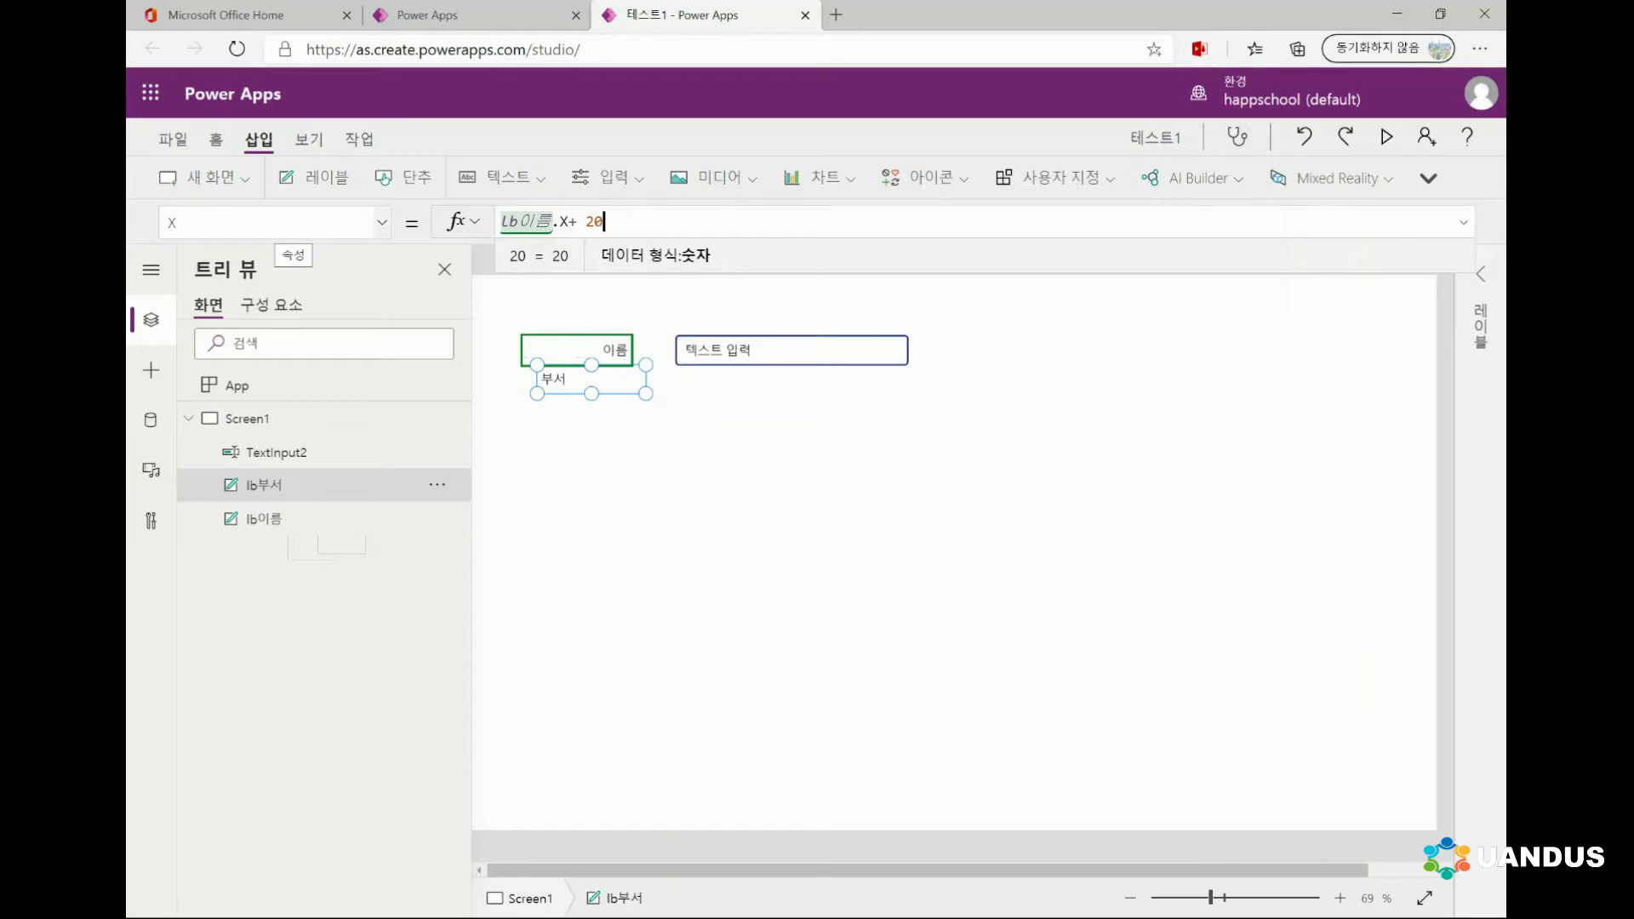
Step: Apply the lb이름.X+ 20 formula to the X property of lb부서 and check both labels and the text input on the canvas
key("Return")
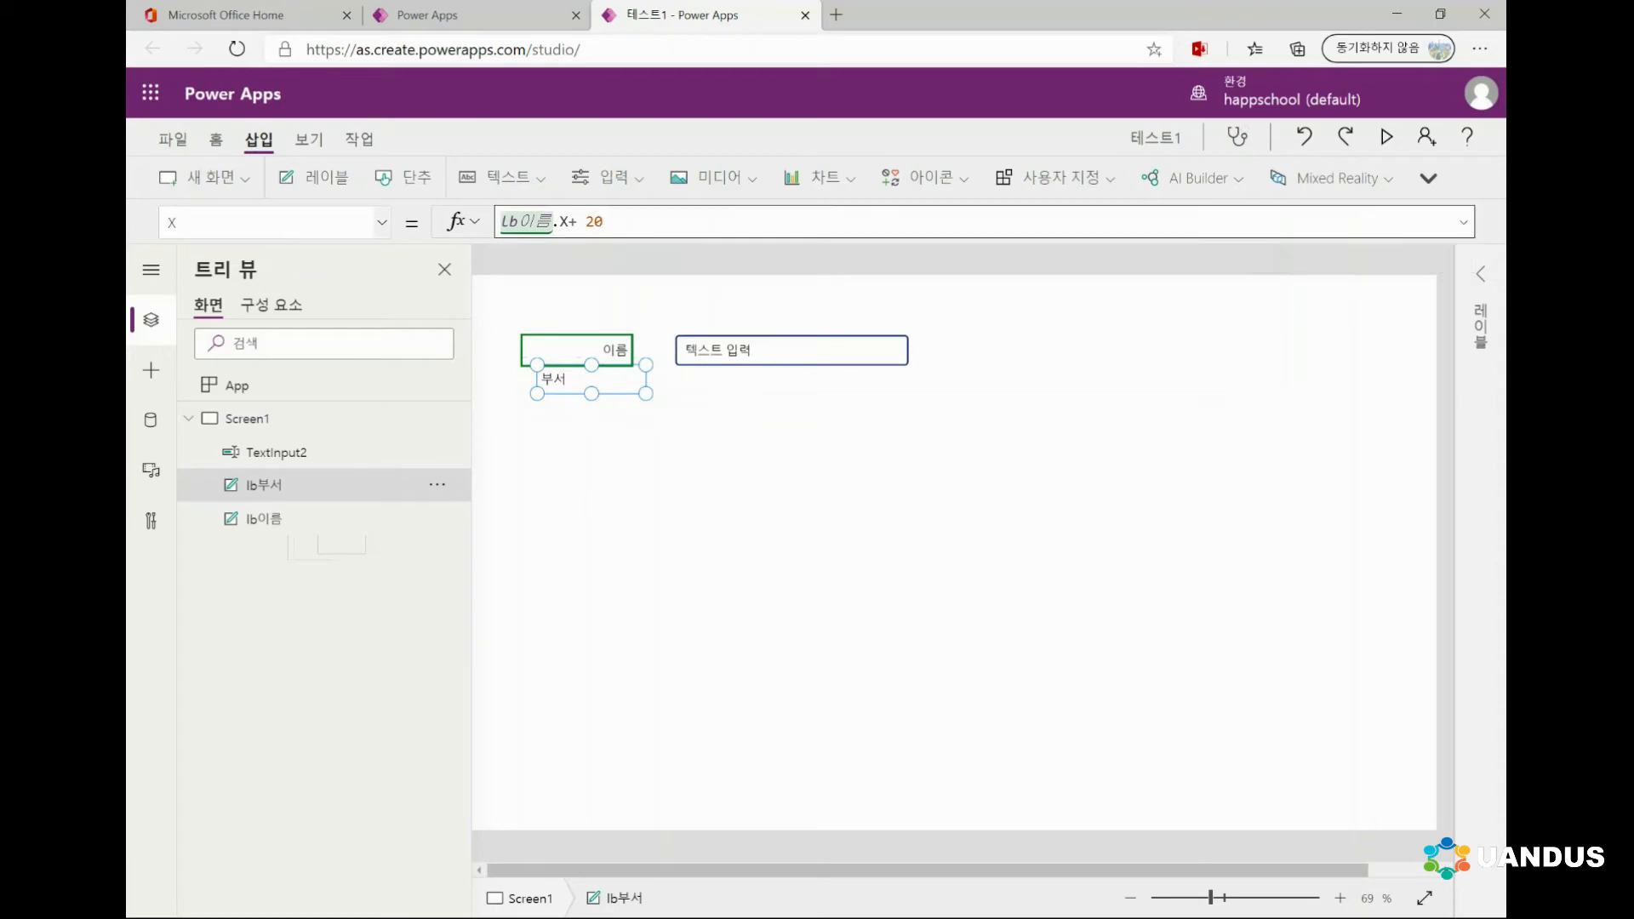
left_click(697, 493)
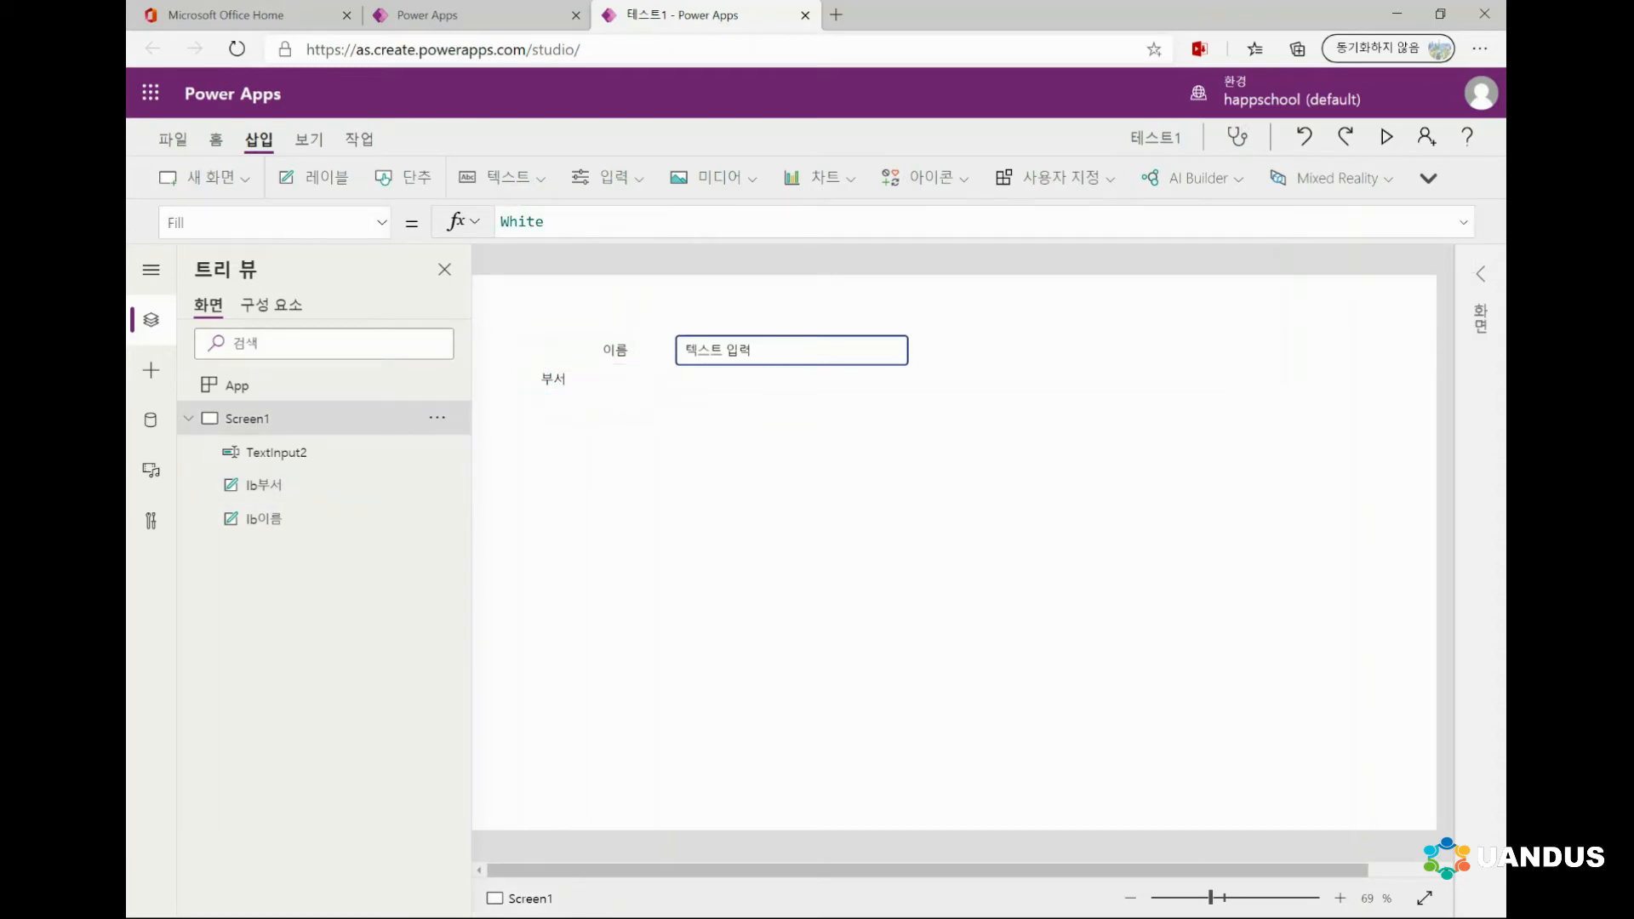
left_click(589, 379)
left_click(591, 350)
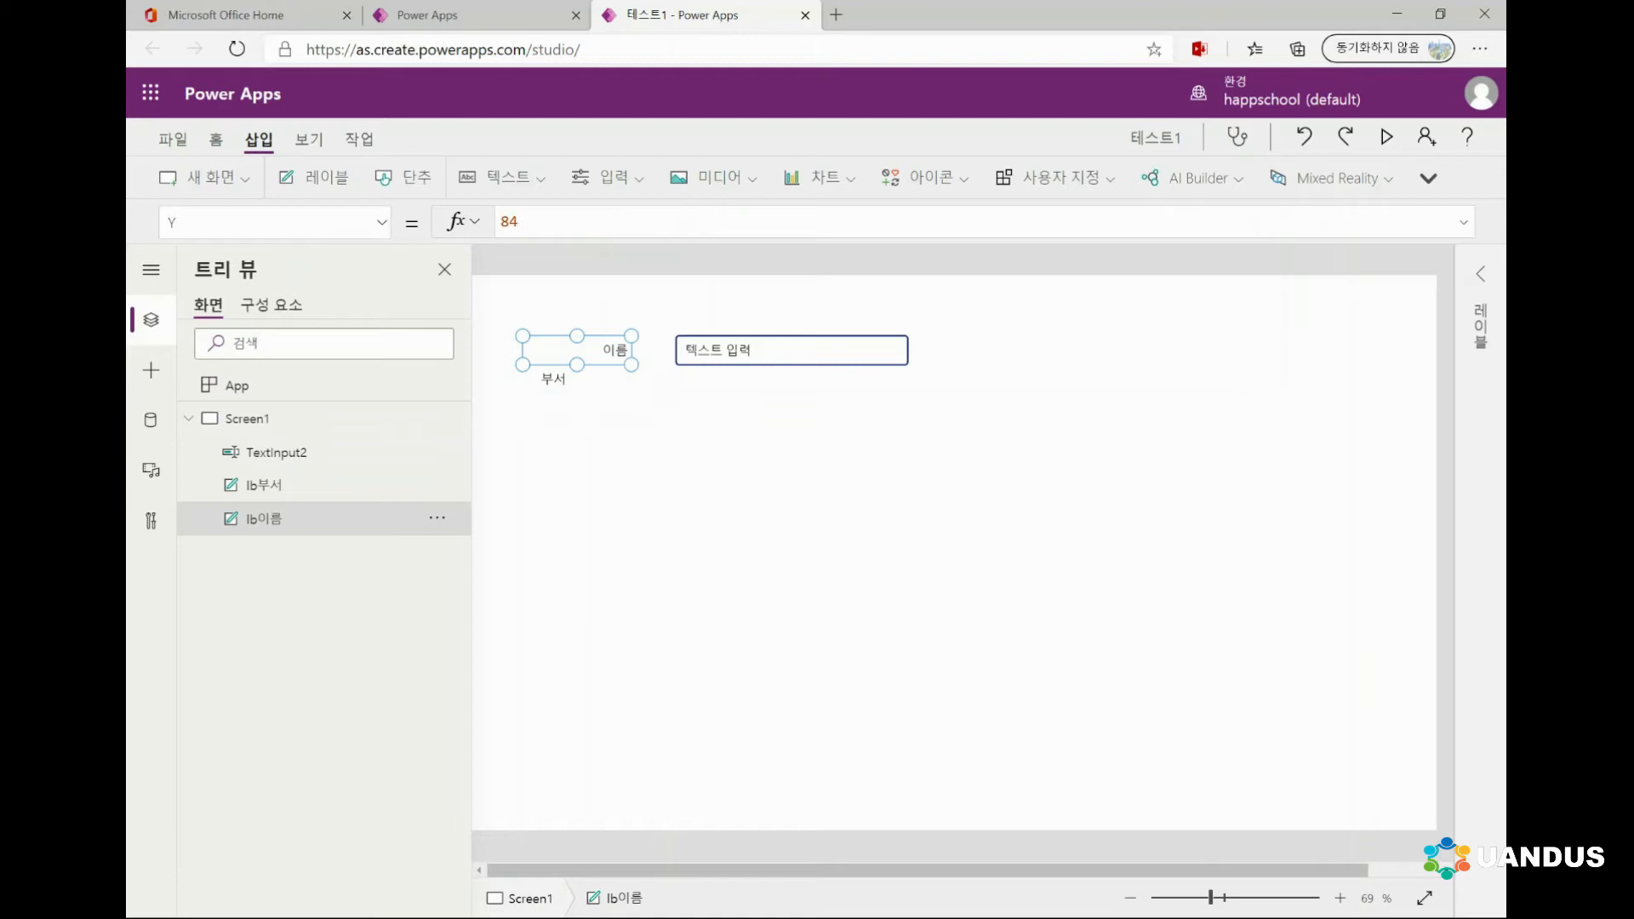
left_click(791, 350)
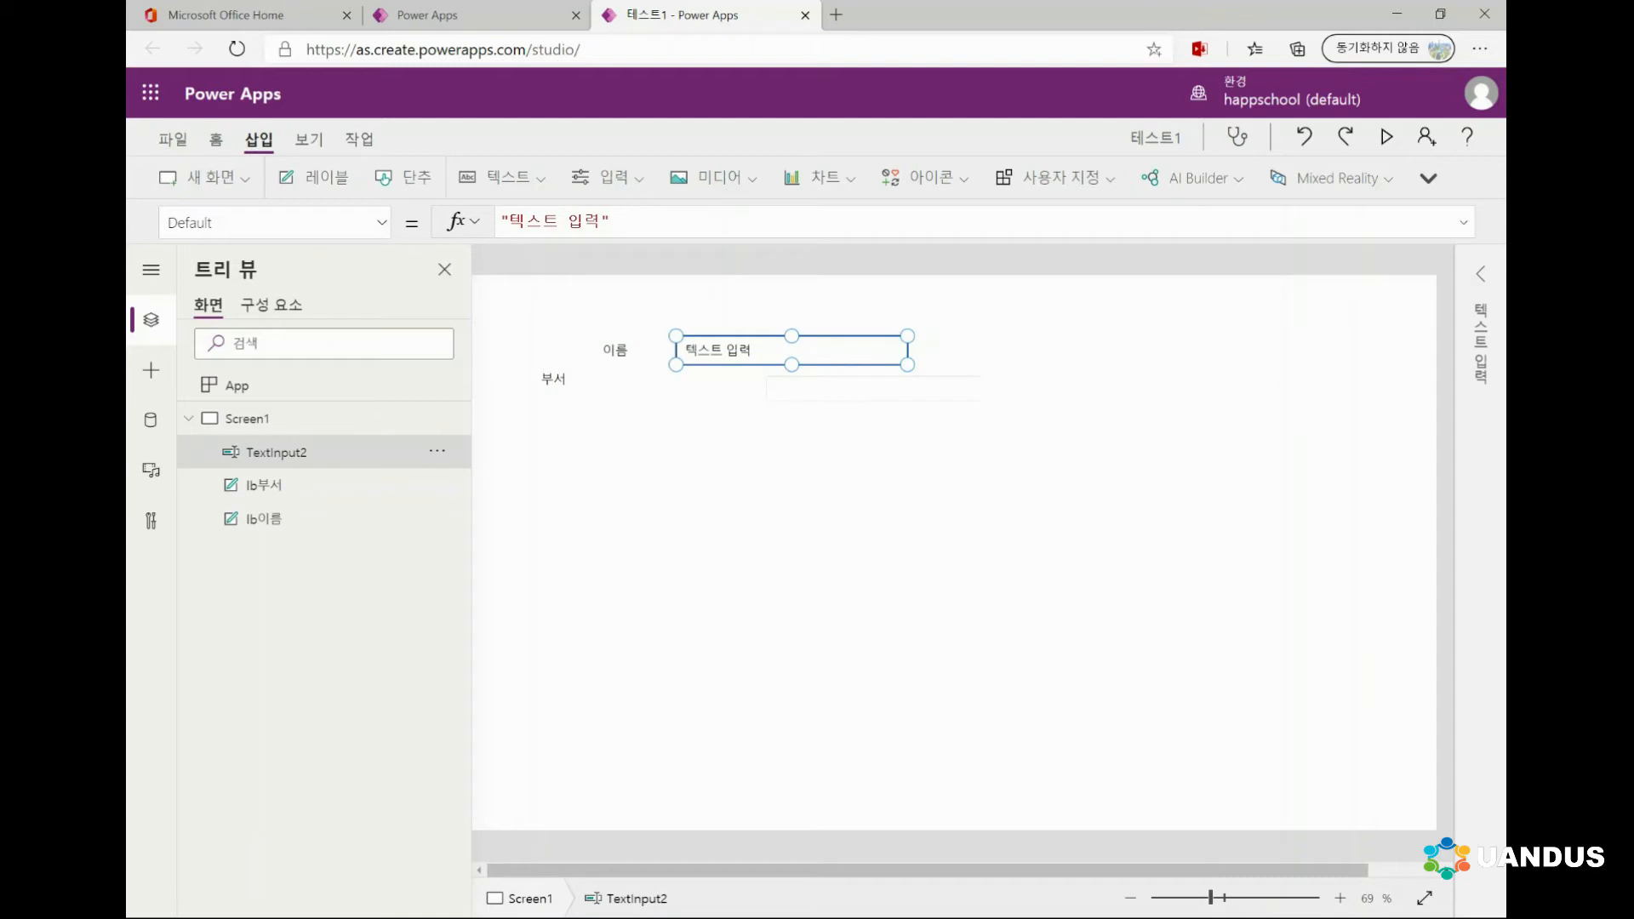
Step: Preview the app, delete the sample text inside the text input, and close the preview
left_click(1386, 136)
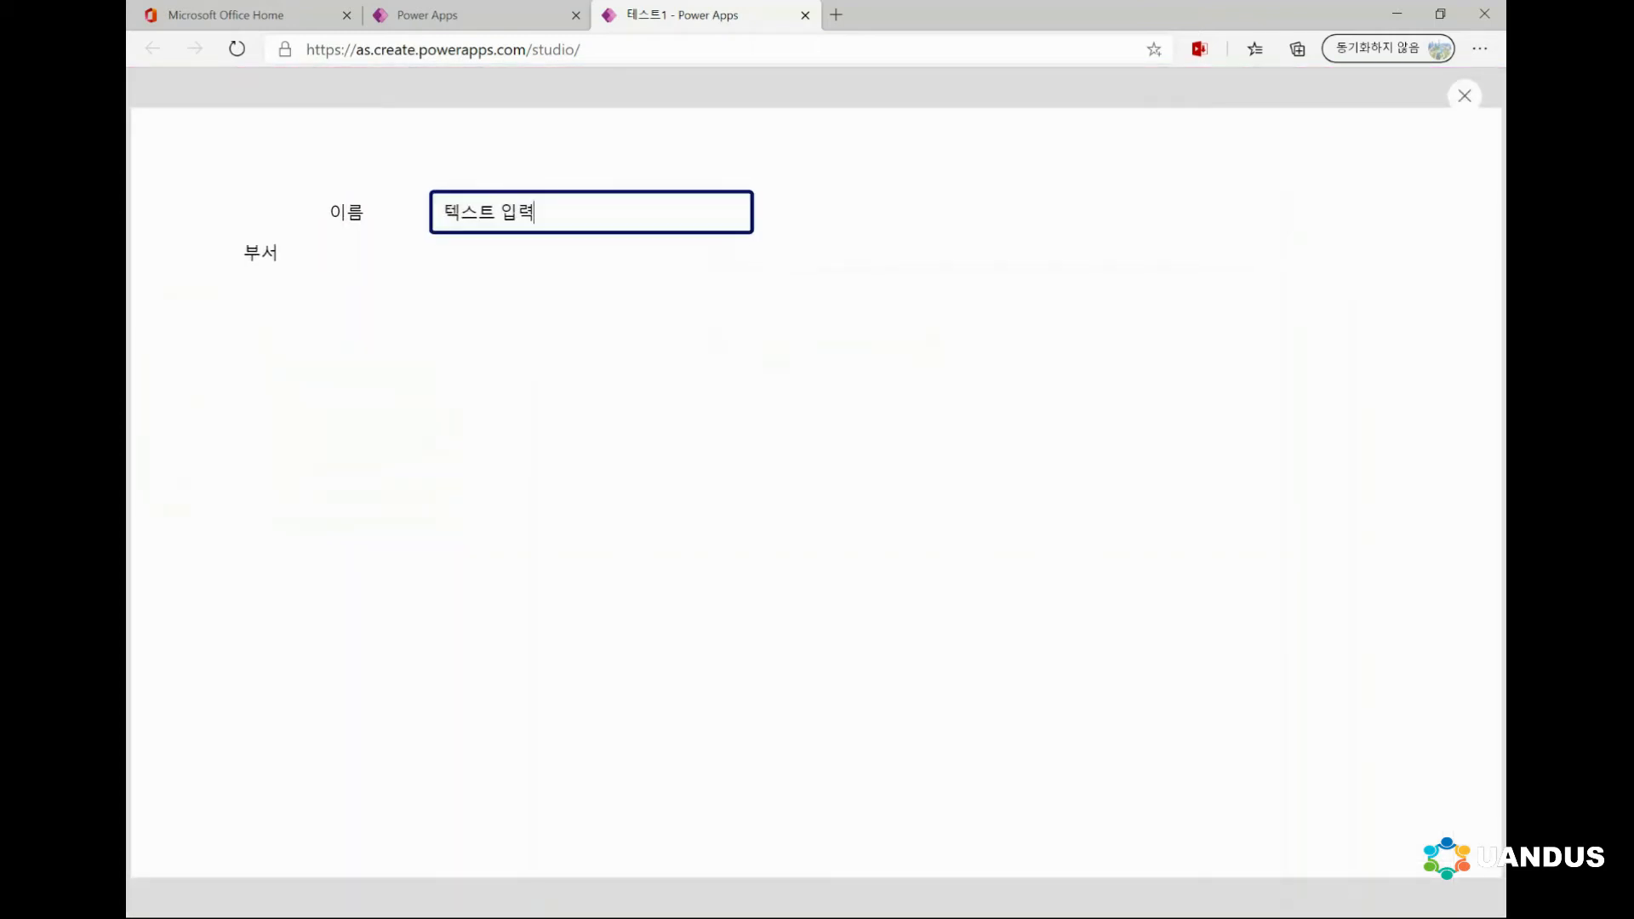
key("BackSpace")
key("BackSpace")
key("BackSpace")
key("BackSpace")
key("BackSpace")
key("BackSpace")
key("Escape")
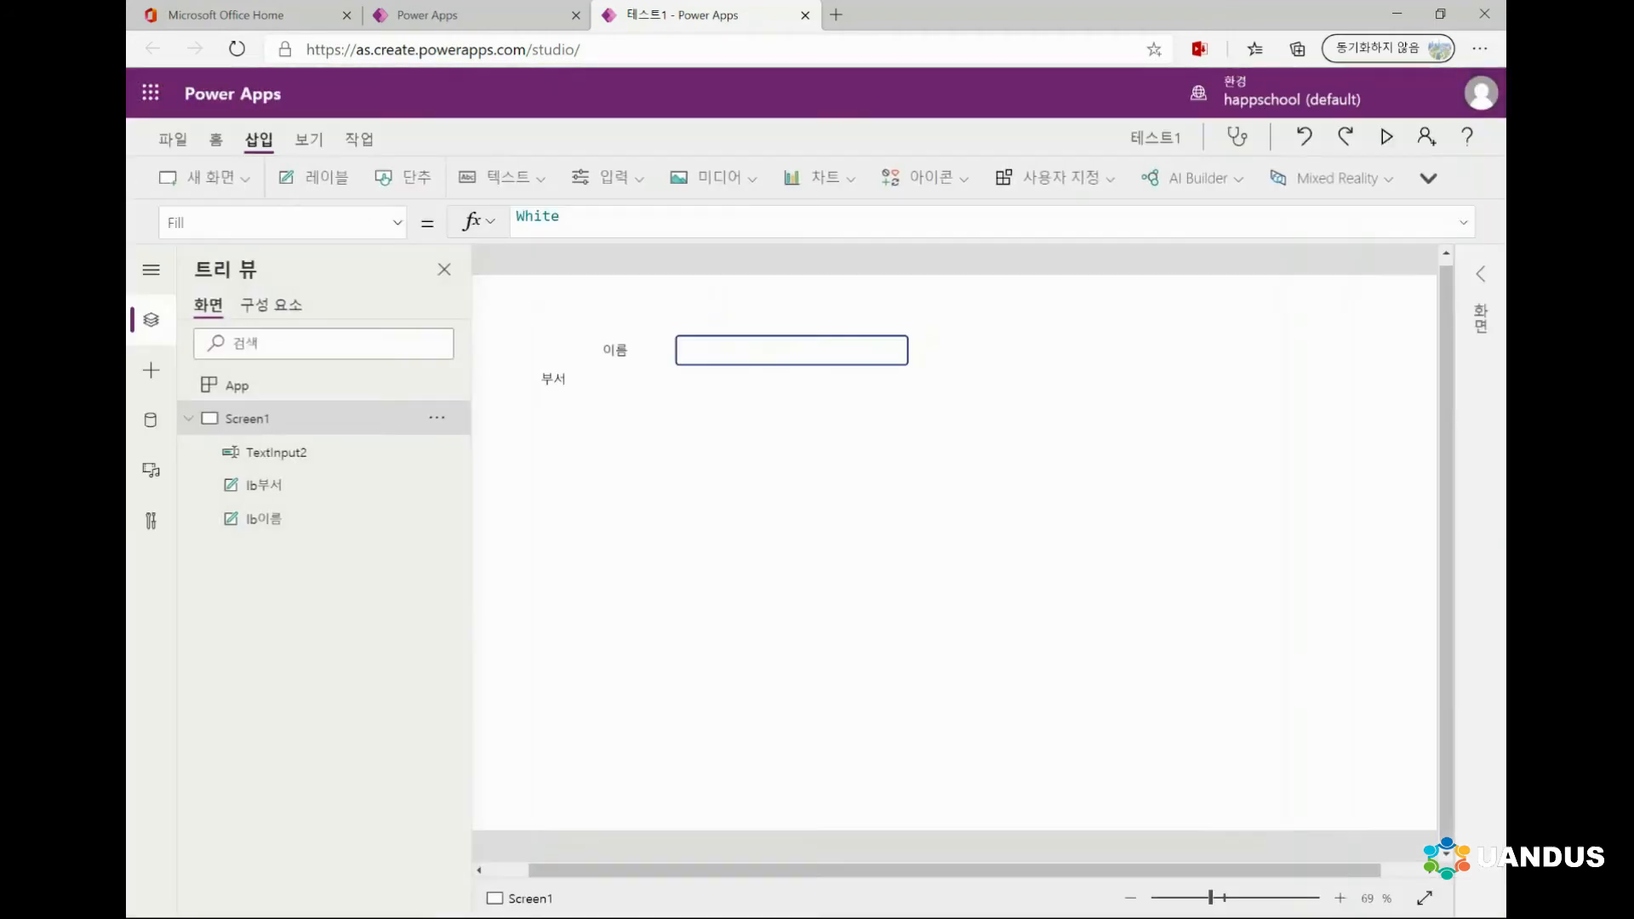
Step: Clear the Default property of TextInput2 so that it holds no text
left_click(792, 349)
left_click(621, 221)
key("BackSpace")
key("BackSpace")
key("BackSpace")
key("BackSpace")
key("BackSpace")
key("BackSpace")
key("BackSpace")
key("BackSpace")
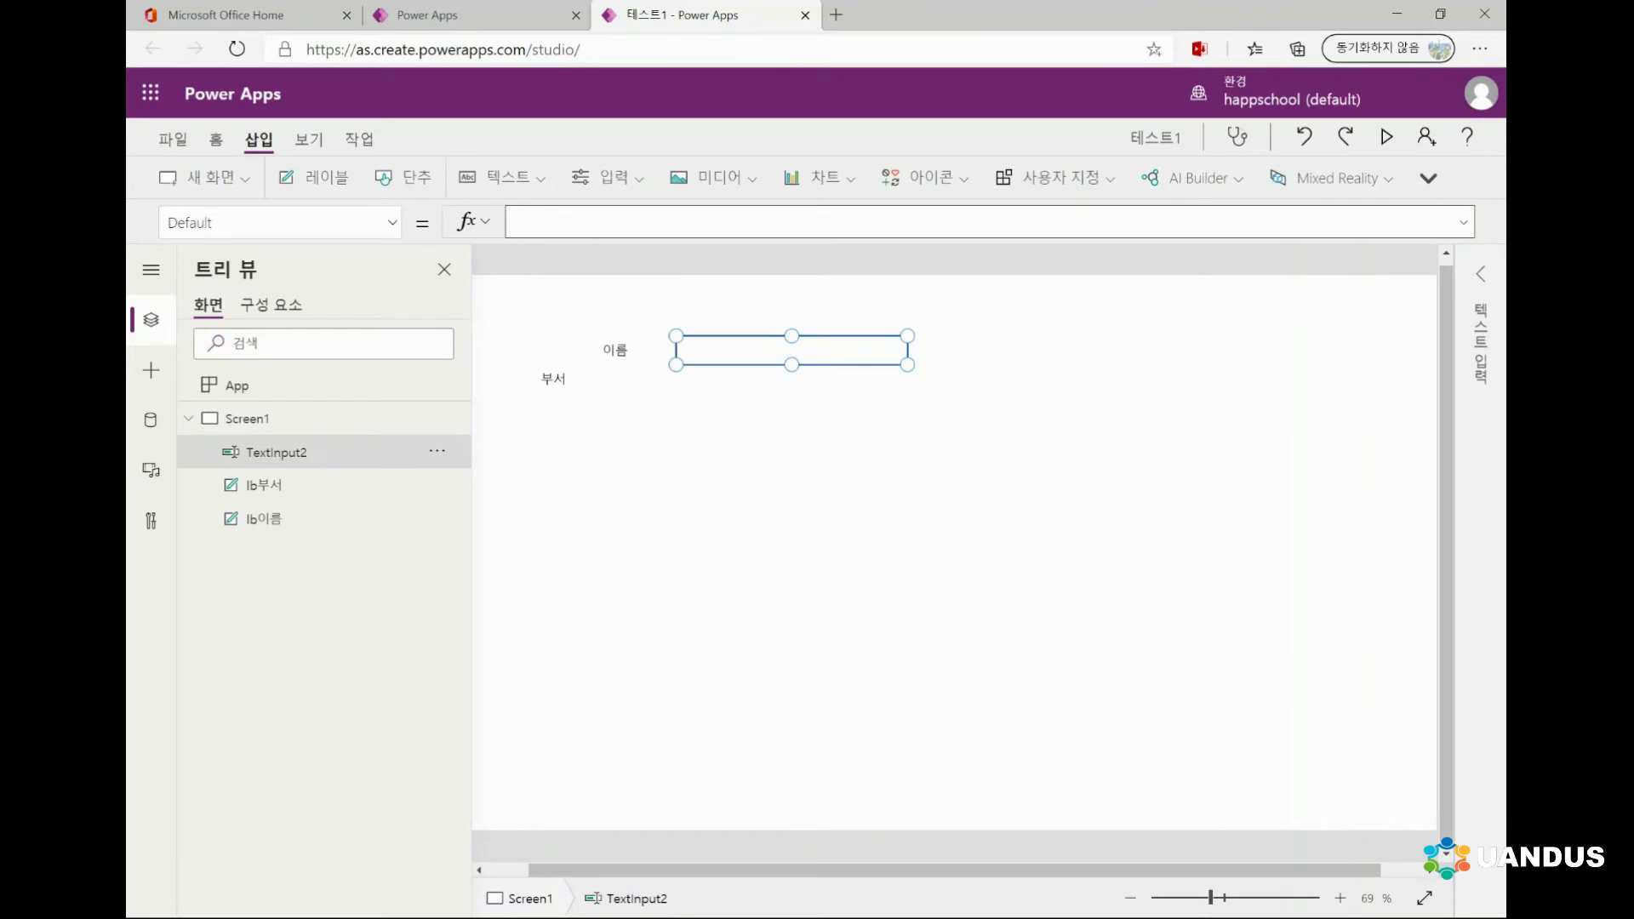
left_click(791, 502)
left_click(792, 351)
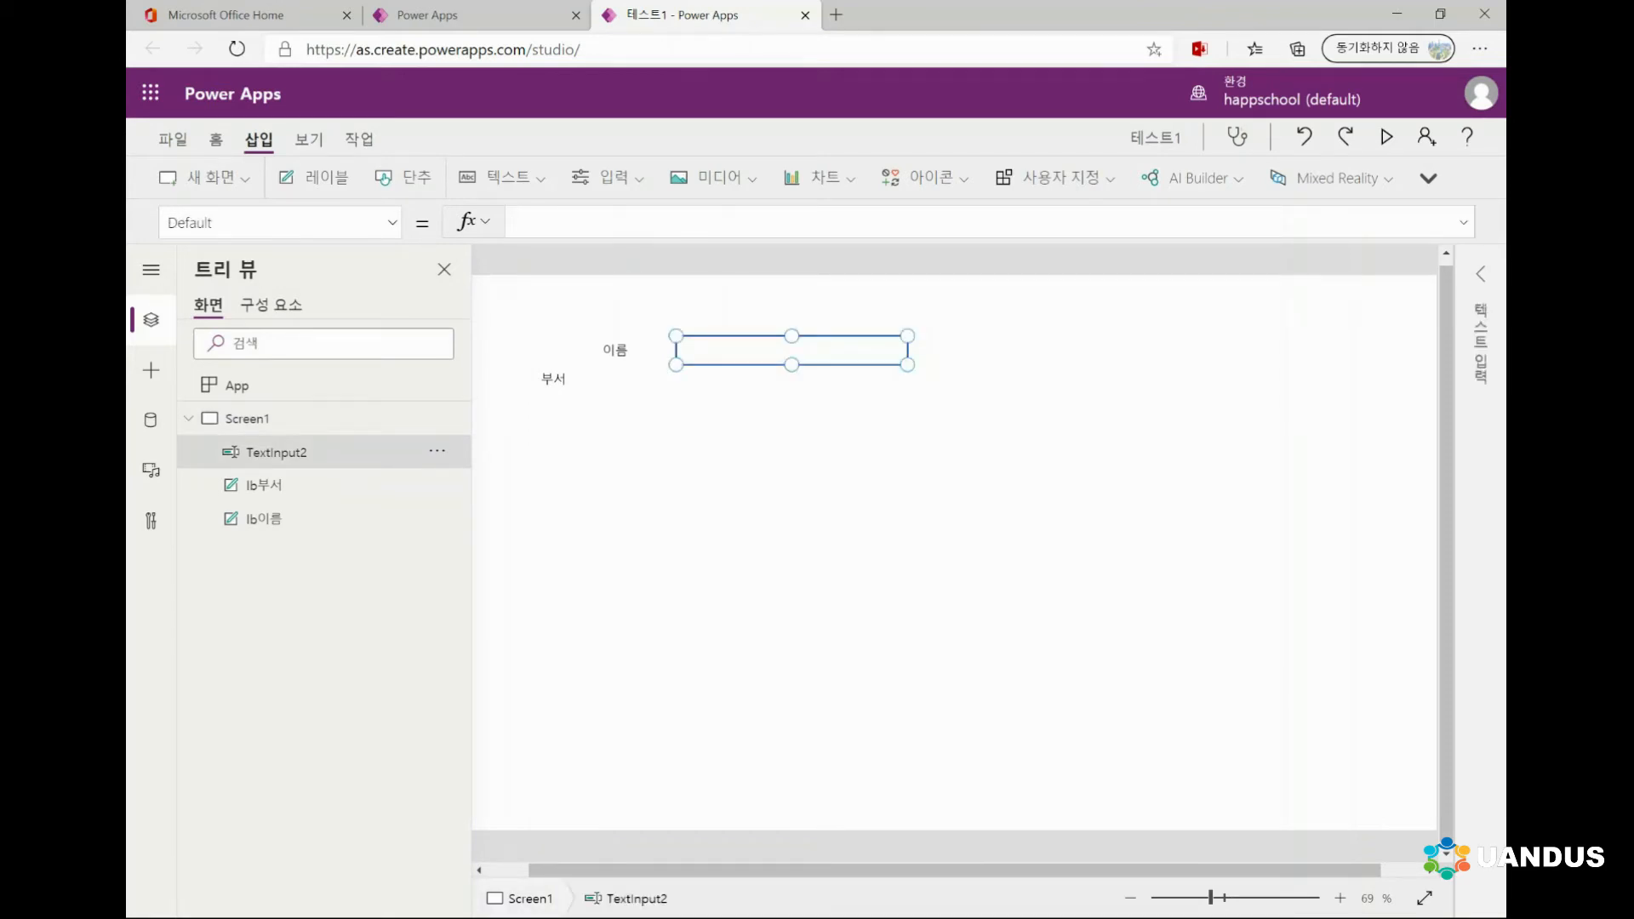
Step: Browse the properties available for TextInput2 and open its OnSelect formula
left_click(392, 223)
left_click_drag(401, 307, 401, 282)
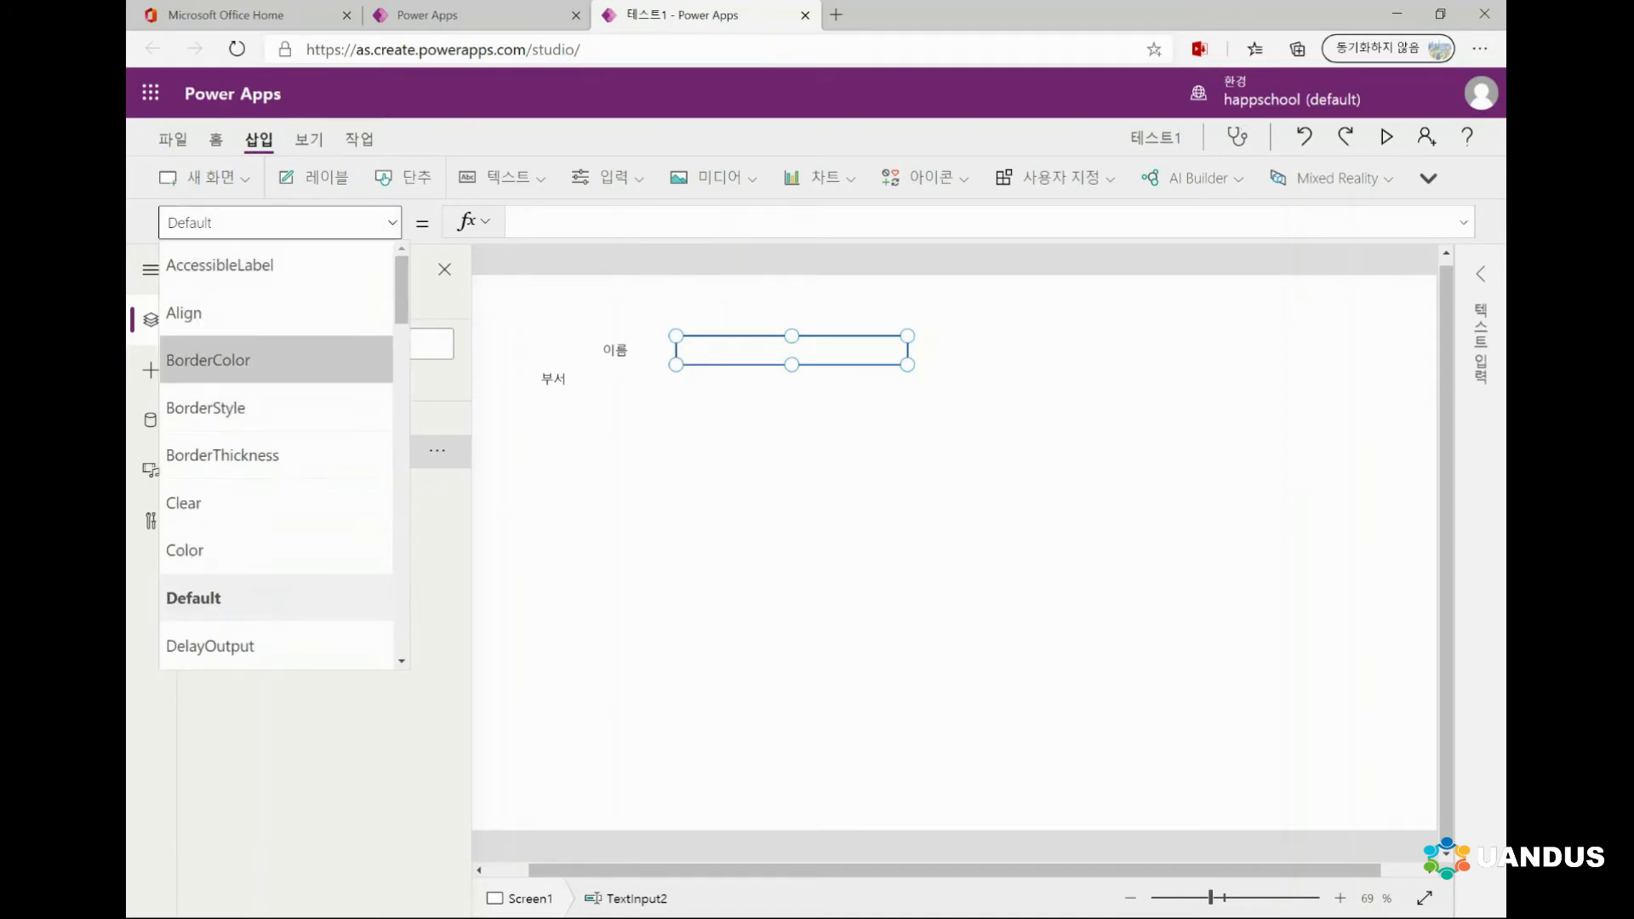
scroll(276, 455, "down", 4)
scroll(277, 455, "down", 3)
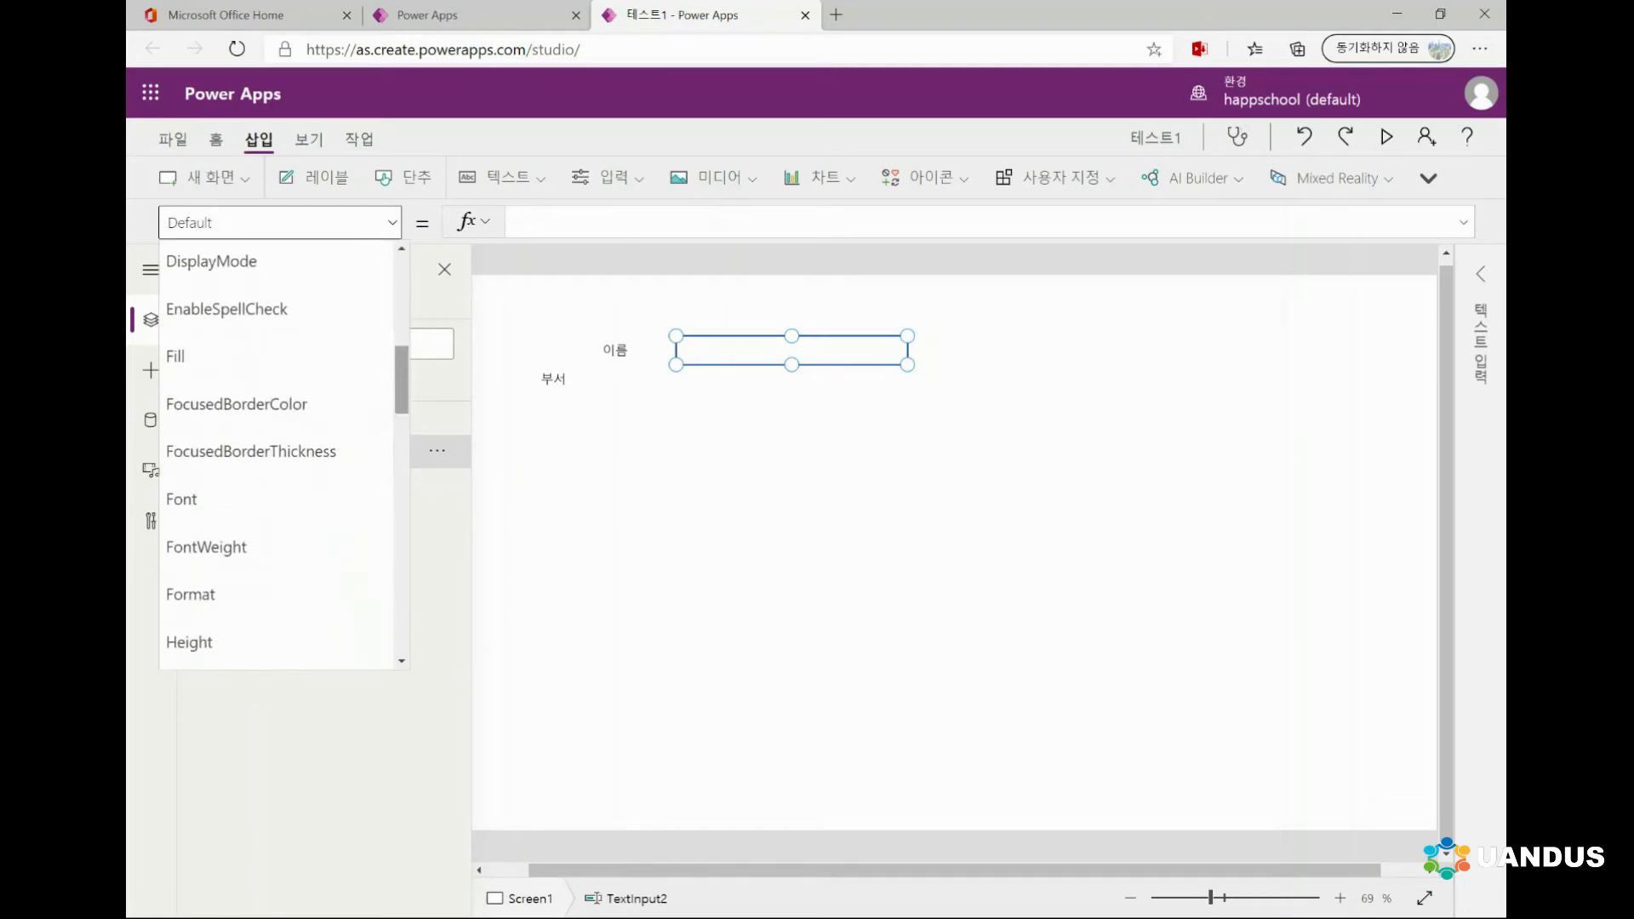
scroll(277, 455, "down", 3)
left_click_drag(401, 419, 401, 428)
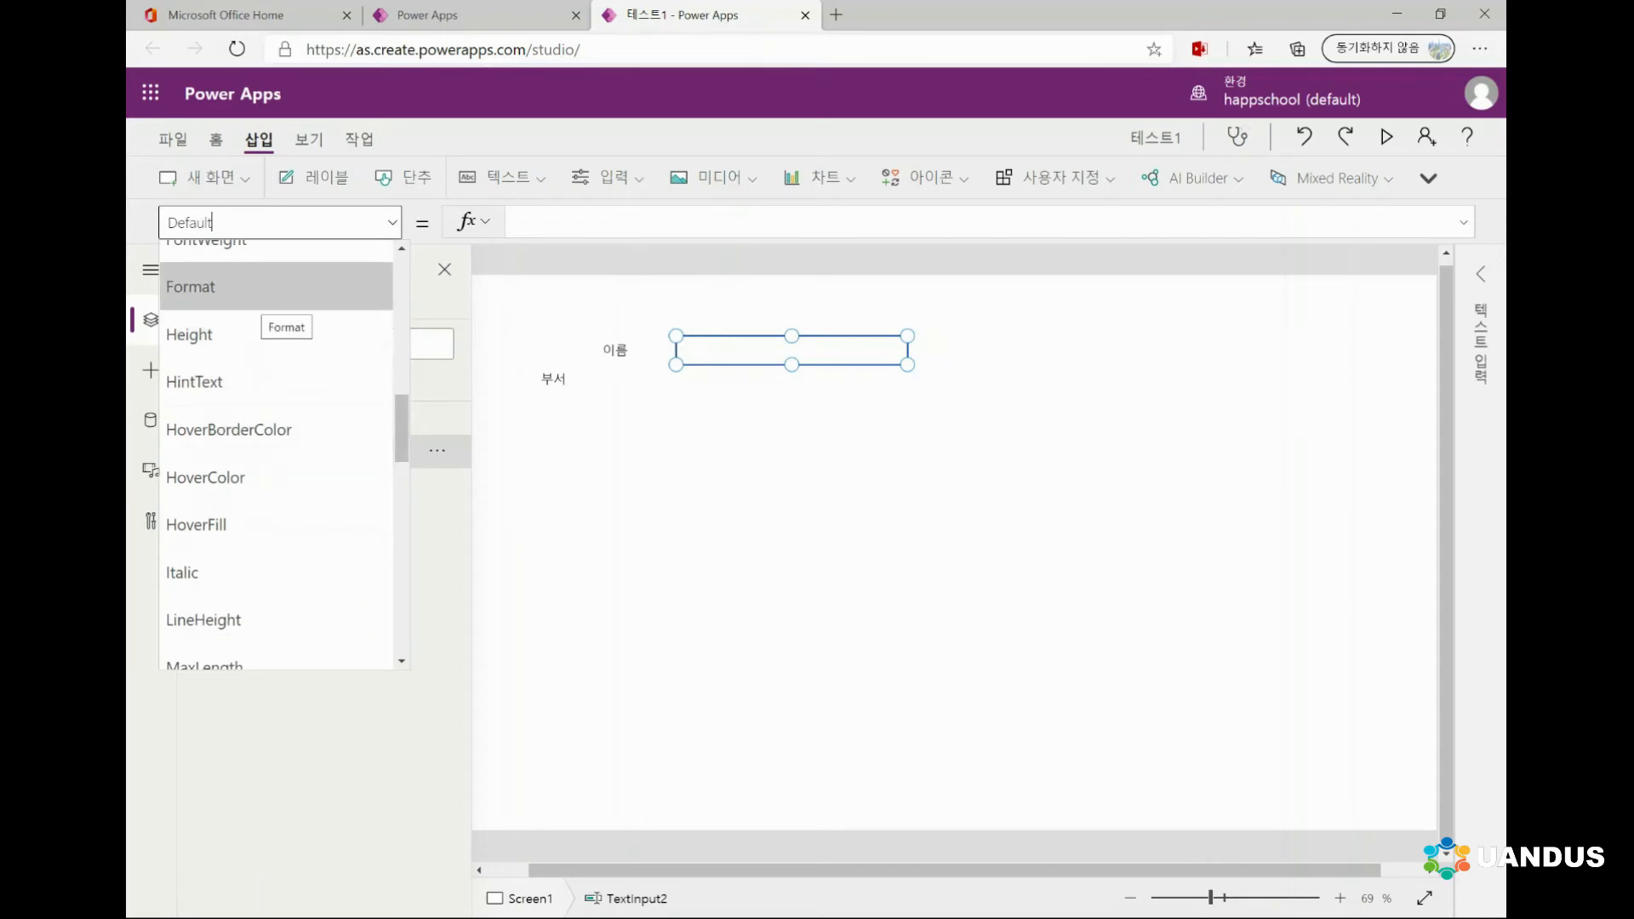
scroll(272, 490, "down", 3)
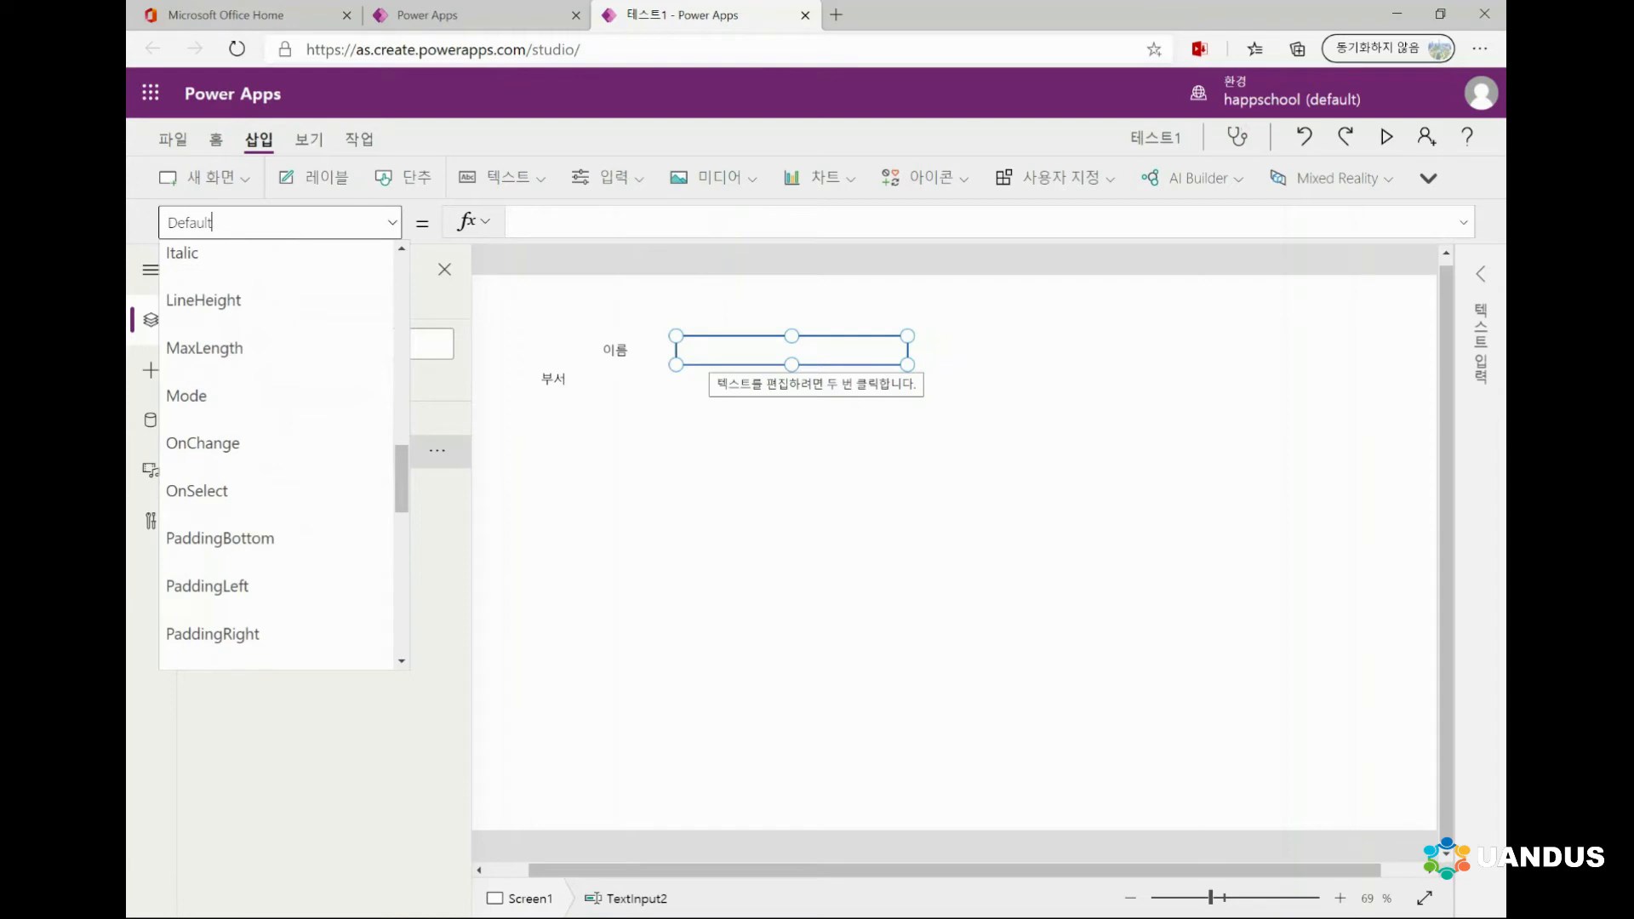
left_click(221, 490)
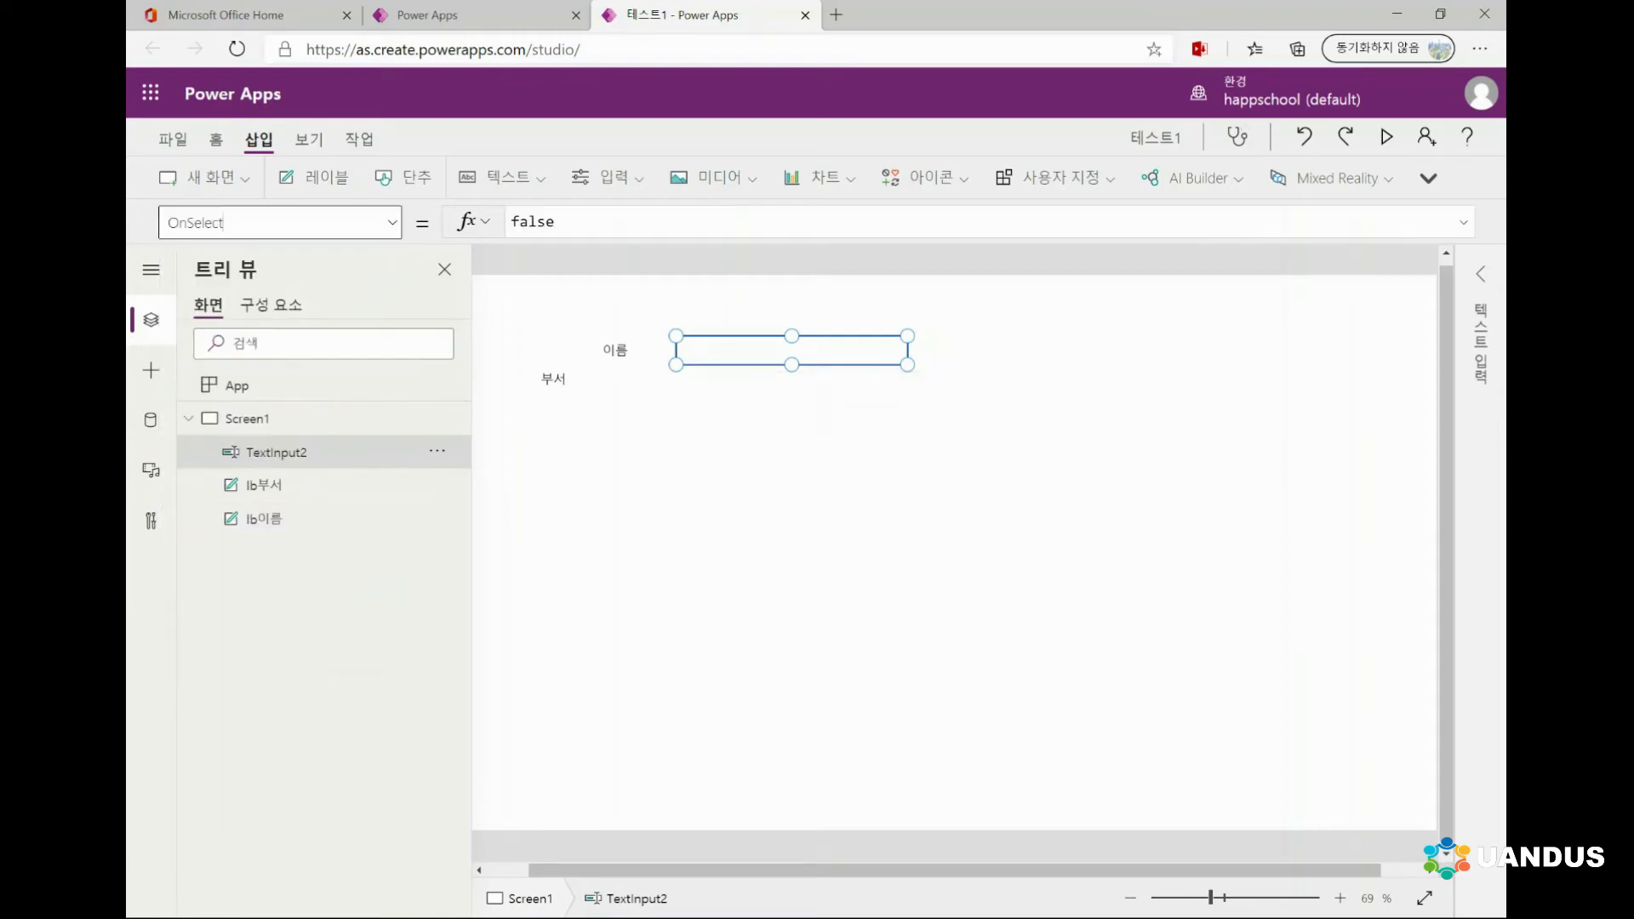
left_click(556, 222)
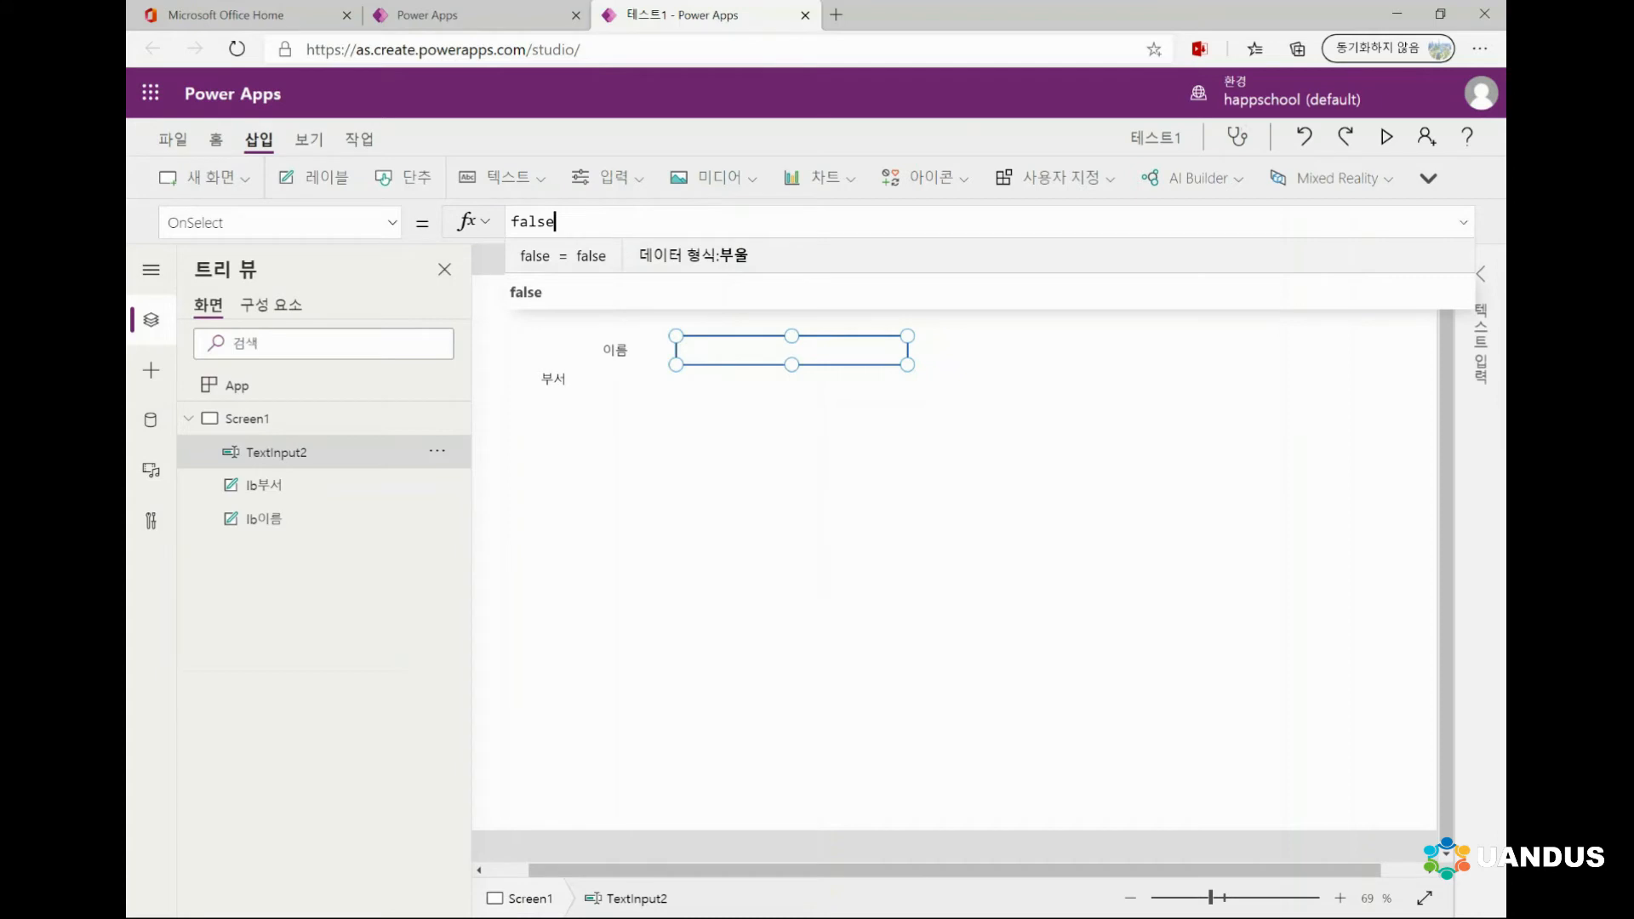
Step: Set the Default property of TextInput2 to lb이름 and check the two labels it can refer to
left_click(392, 222)
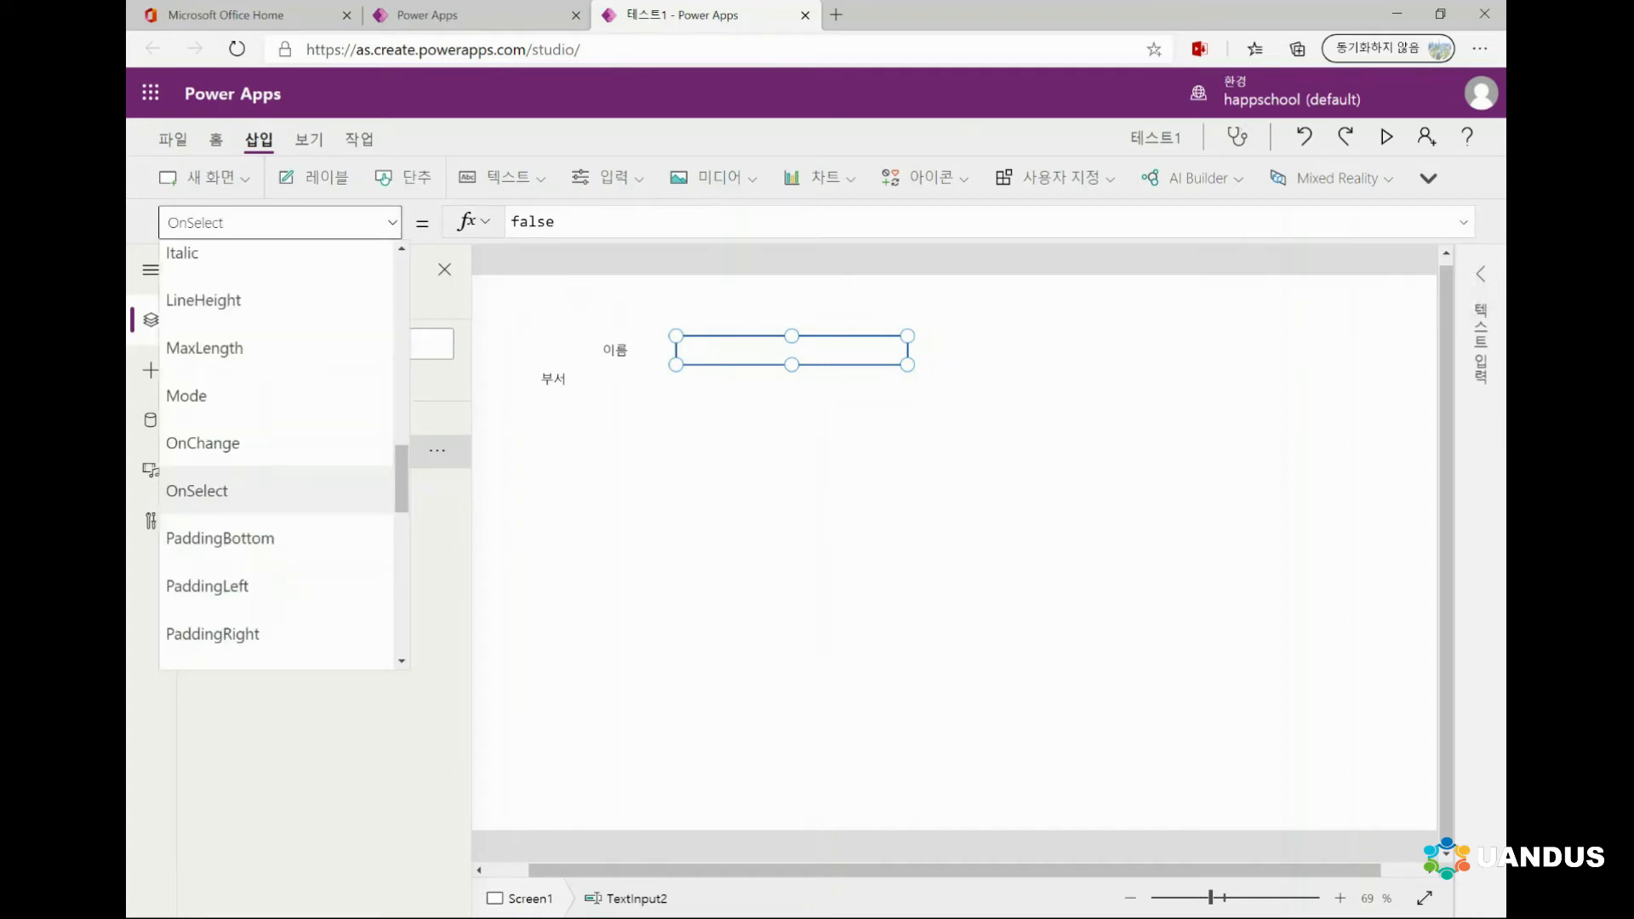
scroll(277, 451, "up", 10)
scroll(277, 451, "down", 3)
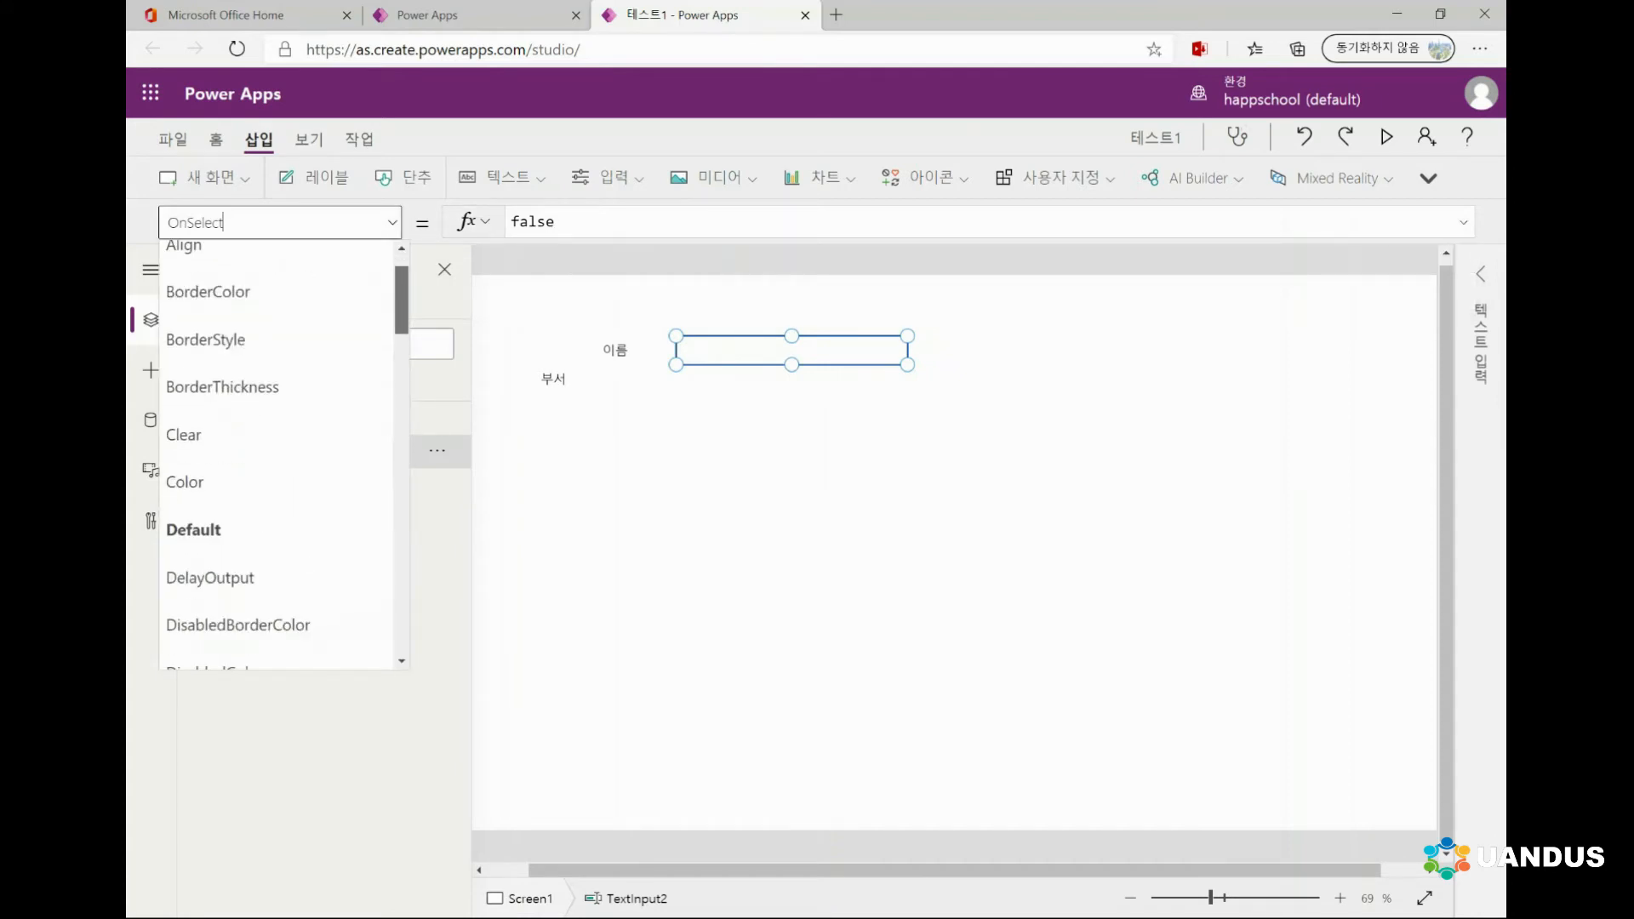
left_click(194, 316)
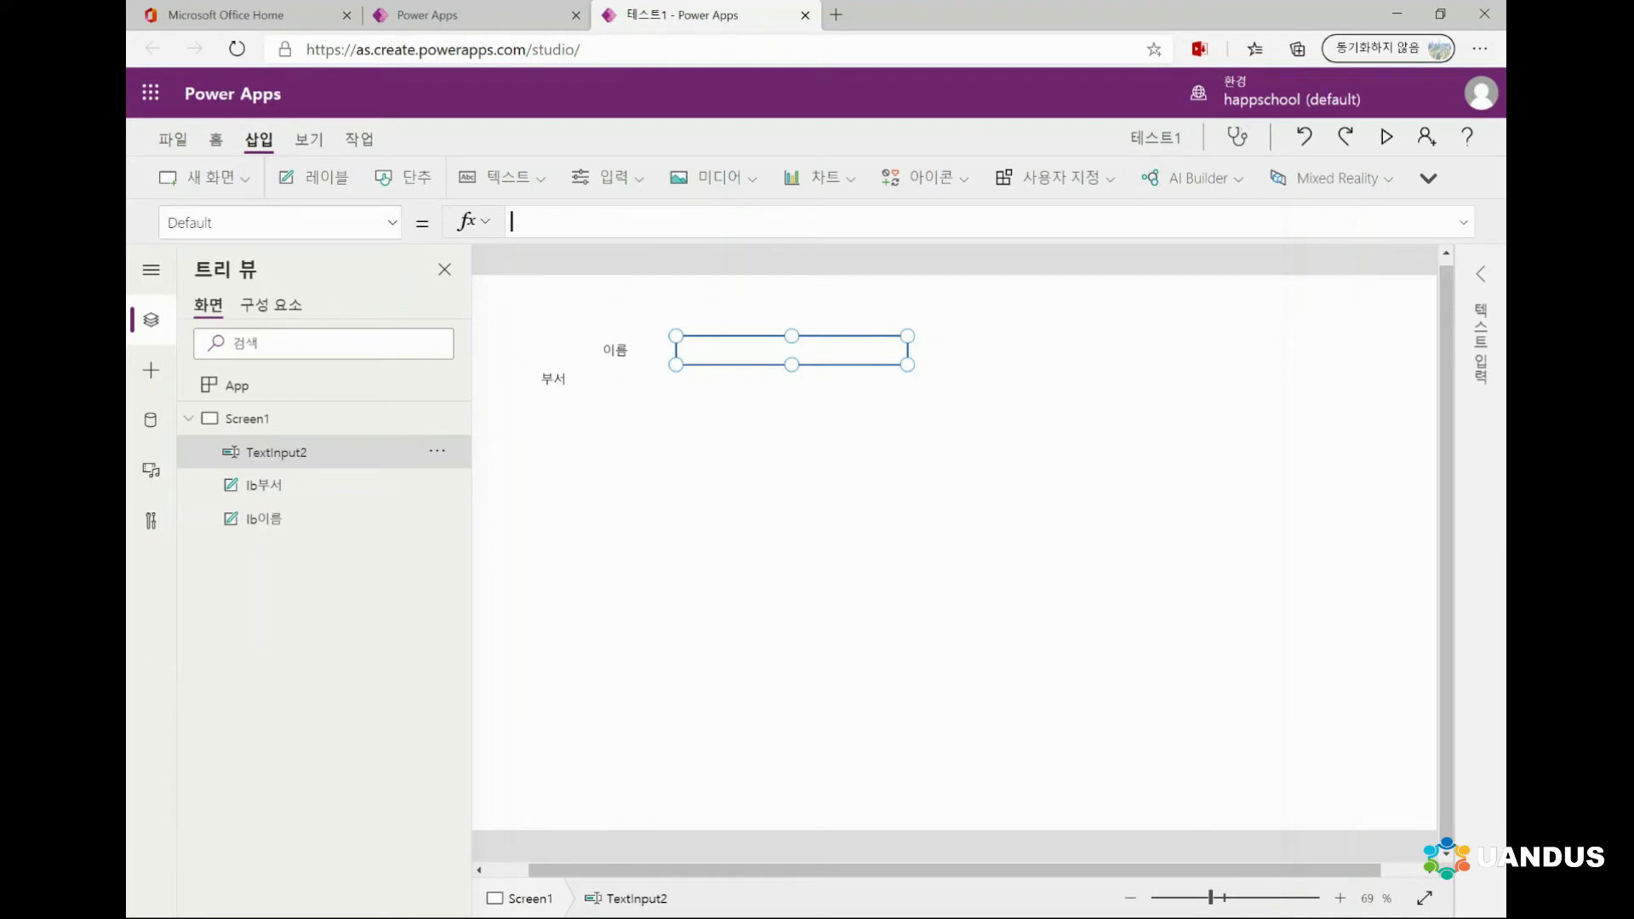
type("lb이름")
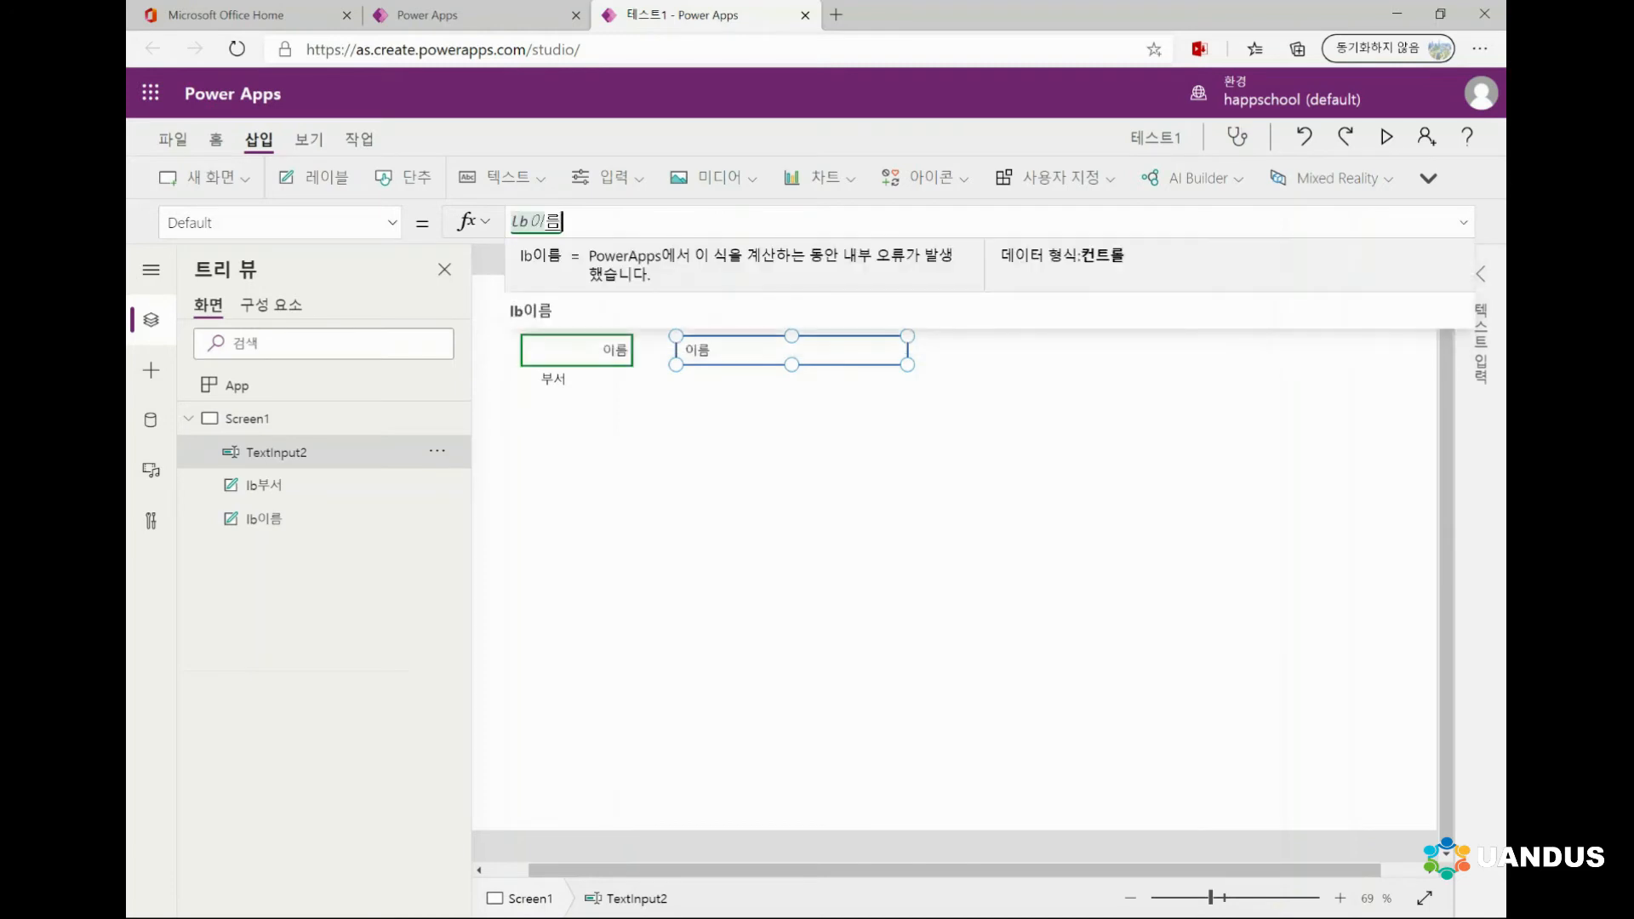
left_click(791, 511)
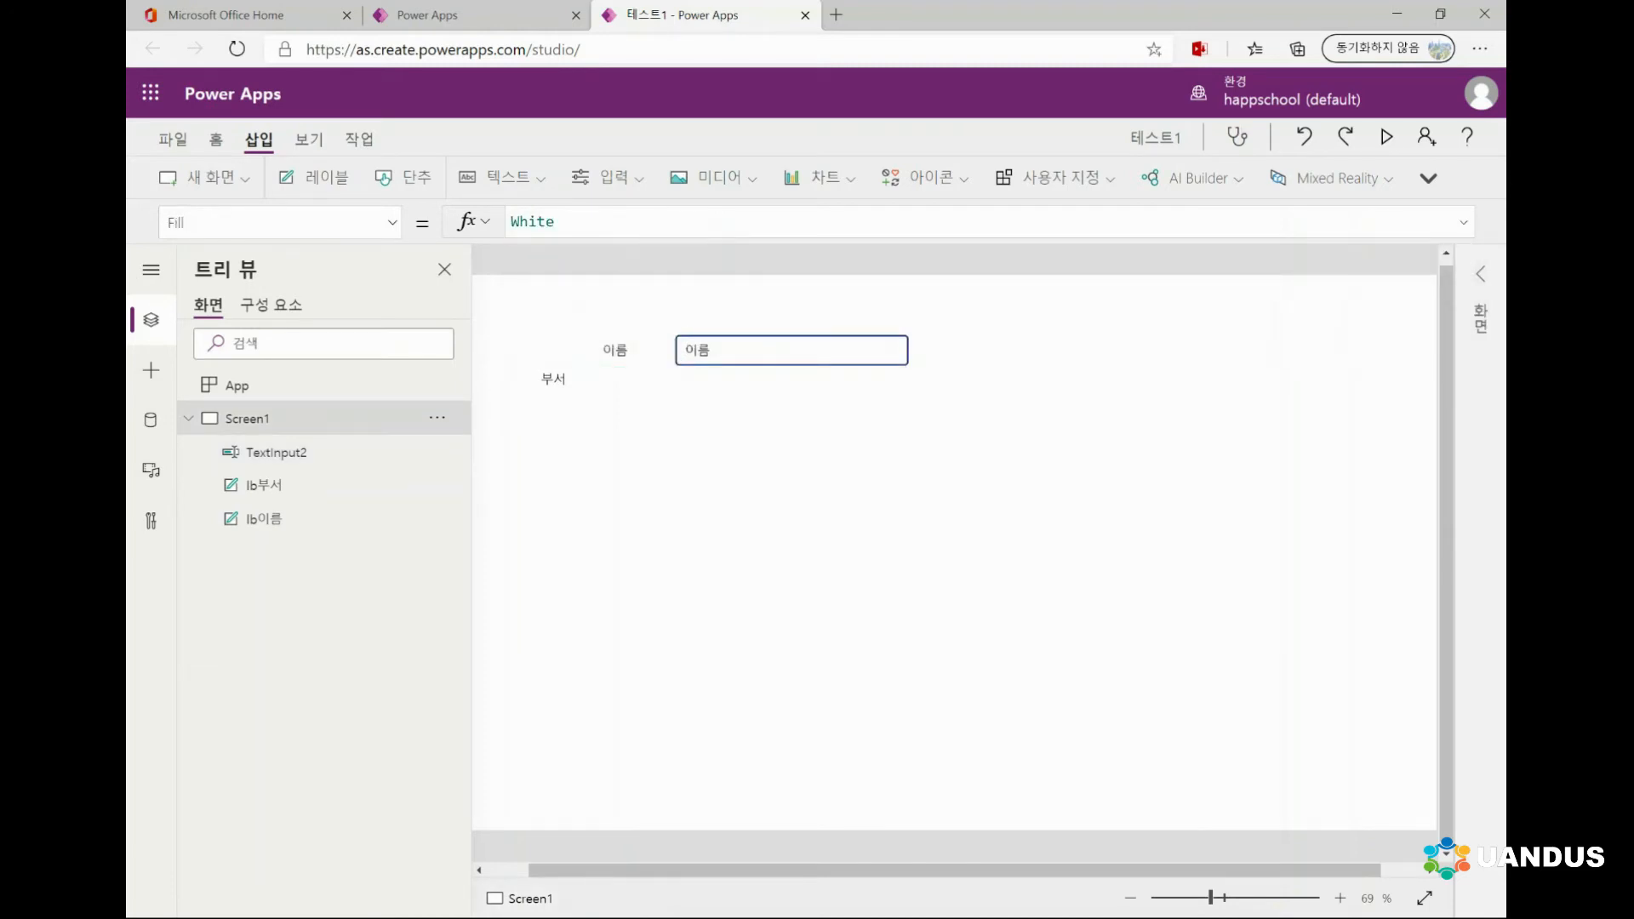
left_click(792, 351)
left_click(264, 485)
left_click(264, 518)
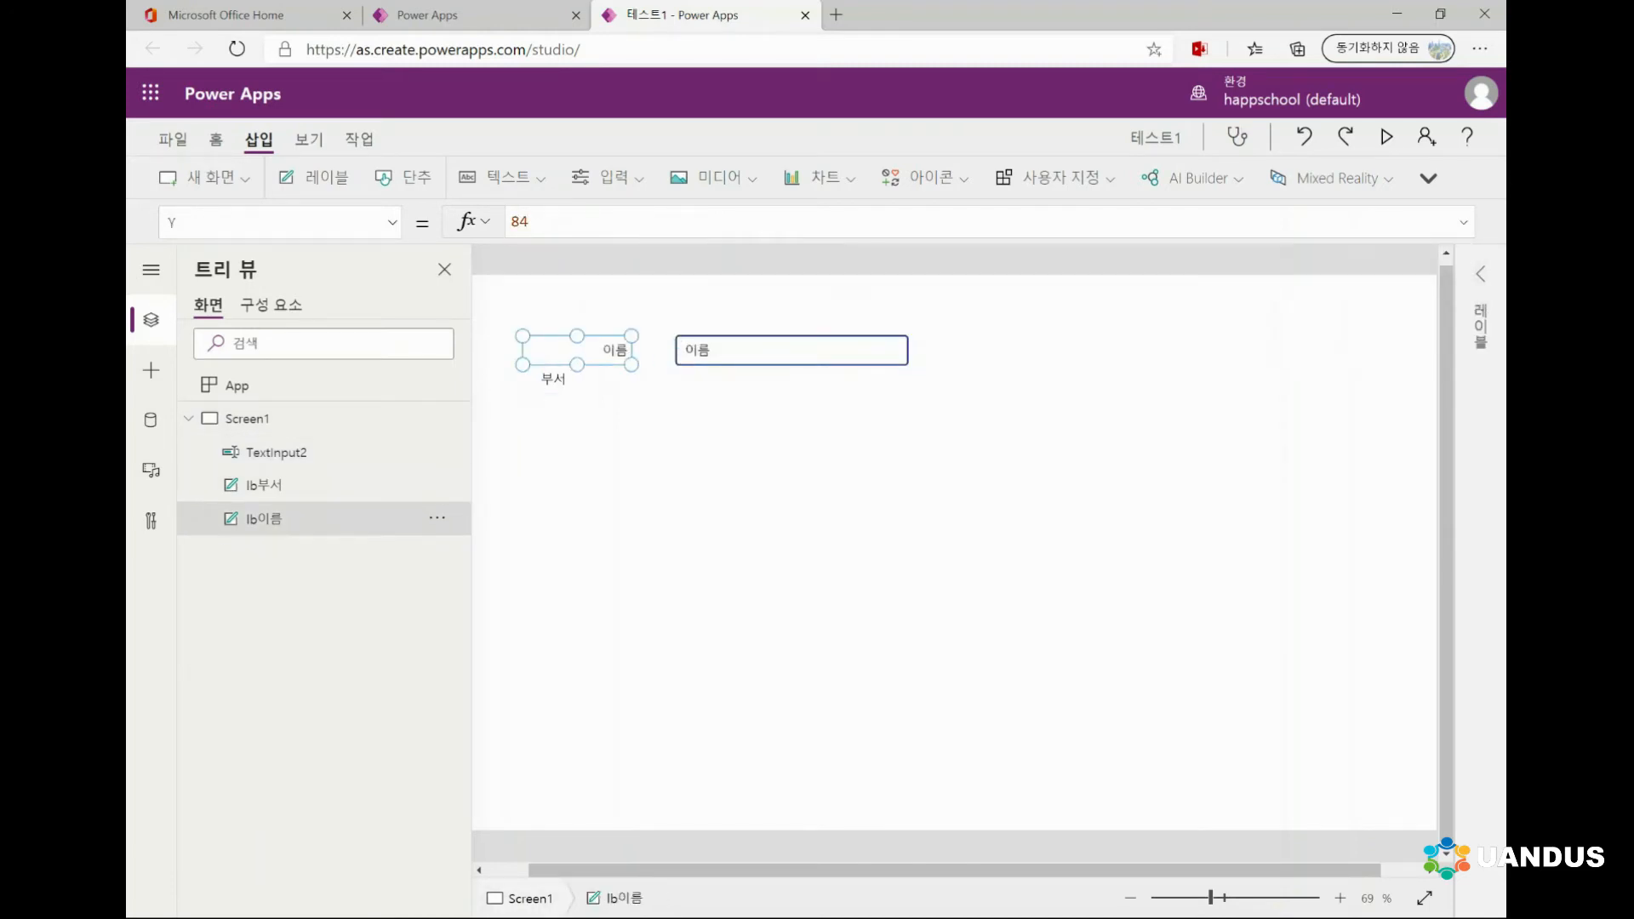
Step: Change the Default property of TextInput2 to lb부서
left_click(277, 452)
left_click(587, 222)
key("BackSpace")
key("BackSpace")
type("부서")
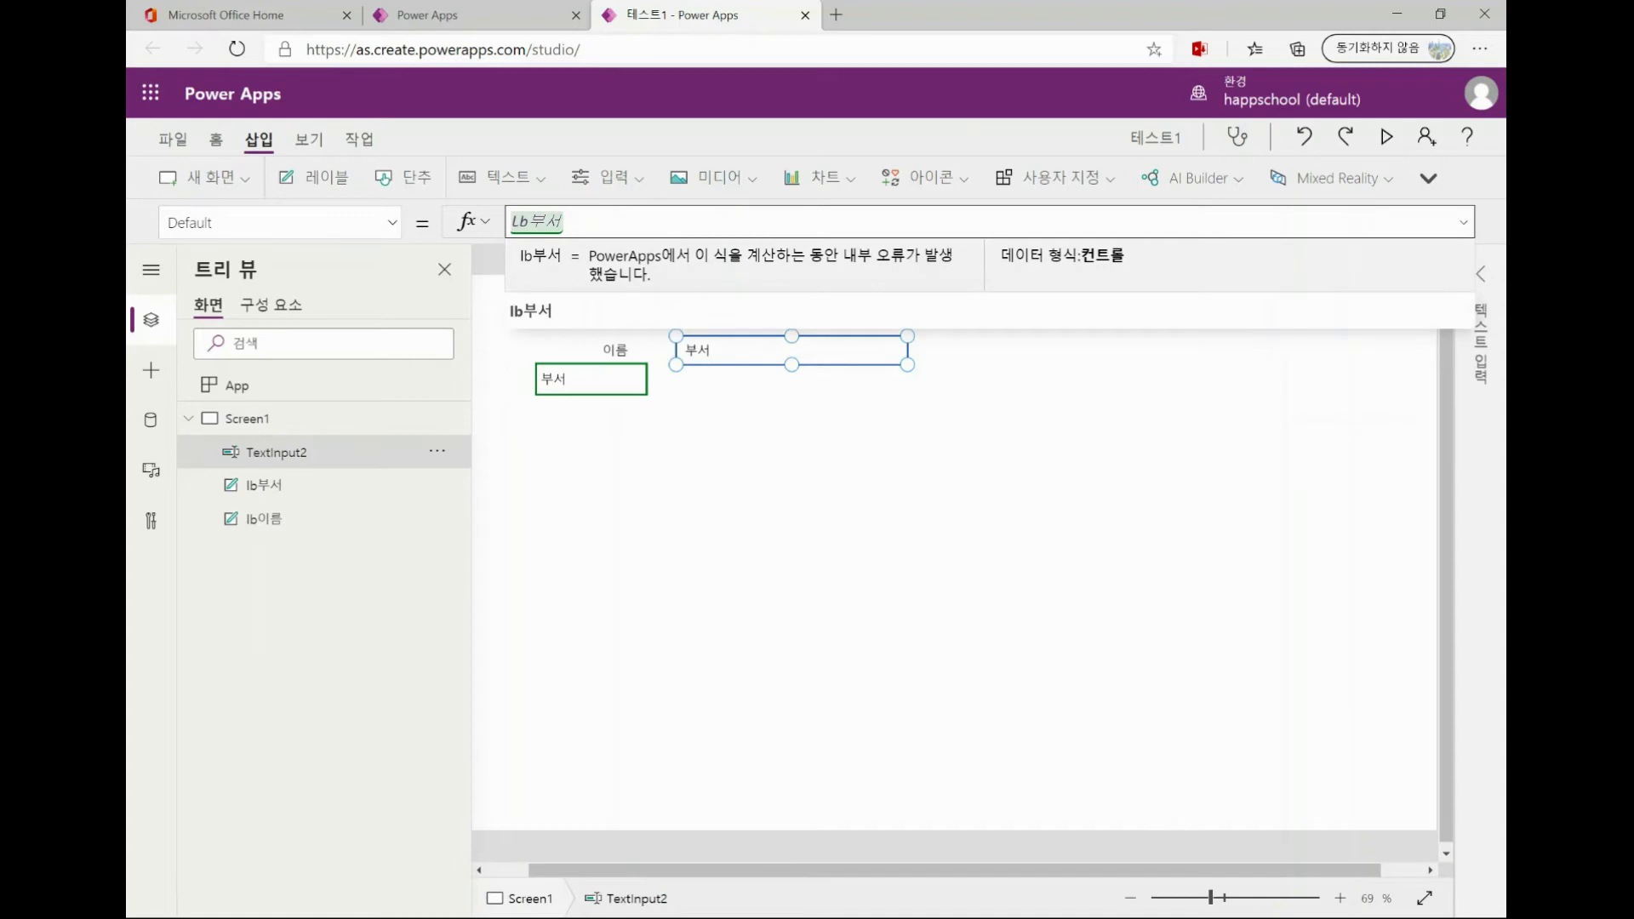
key("Return")
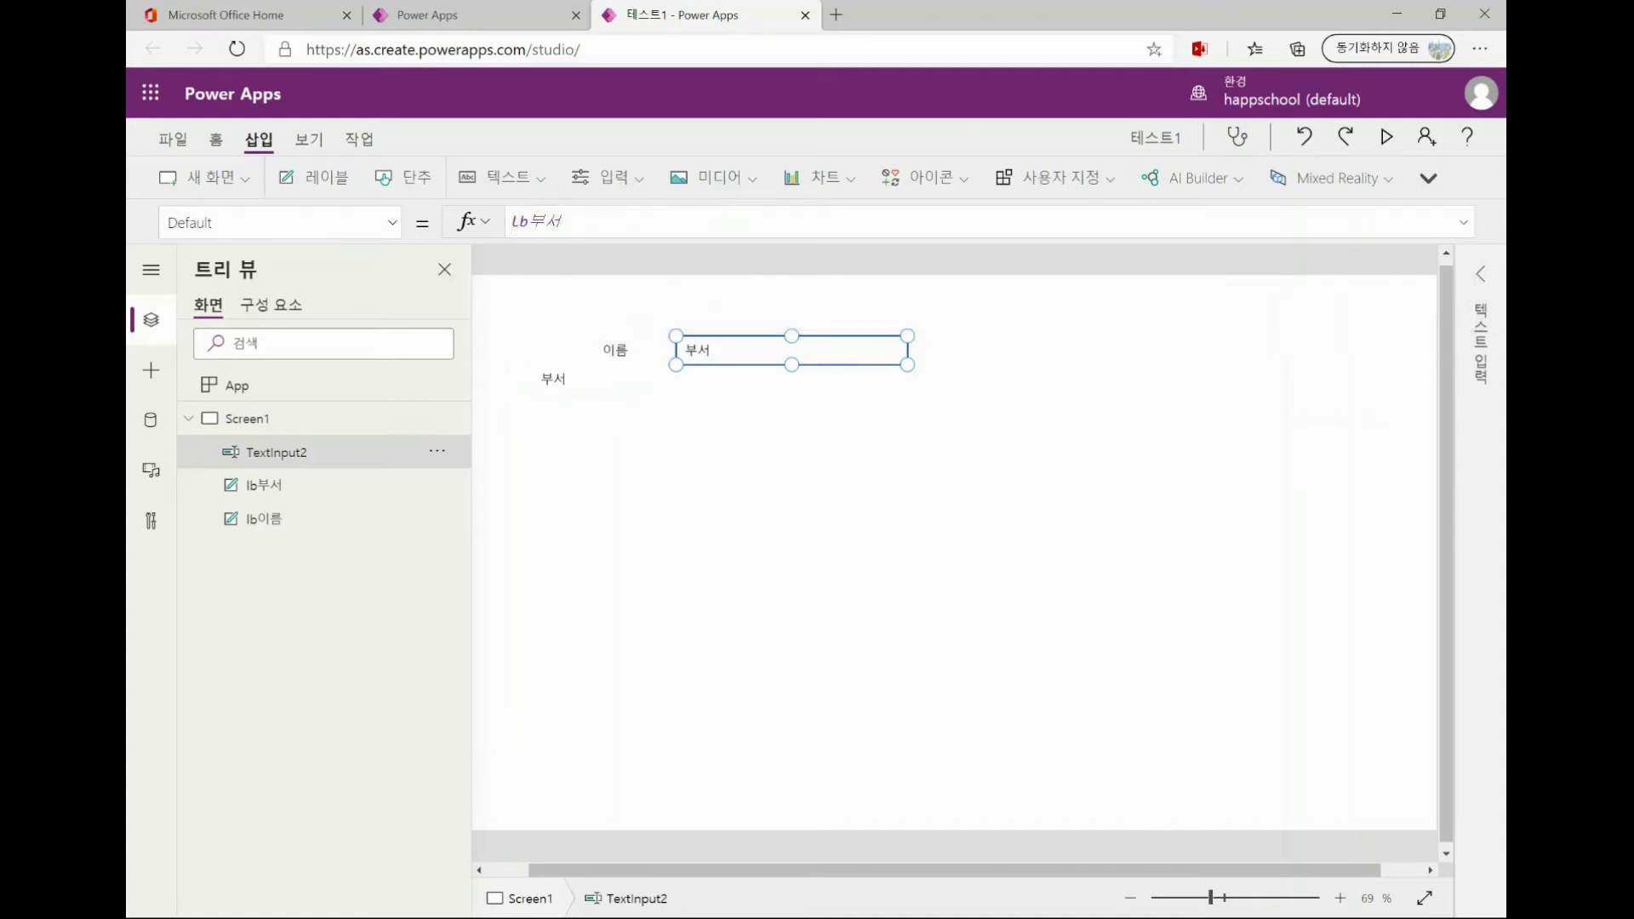
Step: Remove the lb부서 reference from the Default property of TextInput2, leaving it empty, and select Screen1
left_click(562, 221)
key("BackSpace")
key("BackSpace")
key("BackSpace")
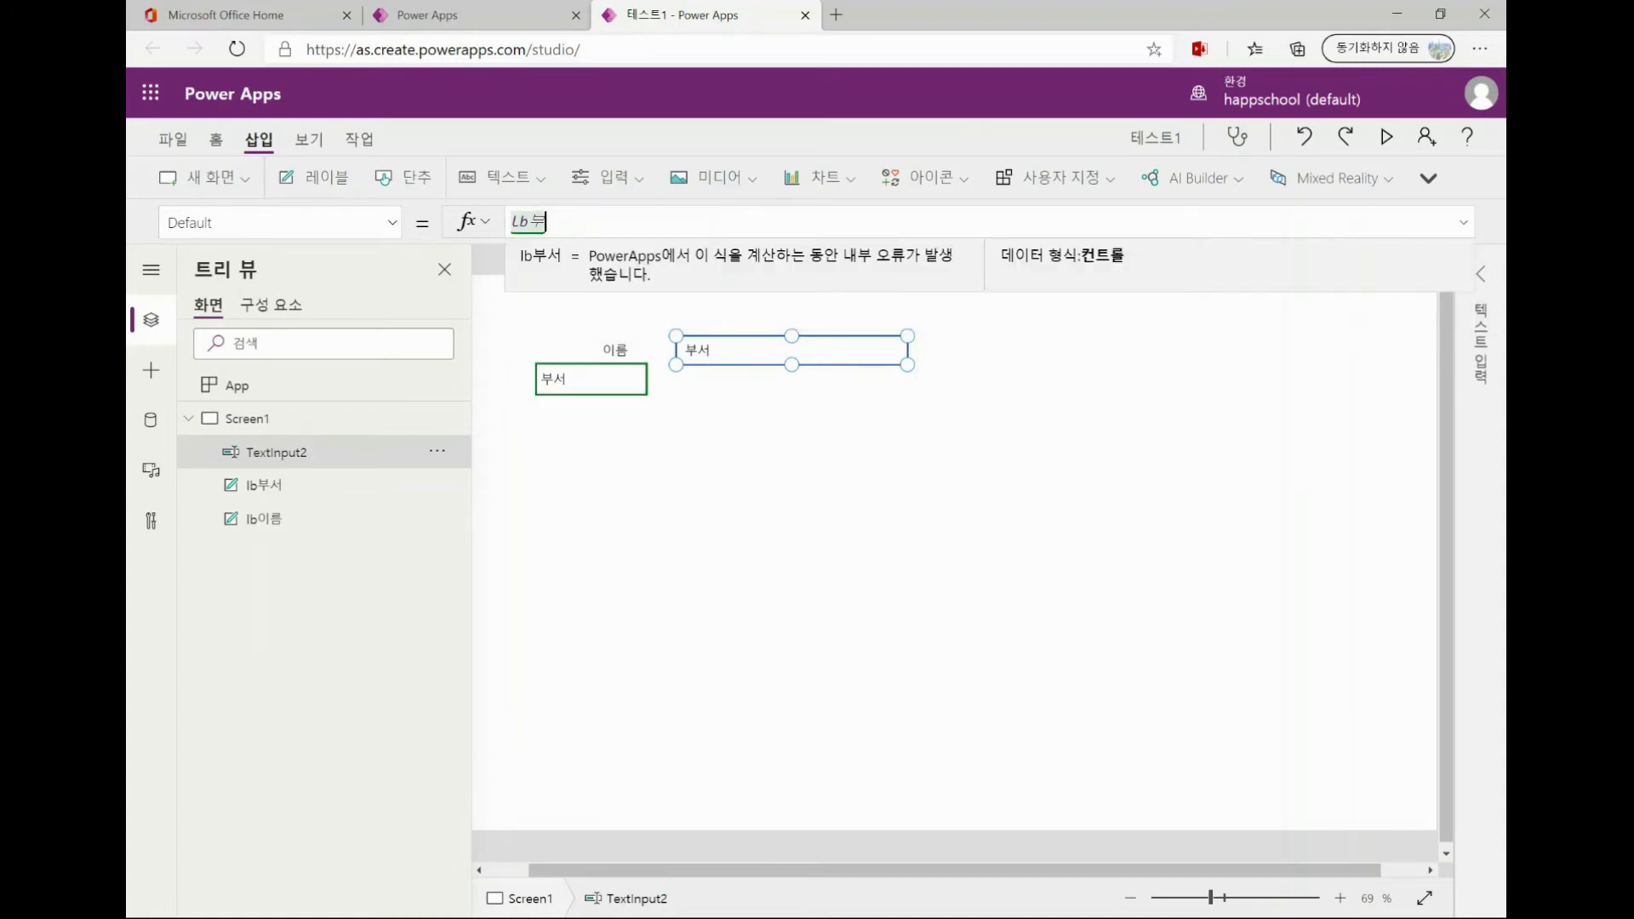
key("BackSpace")
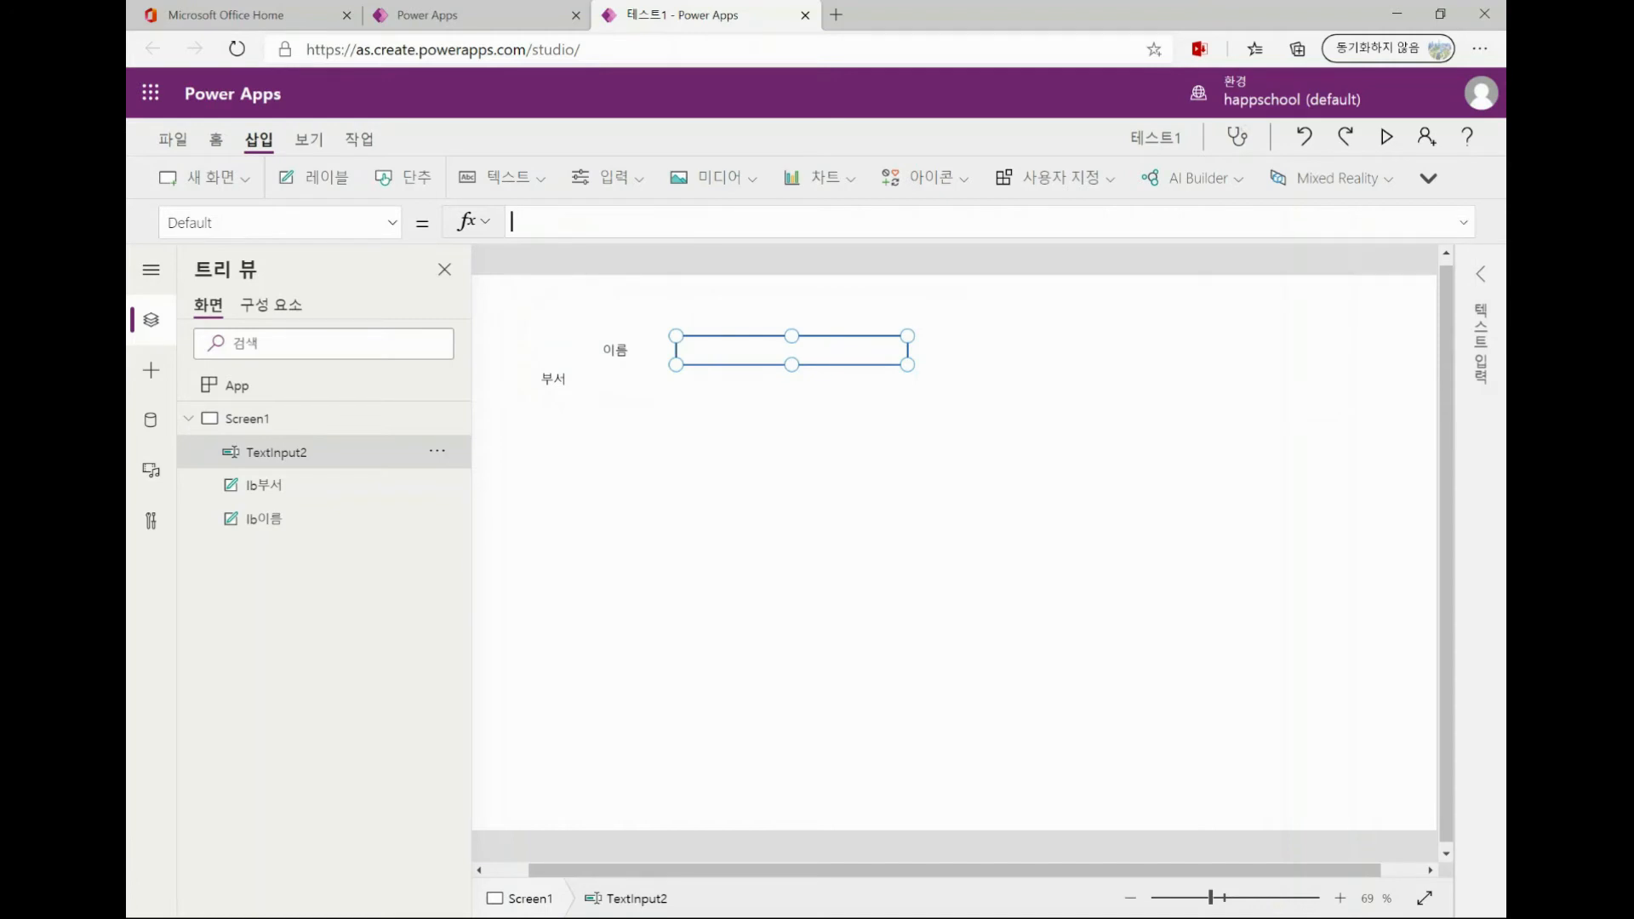
left_click(247, 419)
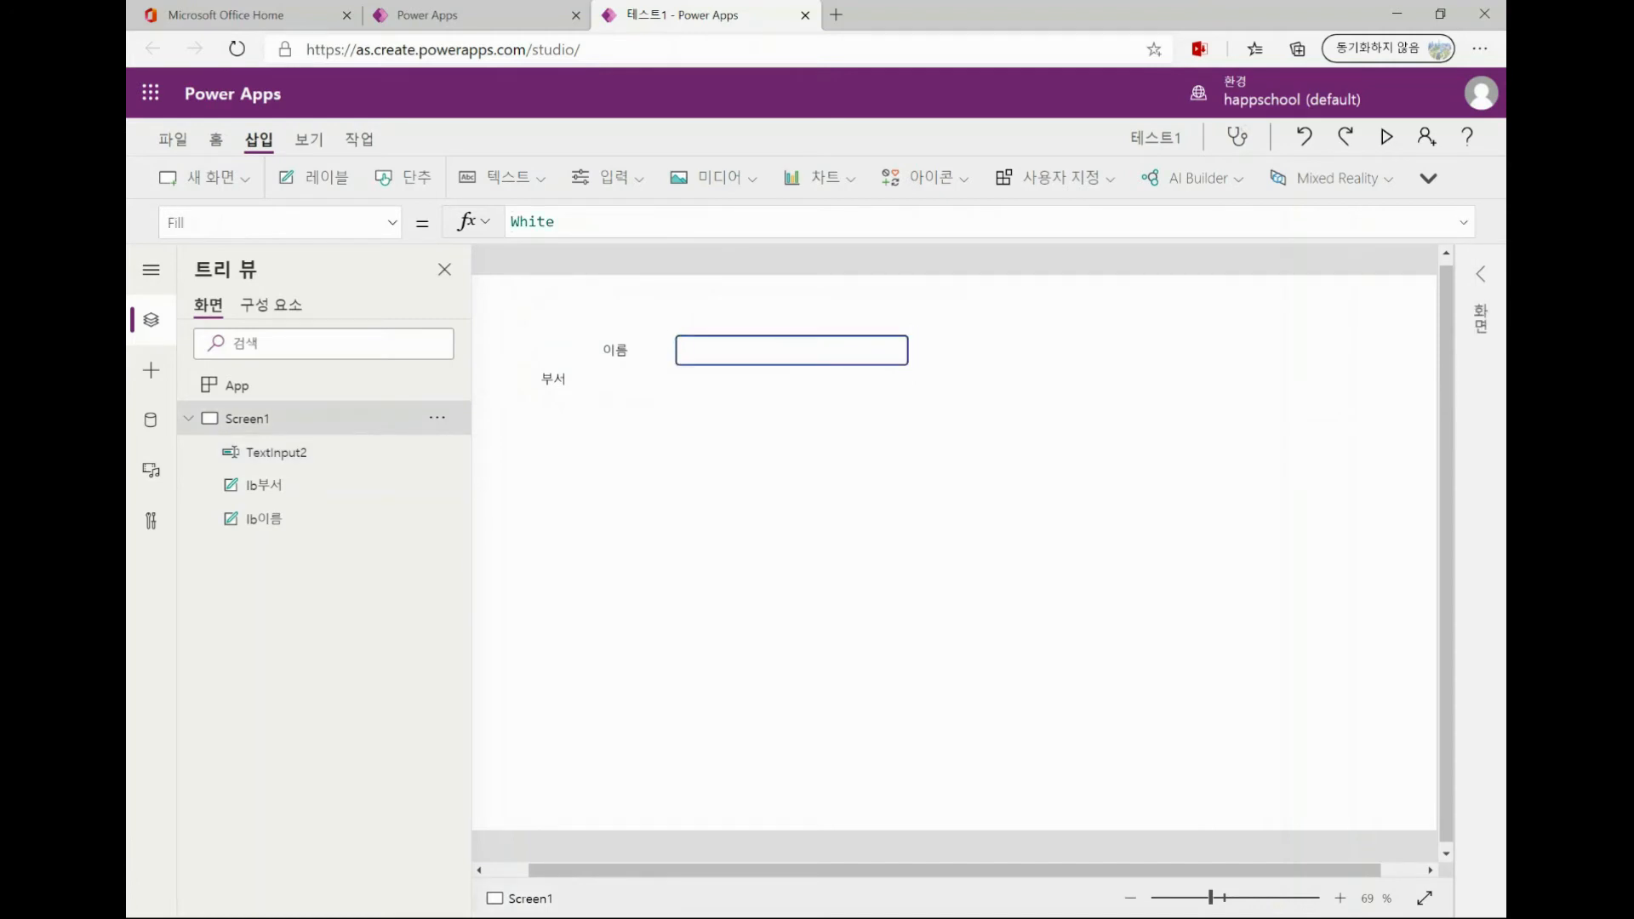
Step: Insert a dropdown (드롭다운) control and place it directly below the text input, beside the 부서 label
left_click(502, 177)
left_click(607, 177)
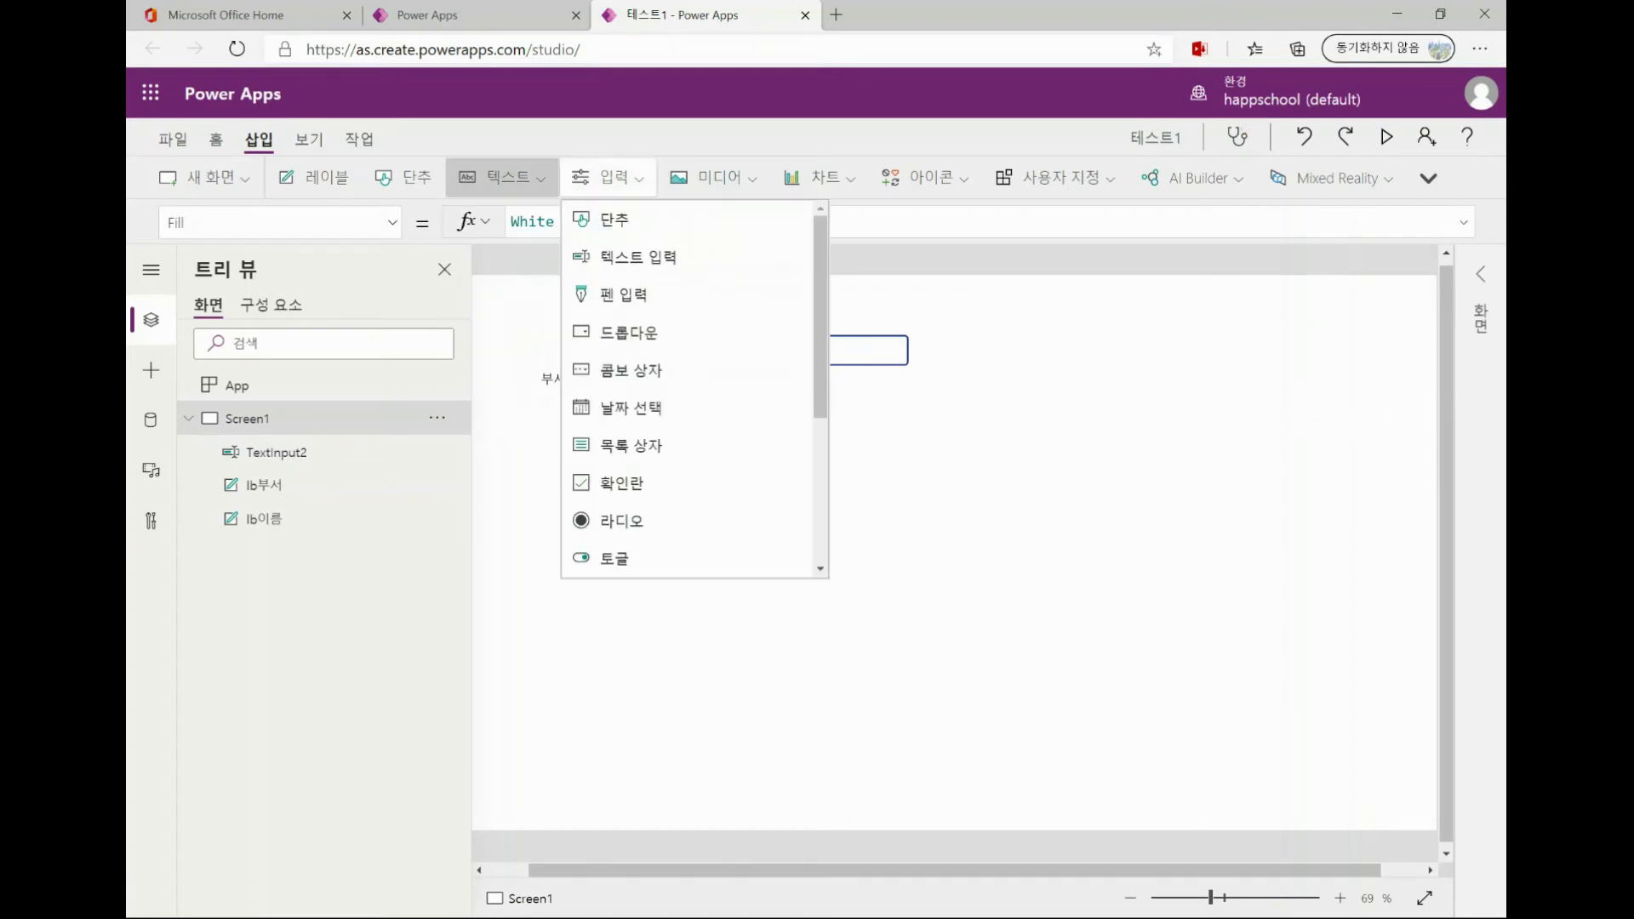
left_click(629, 332)
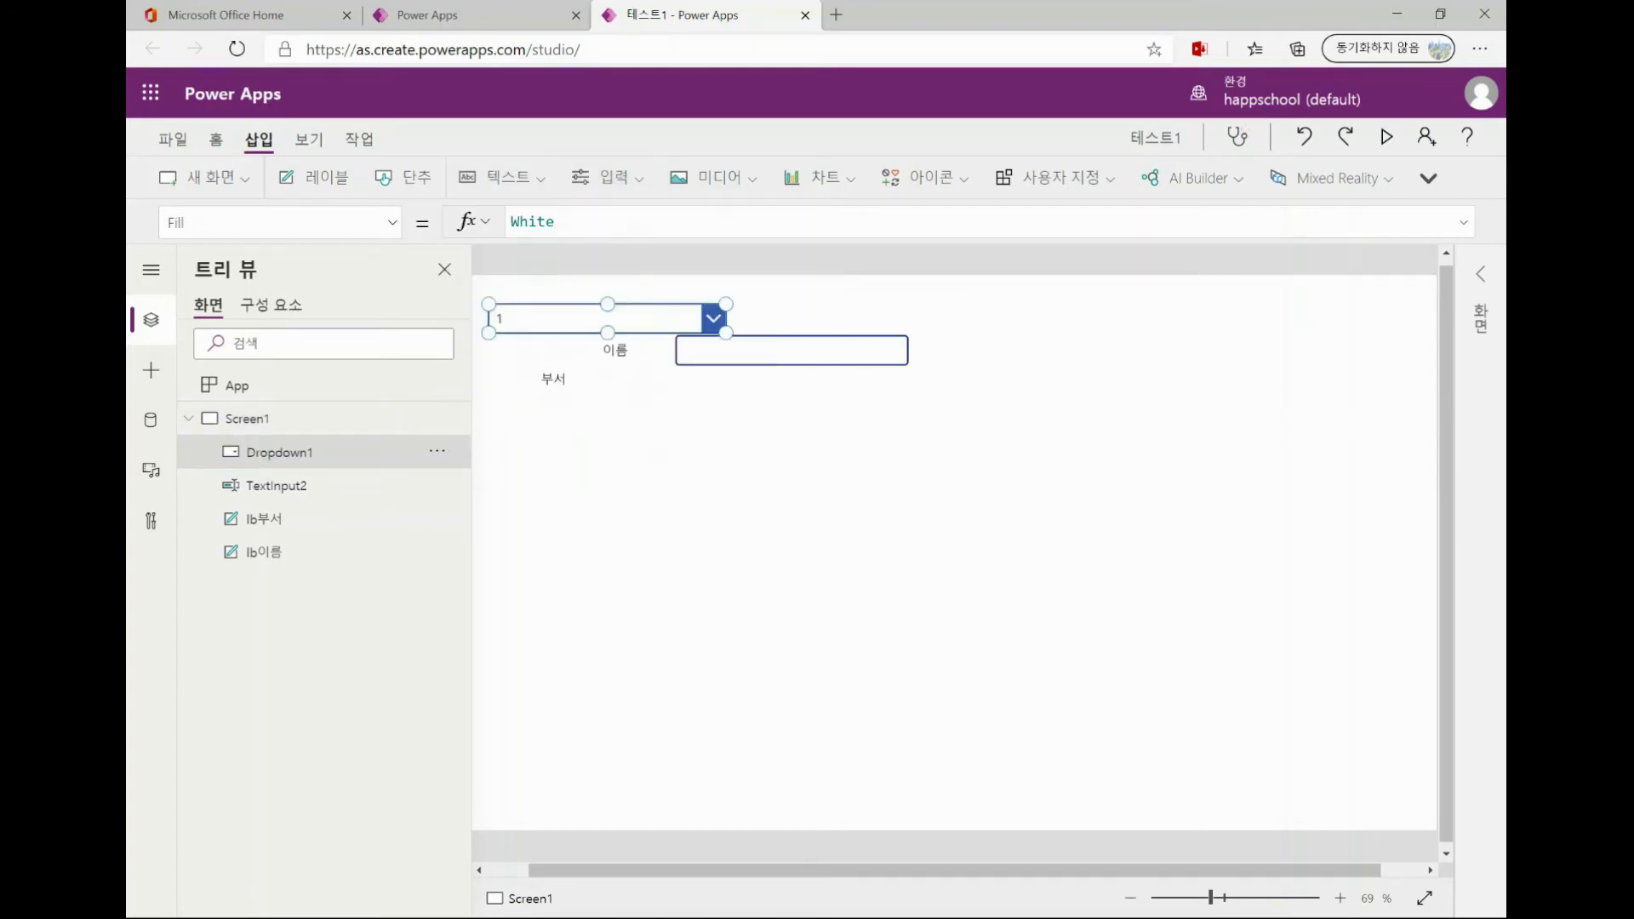
left_click_drag(607, 317, 795, 387)
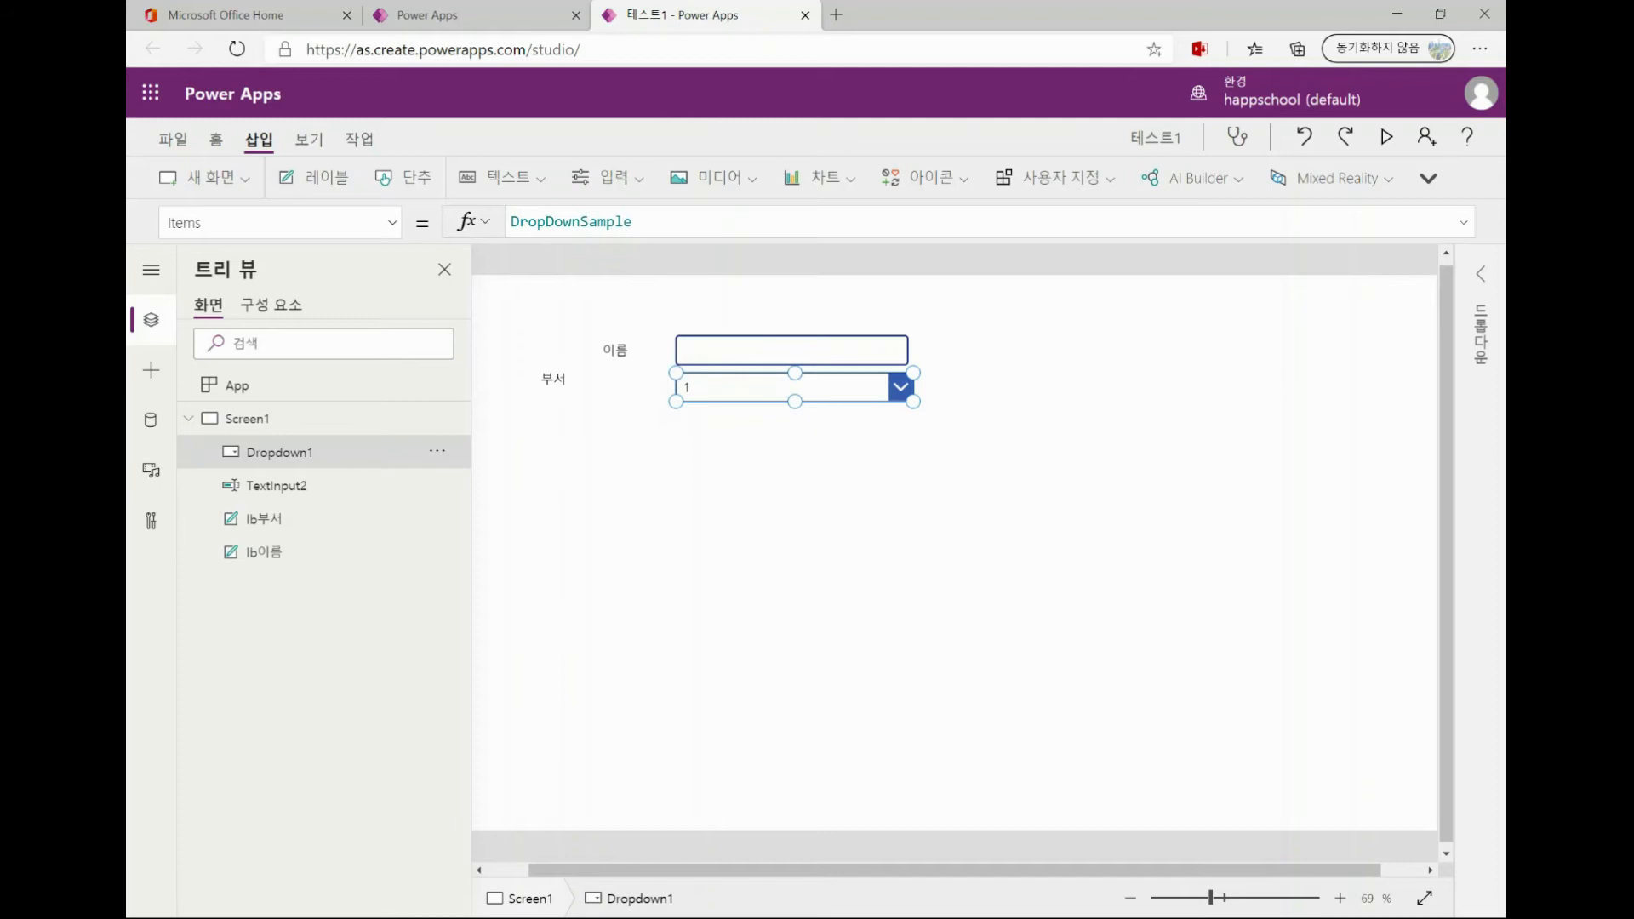
left_click(791, 510)
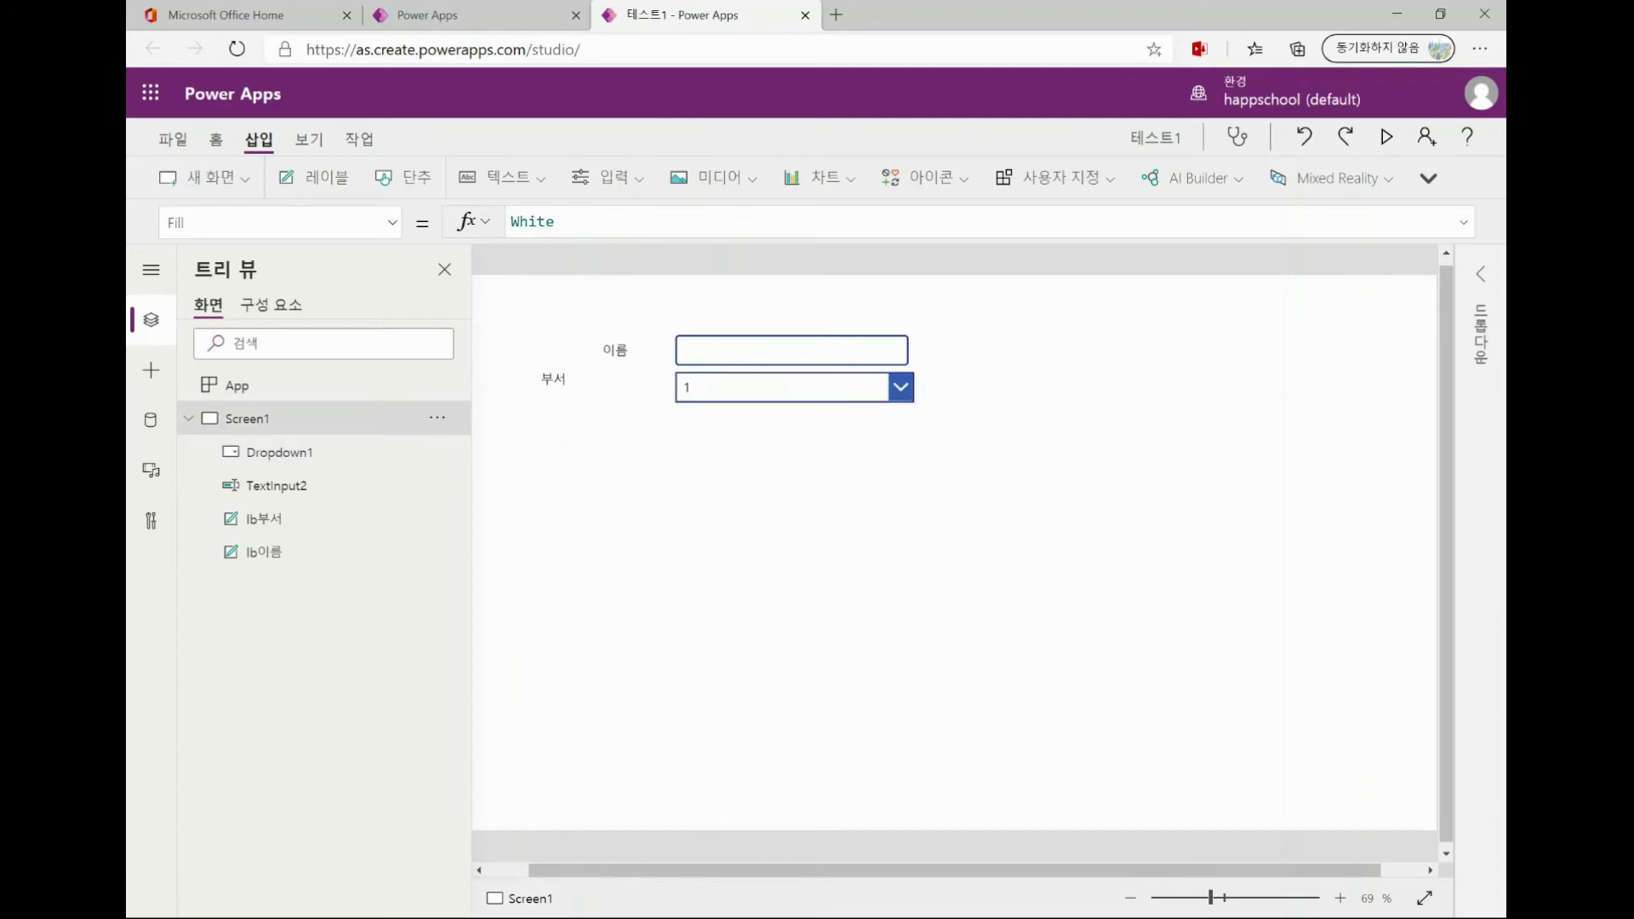
Step: Read the description of the combo box (콤보 상자) input control to compare it with the dropdown
left_click(781, 387)
left_click(606, 177)
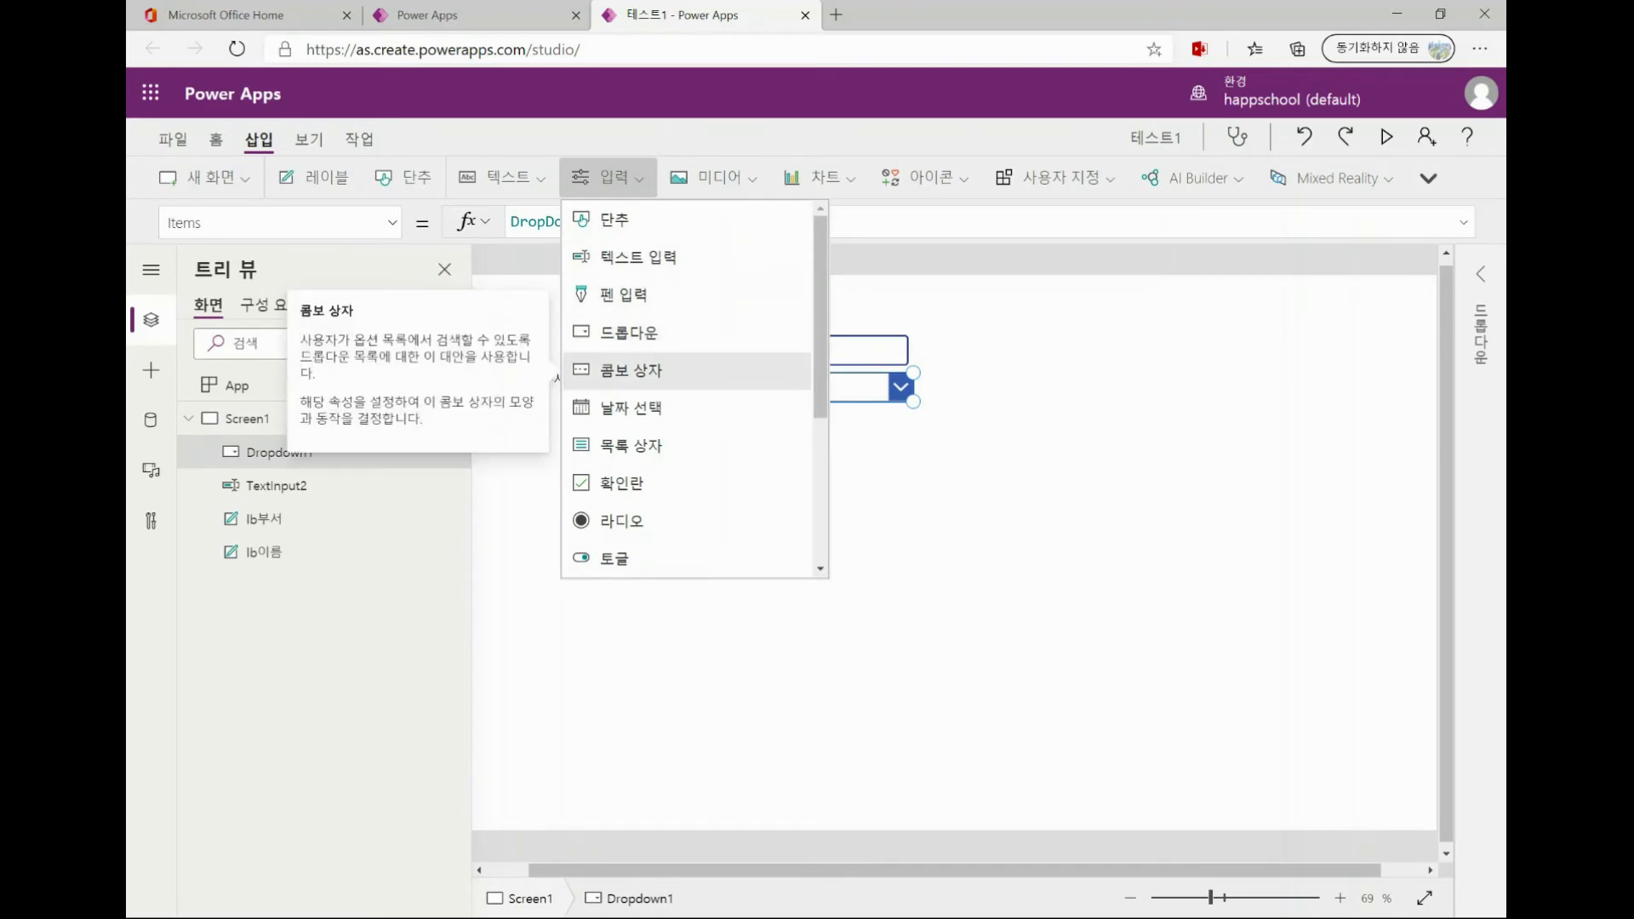
left_click(962, 490)
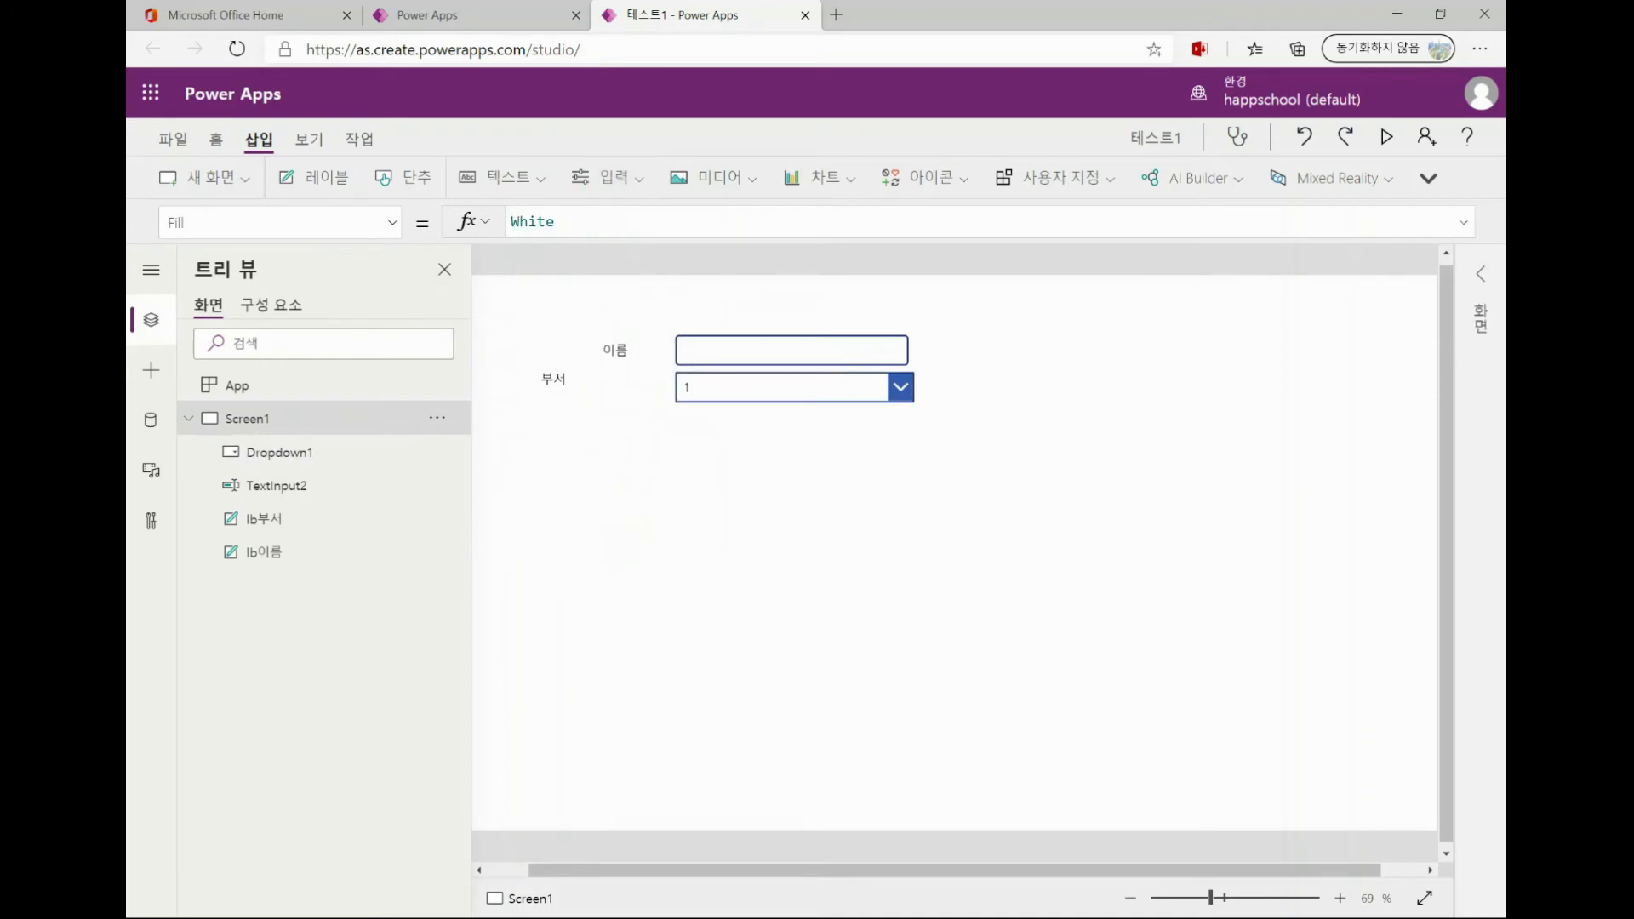
Step: Set the Items property of Dropdown1 to ["영업부","인사","경영지원","총무"]
left_click(793, 388)
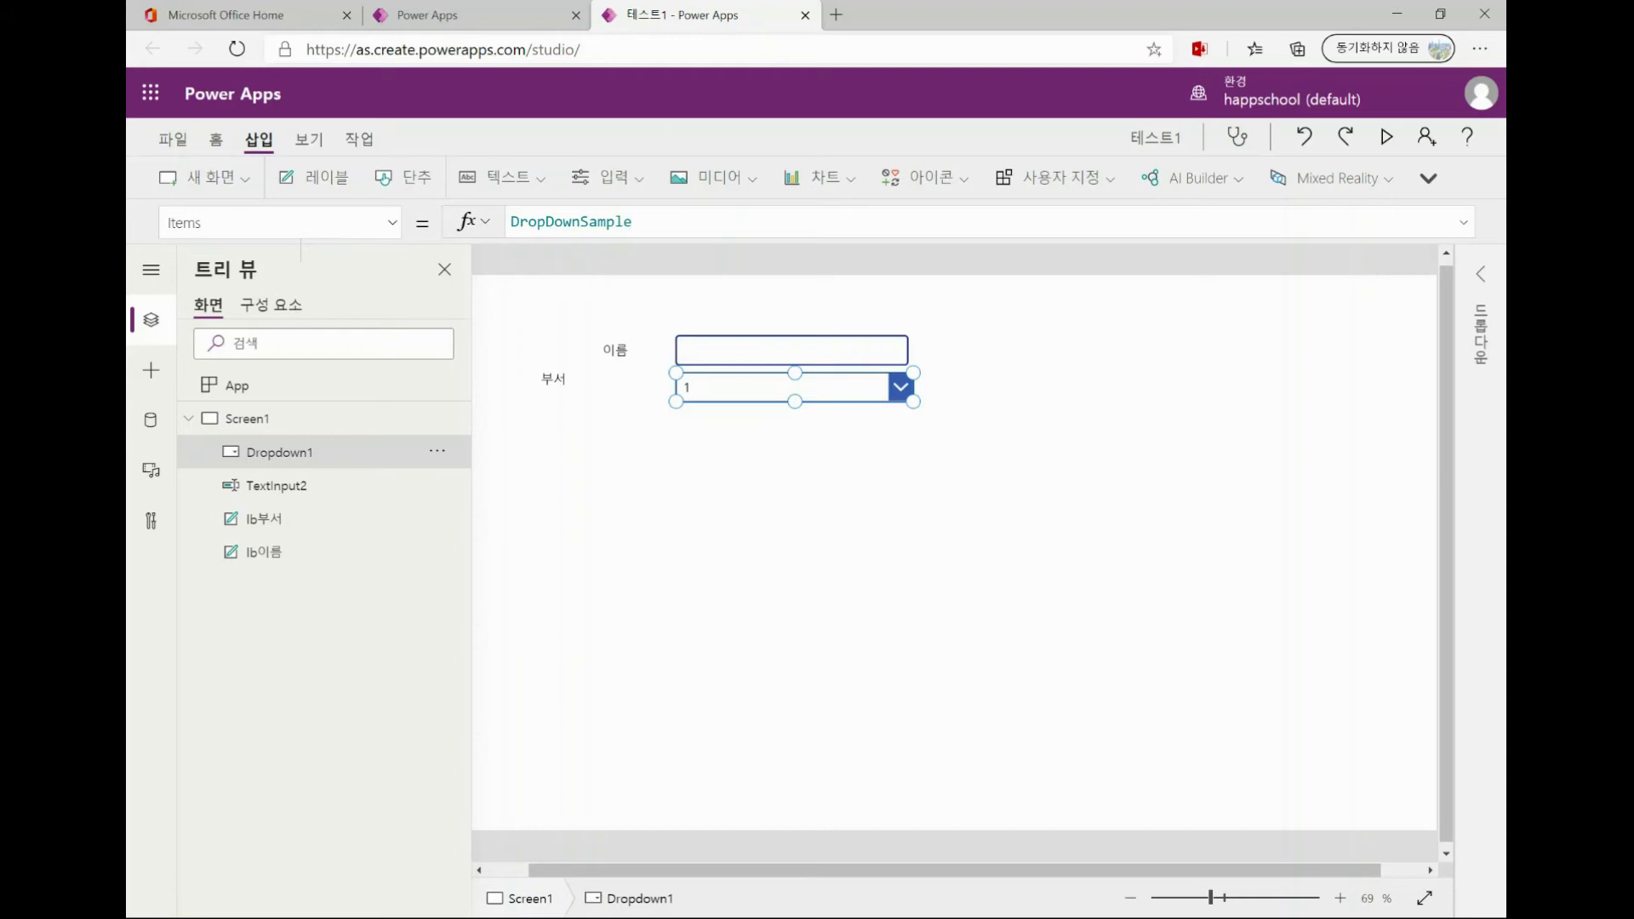
left_click_drag(634, 222, 502, 222)
key("ctrl+c")
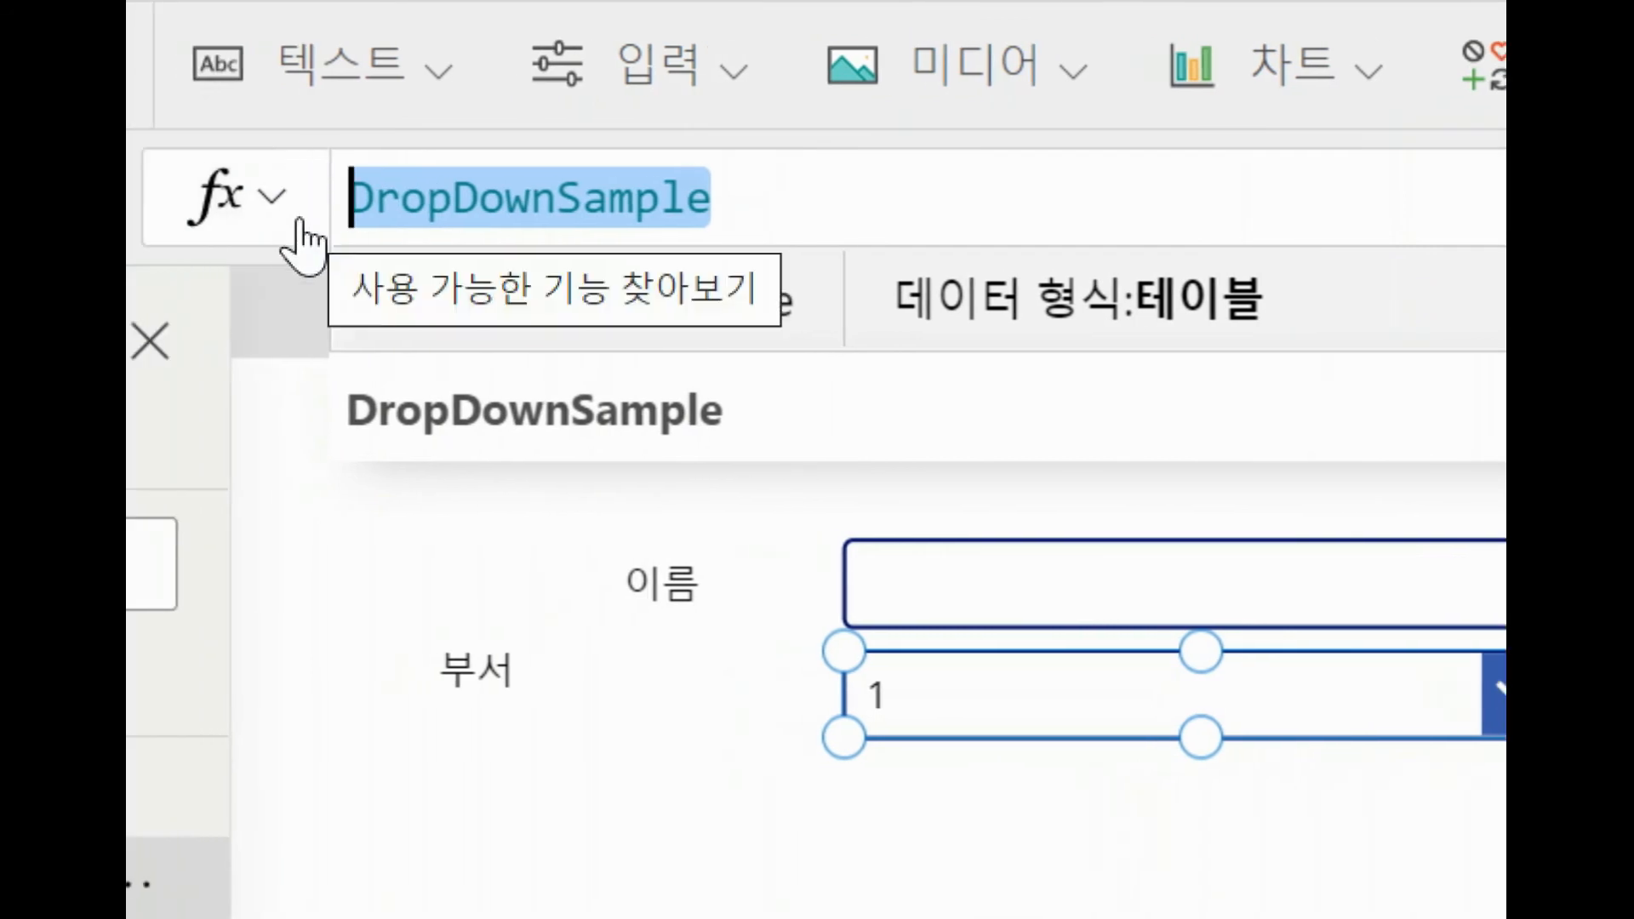
type("[")
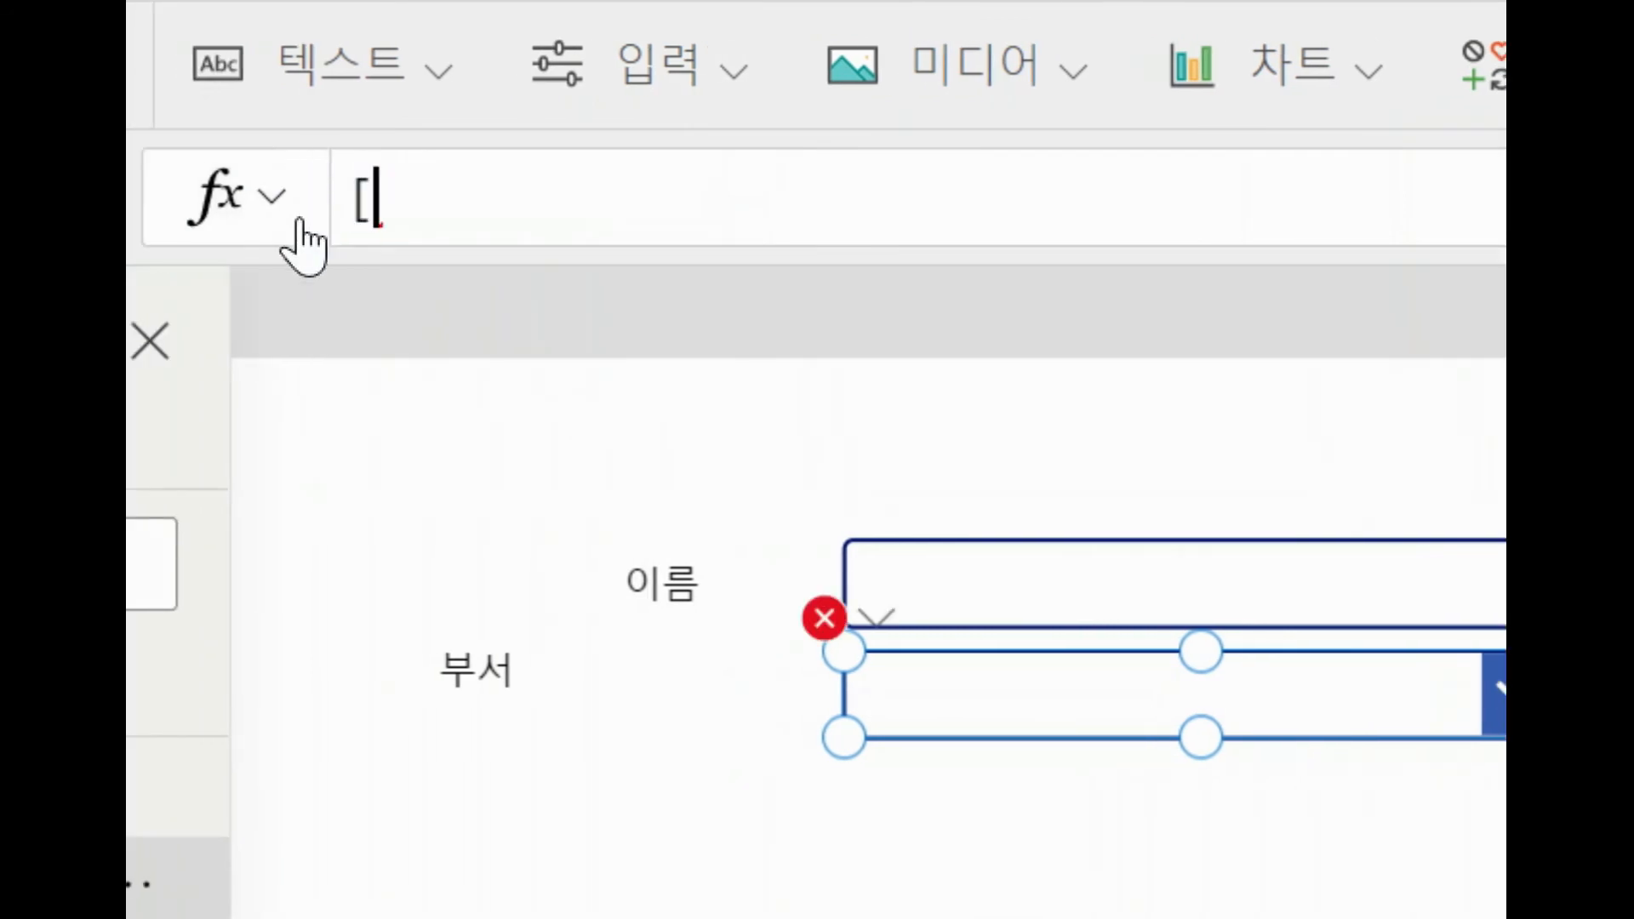
type("\"")
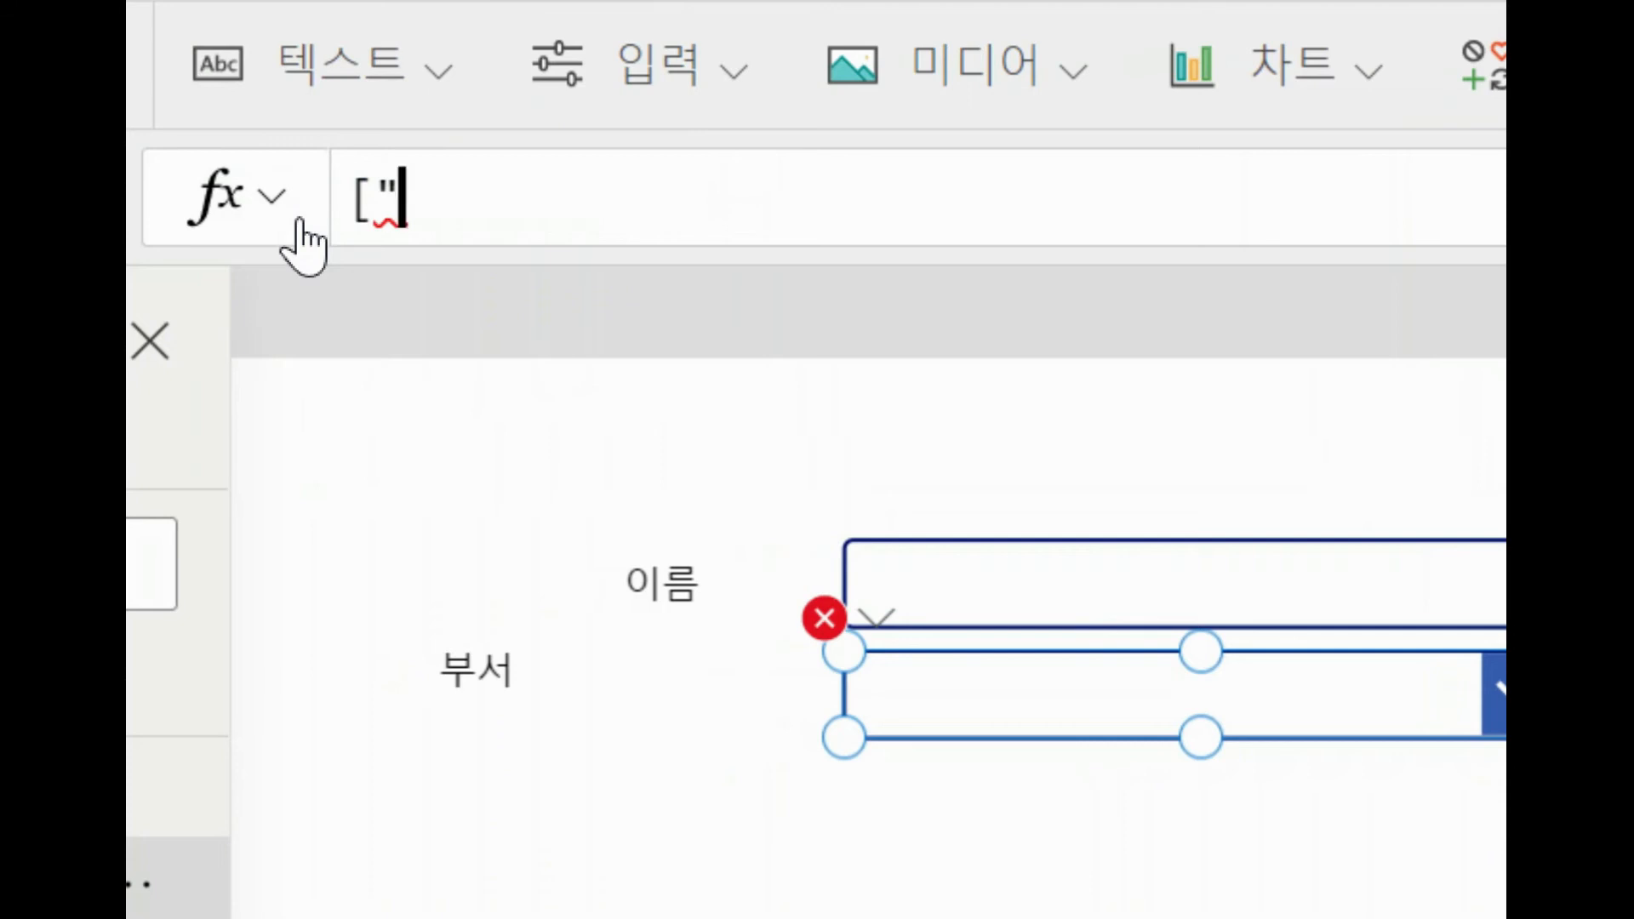
type("여영업부")
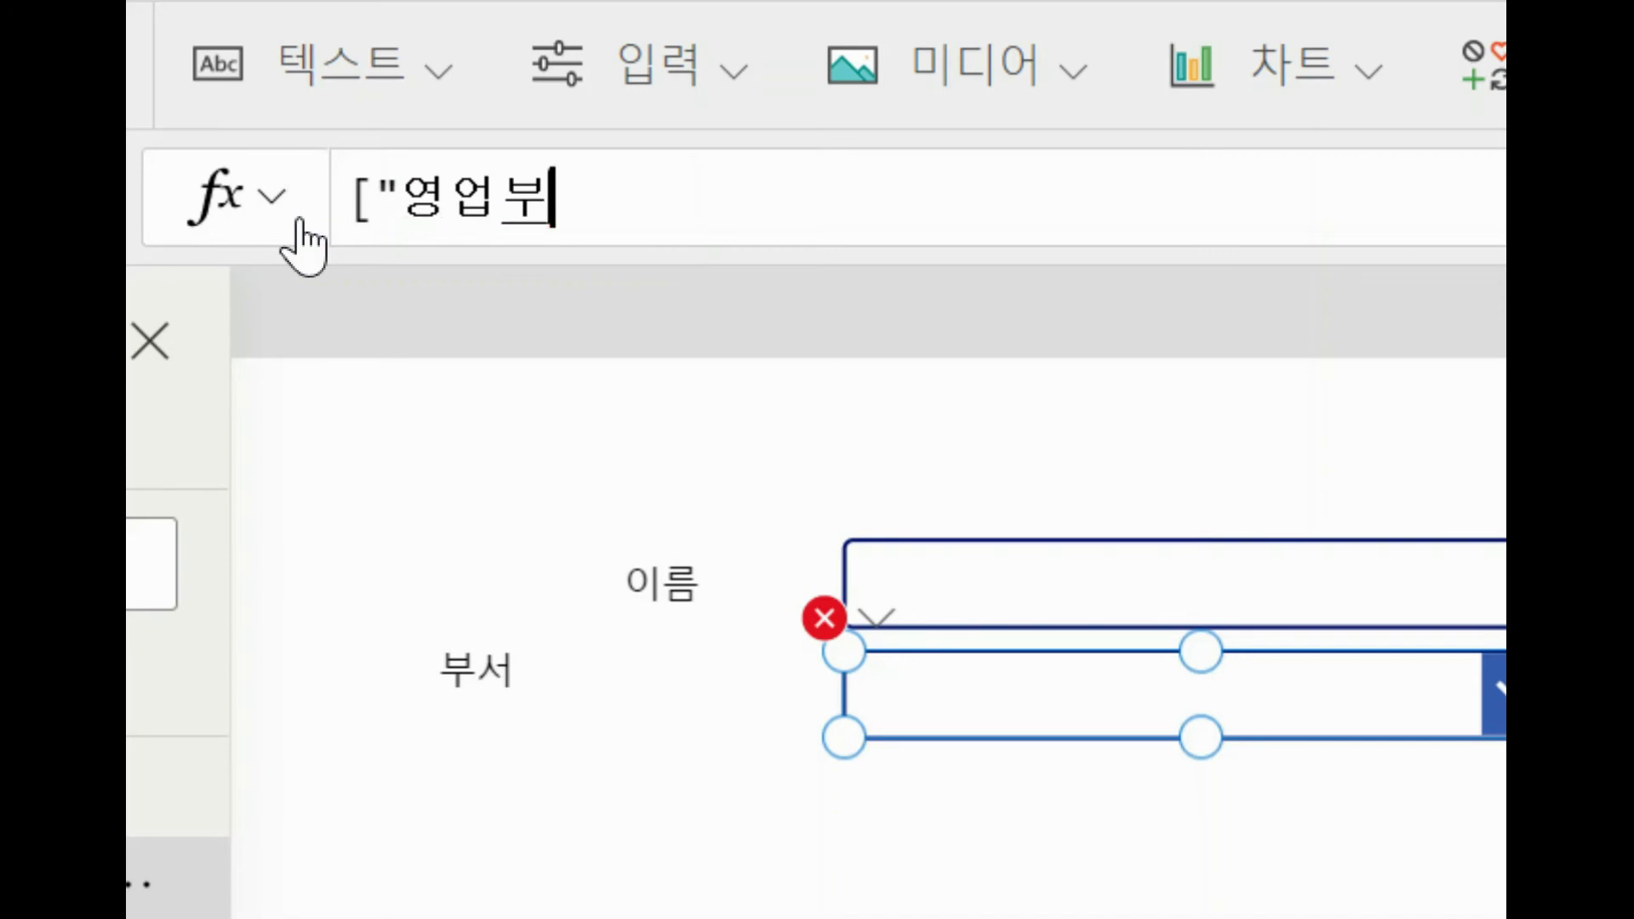
type("\",")
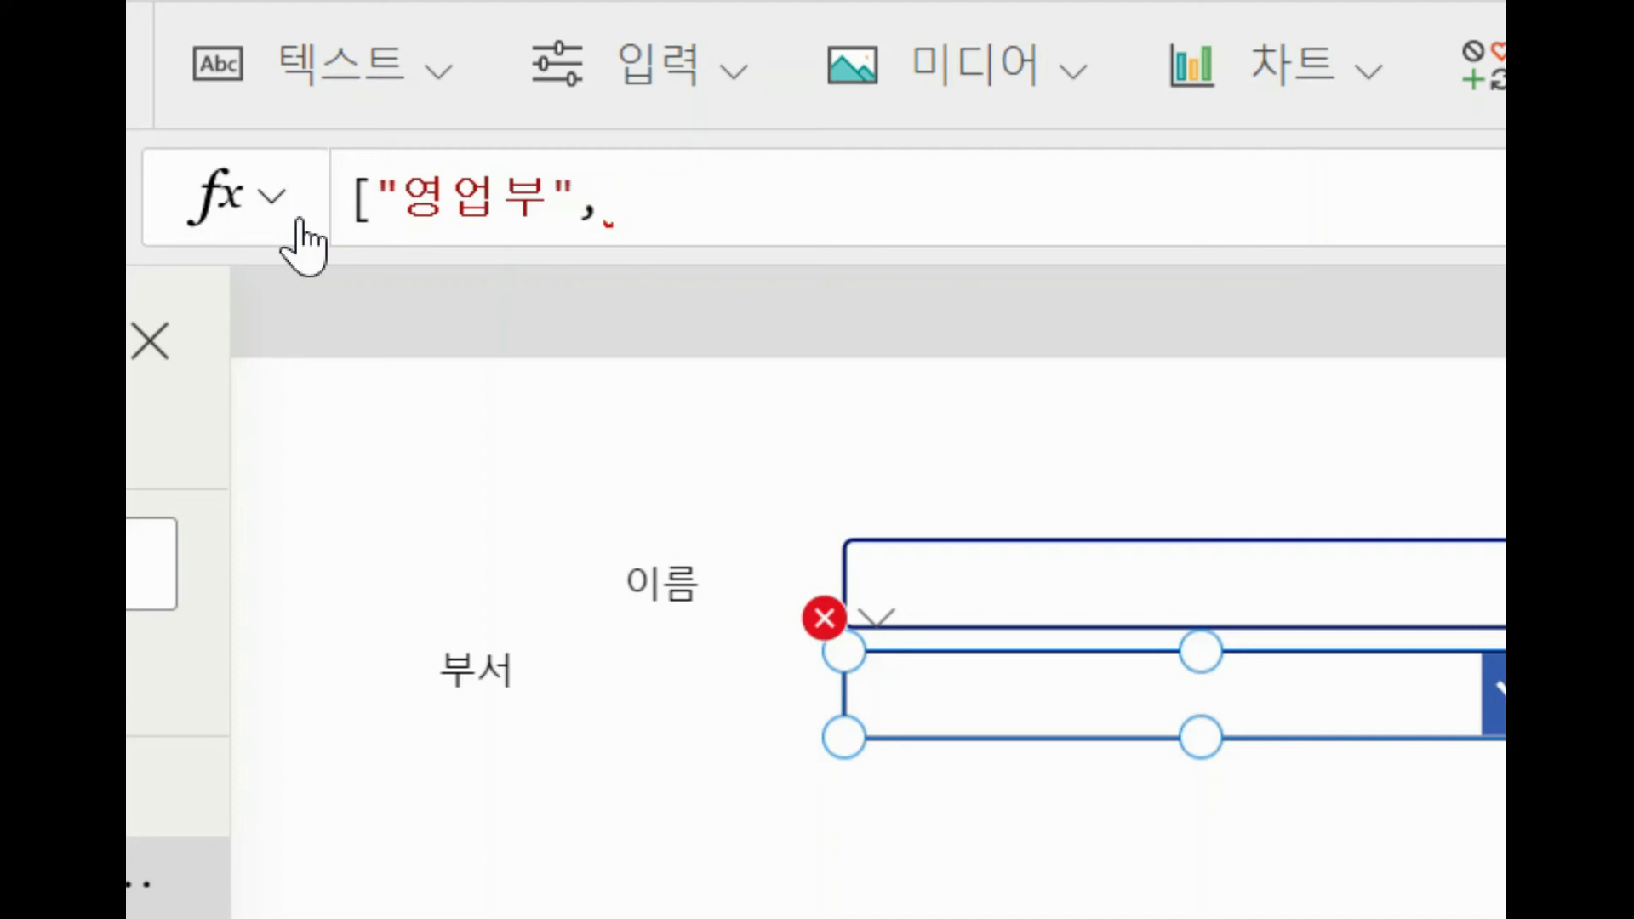
type("\"인사")
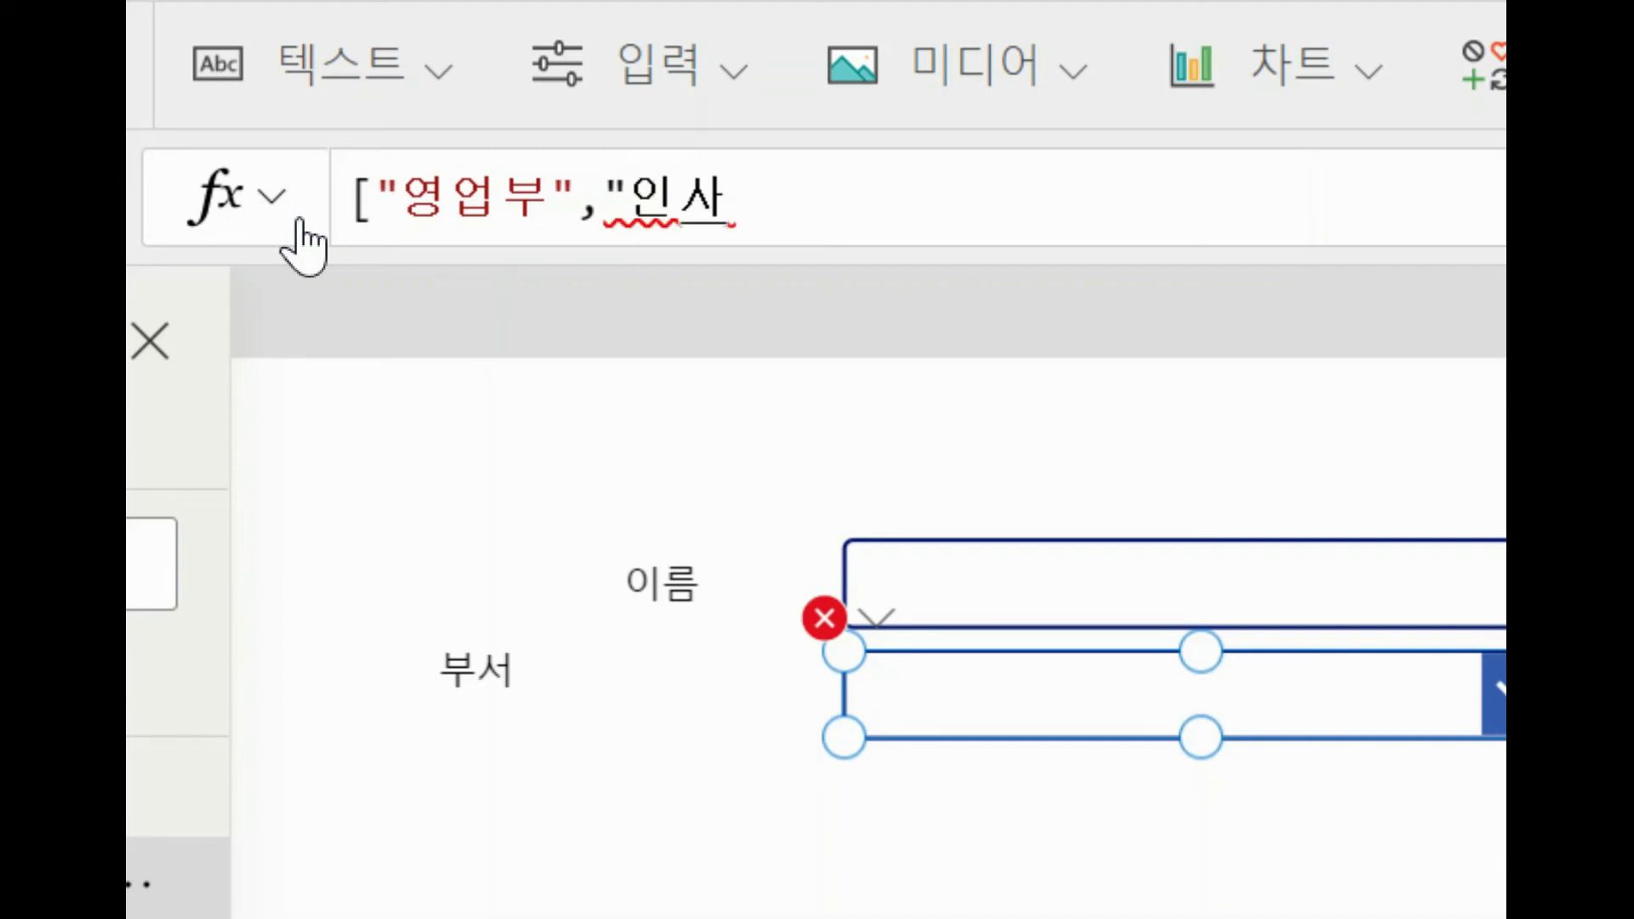
type("\",\"여")
type("영지원")
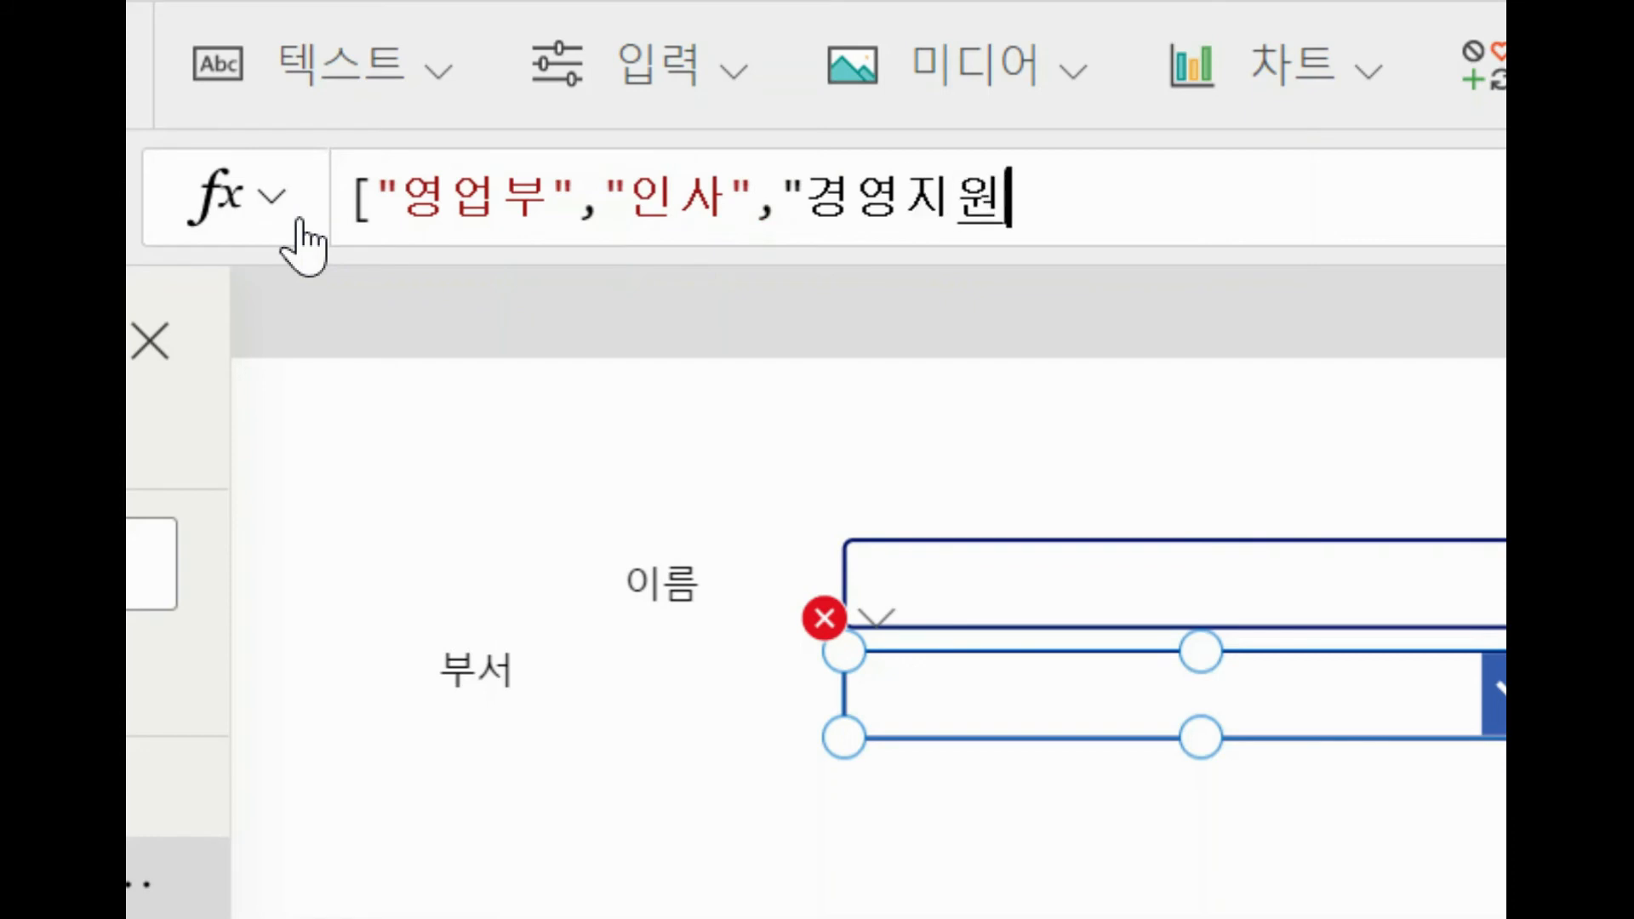
type("\",\"초")
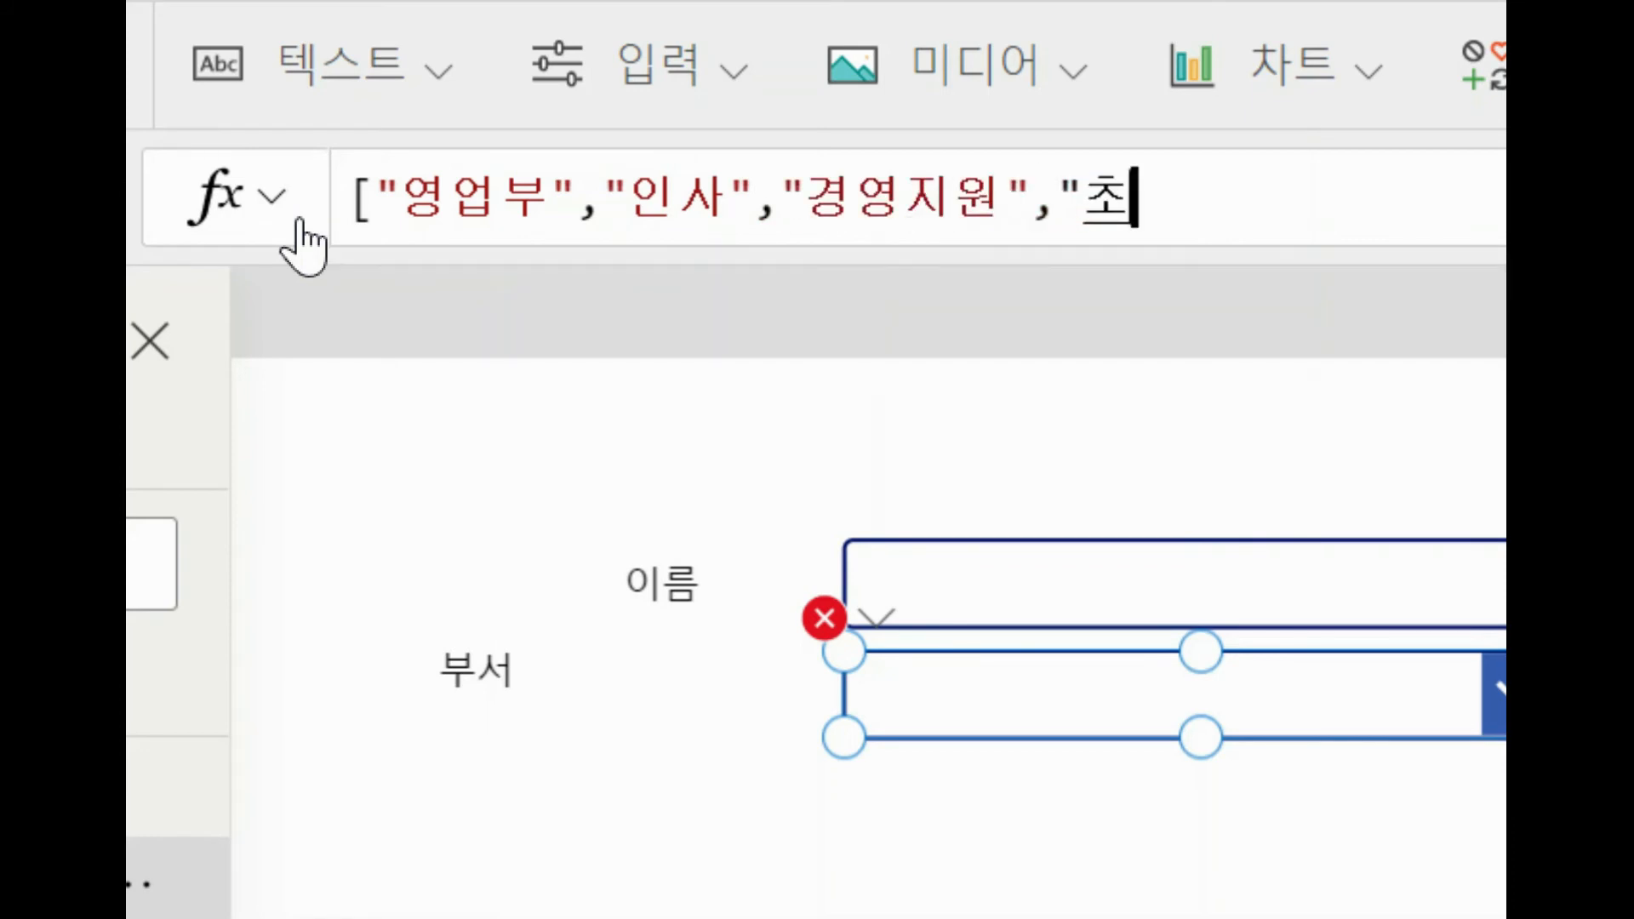
key("BackSpace")
type("총무\"")
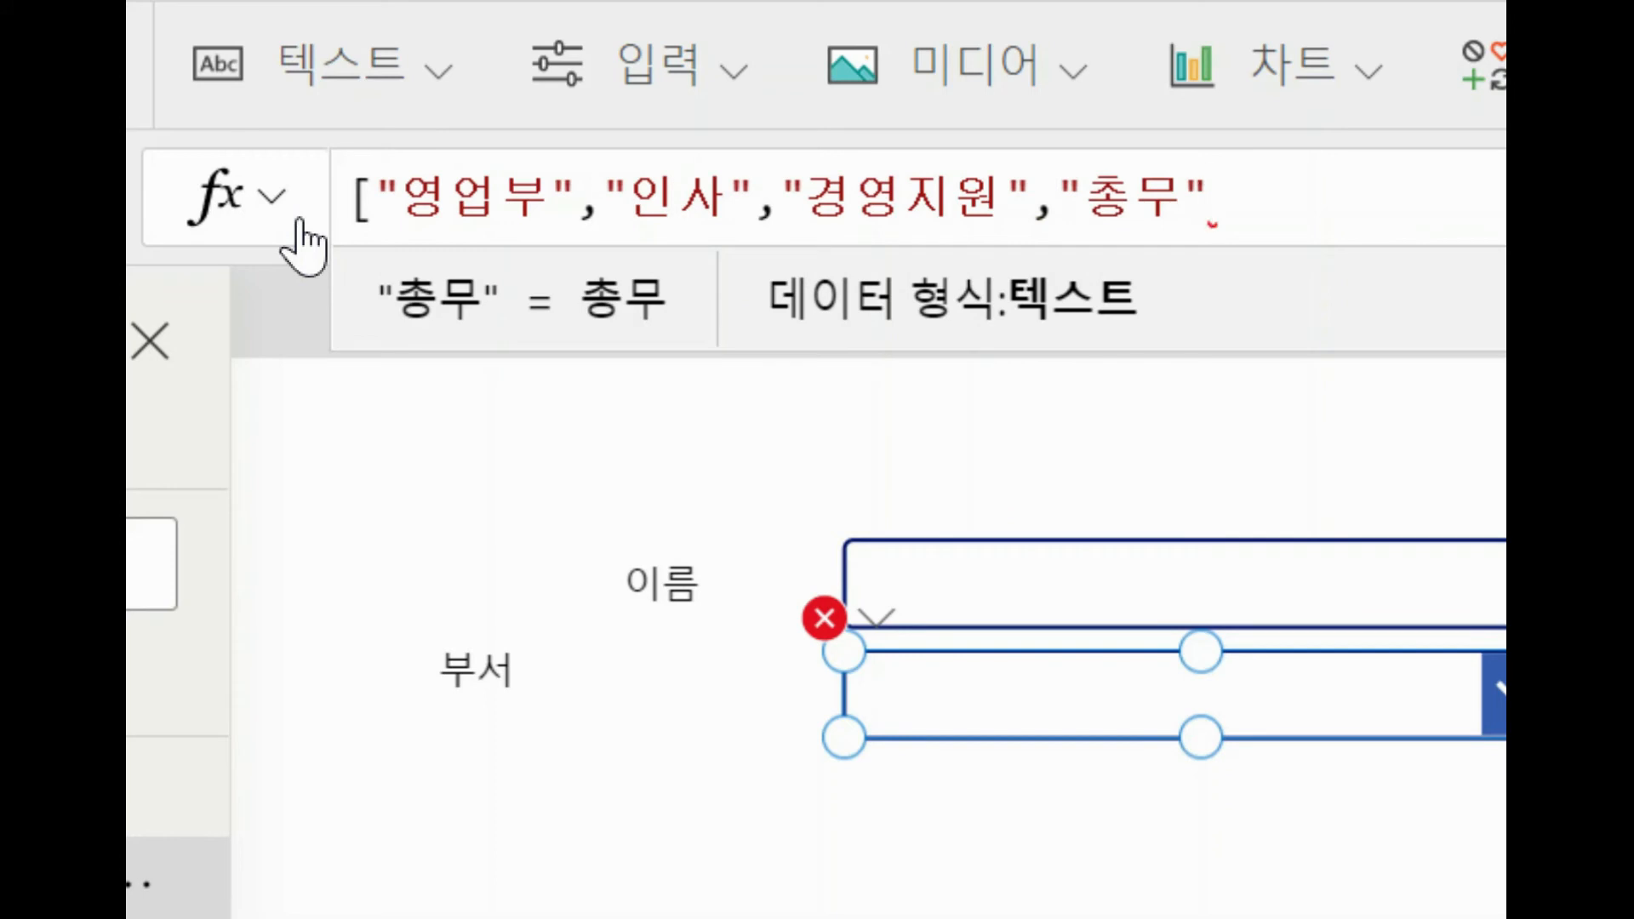
type("]")
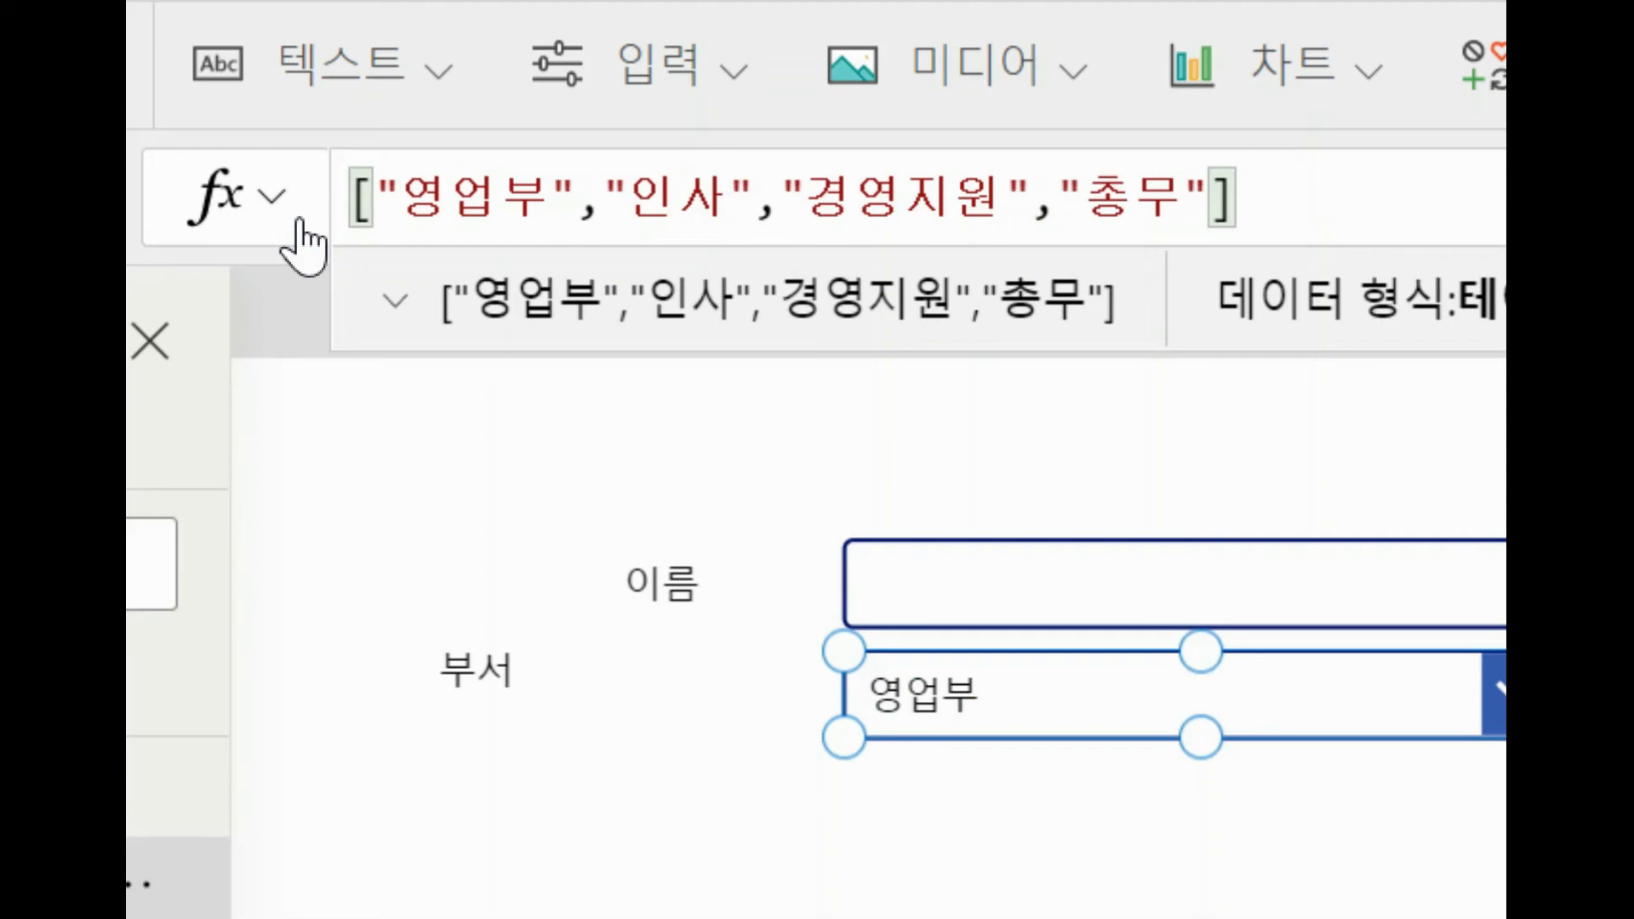
Step: Restore DropDownSample as the Items formula of Dropdown1
key("ctrl+a")
key("ctrl+v")
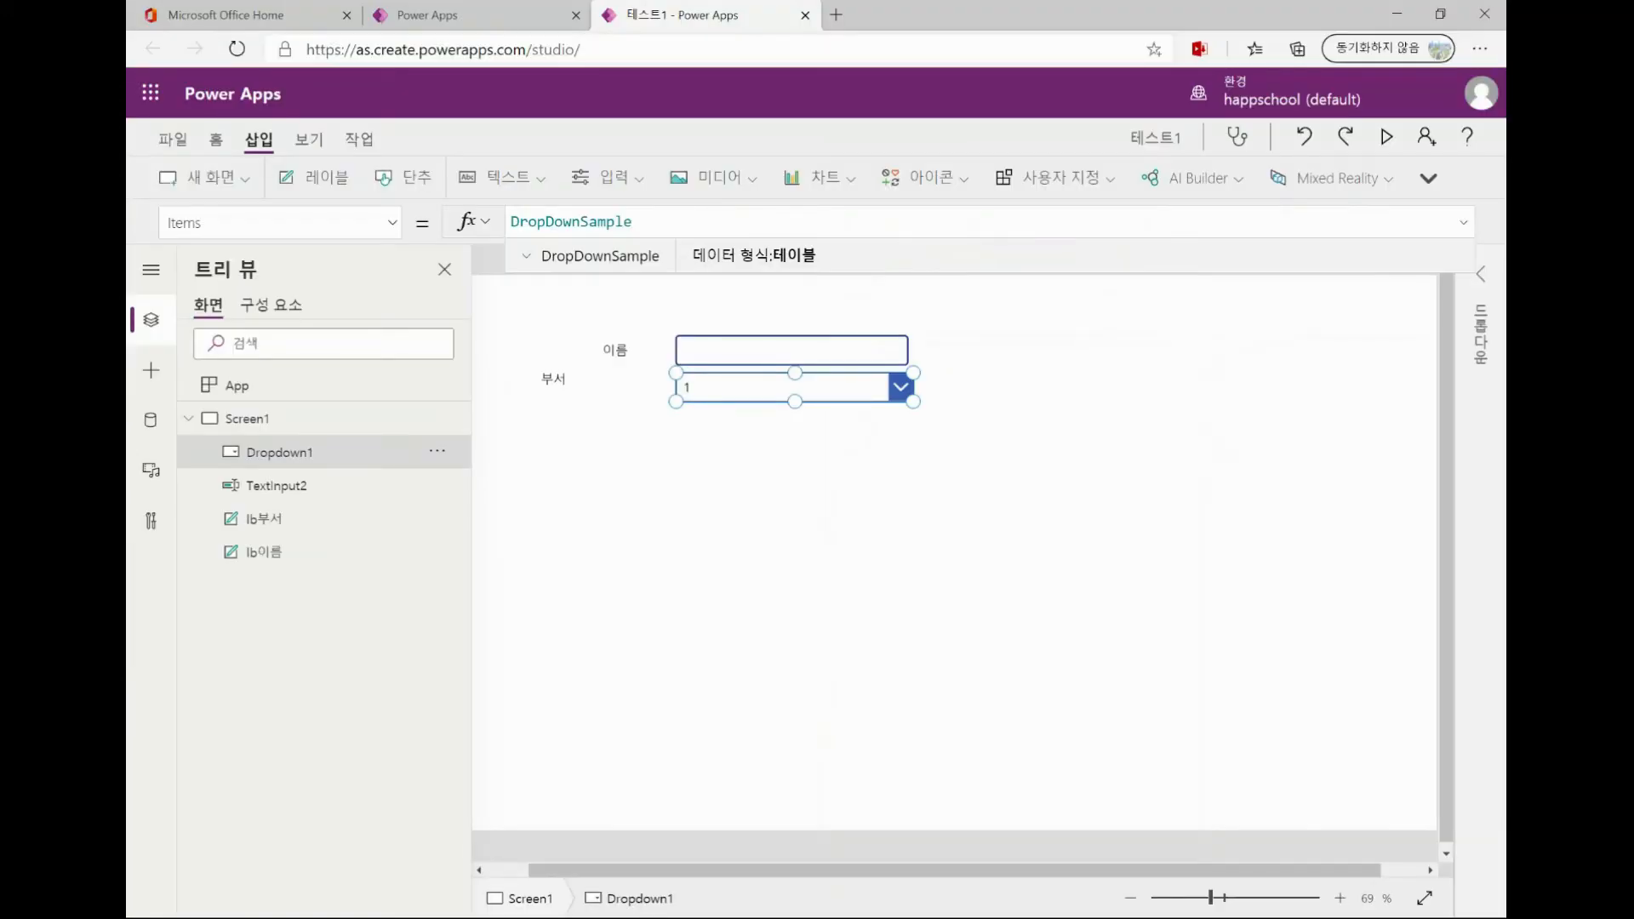
left_click(979, 510)
Step: Replace the Items formula of Dropdown1 with ["영업","인사","경영지원"]
left_click(783, 388)
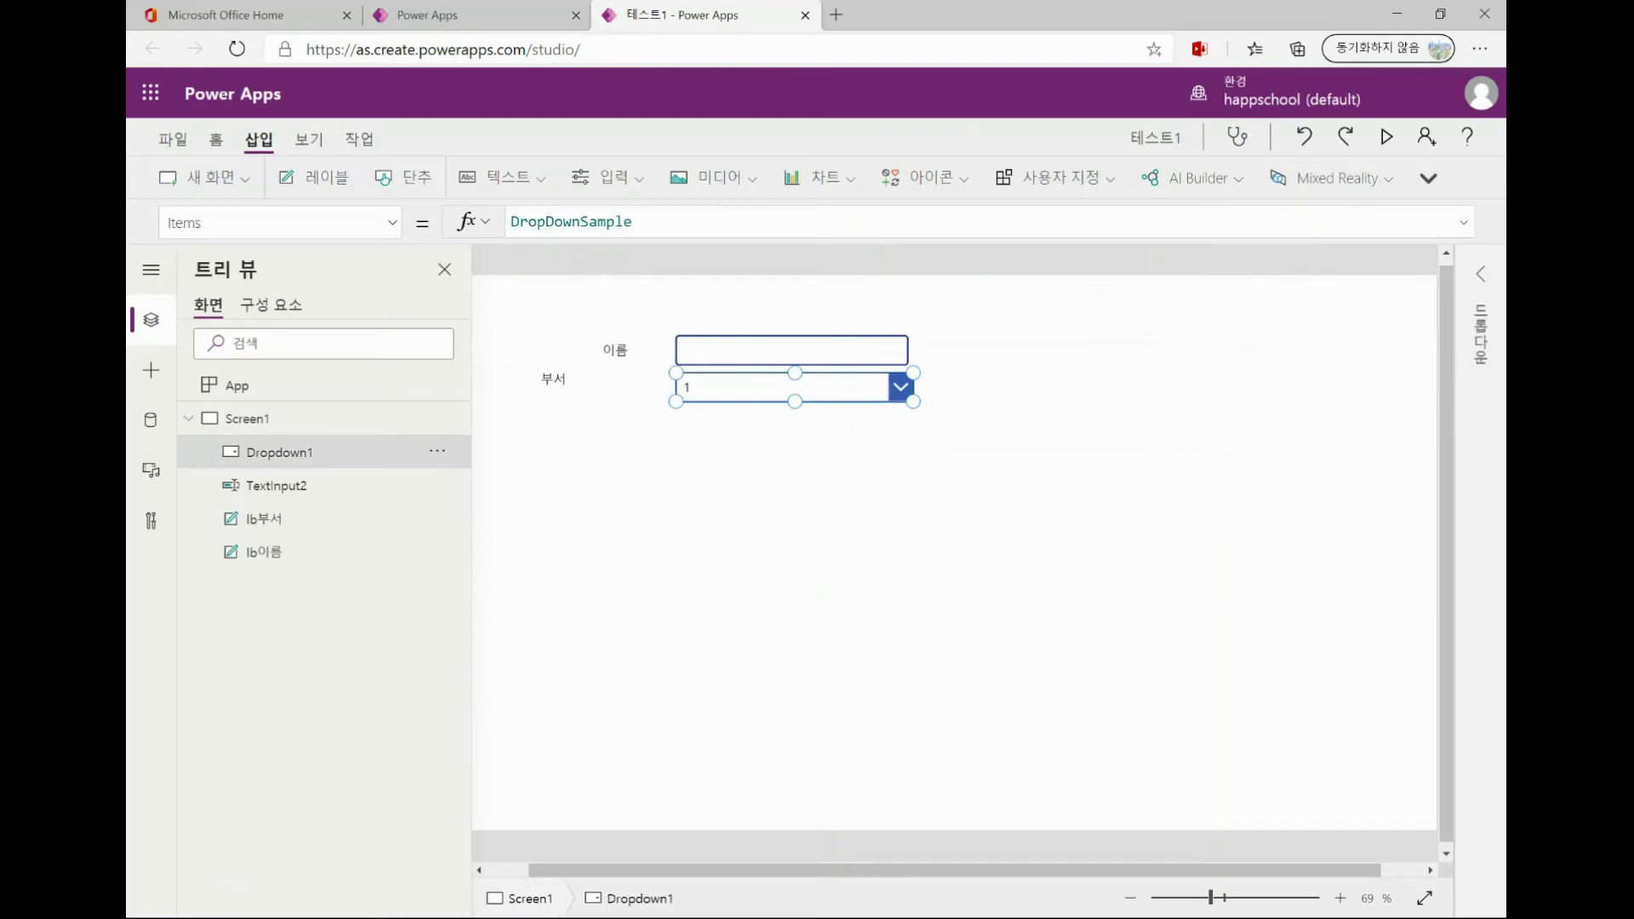
left_click_drag(640, 222, 494, 222)
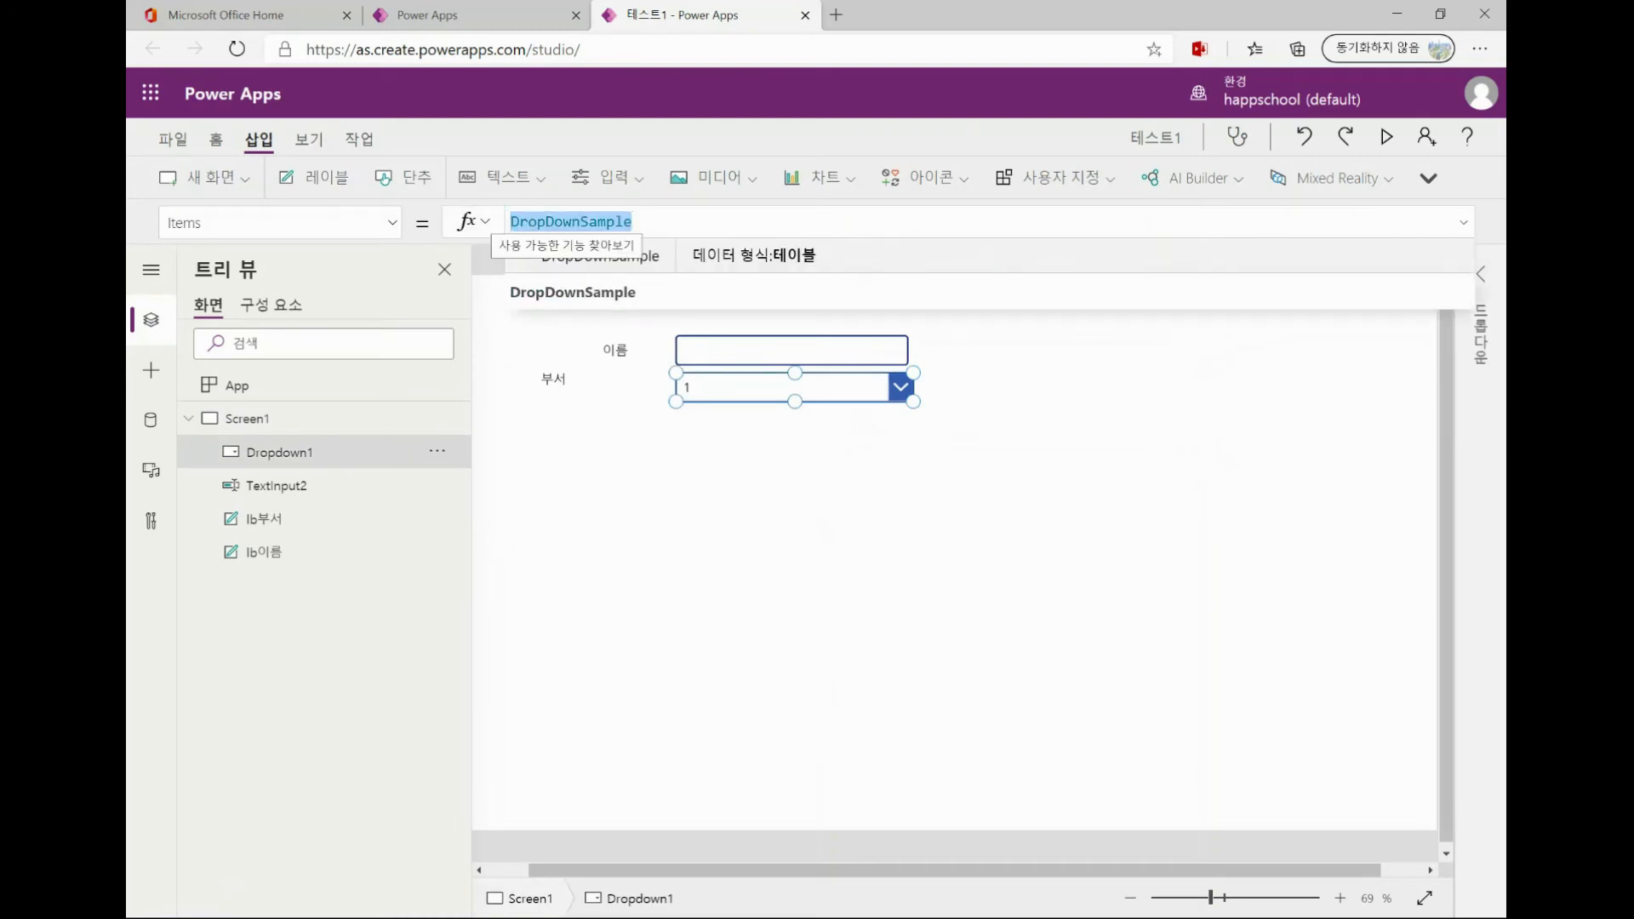
type("[")
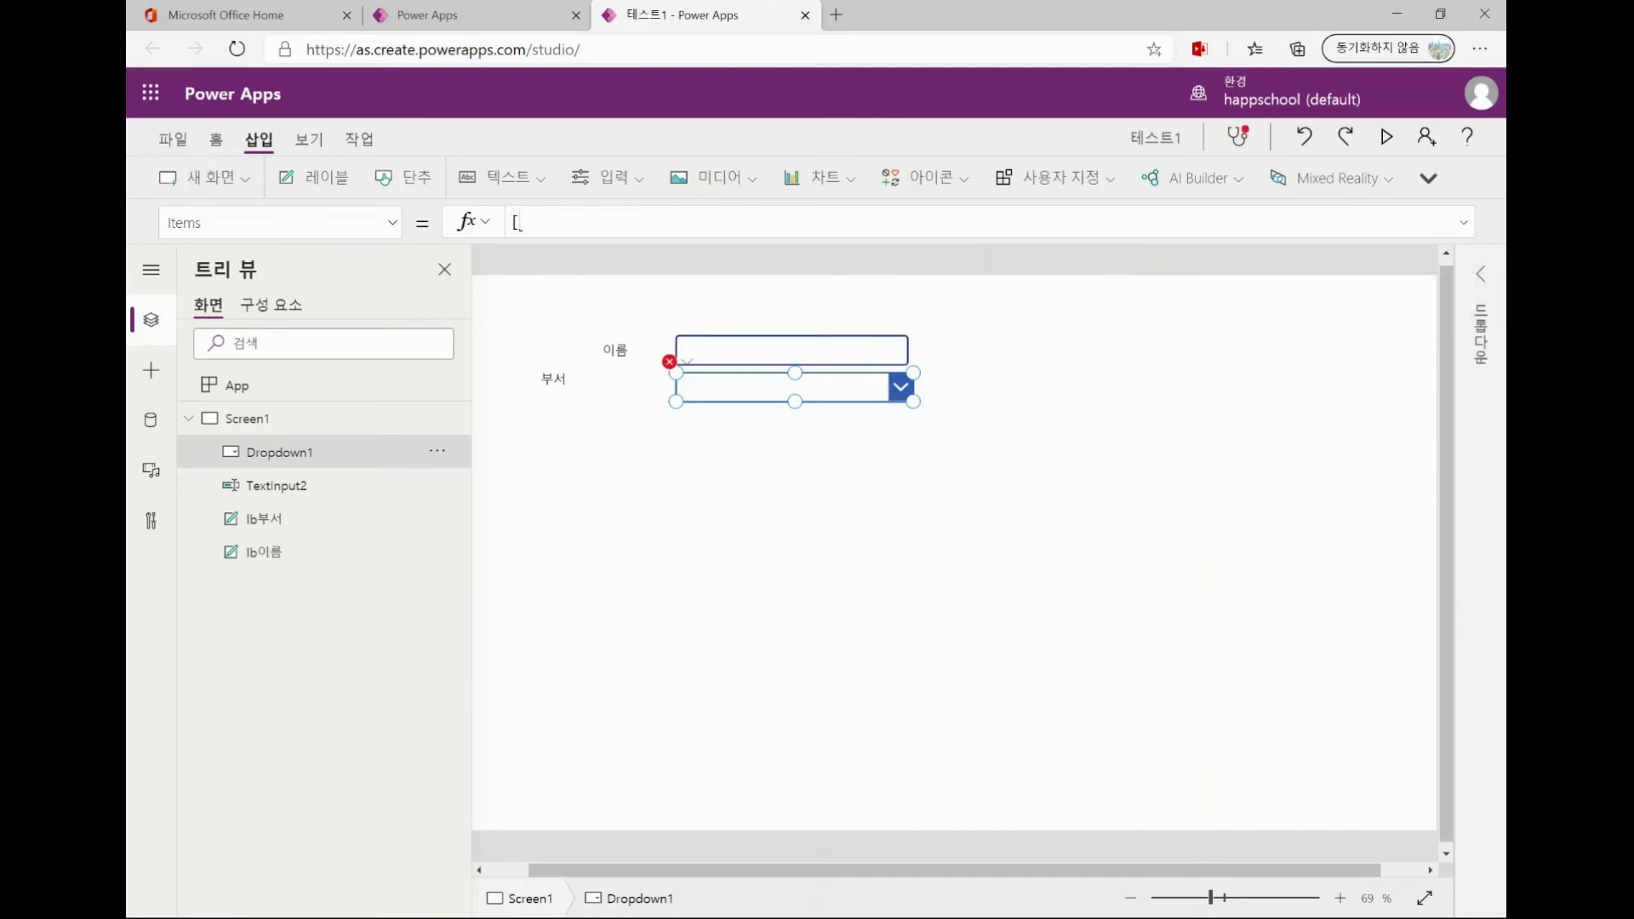
type("\"영업\",\"인사")
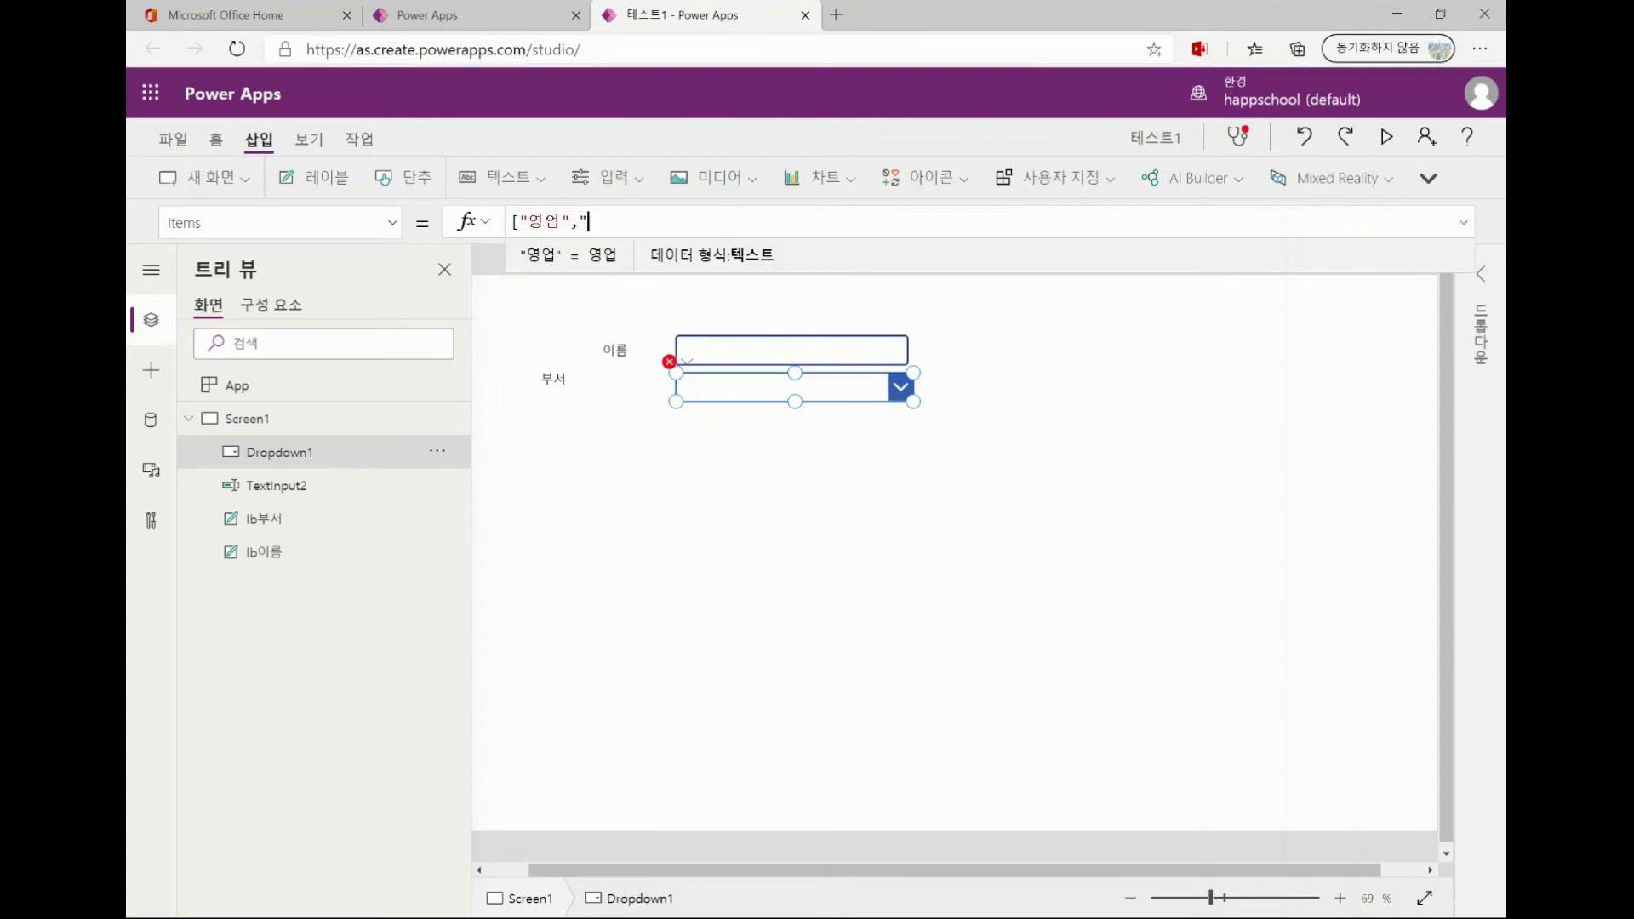
type(",\"경영지우")
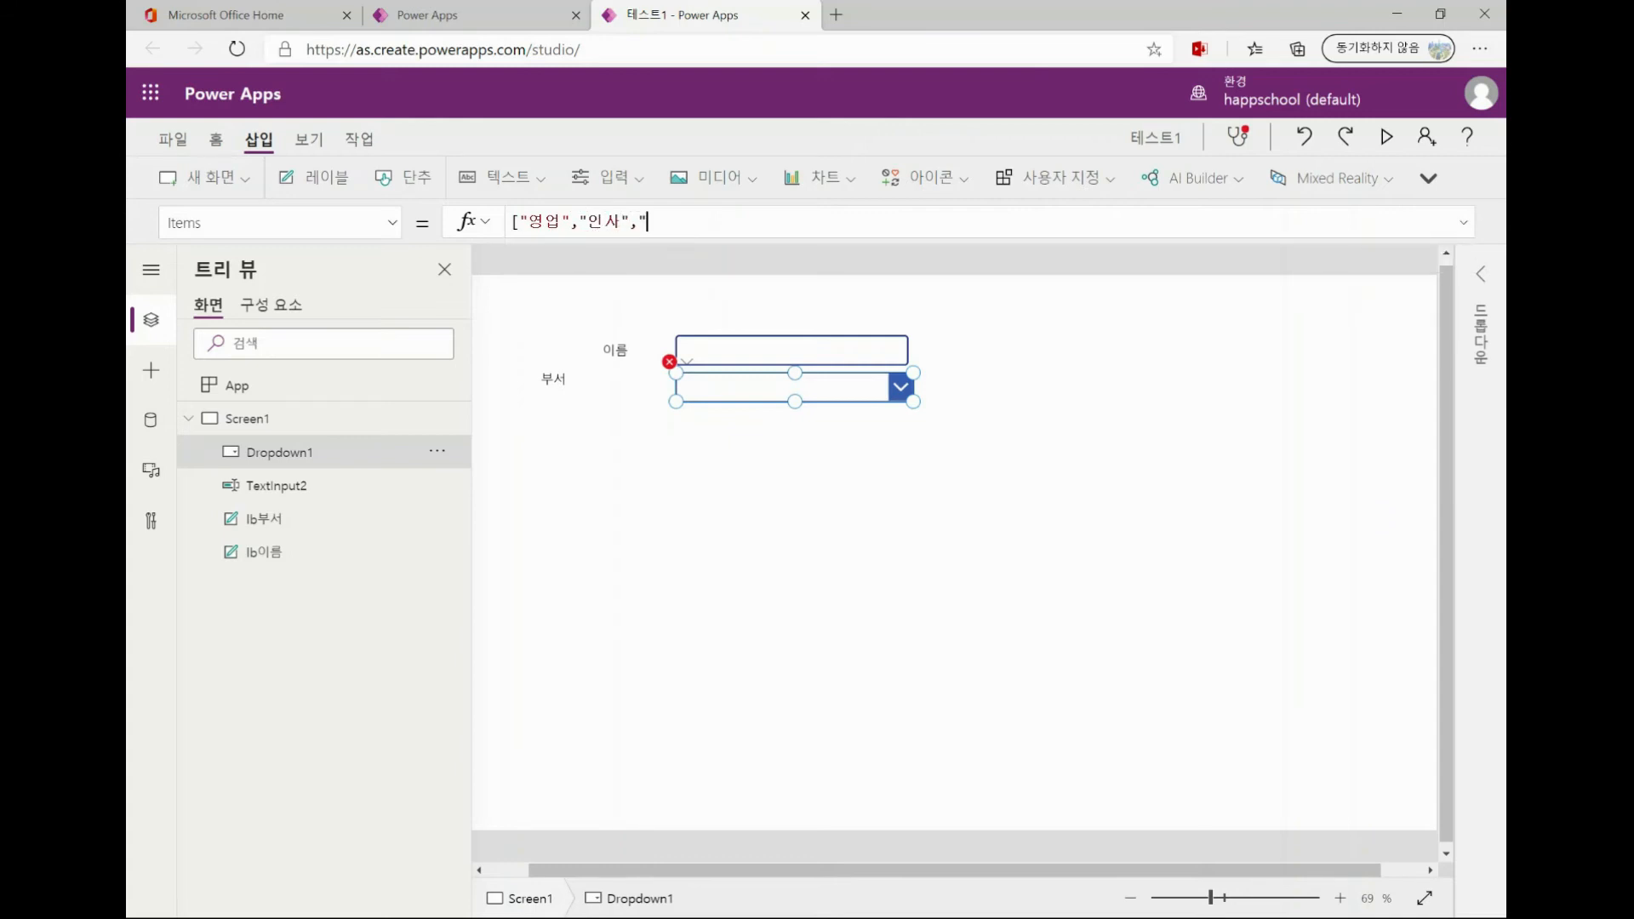
type("ㄴ\"]")
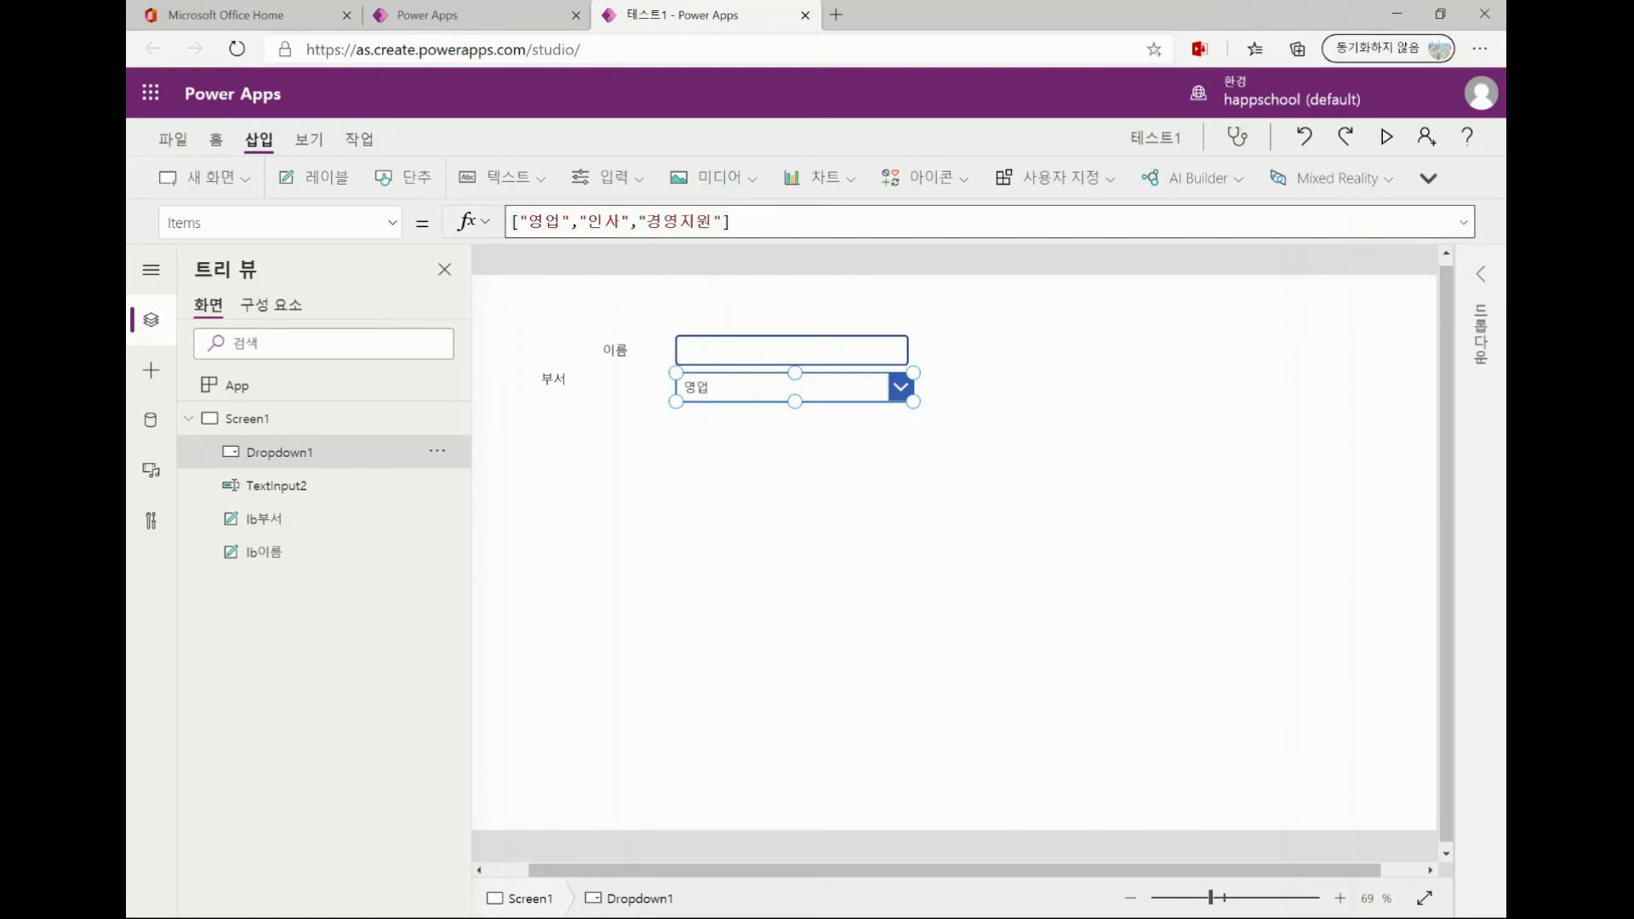
Step: Preview Screen1, test the department dropdown by choosing 경영지원 and 인사, and return to editing
left_click(247, 418)
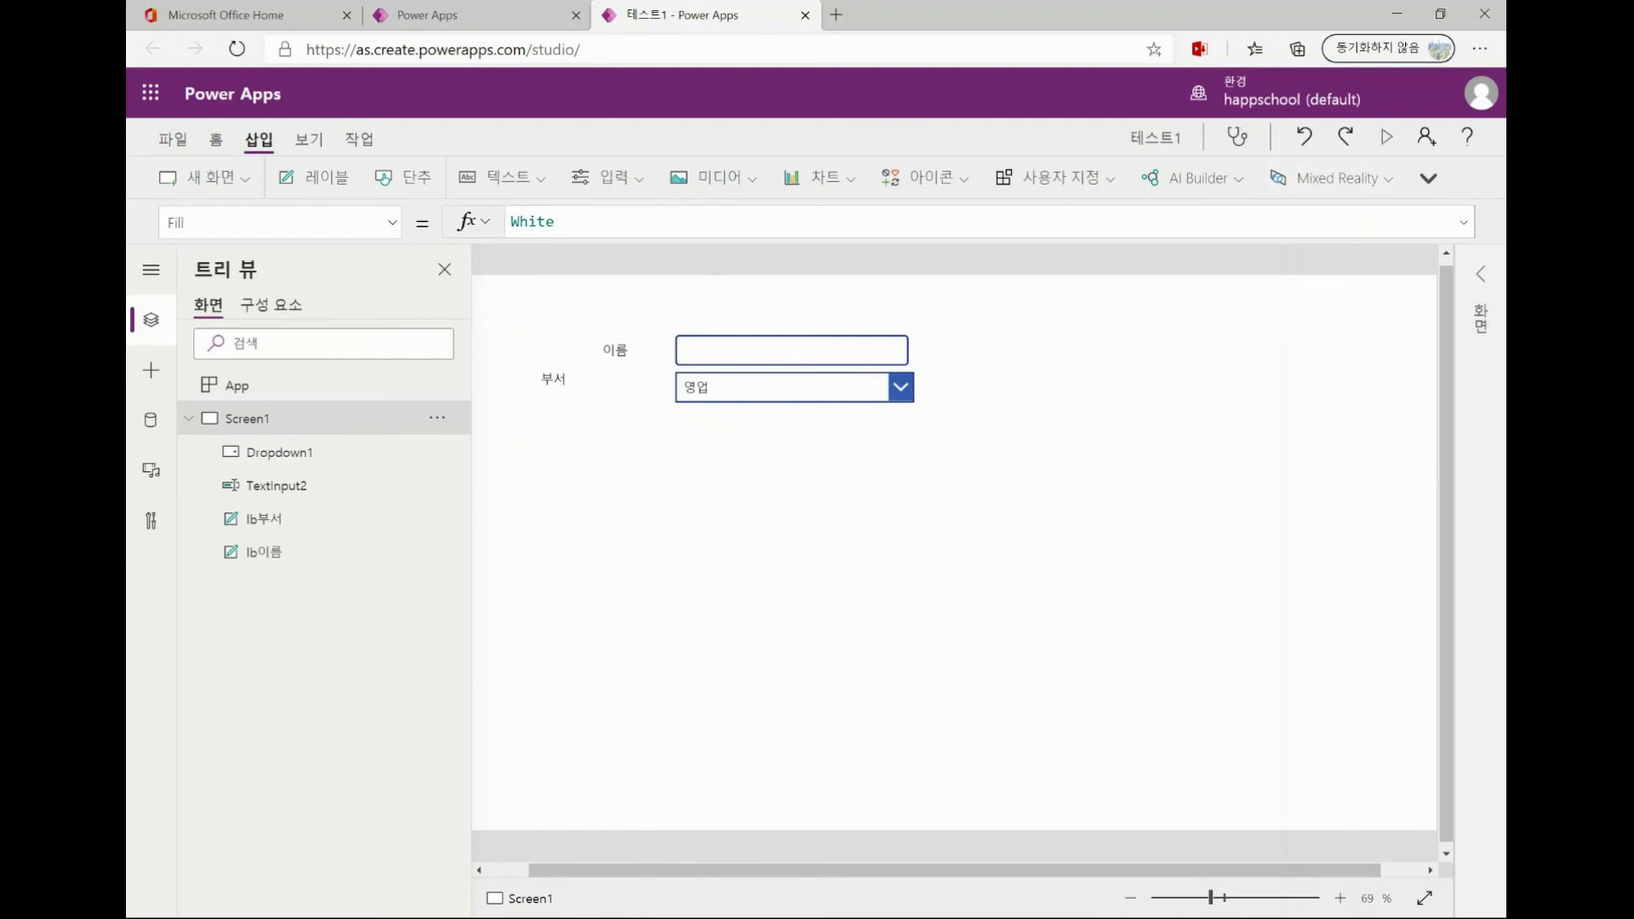
left_click(1386, 136)
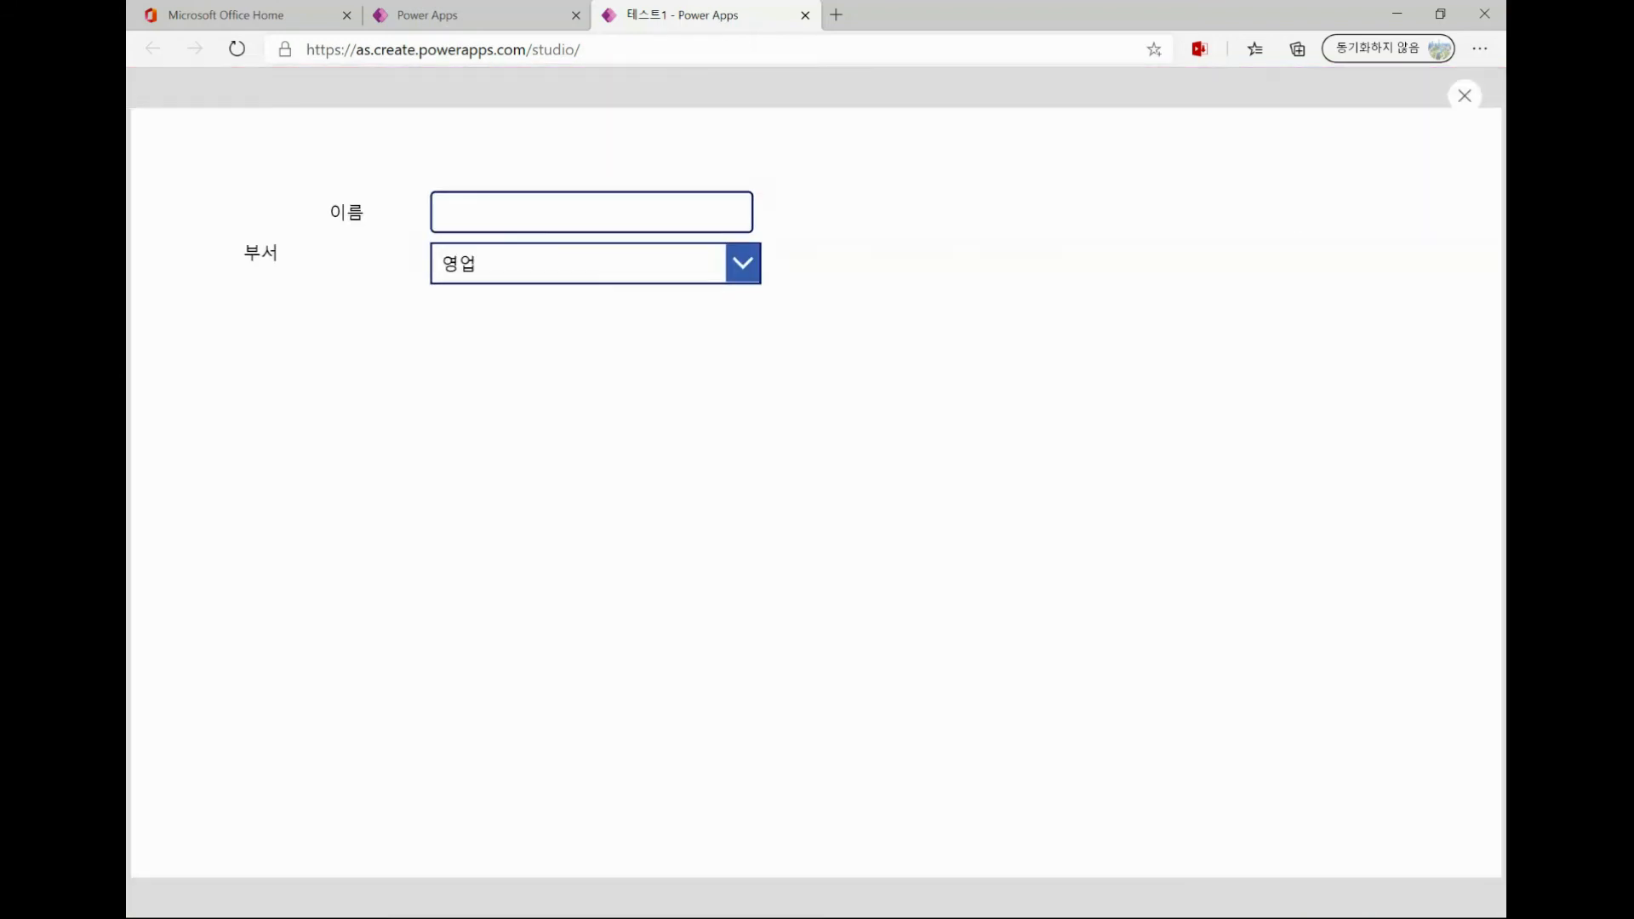
left_click(742, 263)
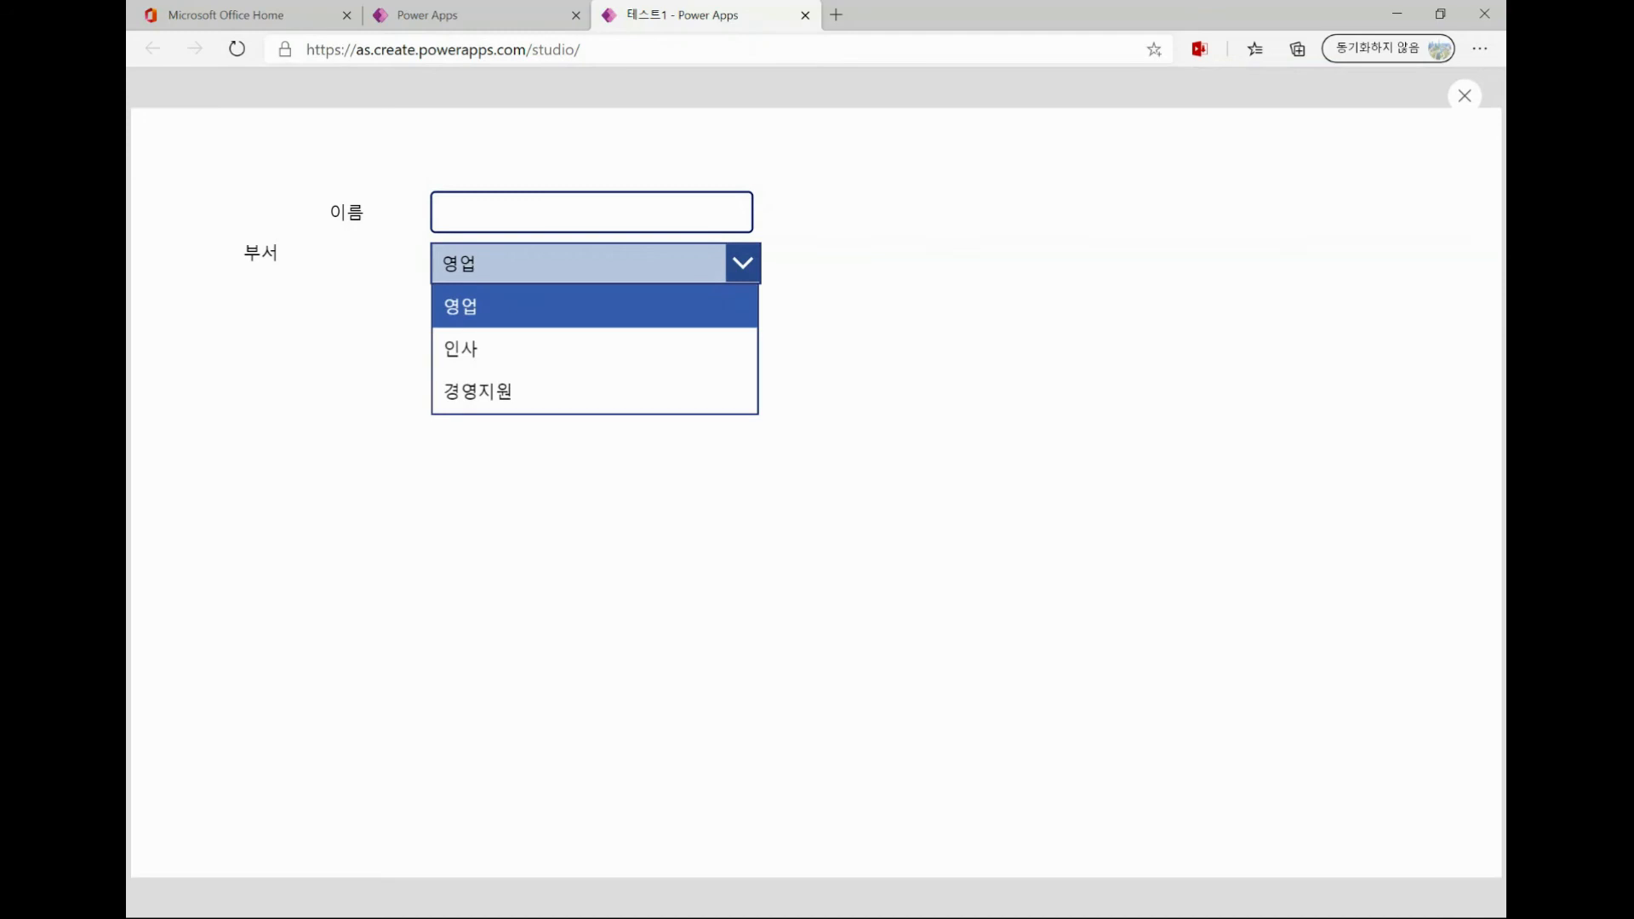
left_click(510, 391)
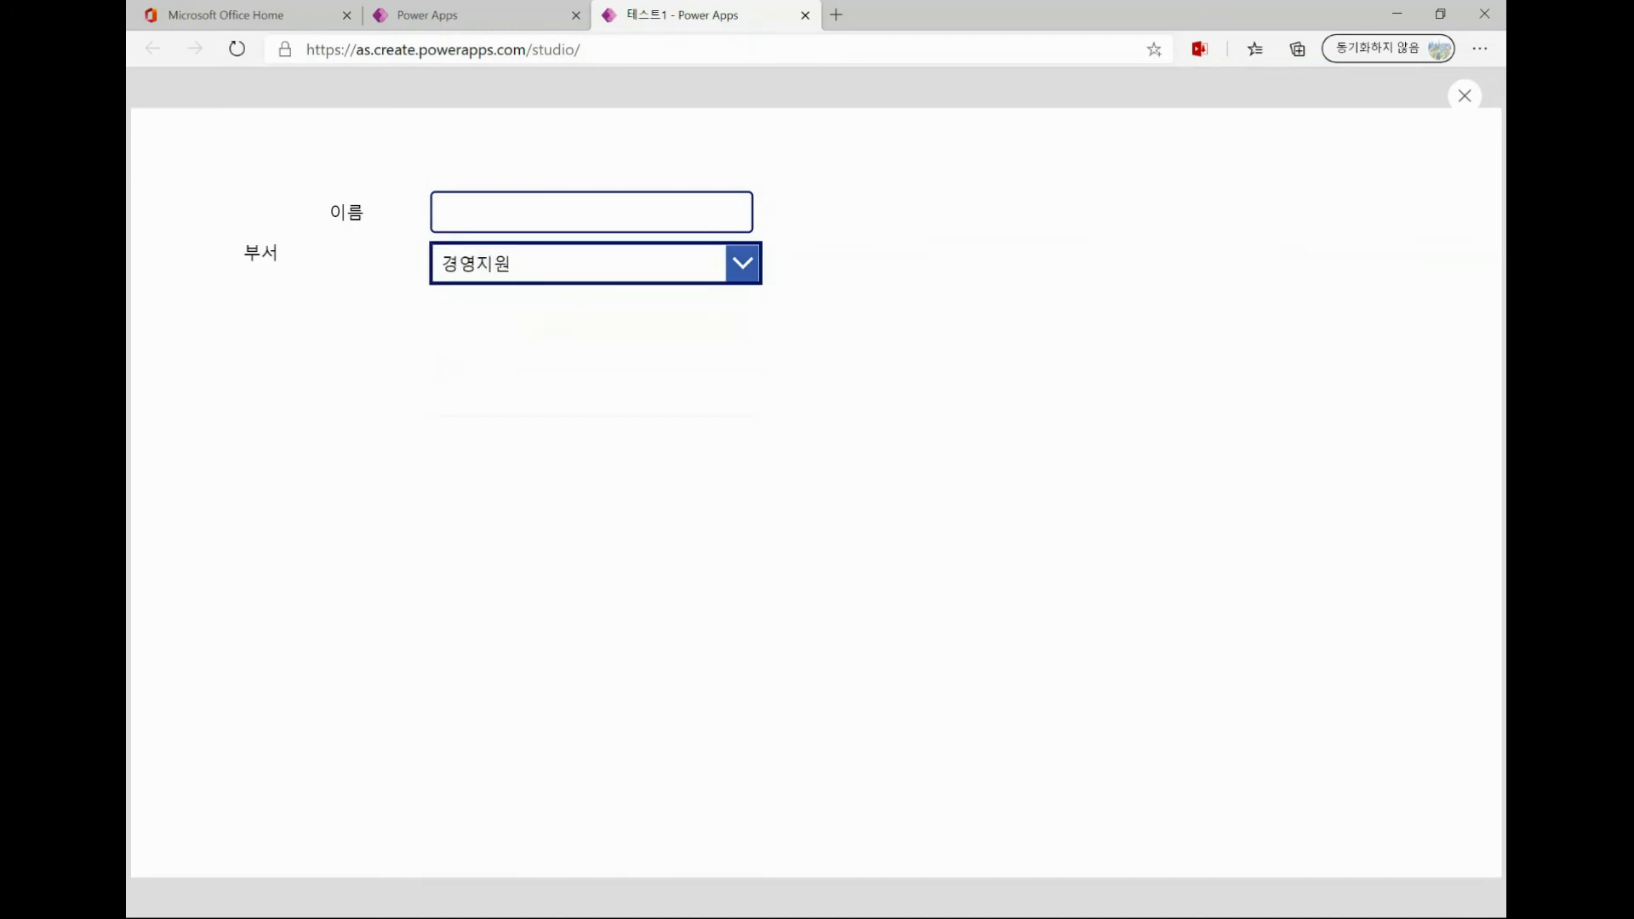
left_click(742, 263)
left_click(511, 346)
key("Escape")
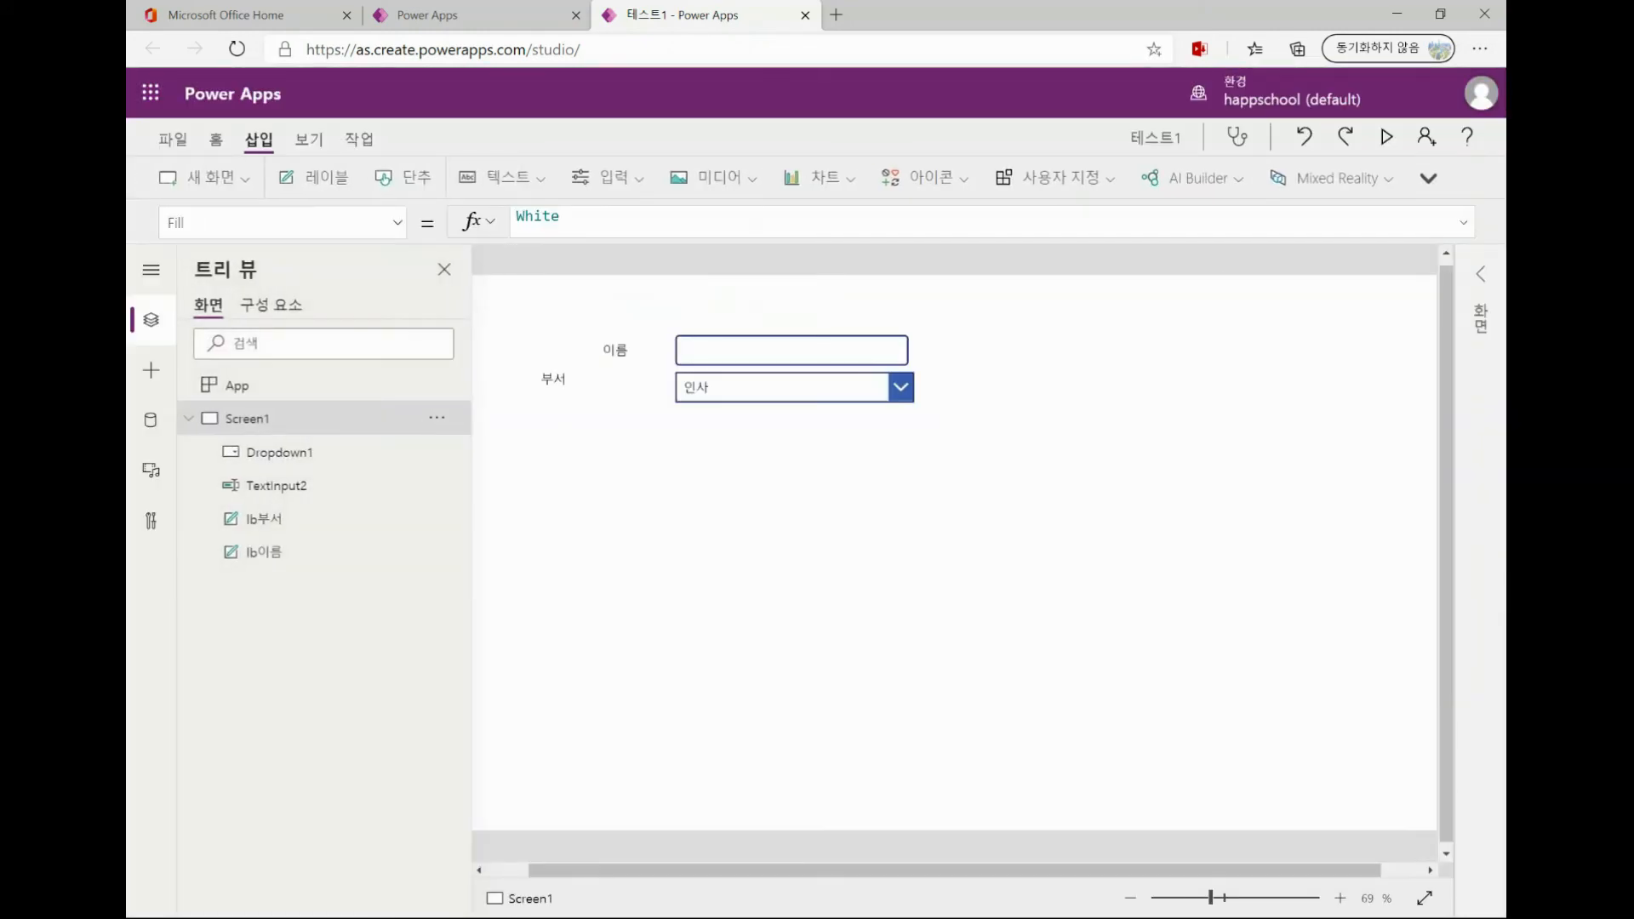
Step: Rename the TextInput2 control beside the 이름 label as ti_이름
left_click(791, 349)
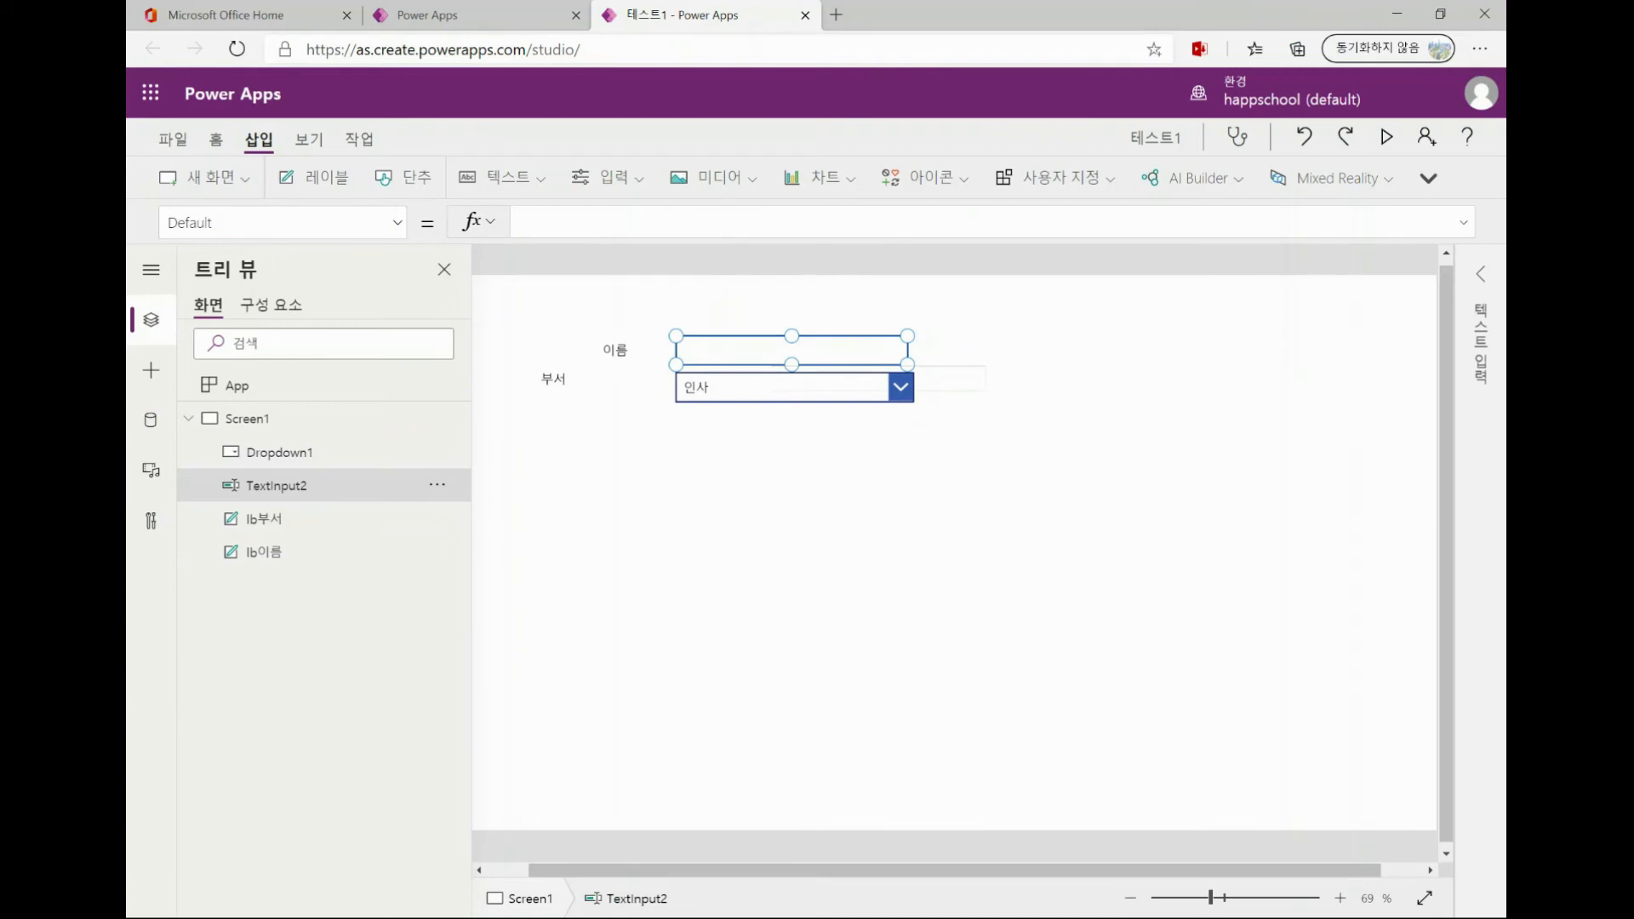
double_click(276, 486)
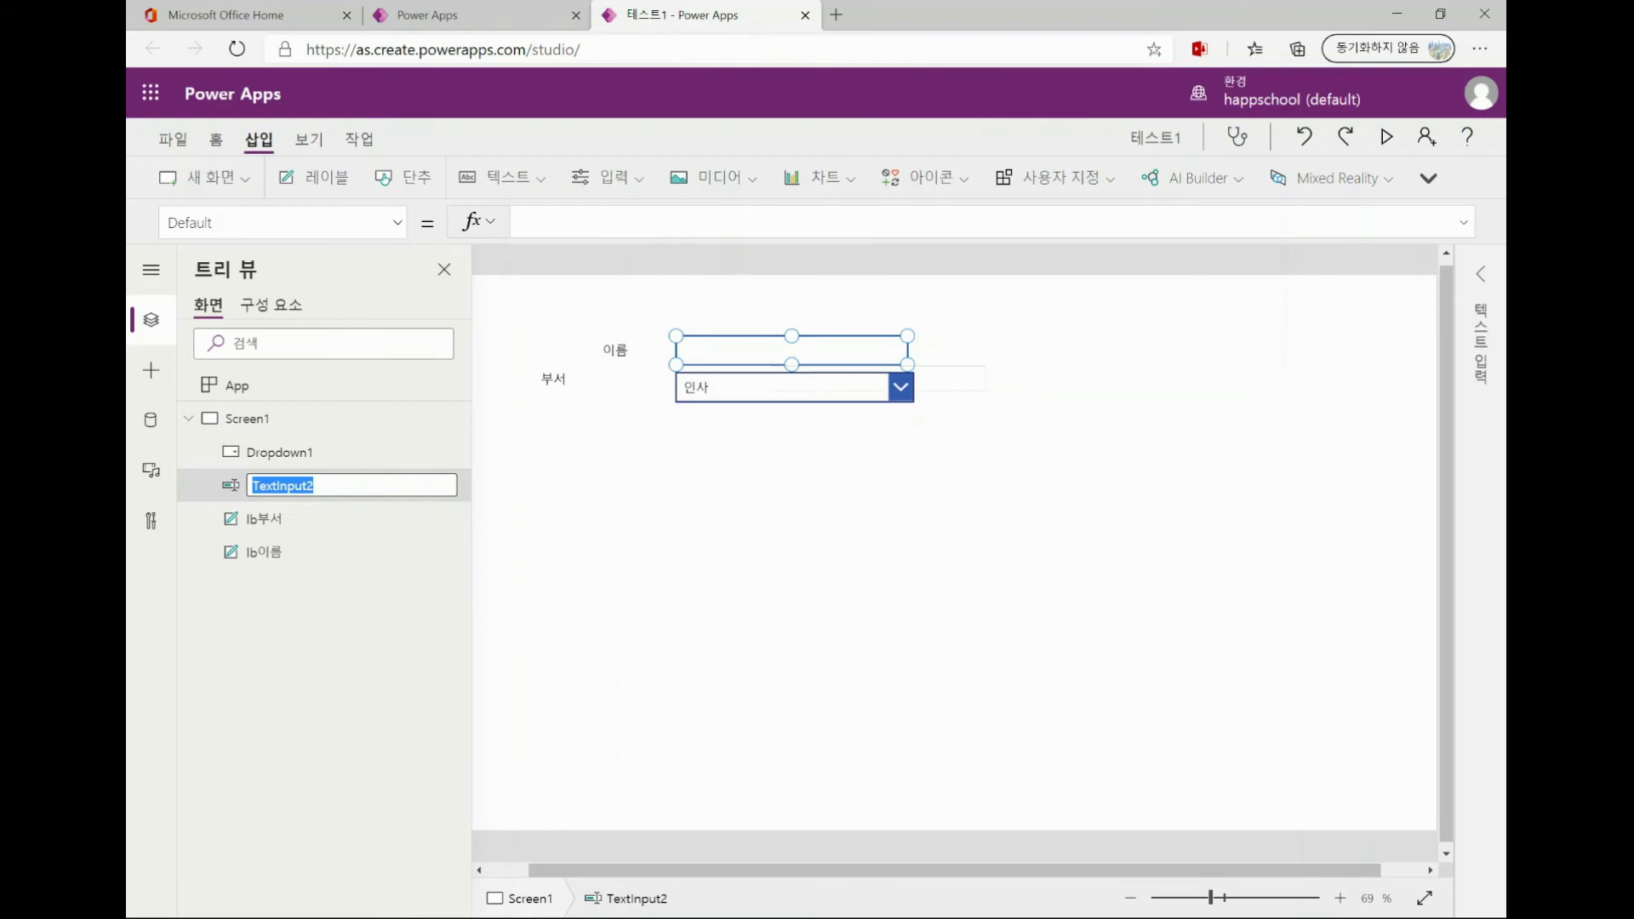
type("ㅅㅌ")
key("BackSpace")
key("BackSpace")
type("ti")
type("_이의")
key("BackSpace")
key("BackSpace")
type("름")
key("Return")
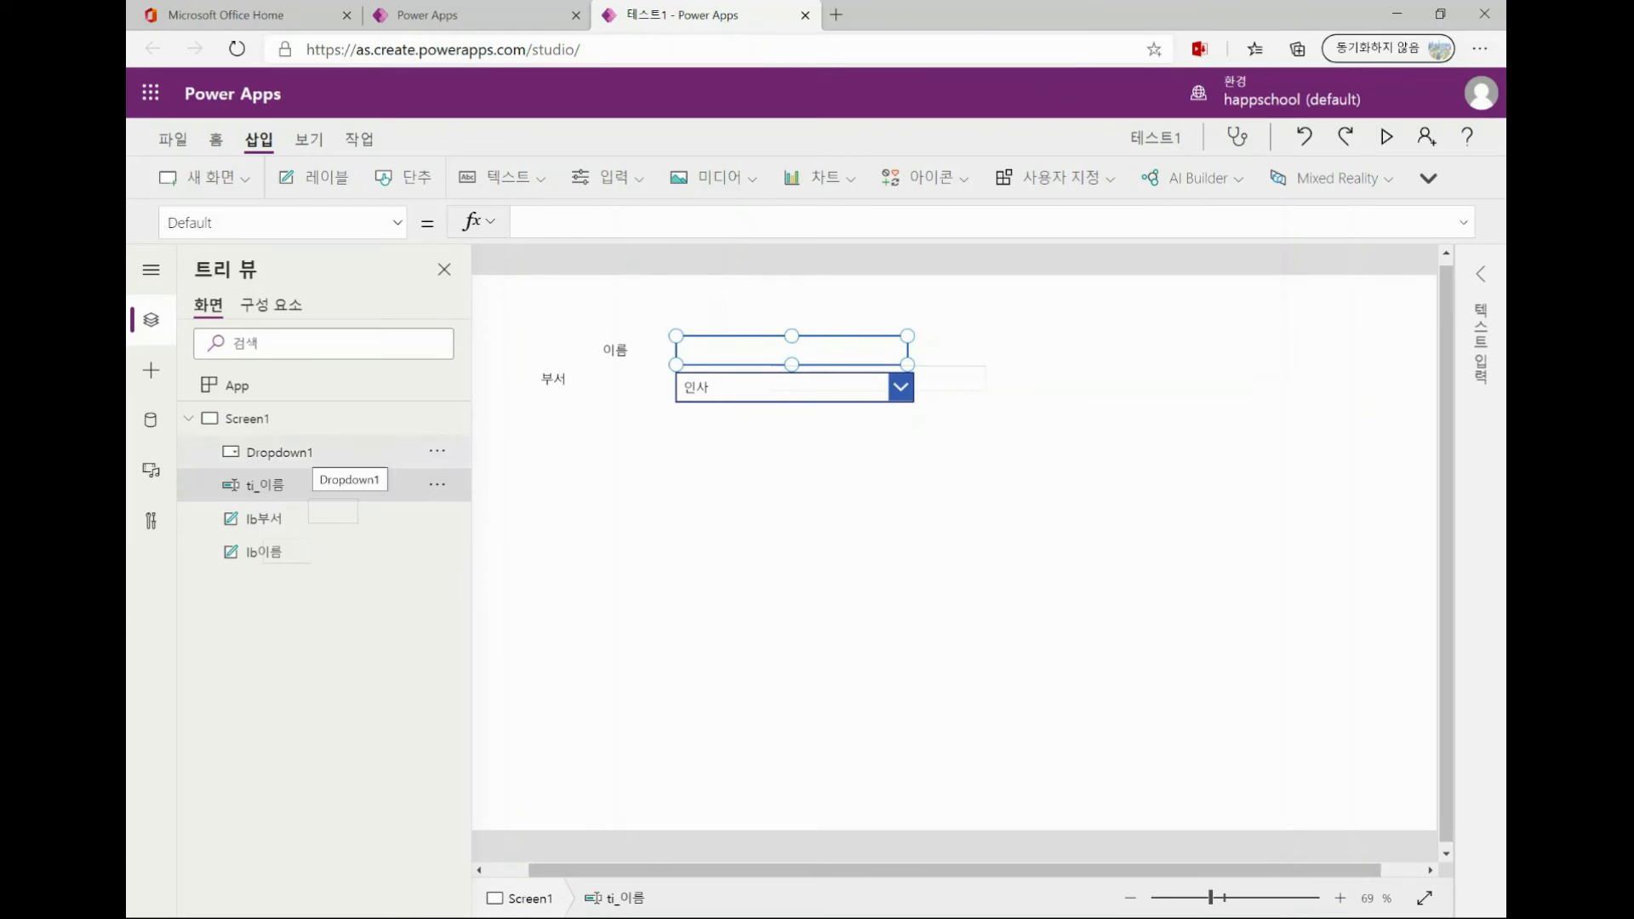
Step: Rename the Dropdown1 control as dd부서
double_click(301, 453)
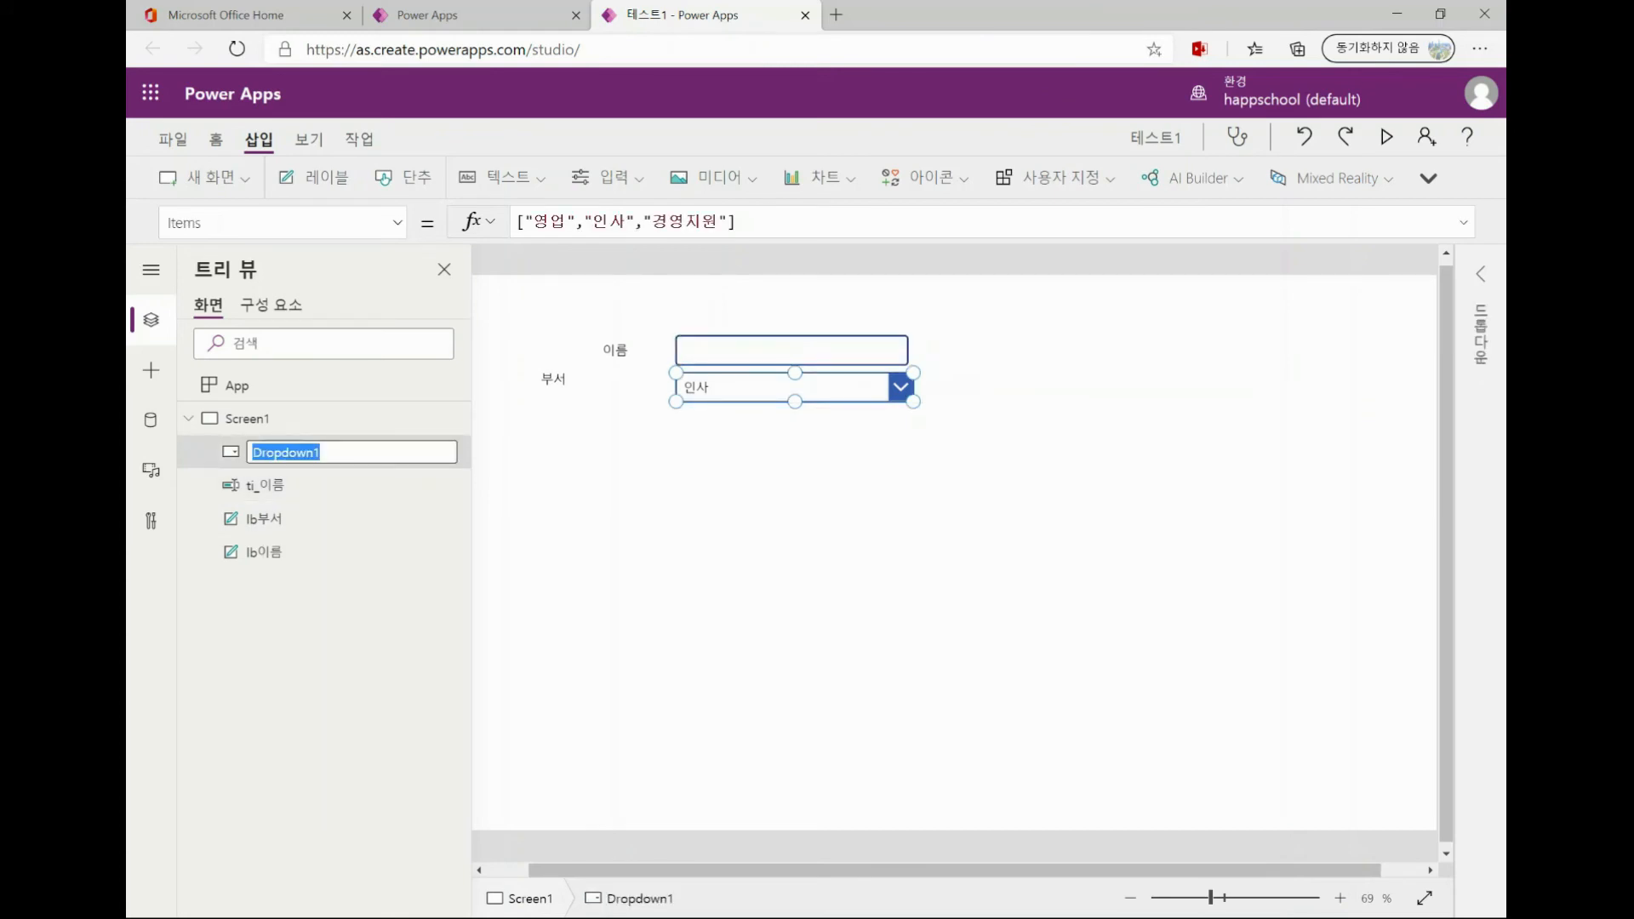
type("dd부서")
key("Return")
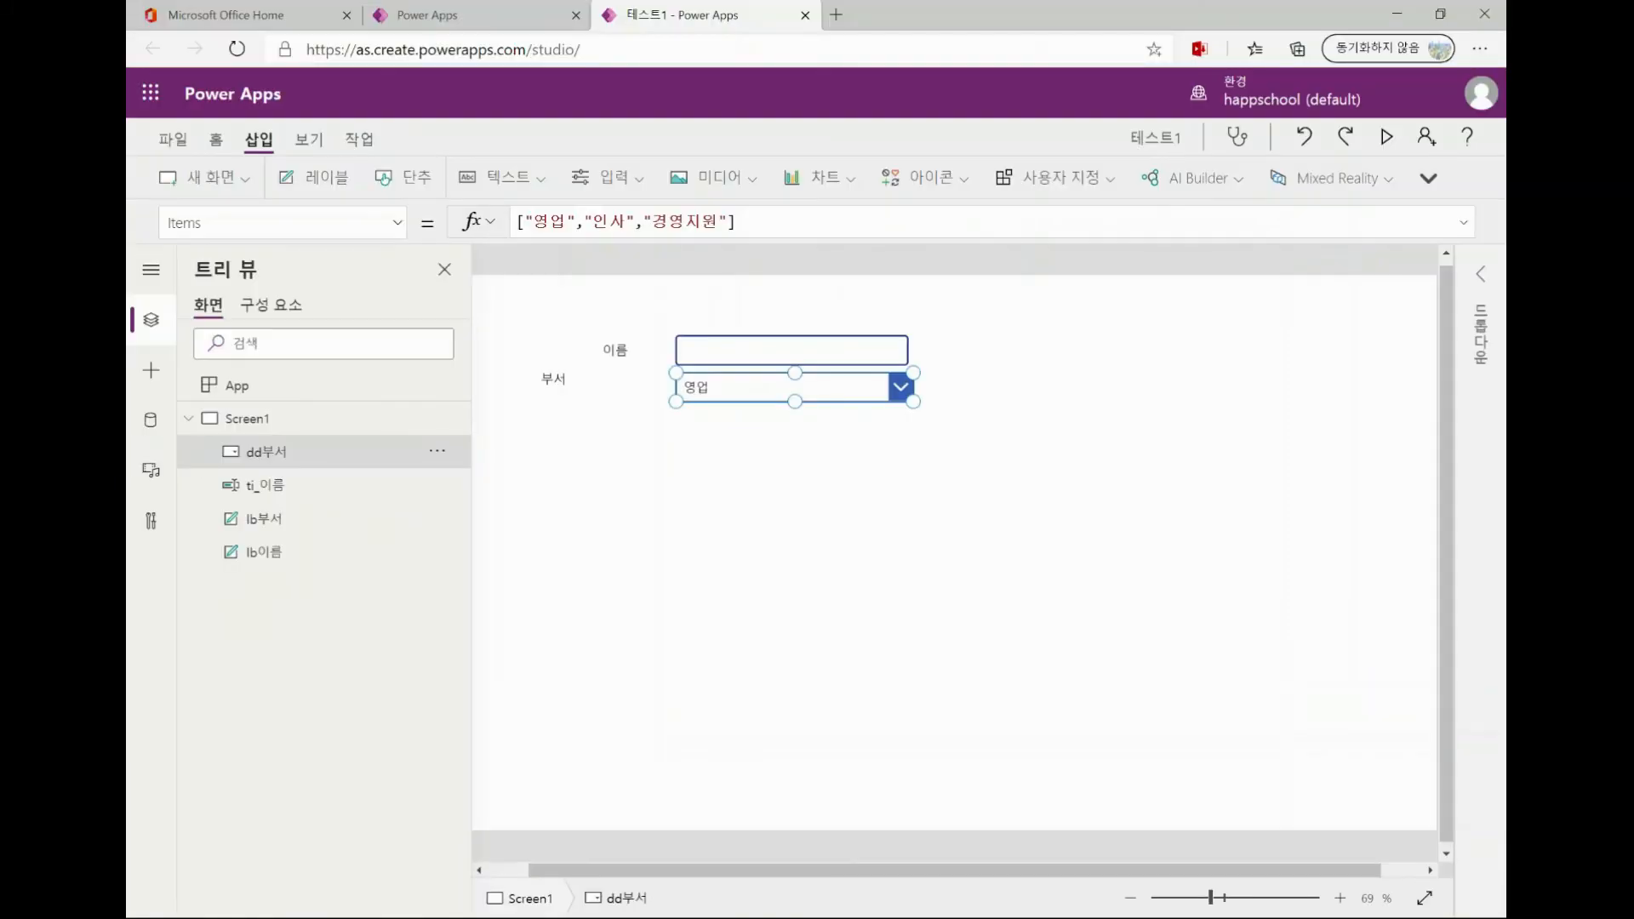
Step: Add a new blank (비어 있음) screen, and collapse and re-expand Screen1's controls in the tree view
left_click(205, 177)
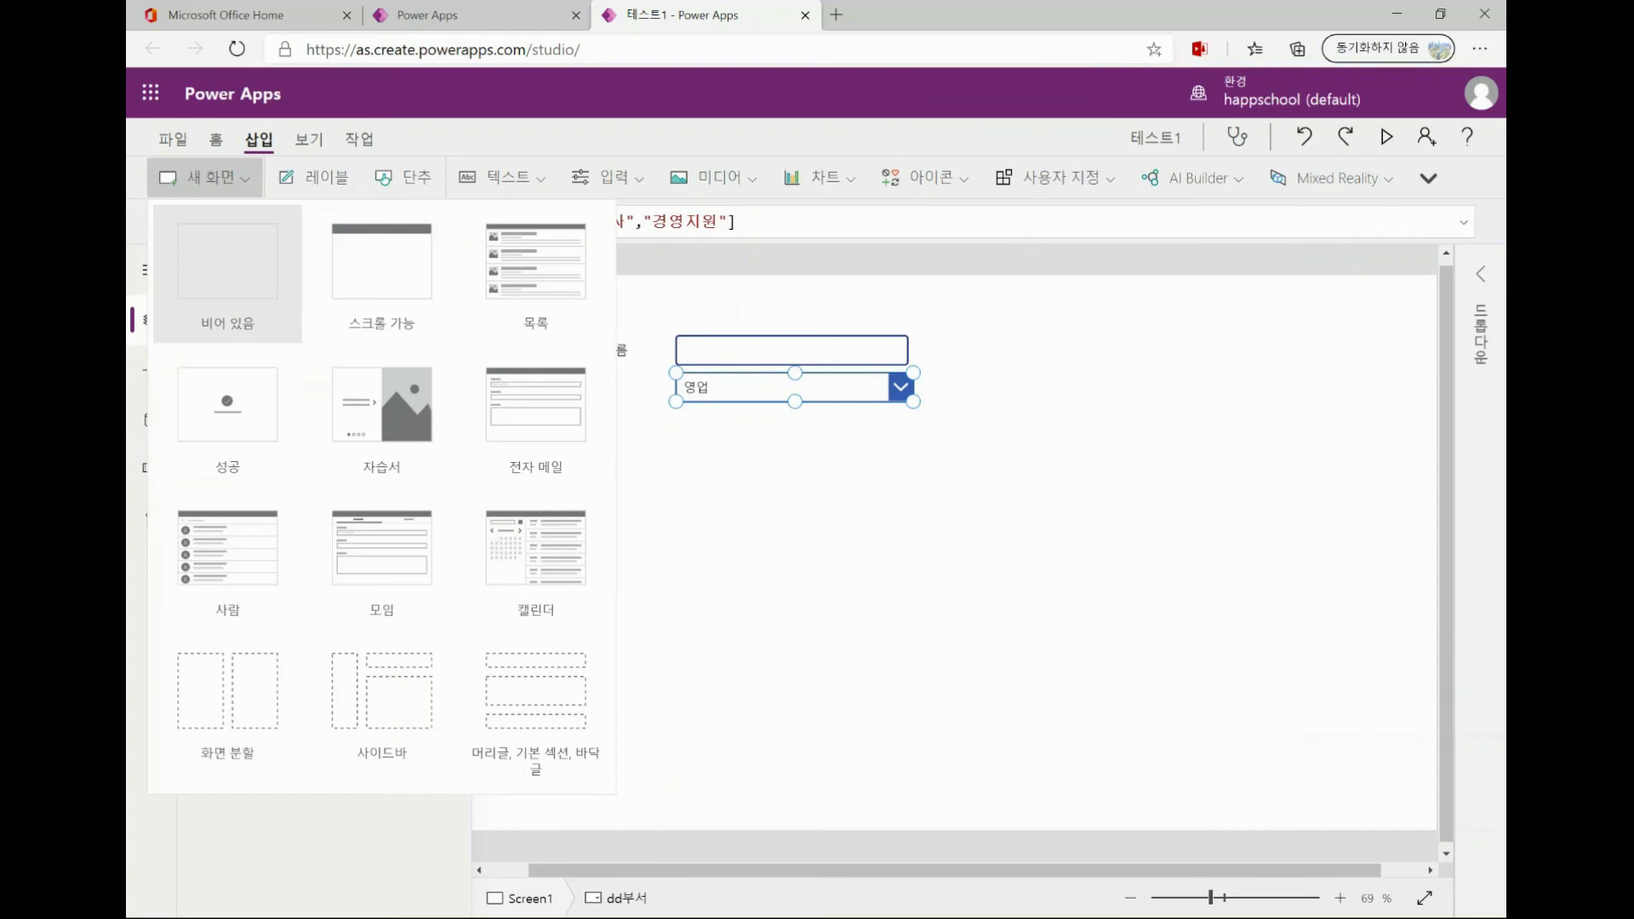
left_click(227, 272)
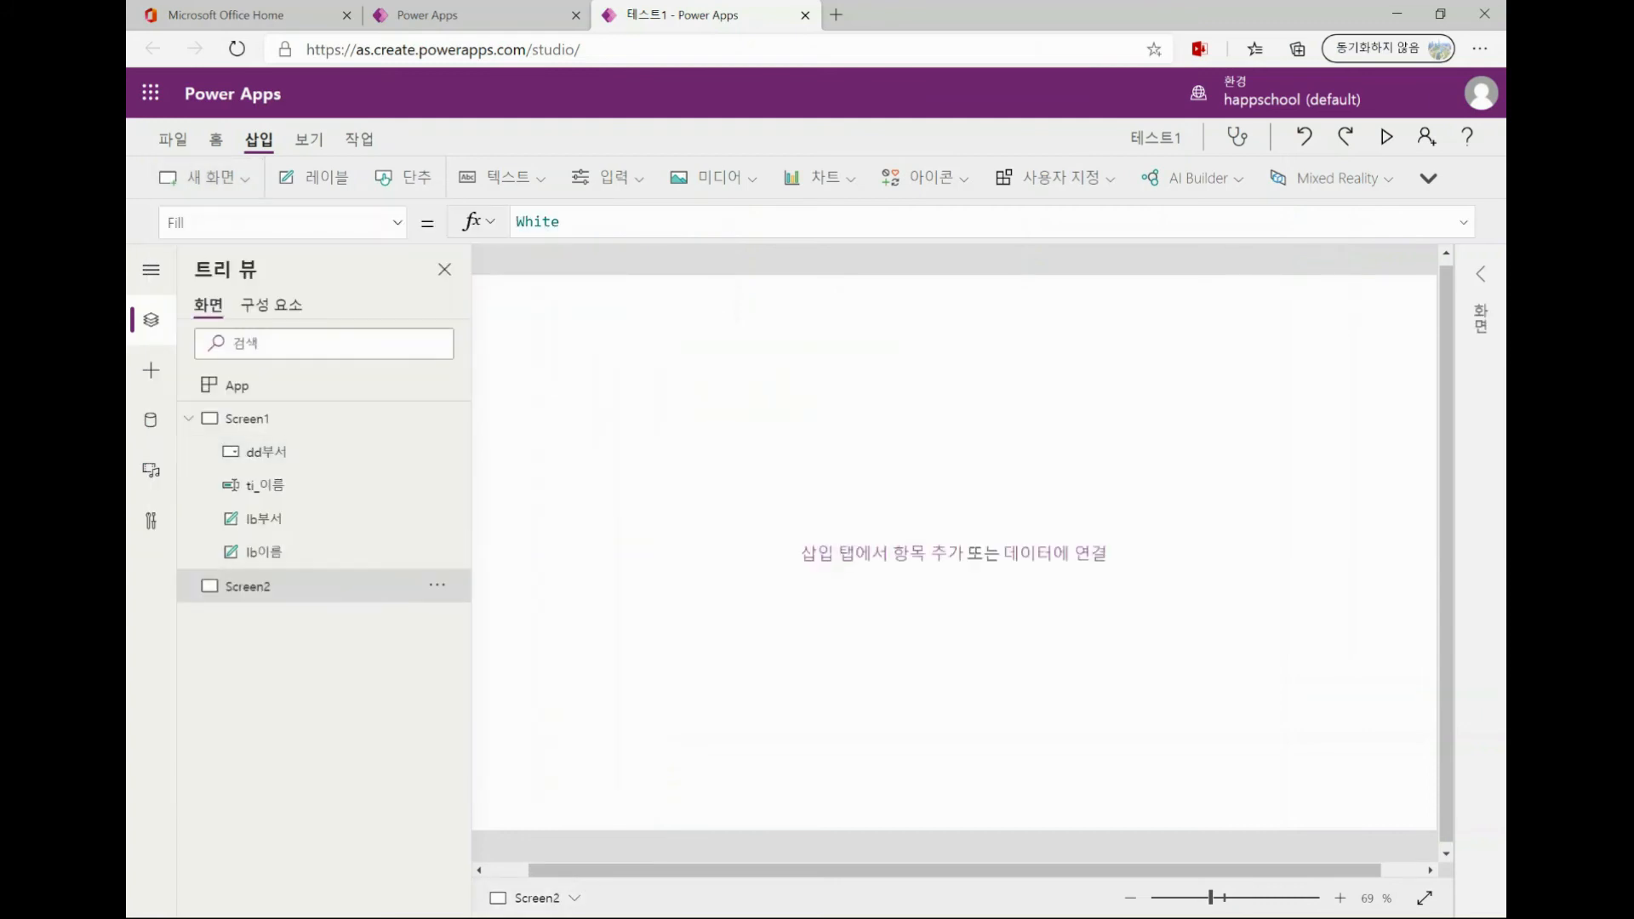
left_click(189, 419)
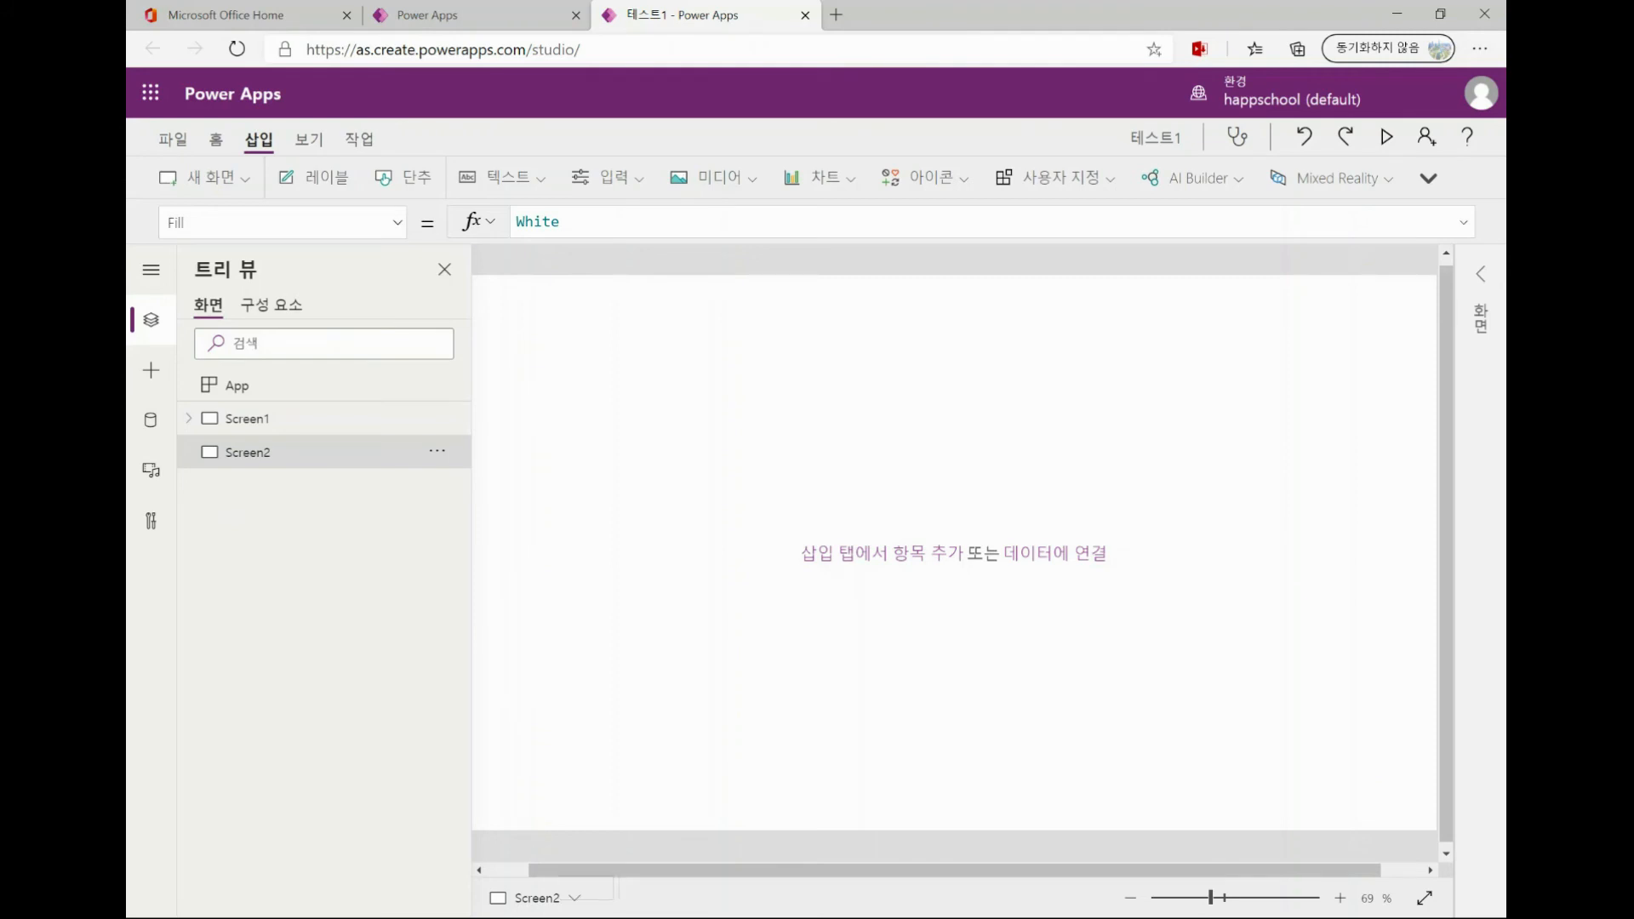
left_click(189, 418)
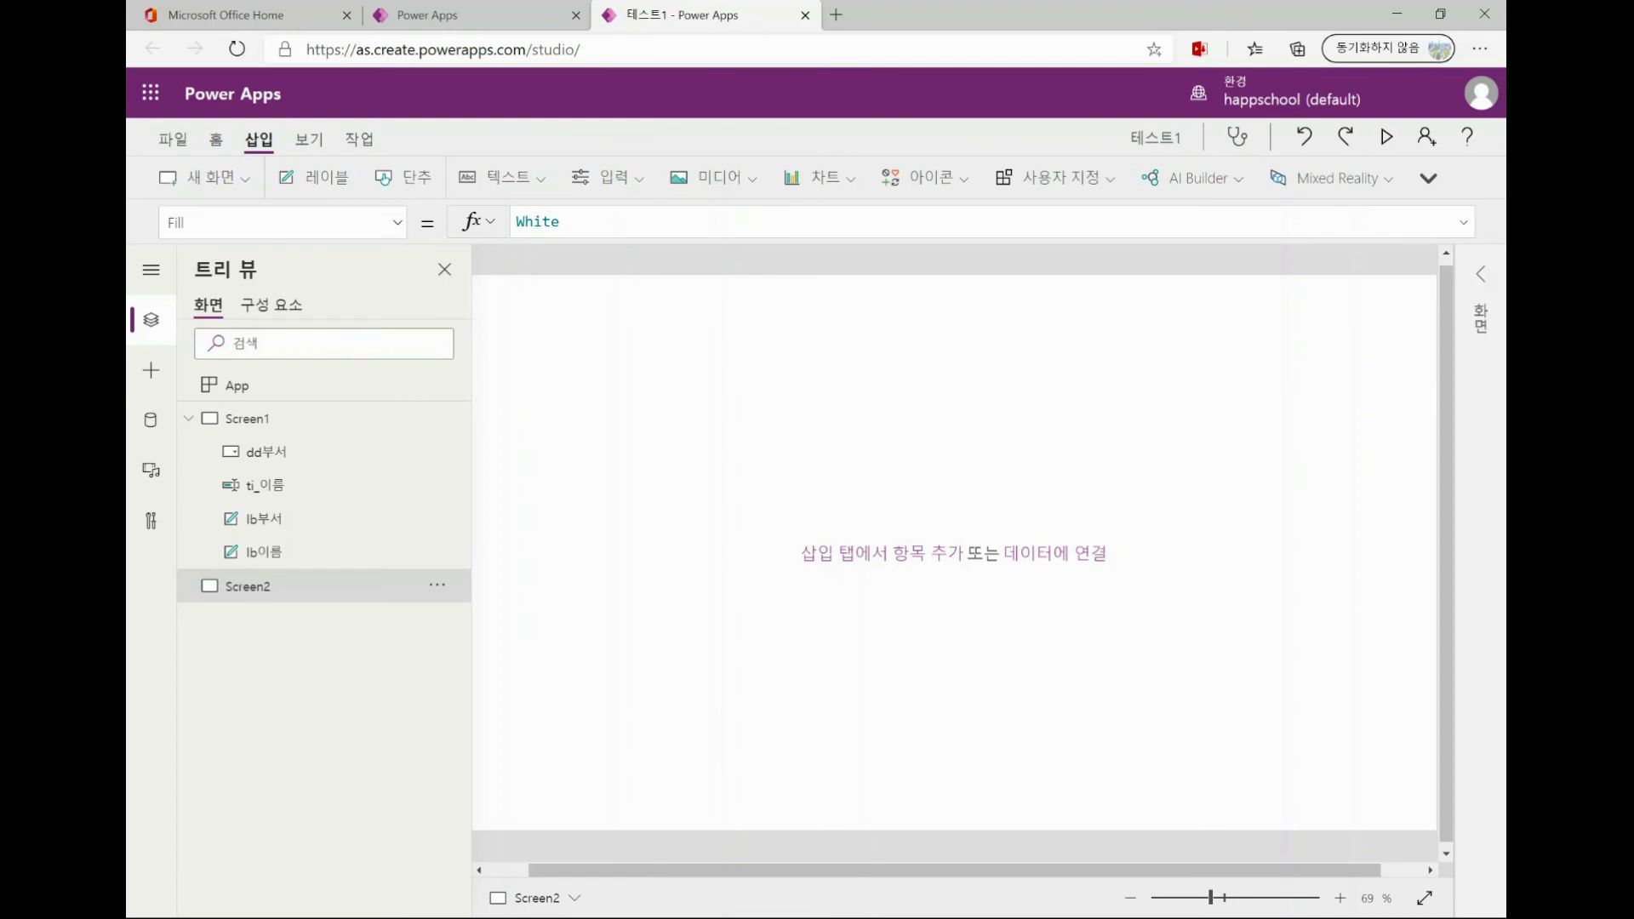
Step: Display the properties of the ti_이름 text input on Screen1
left_click(1481, 273)
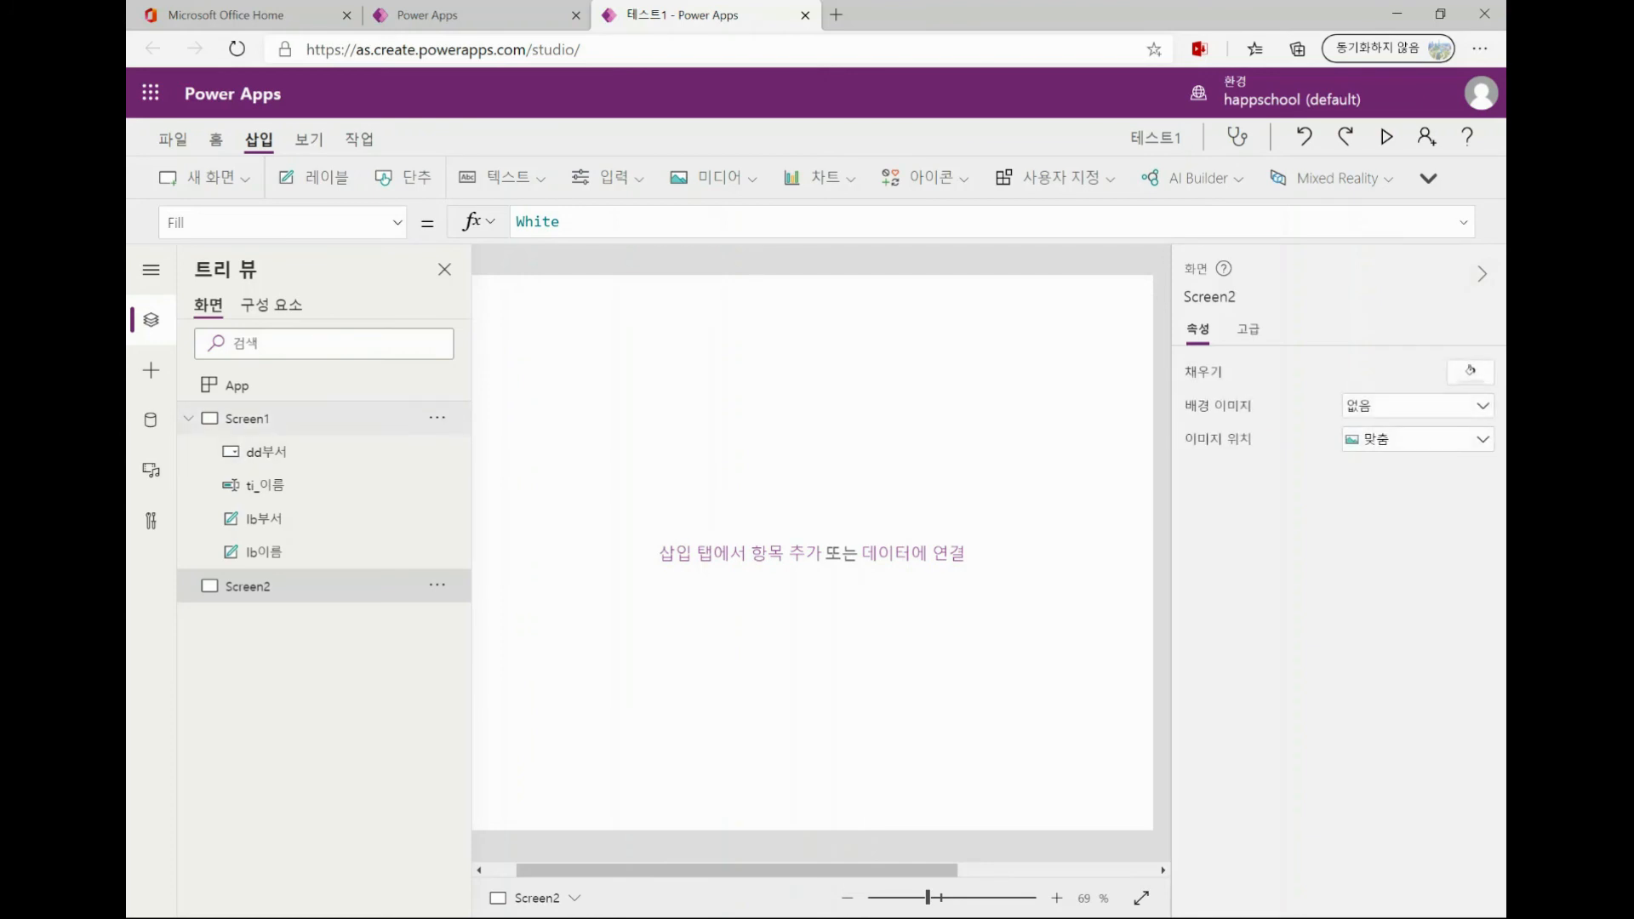
left_click(248, 419)
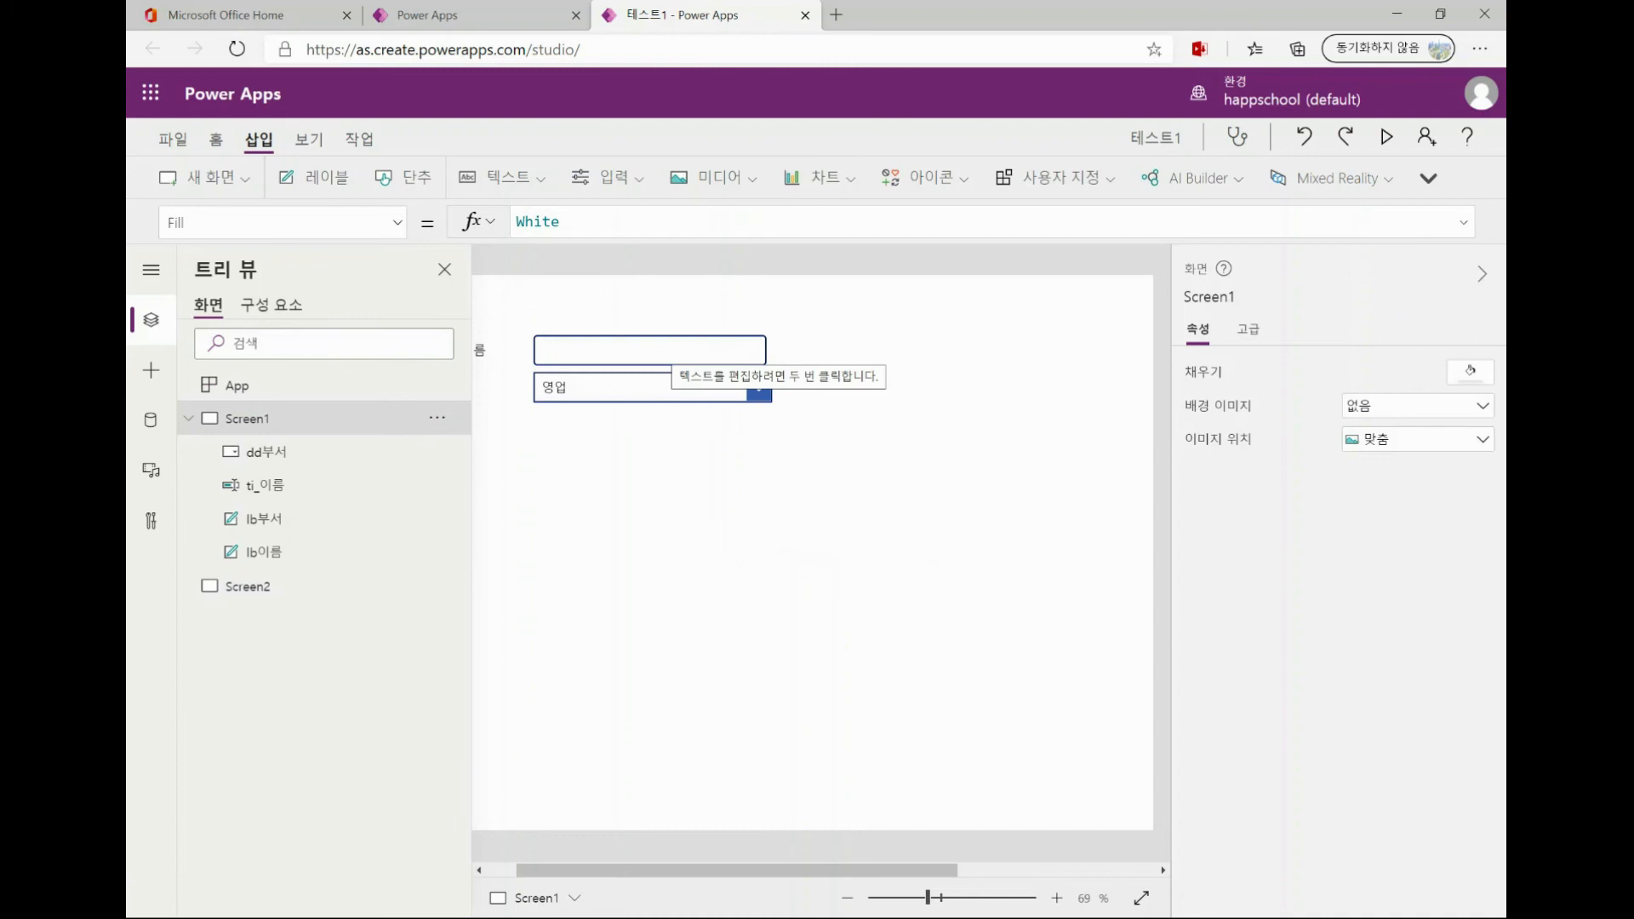
left_click(666, 350)
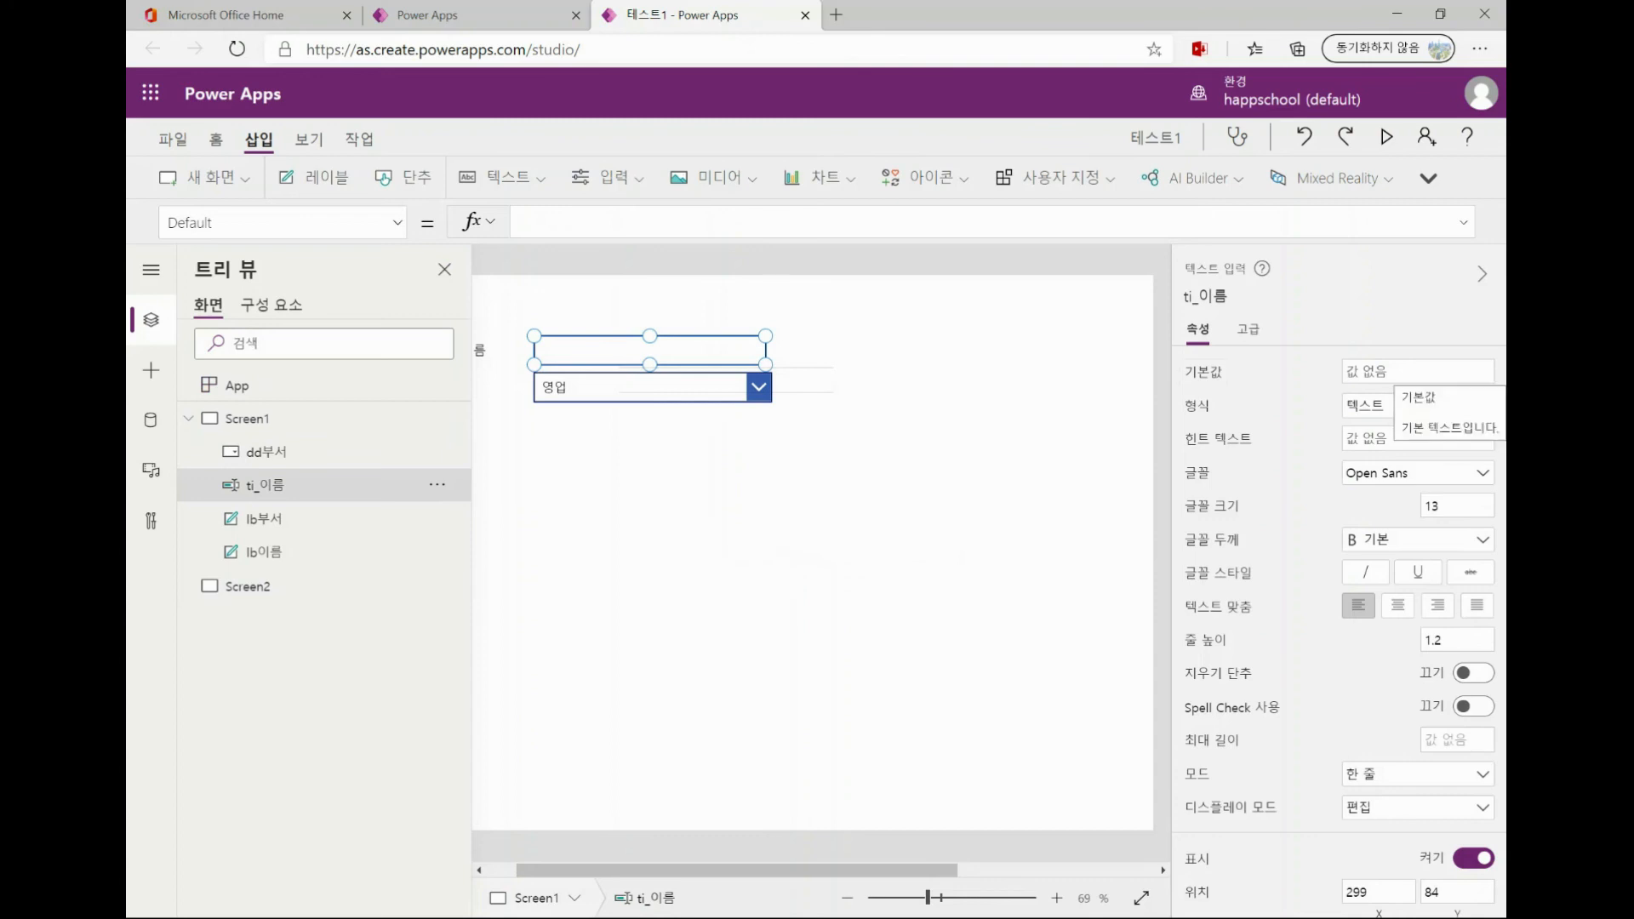
Step: Review the default value (기본값), format (형식) options and hint text (힌트 텍스트) properties of the ti_이름 text input
left_click(1412, 371)
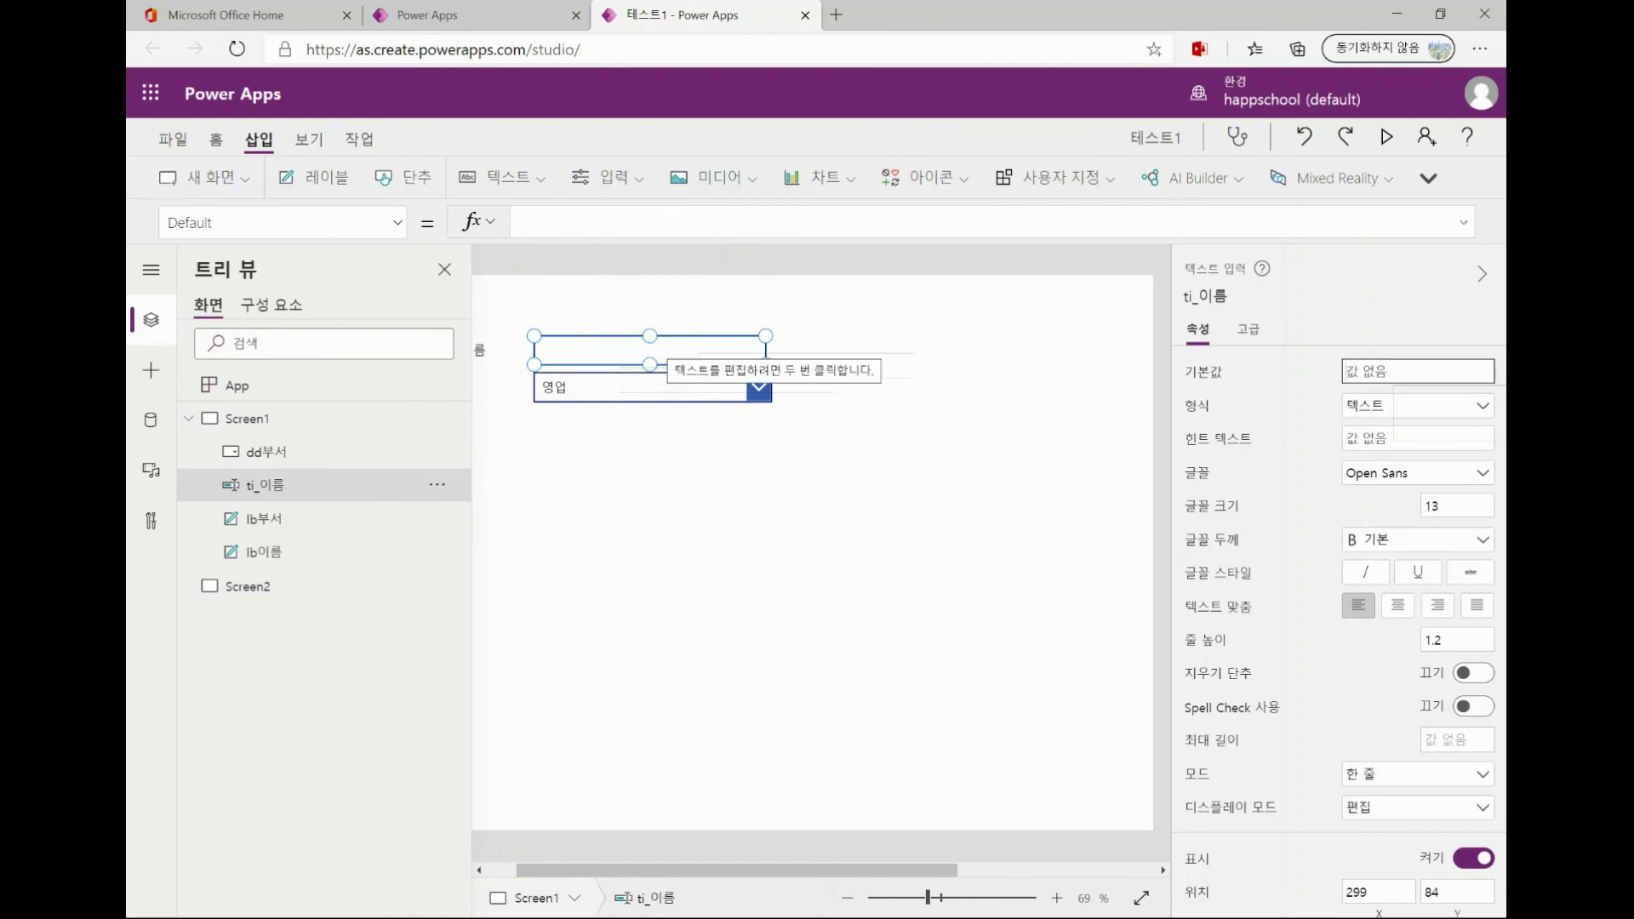
left_click(1482, 406)
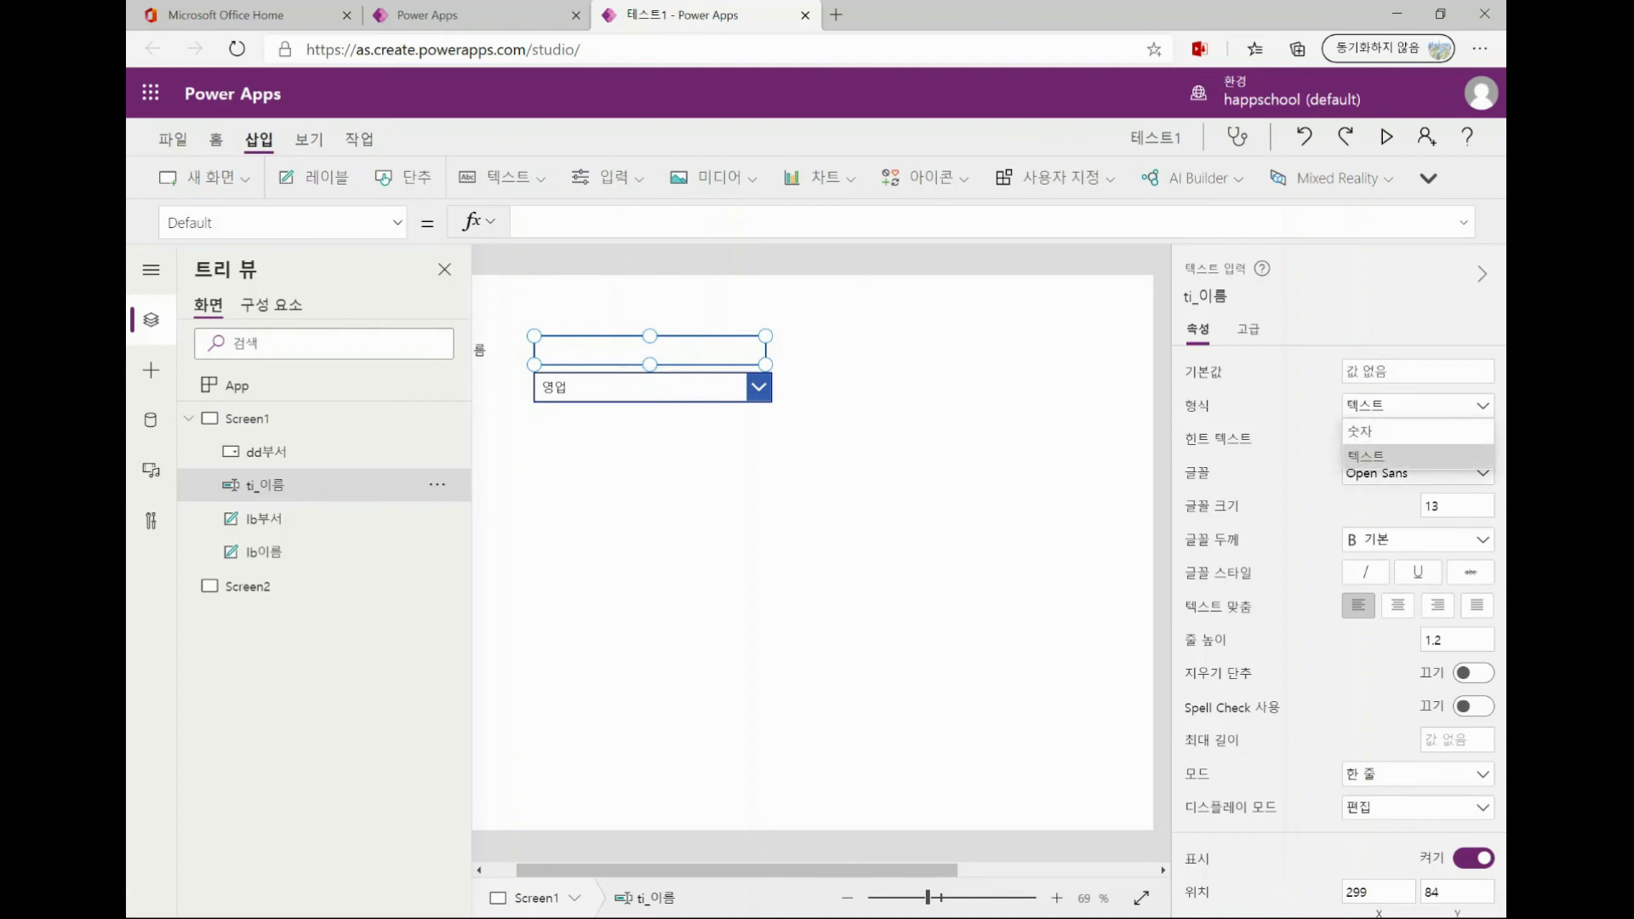
key("Escape")
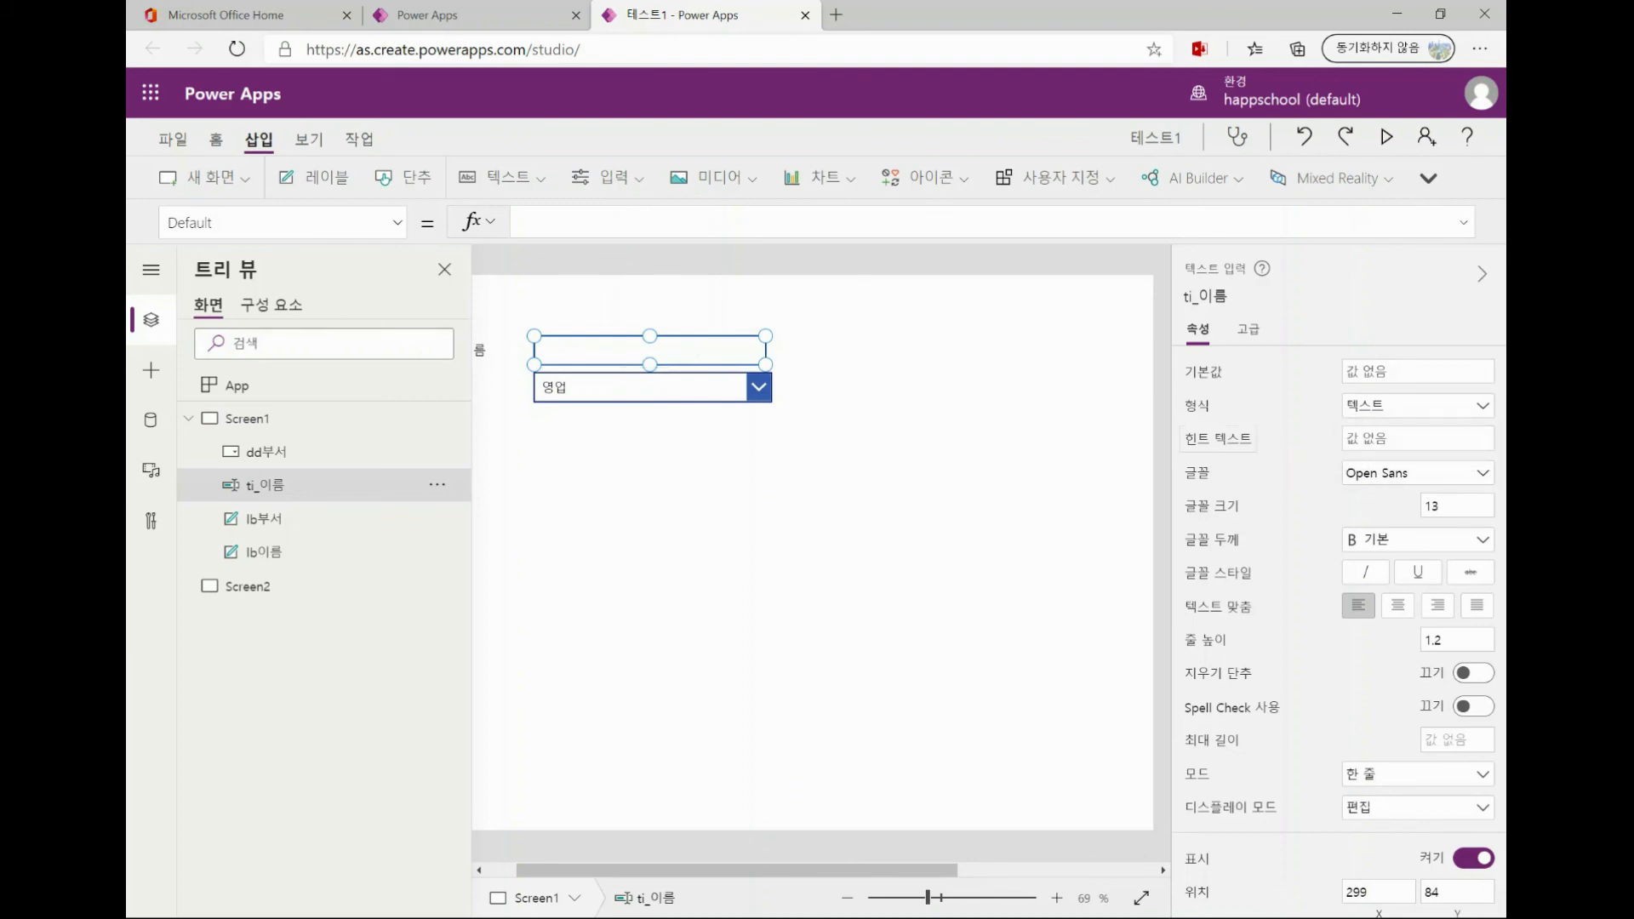
left_click(1417, 438)
scroll(1338, 630, "down", 2)
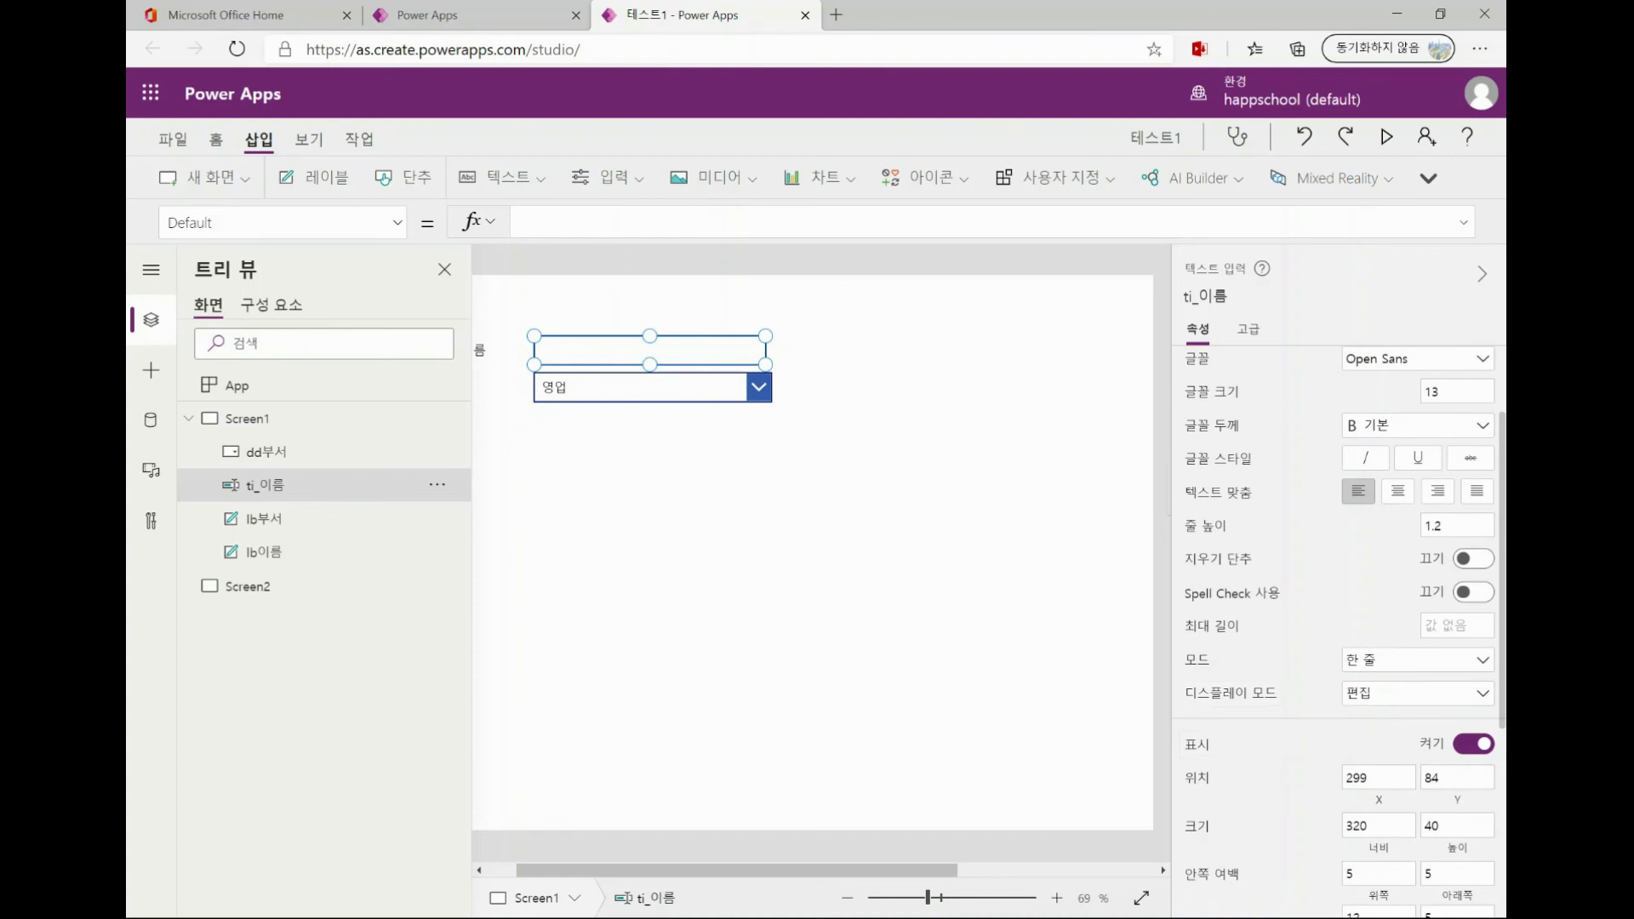
Step: Turn off the visibility (표시) of the ti_이름 text input and switch it back on
left_click(1472, 743)
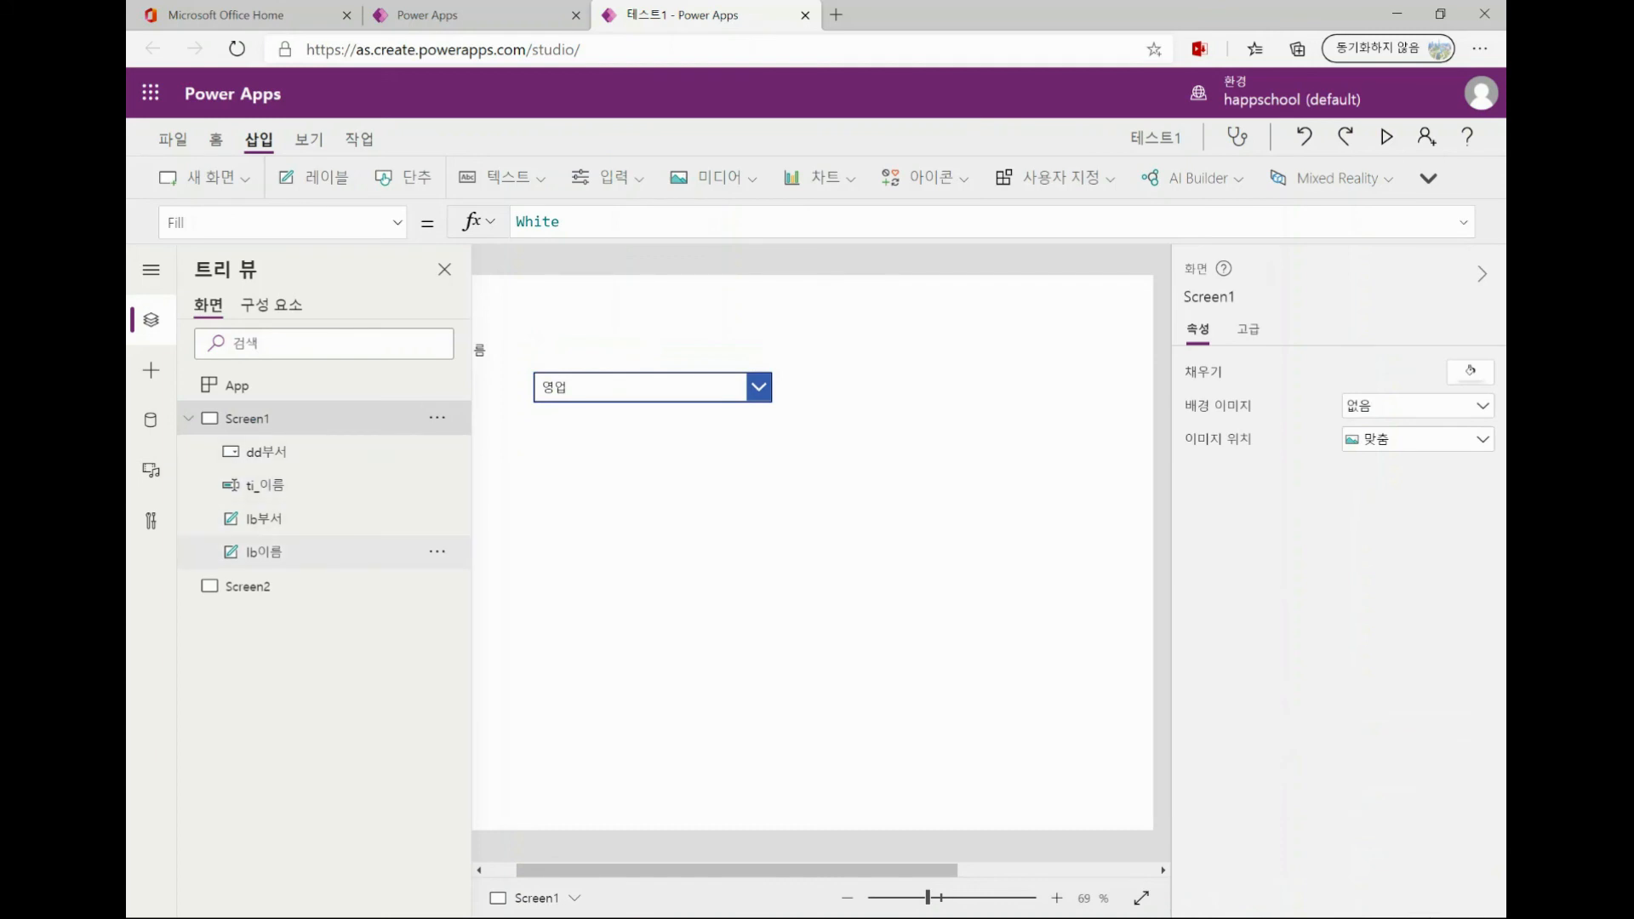
left_click(265, 485)
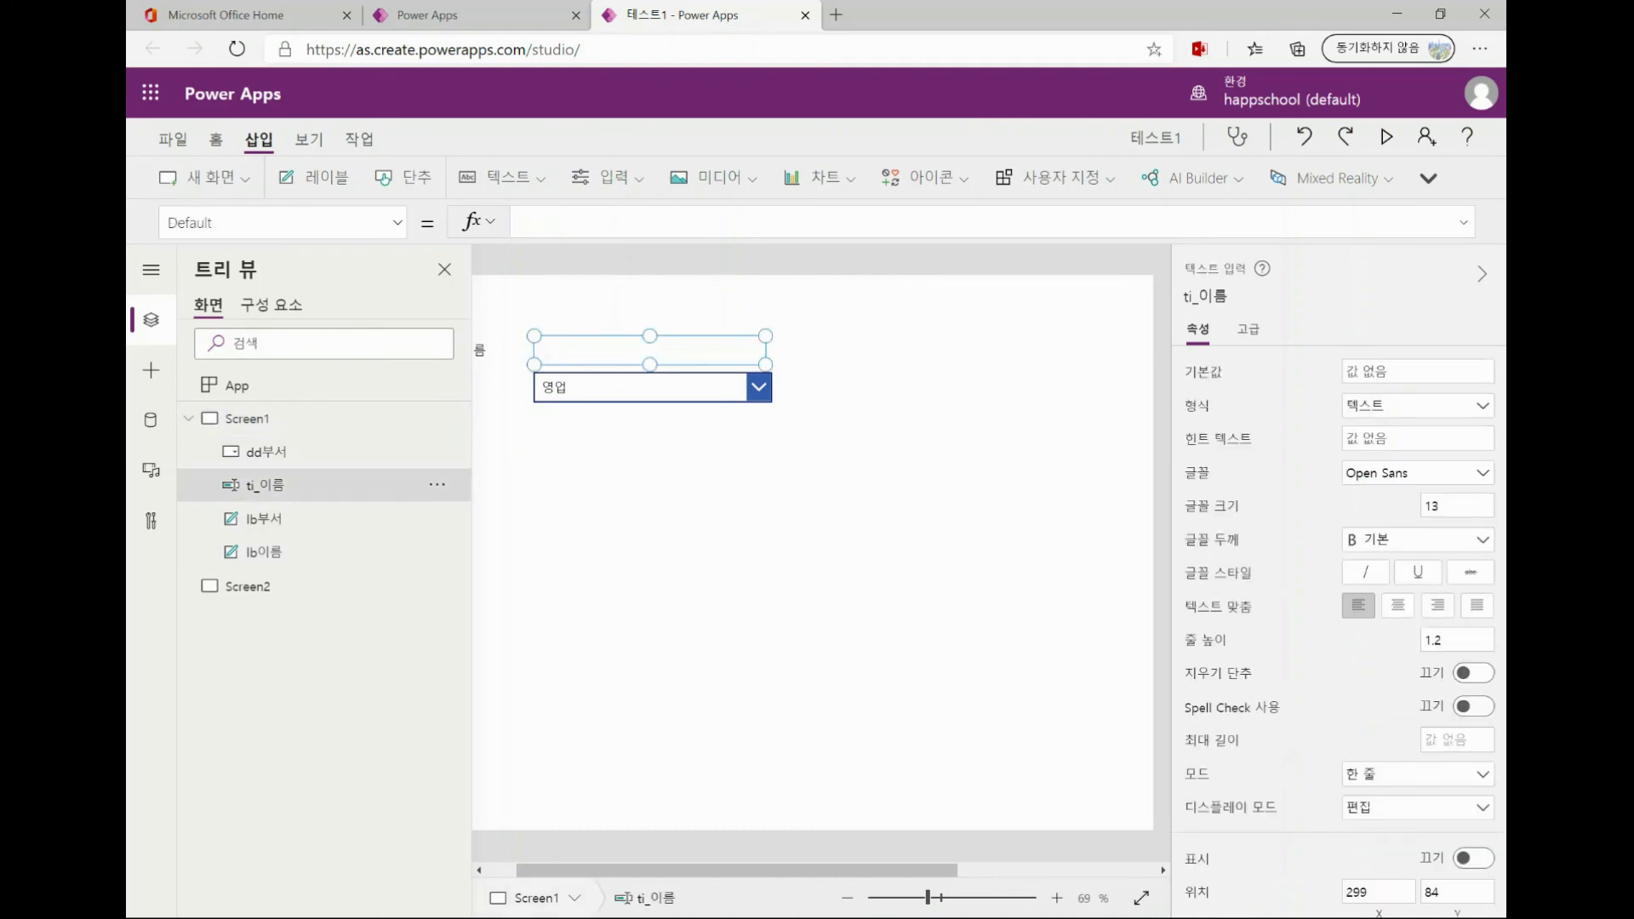
scroll(1341, 629, "down", 1)
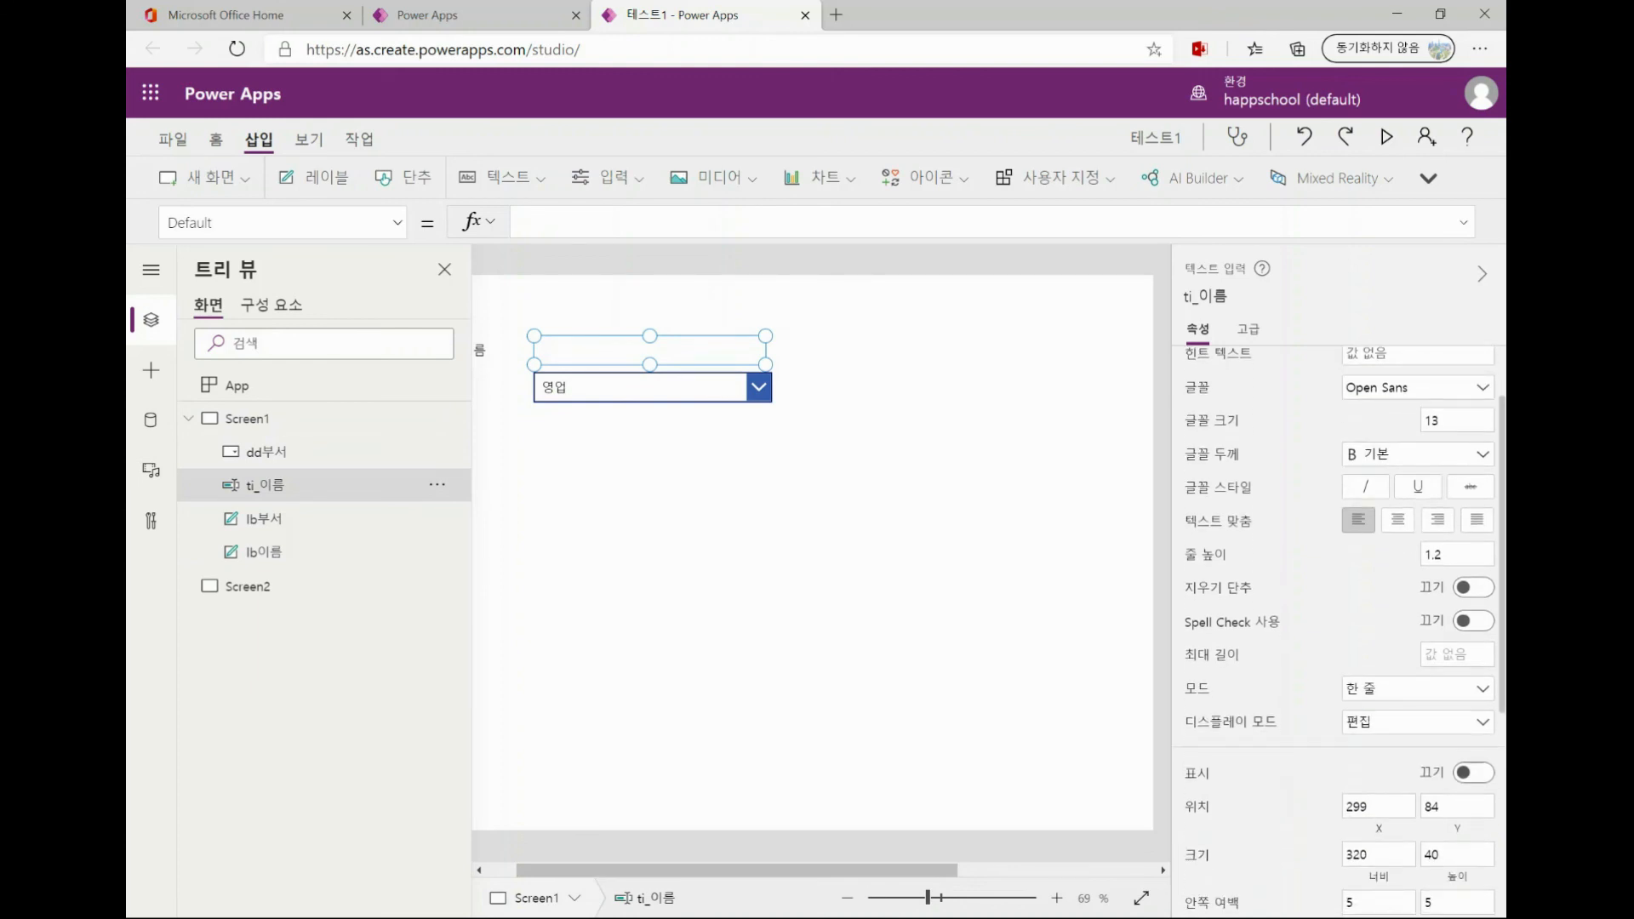
left_click(1473, 773)
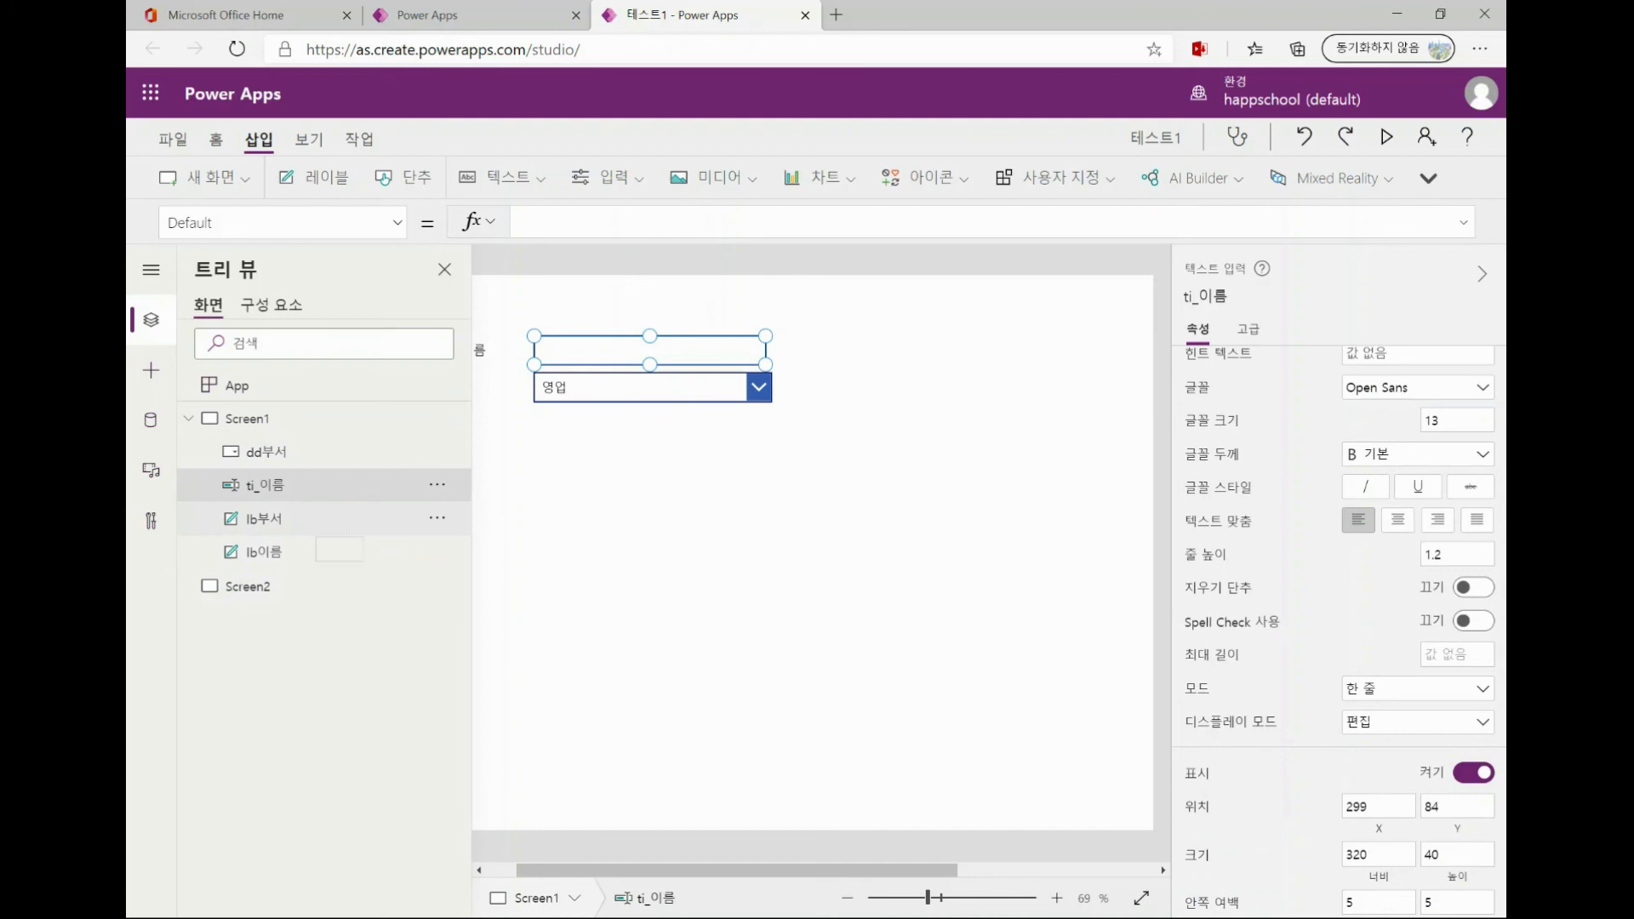
Step: Close the tree view and display the properties of the ti_이름 text input and the dd부서 dropdown
left_click(248, 419)
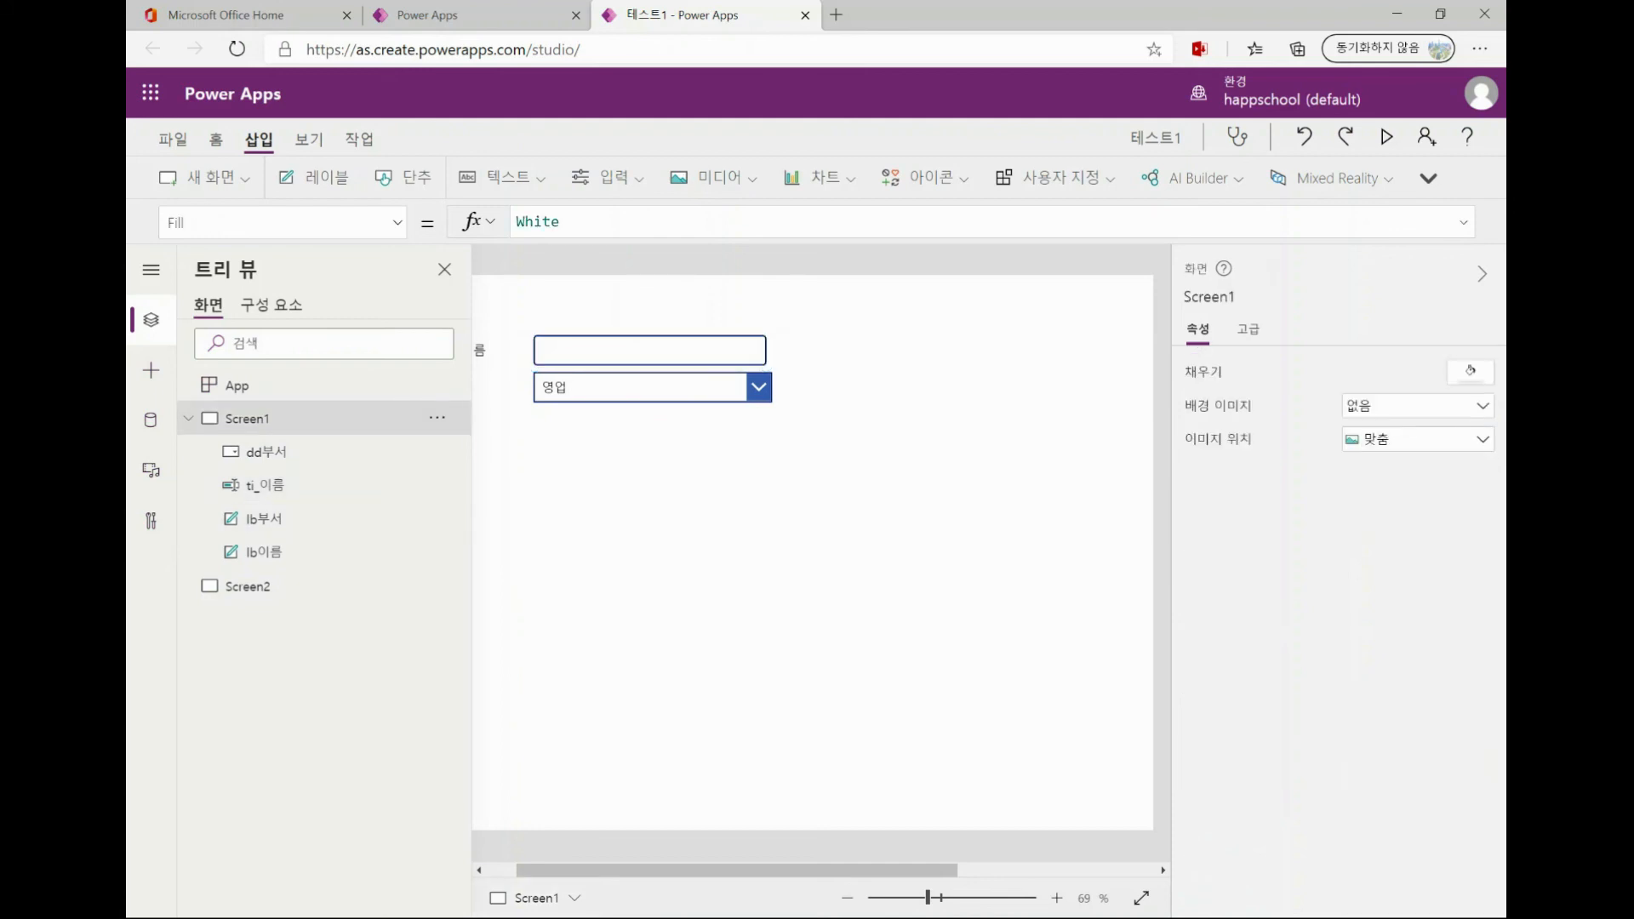
left_click(444, 270)
left_click(503, 351)
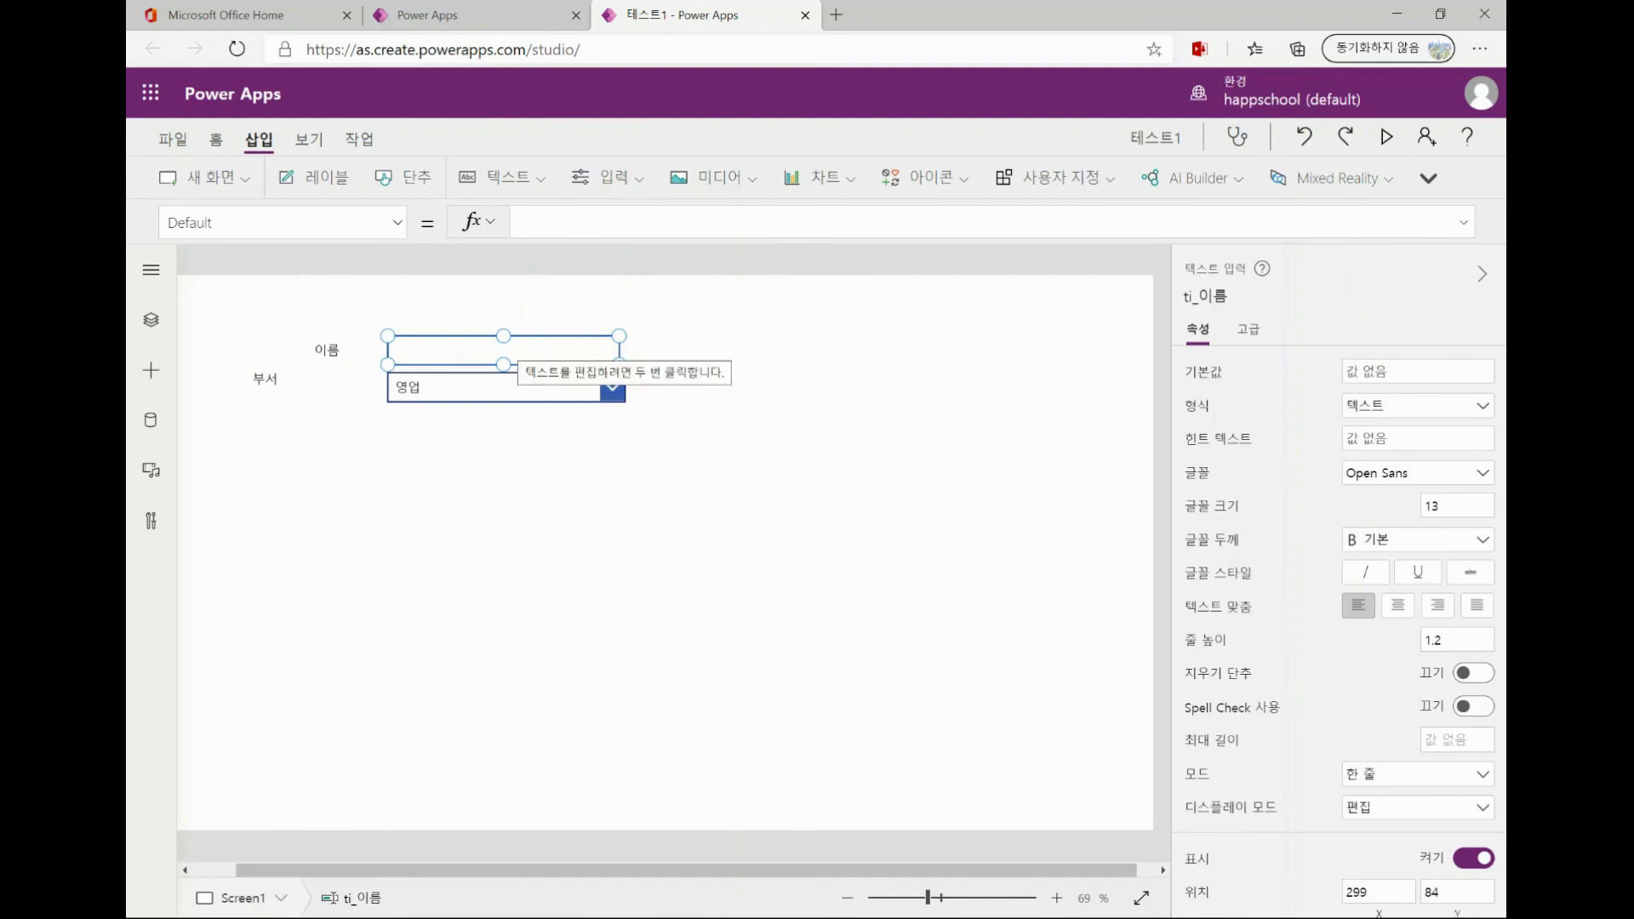
left_click(506, 388)
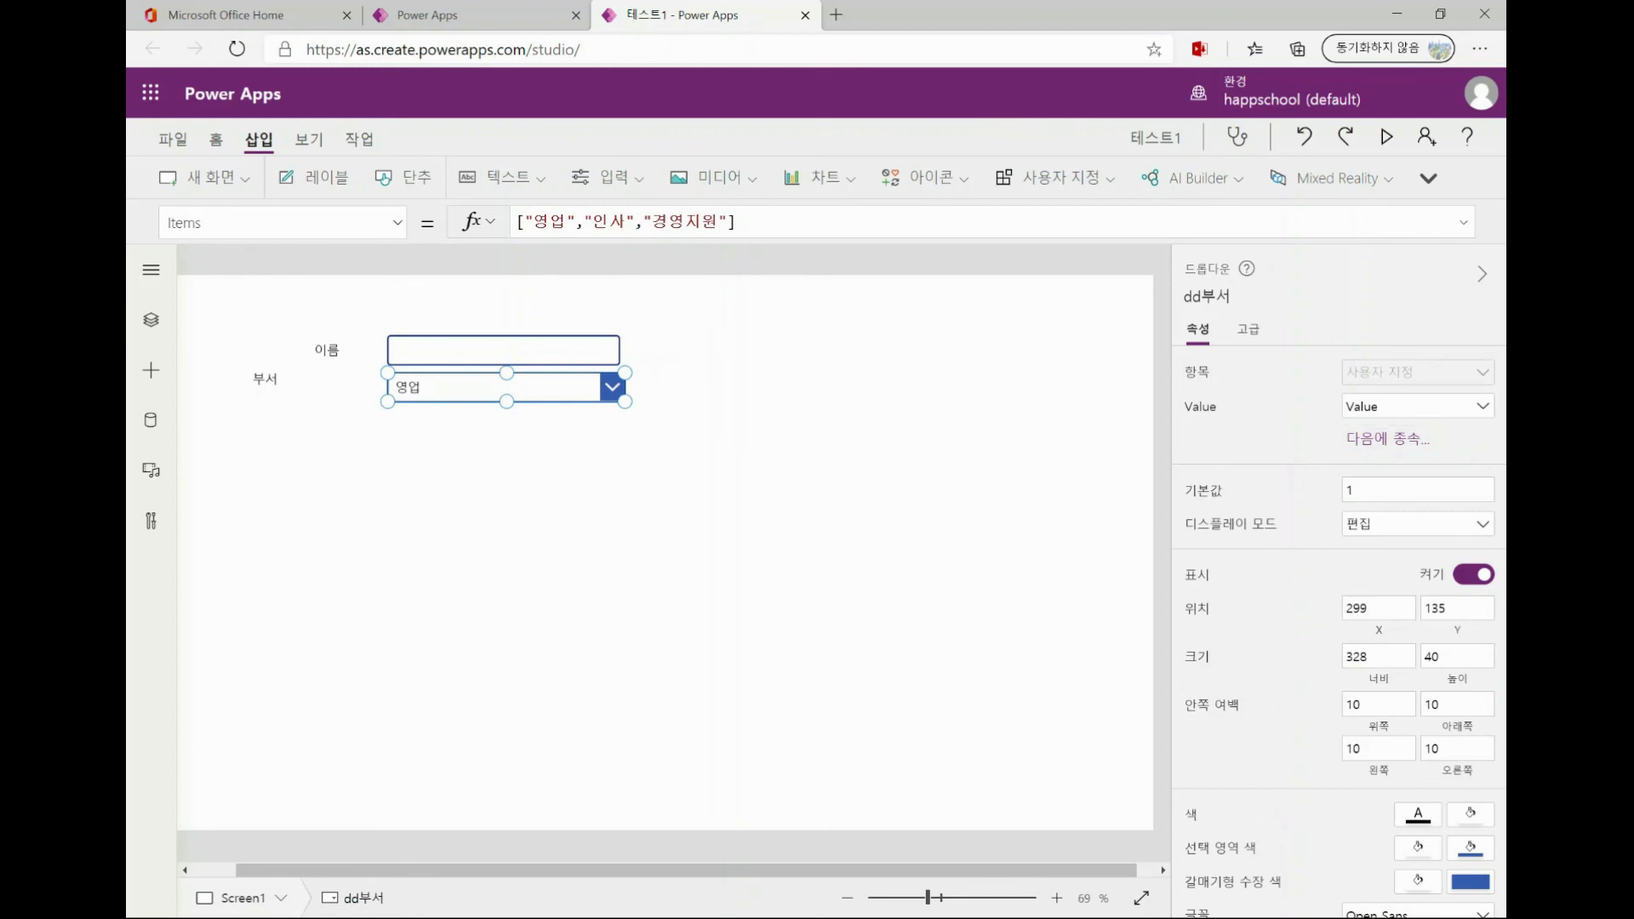
Step: Browse the available input controls and check the properties of the dd부서 dropdown
left_click(608, 178)
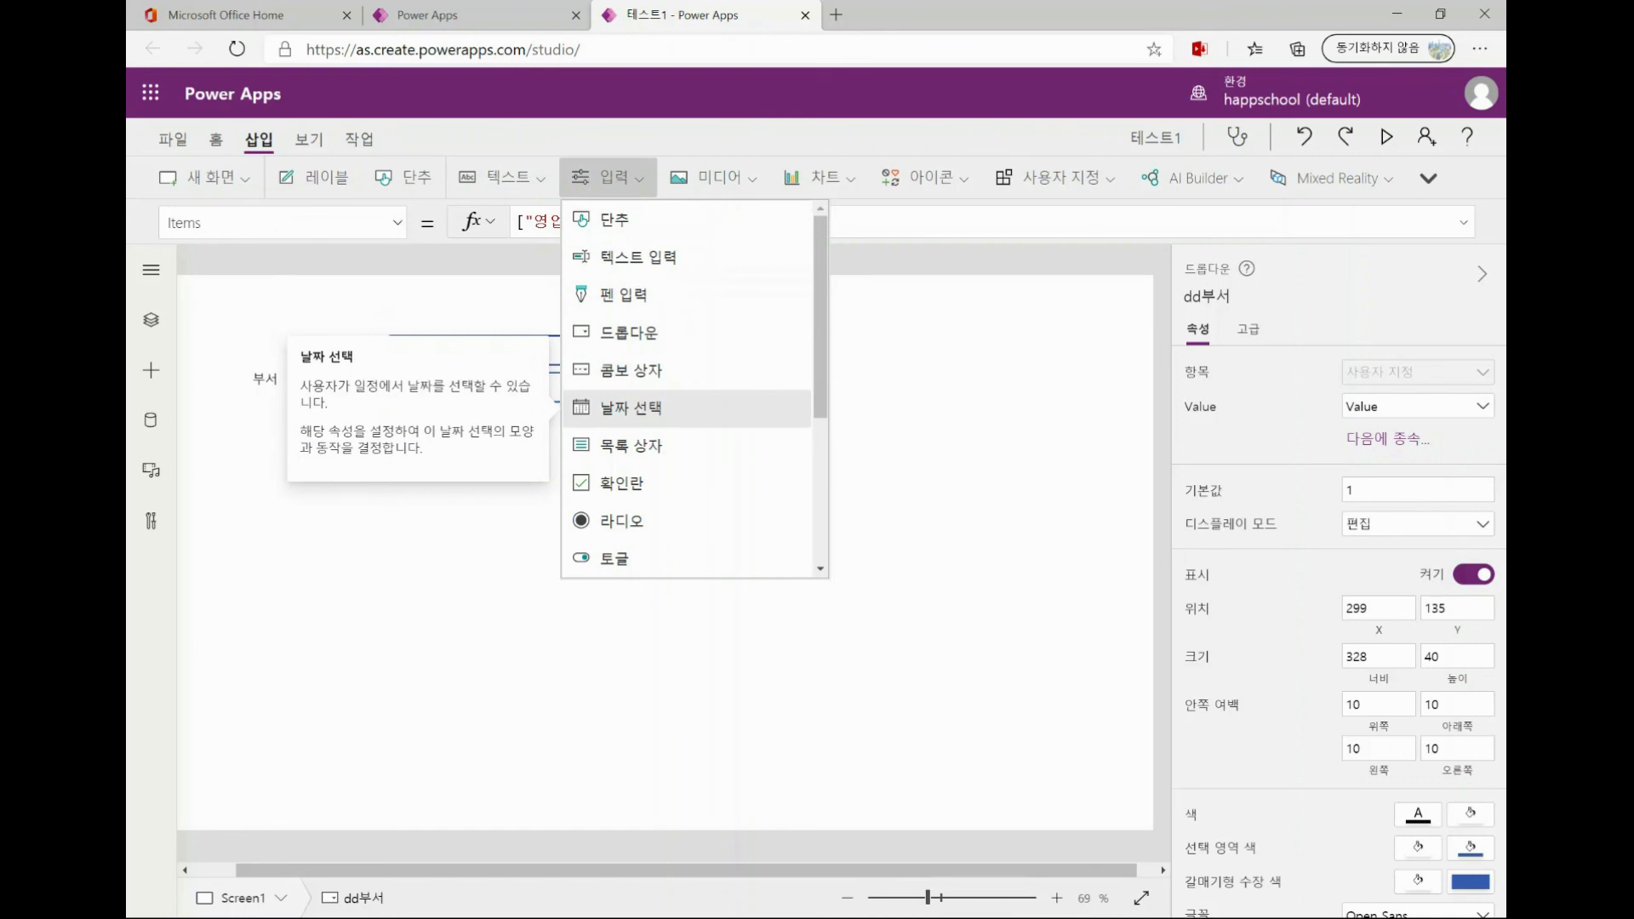
left_click(924, 366)
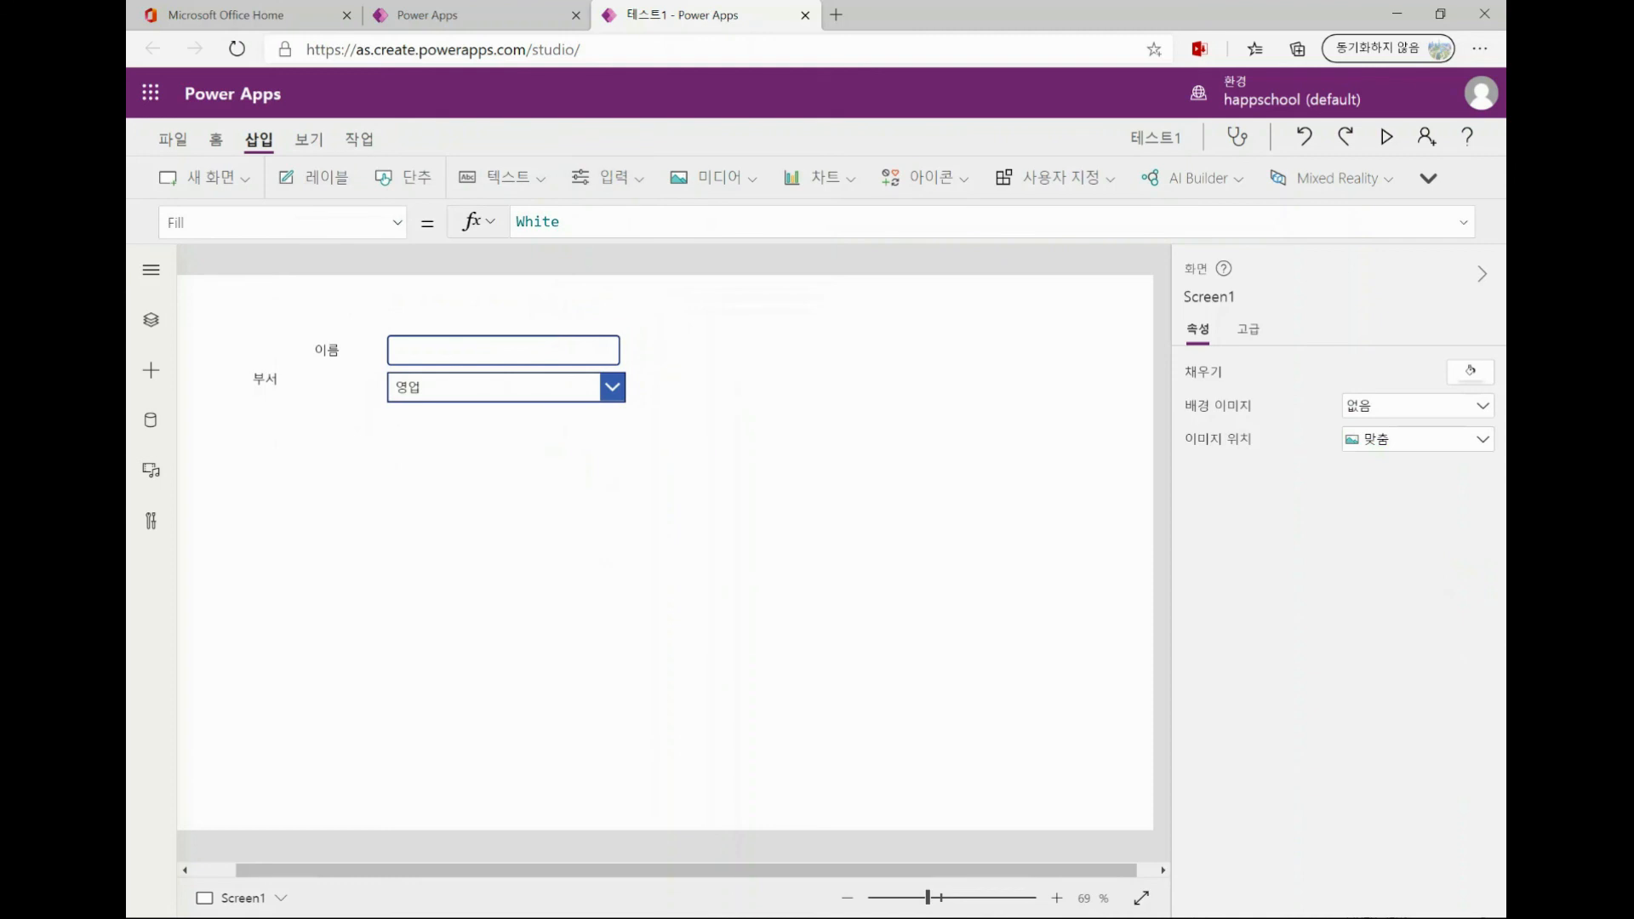
left_click(506, 387)
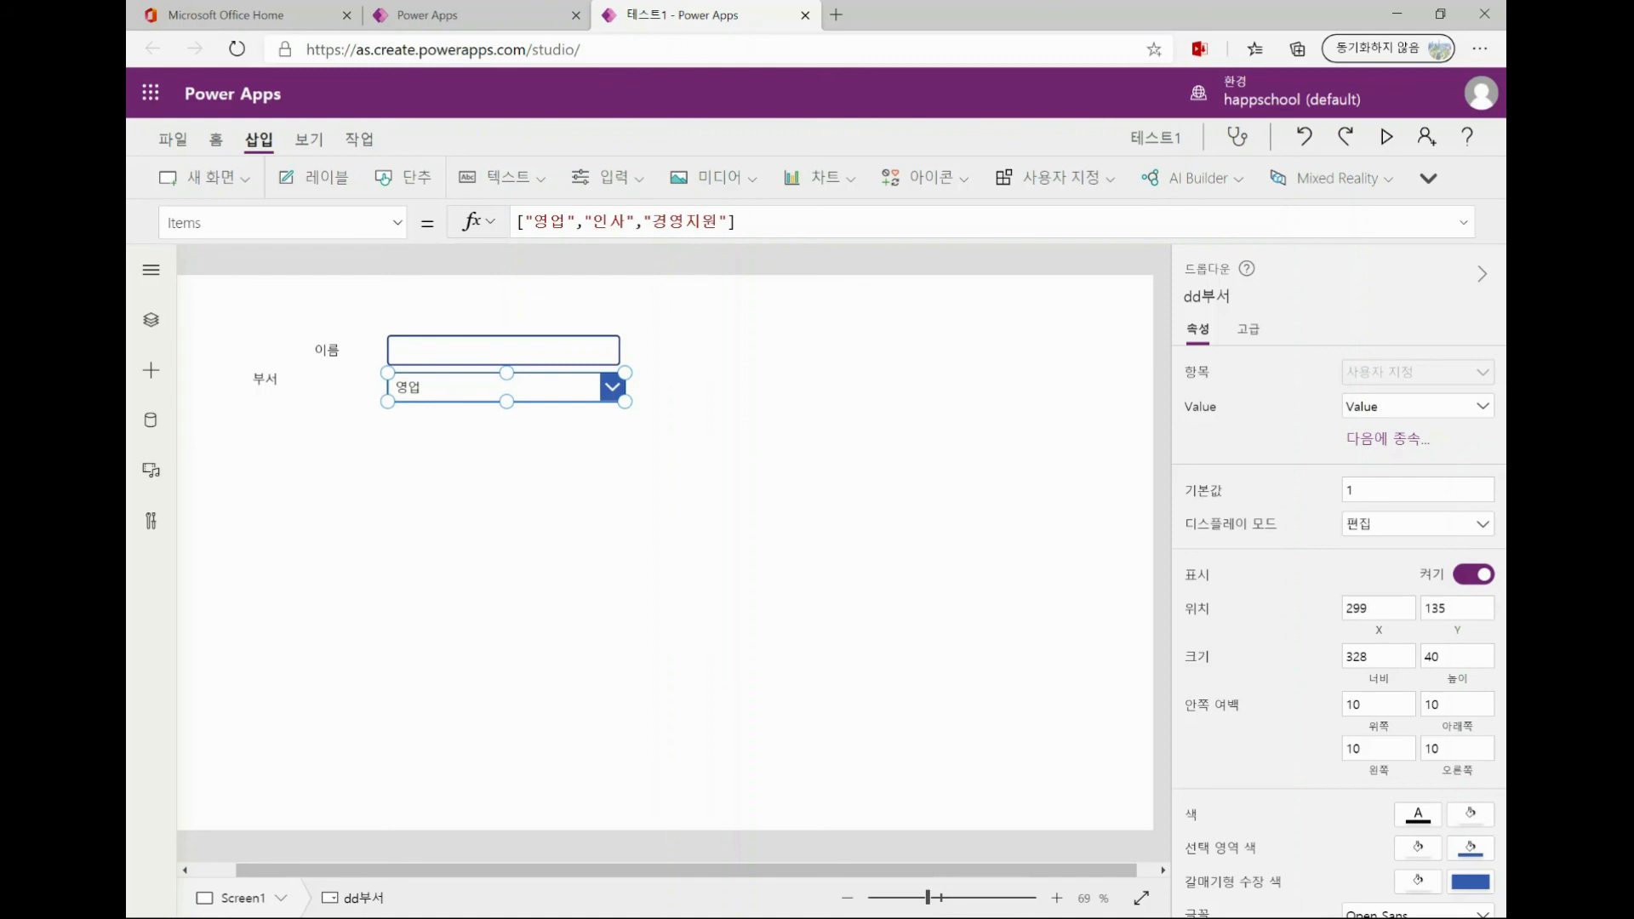
left_click(647, 527)
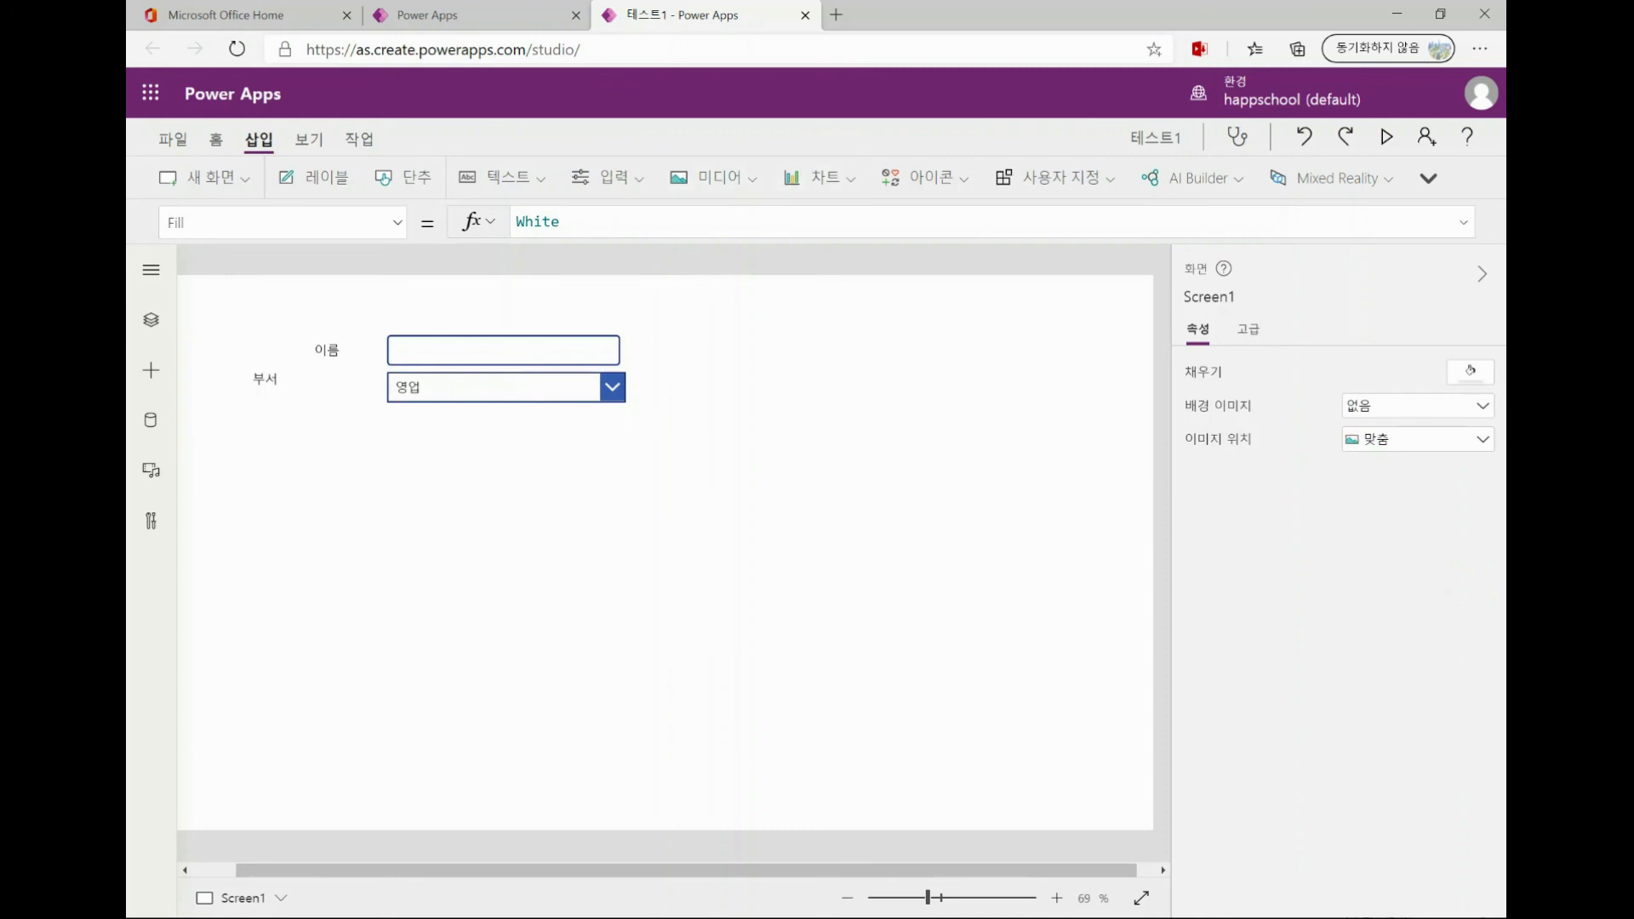
Step: Insert a date picker (날짜 선택) control on Screen1
left_click(607, 177)
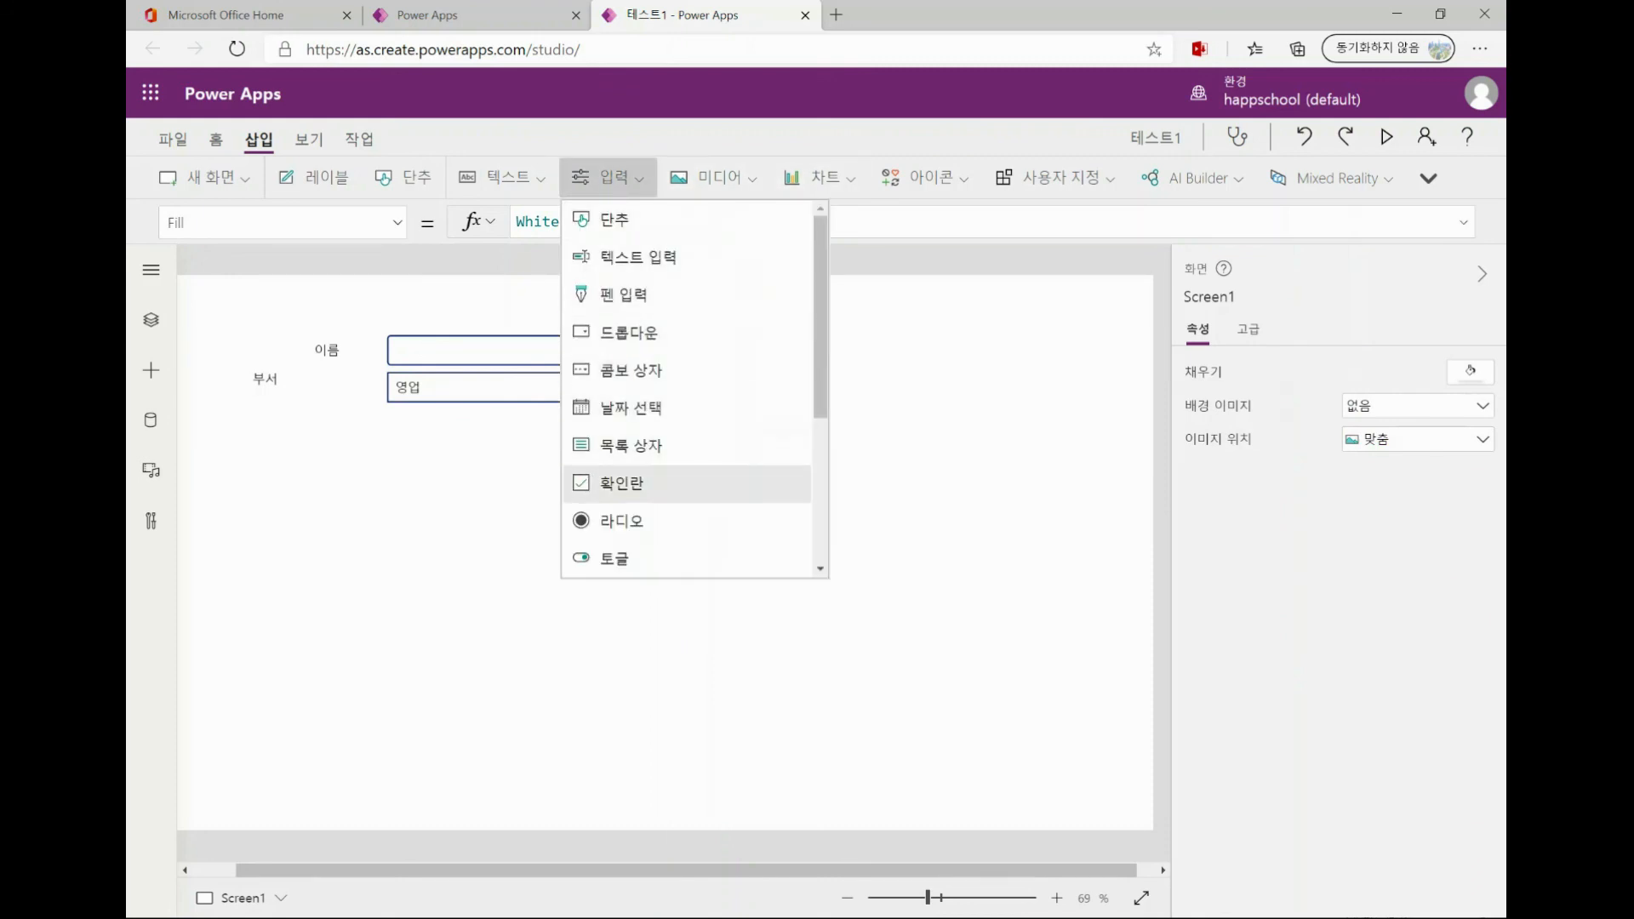
left_click(630, 409)
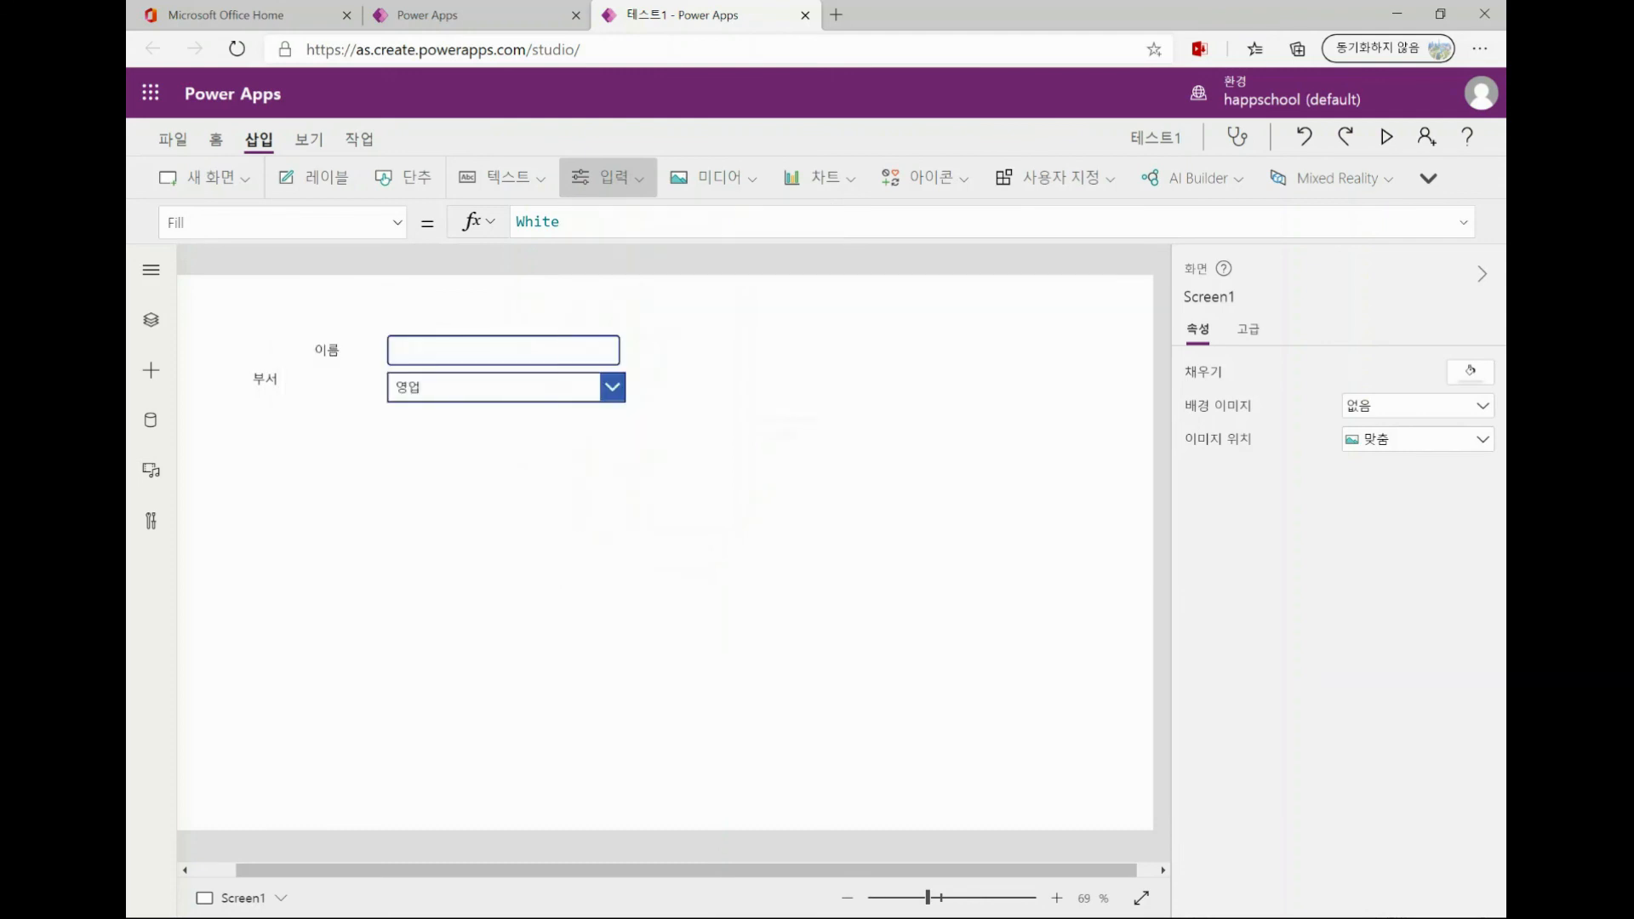